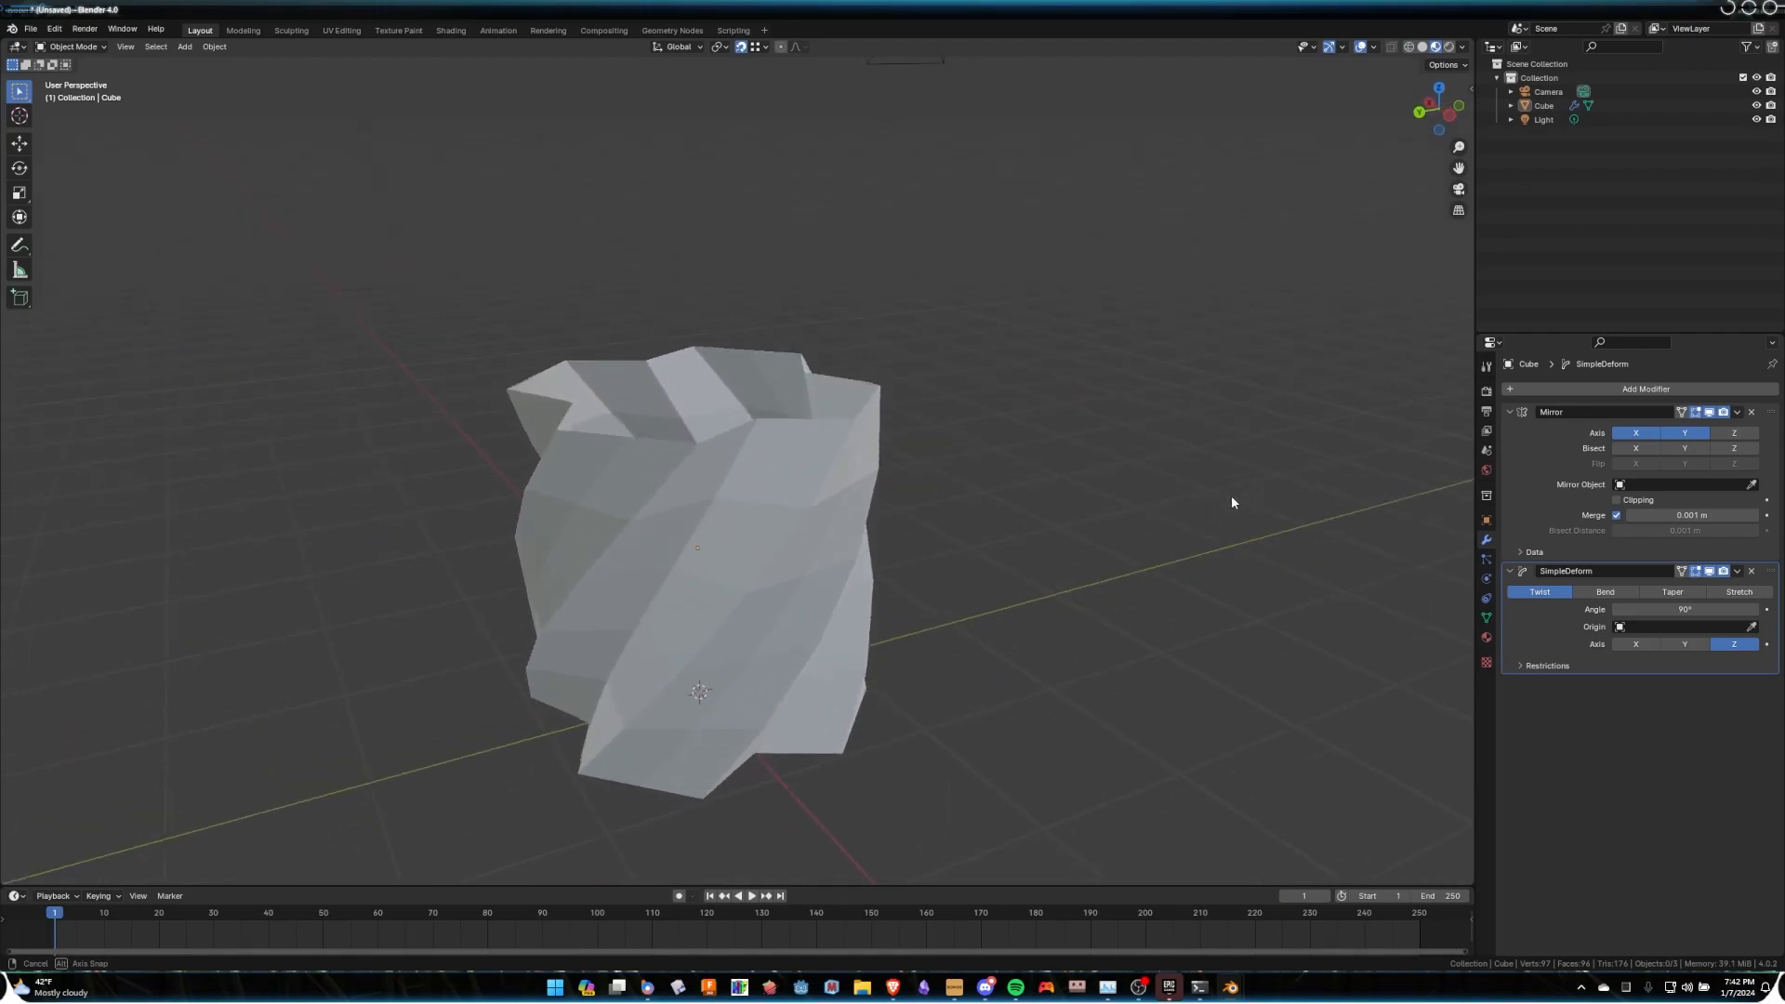
Select the twisted vessel, switch the viewport to solid shading and light it with a different MatCap.
click(810, 465)
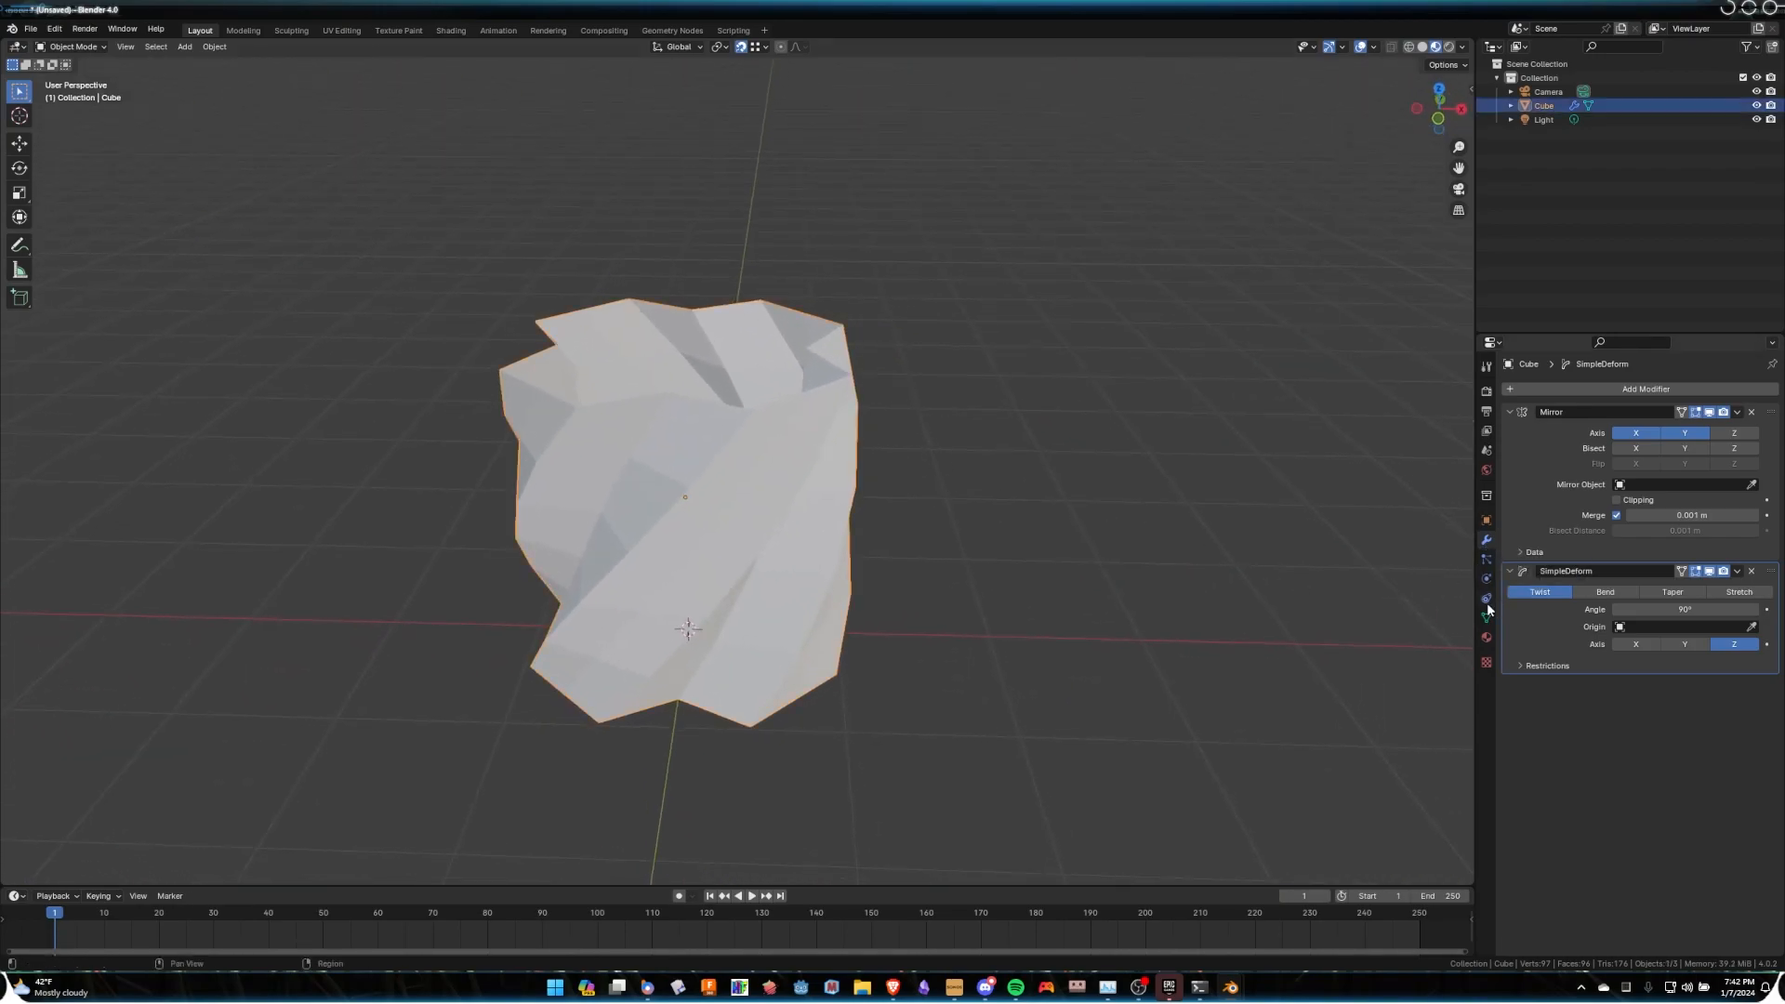
click(1486, 637)
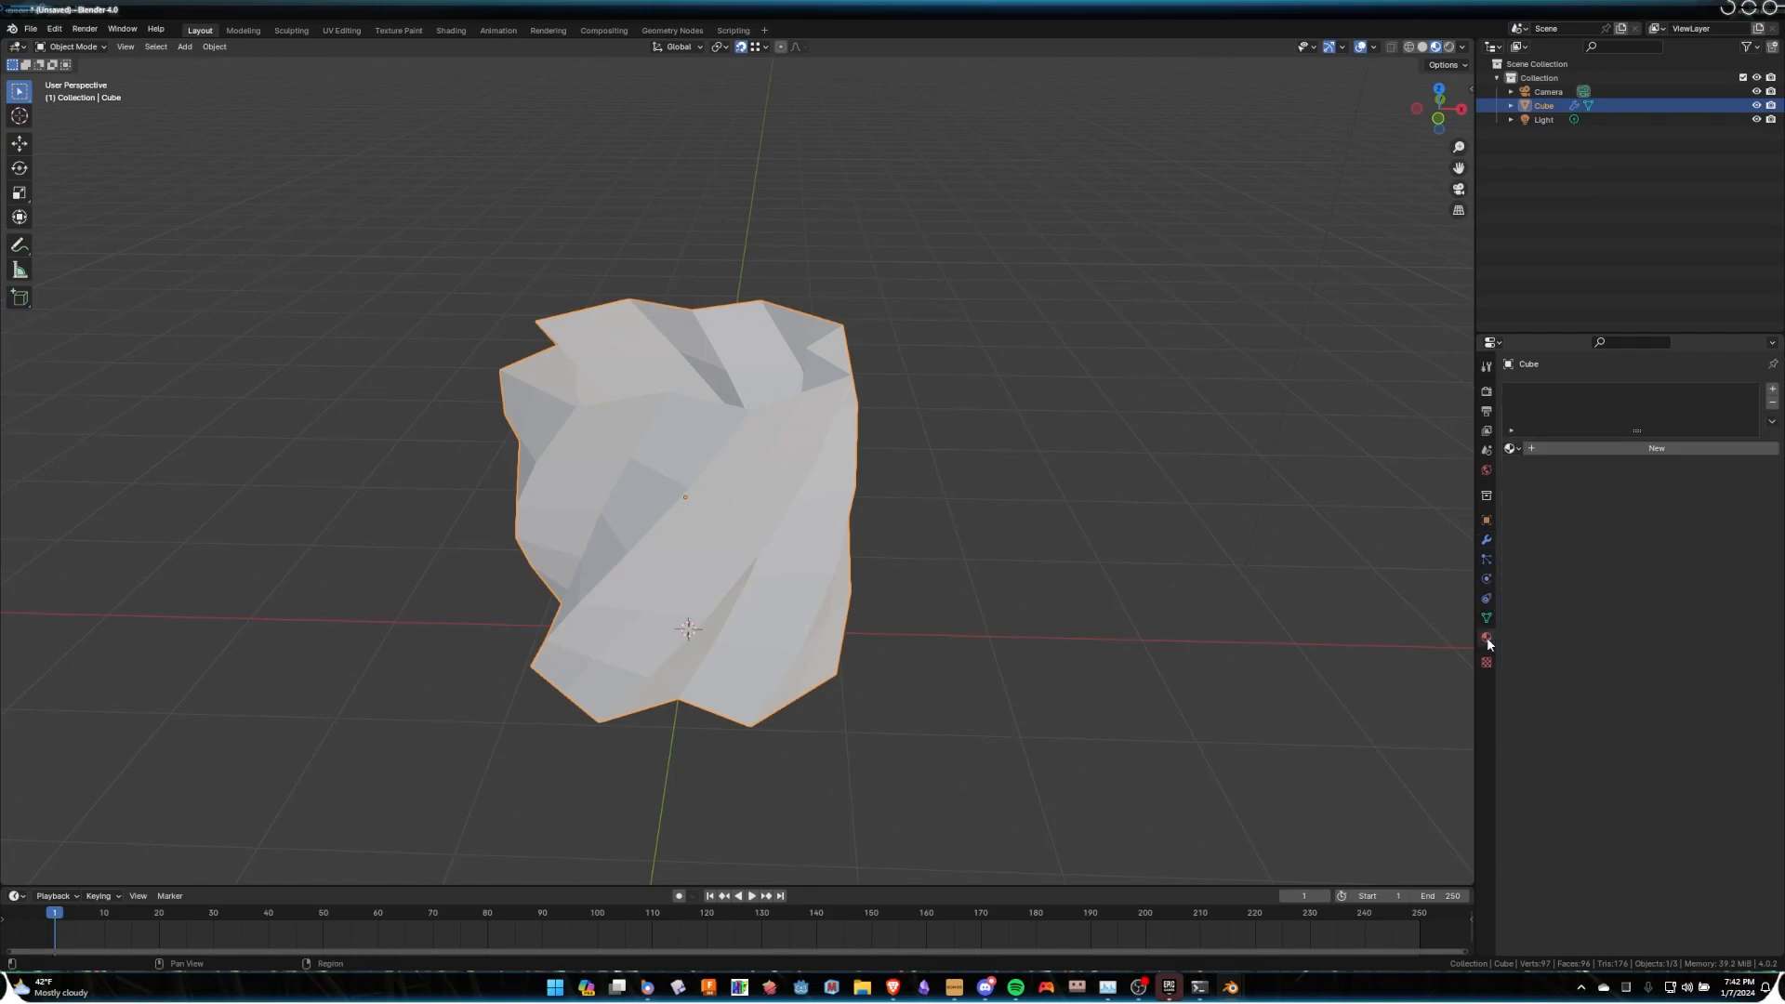
key(z)
click(1419, 604)
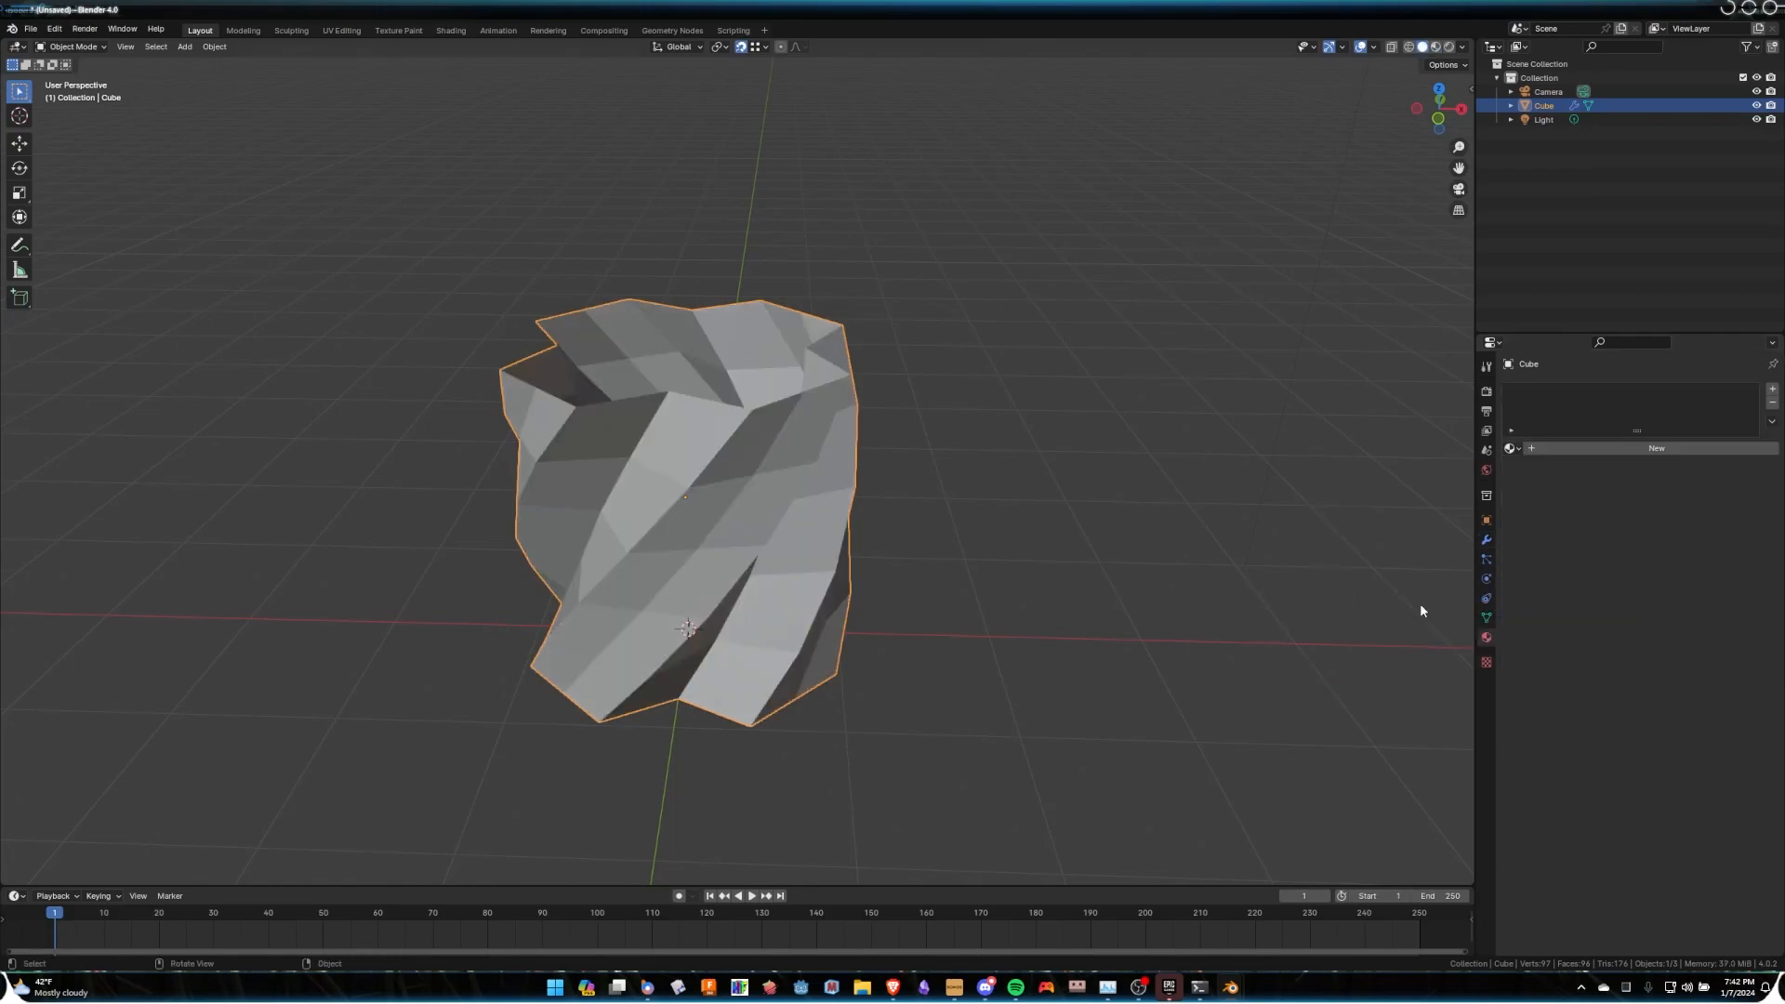
click(1462, 46)
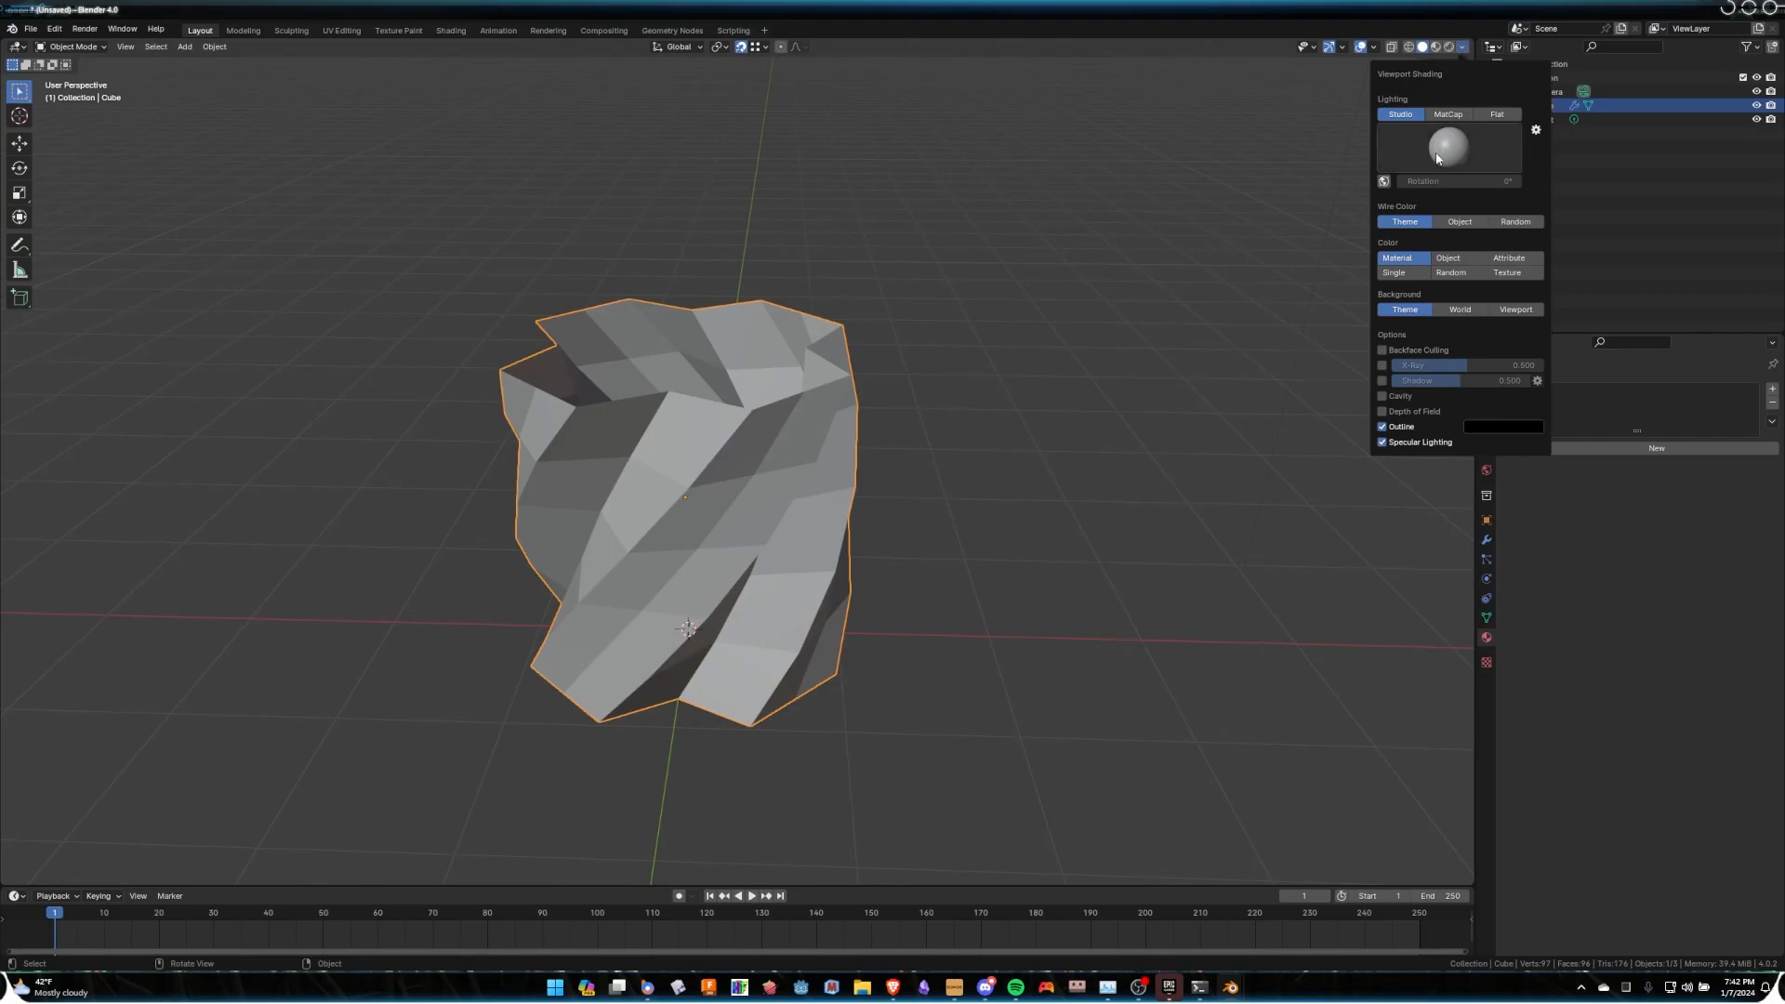
click(1445, 115)
click(1466, 151)
click(1302, 240)
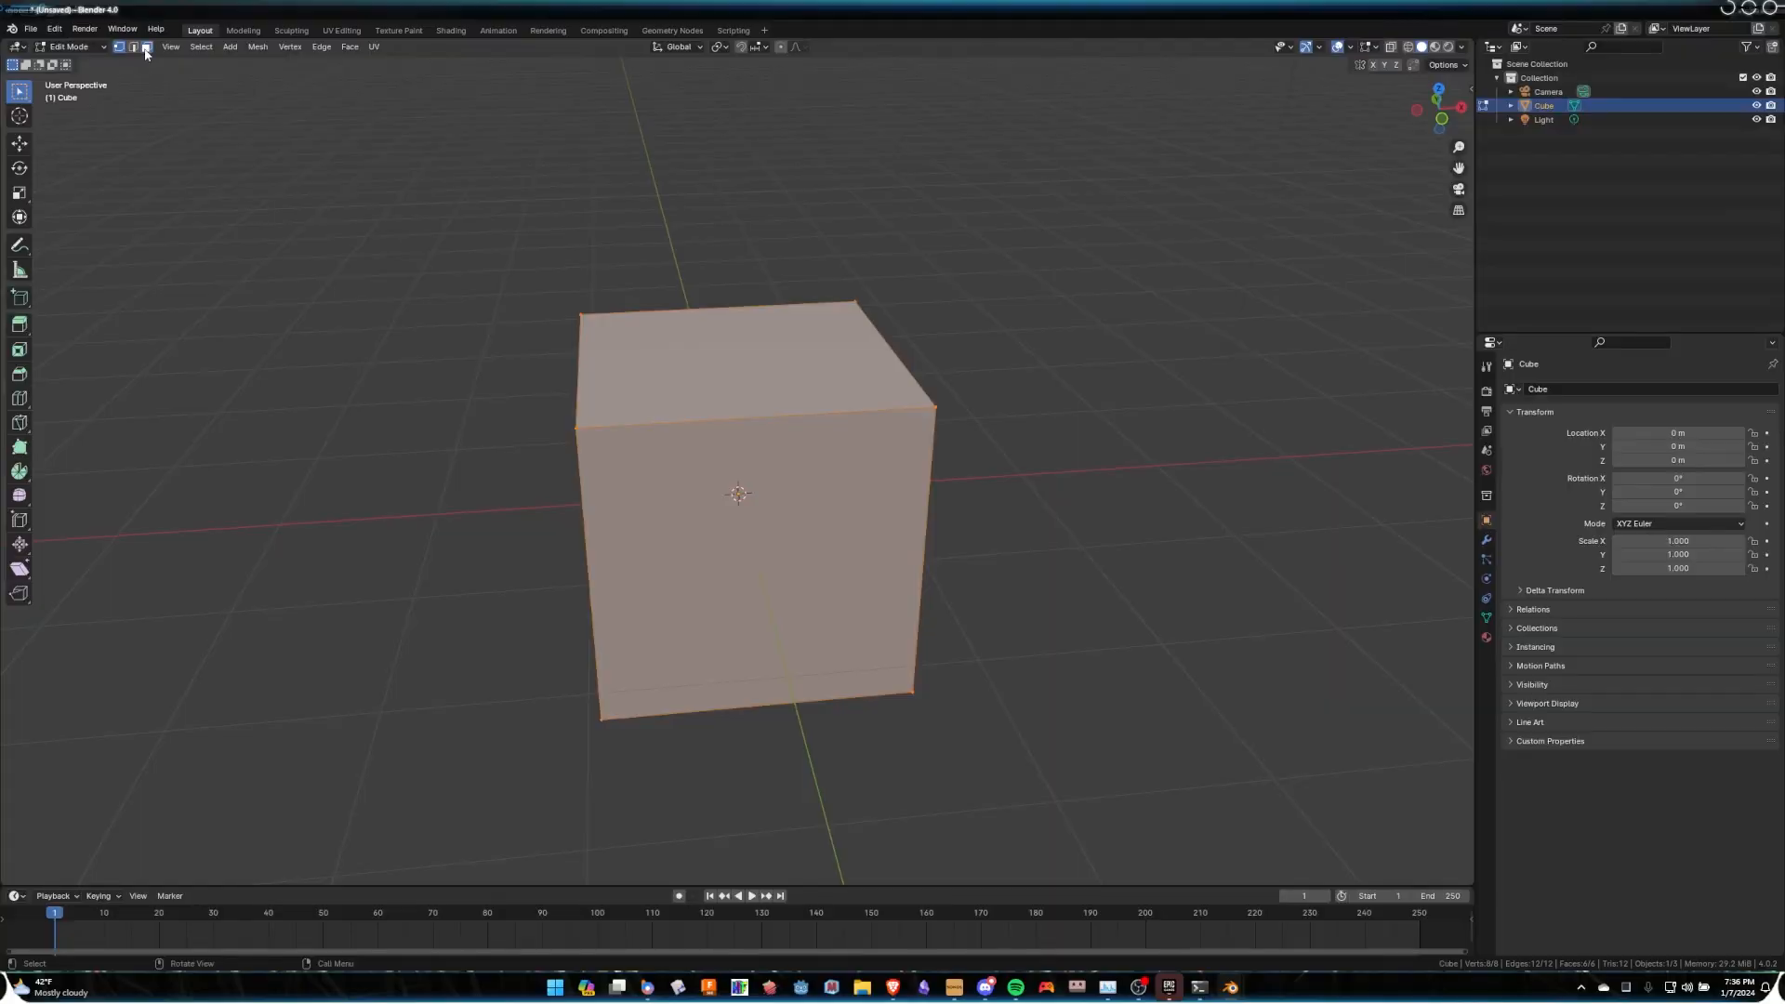
Bevel the cube's four vertical edges with one segment, forming an octagonal prism.
click(145, 48)
ctrl+alt+click(584, 542)
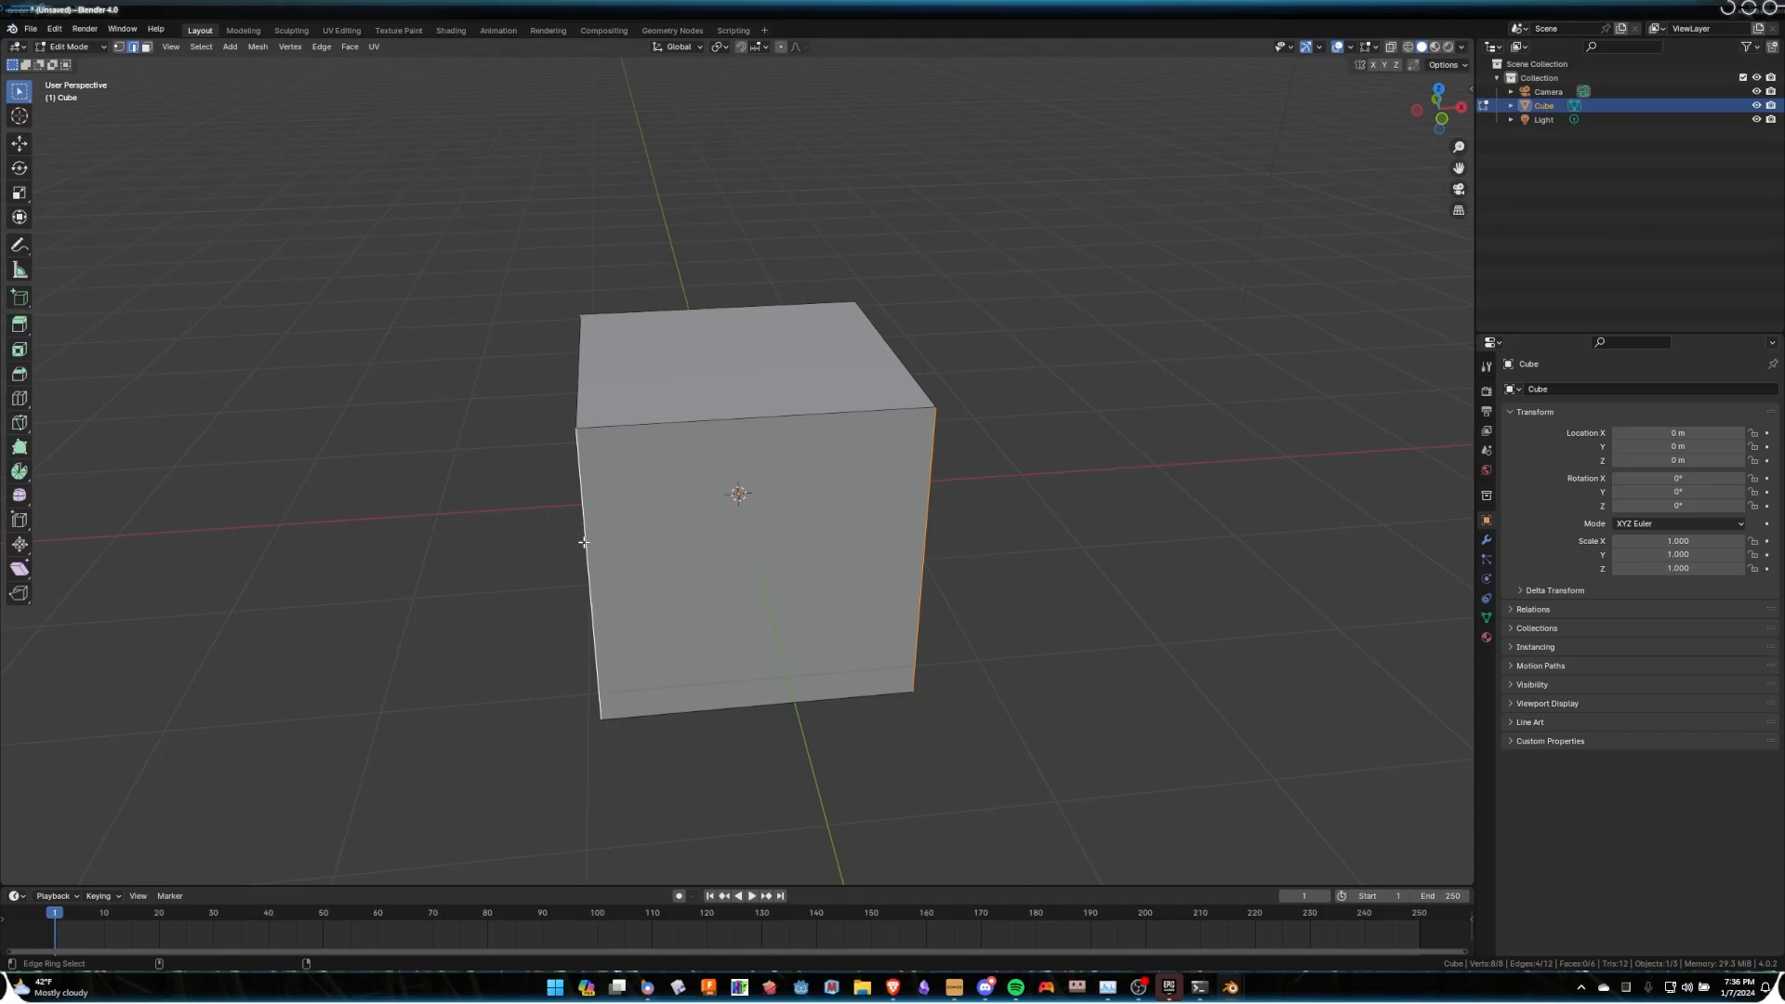
middle_drag(849, 415, 545, 504)
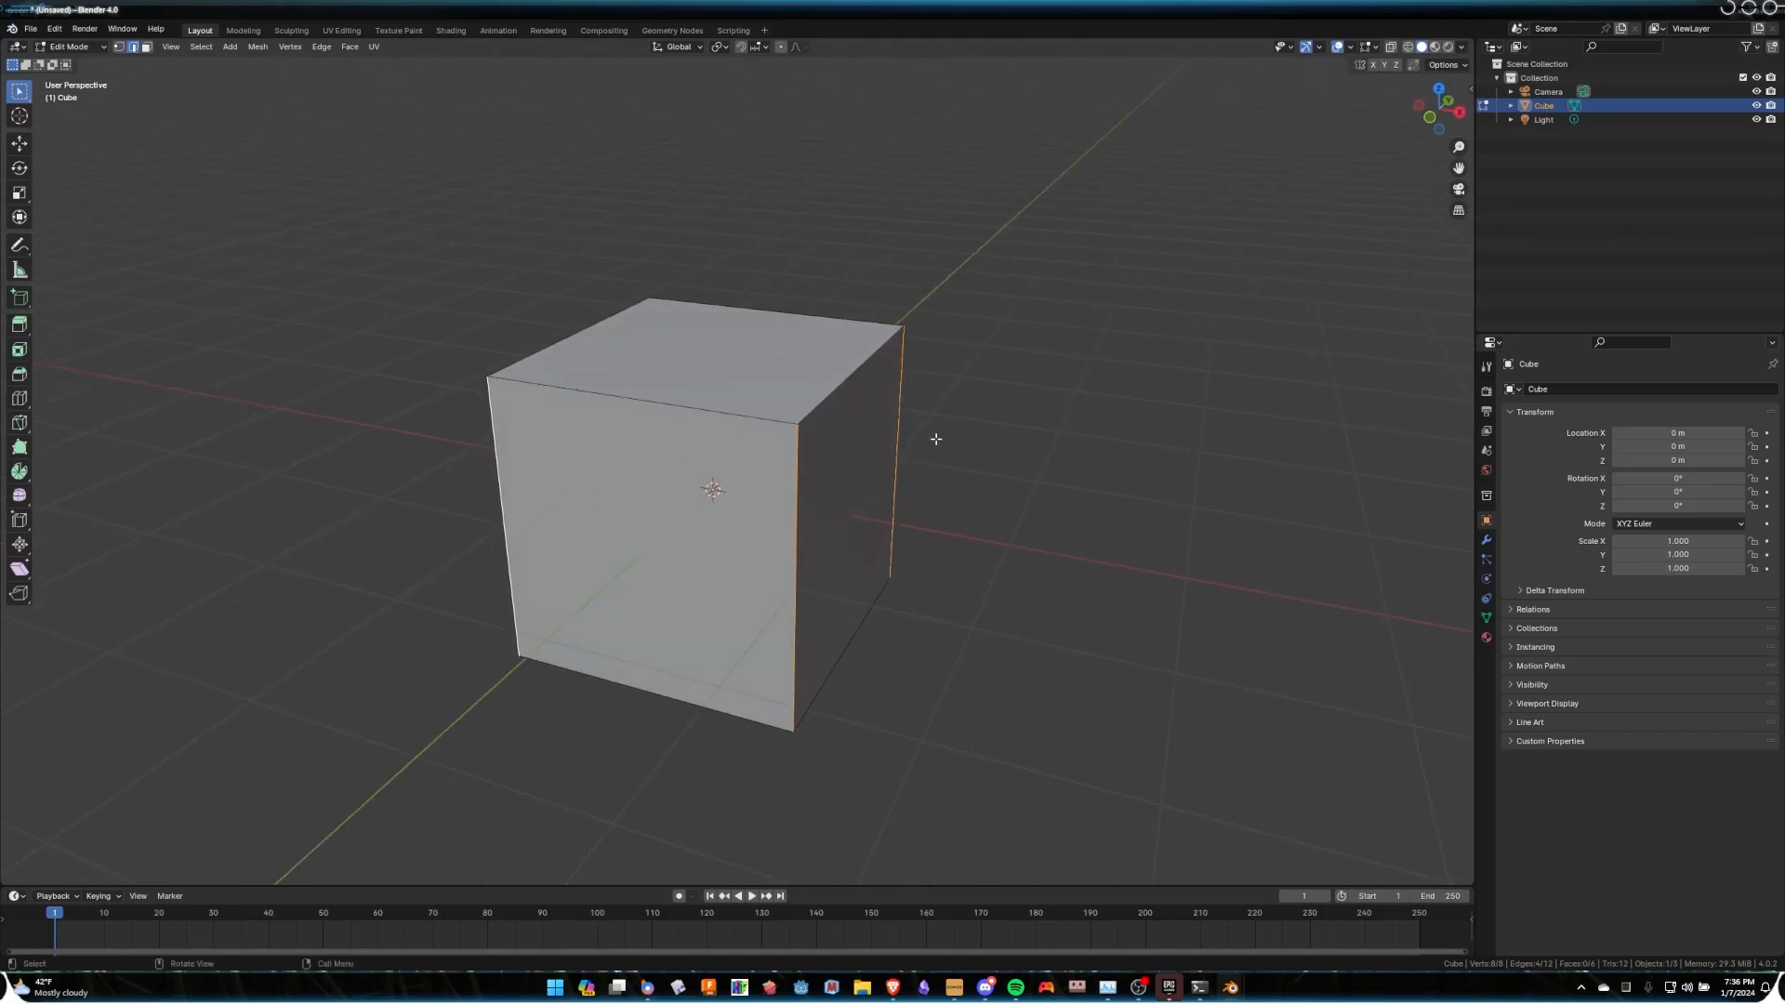
middle_drag(571, 363, 820, 435)
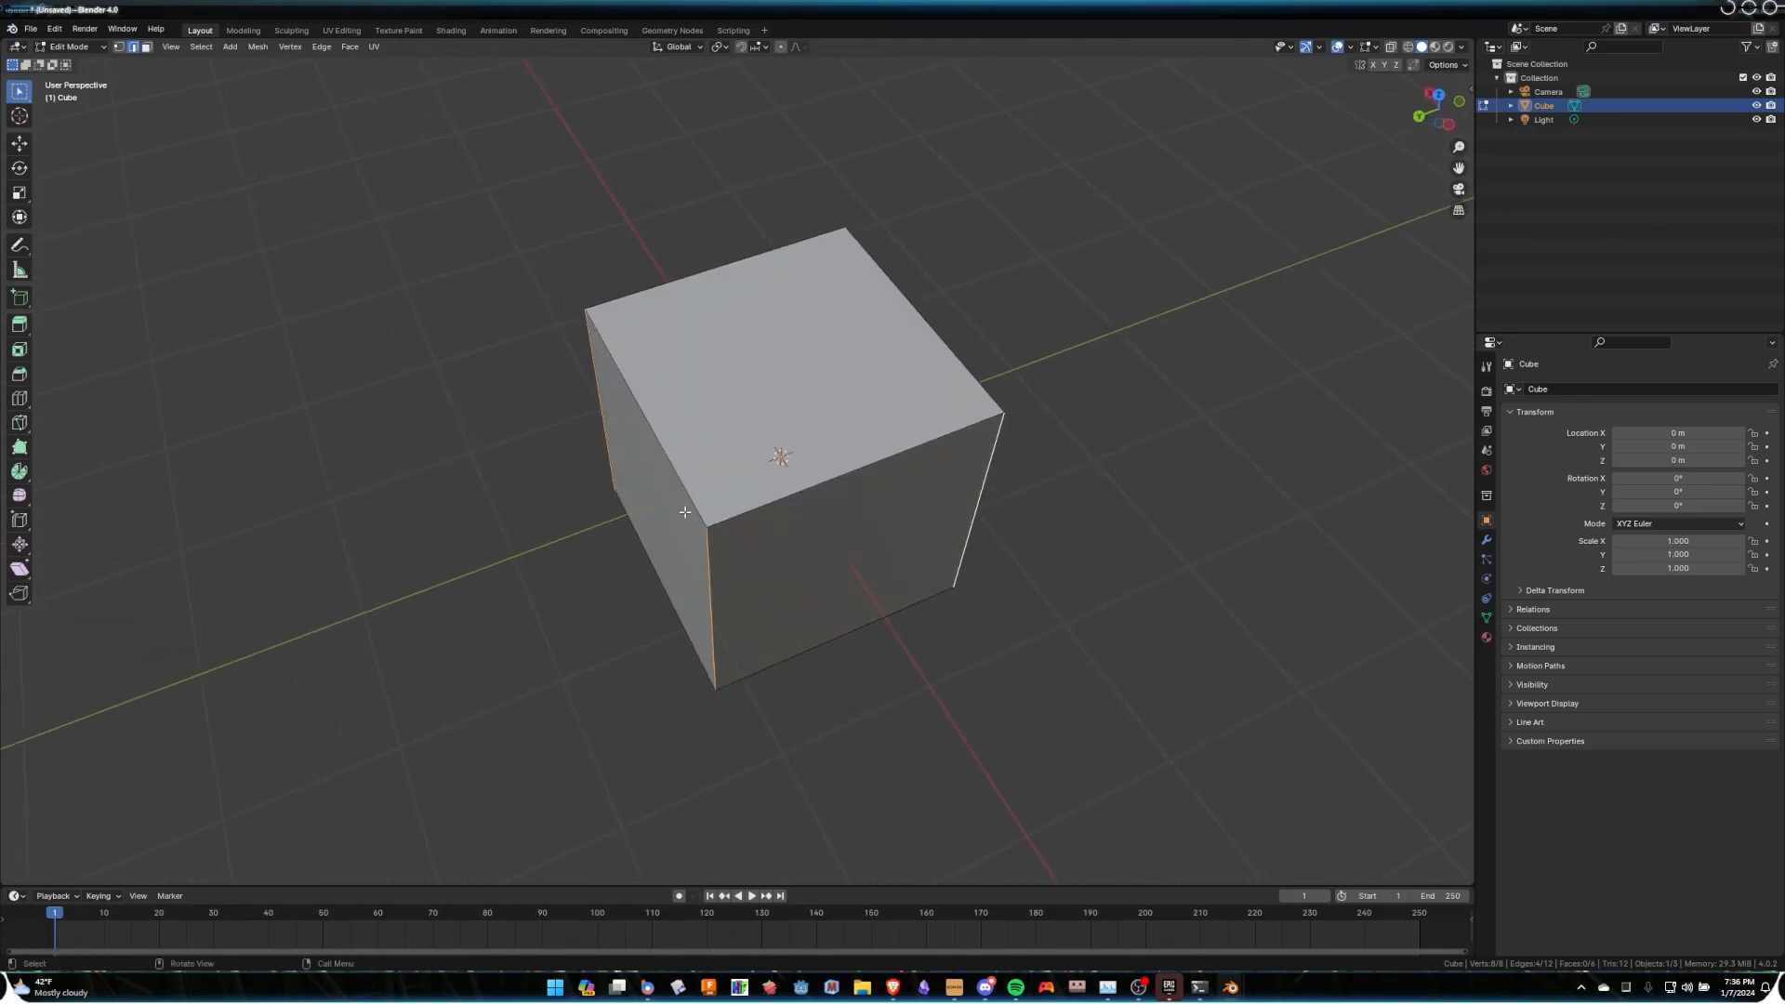
middle_drag(737, 516, 637, 467)
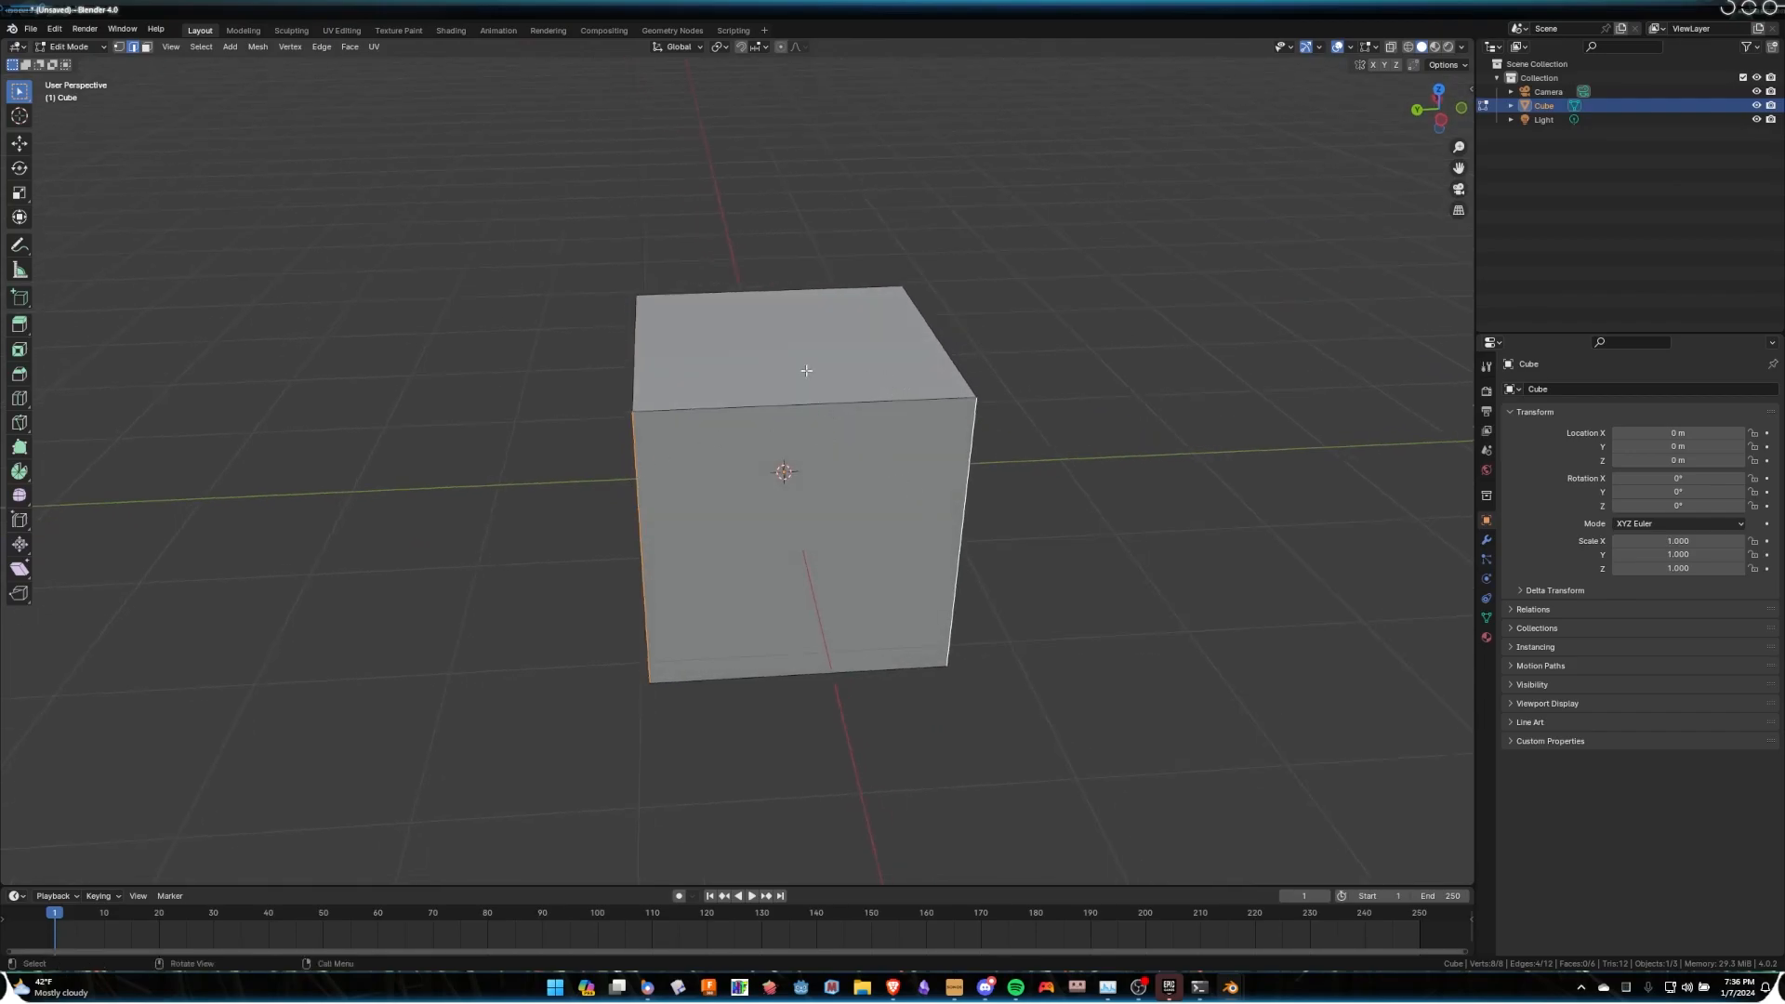
middle_drag(748, 308, 796, 511)
ctrl+alt+click(860, 510)
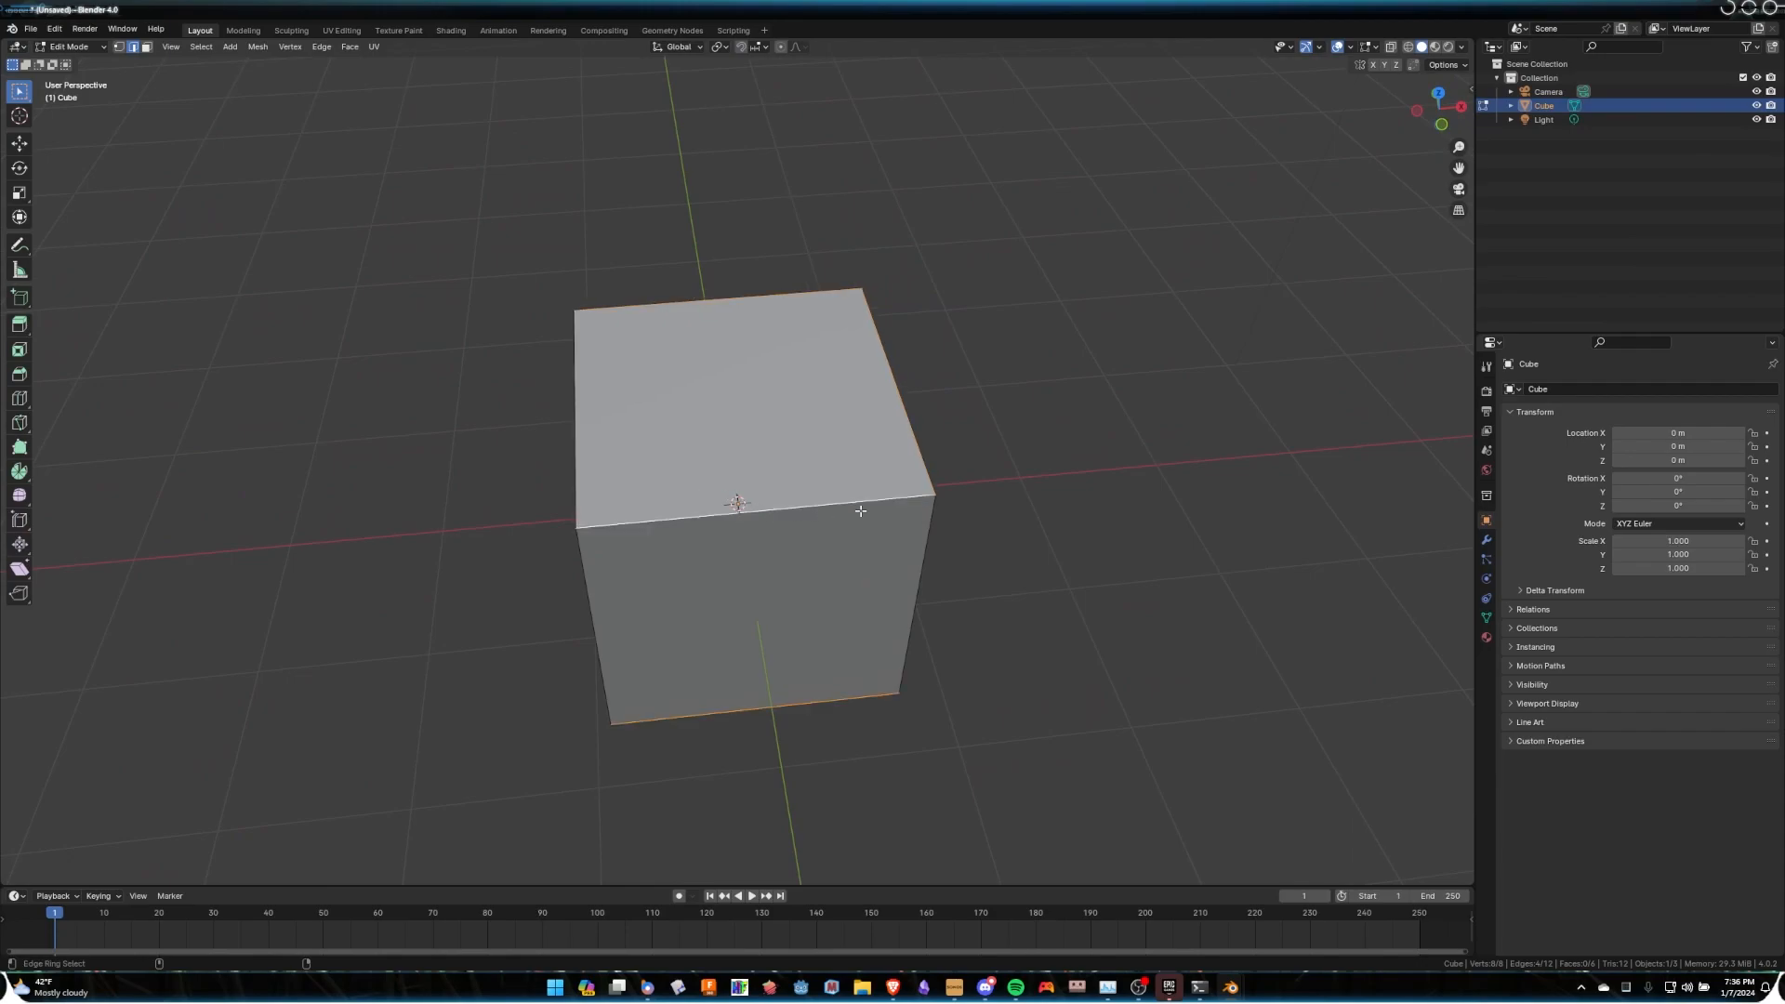
middle_drag(992, 549, 1016, 520)
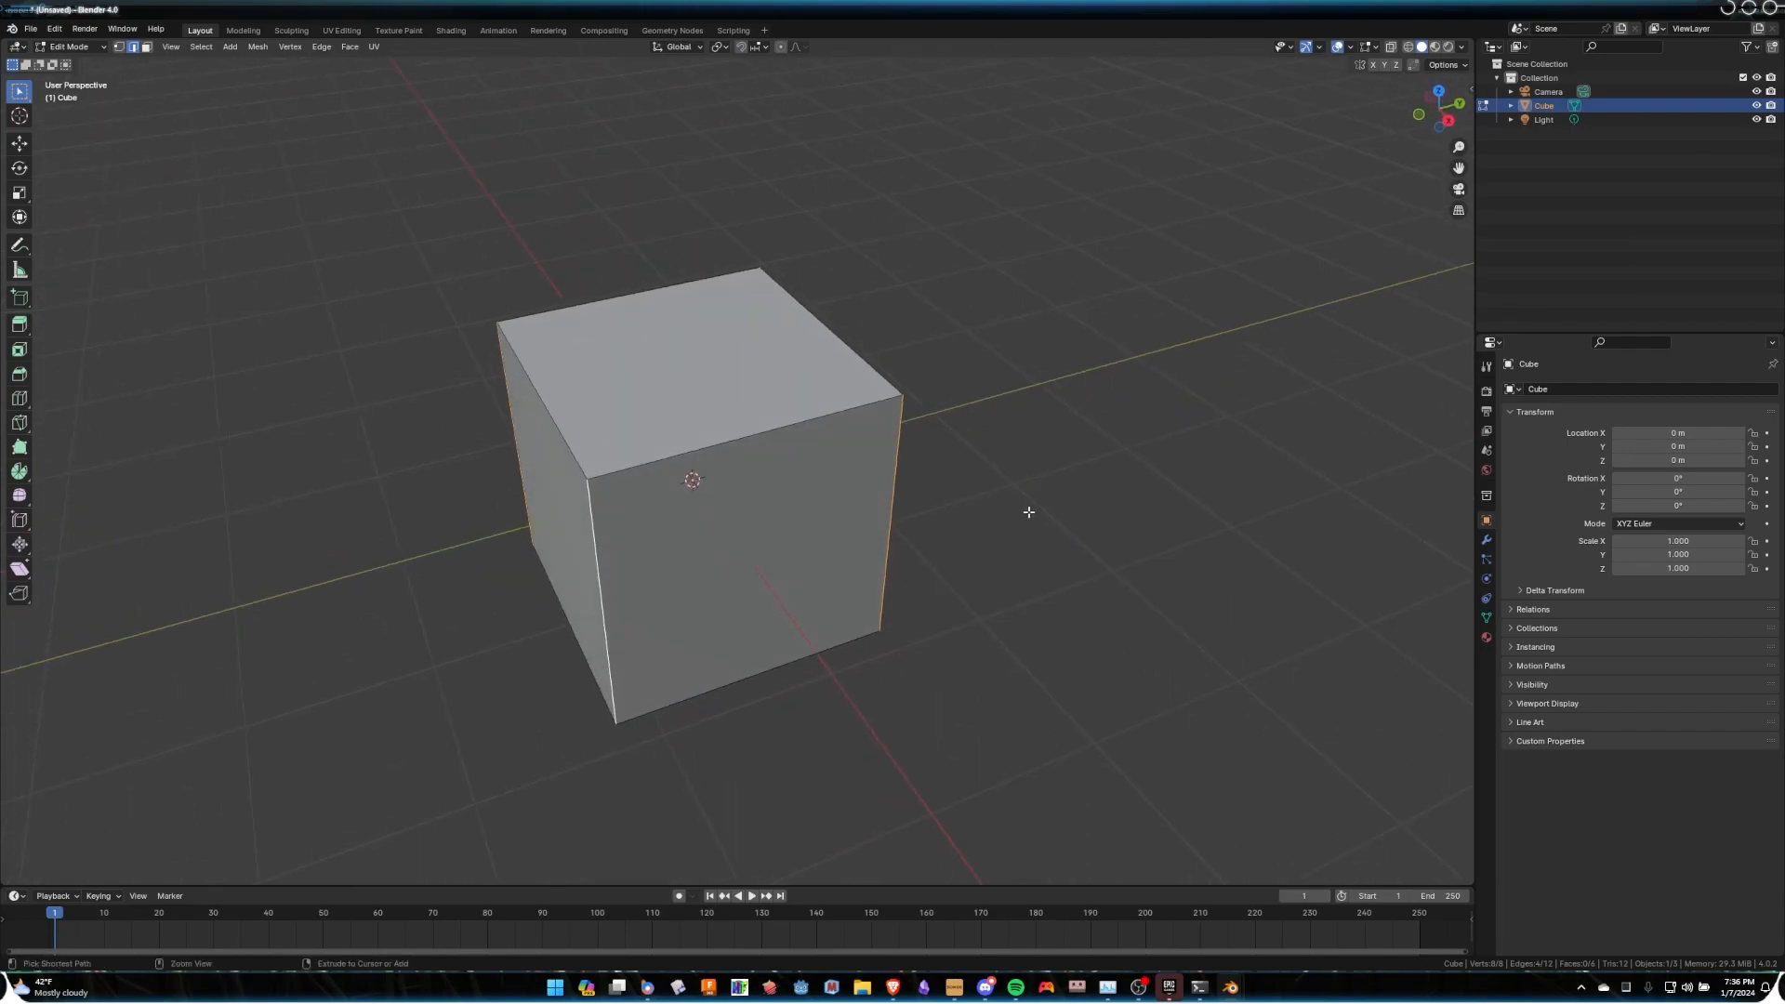
key(ctrl+b)
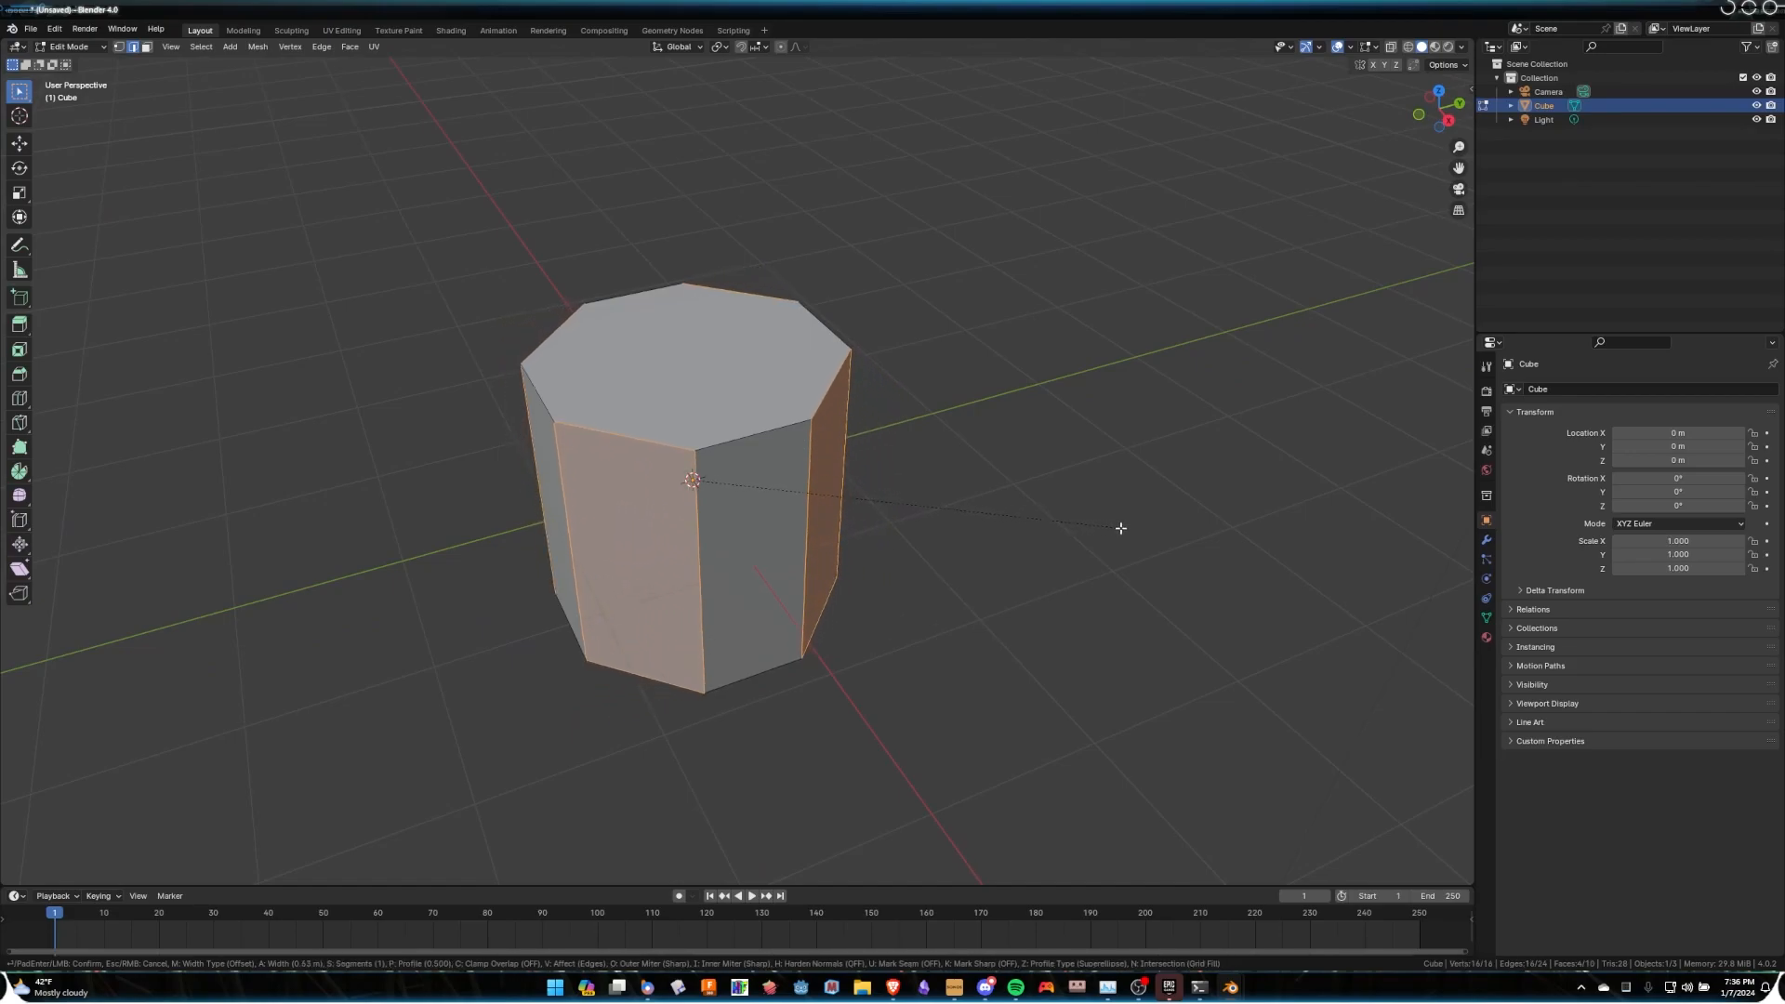
click(1120, 528)
Delete the octagonal top face of the prism and return to Object Mode.
mouse_move(1025, 520)
middle_down()
mouse_move(957, 578)
mouse_move(988, 530)
mouse_move(948, 493)
mouse_move(1032, 540)
middle_up()
key(Tab)
key(Tab)
shift+middle_drag(1028, 473, 1044, 577)
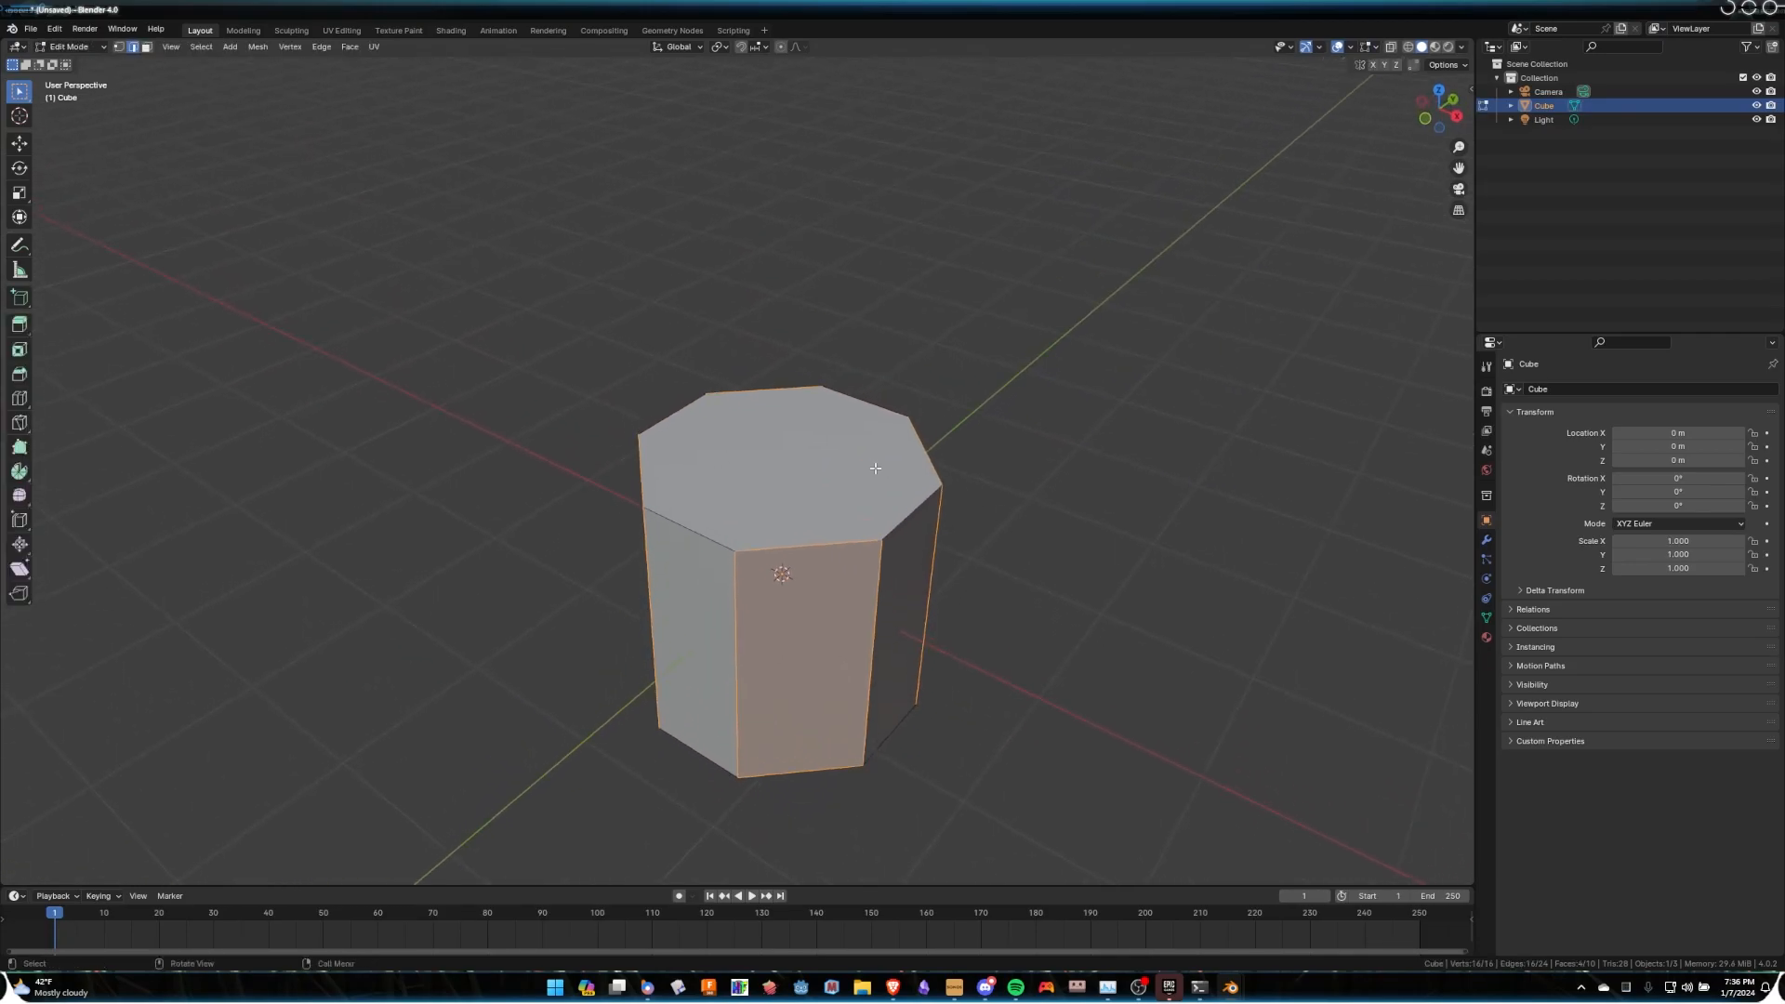
click(744, 414)
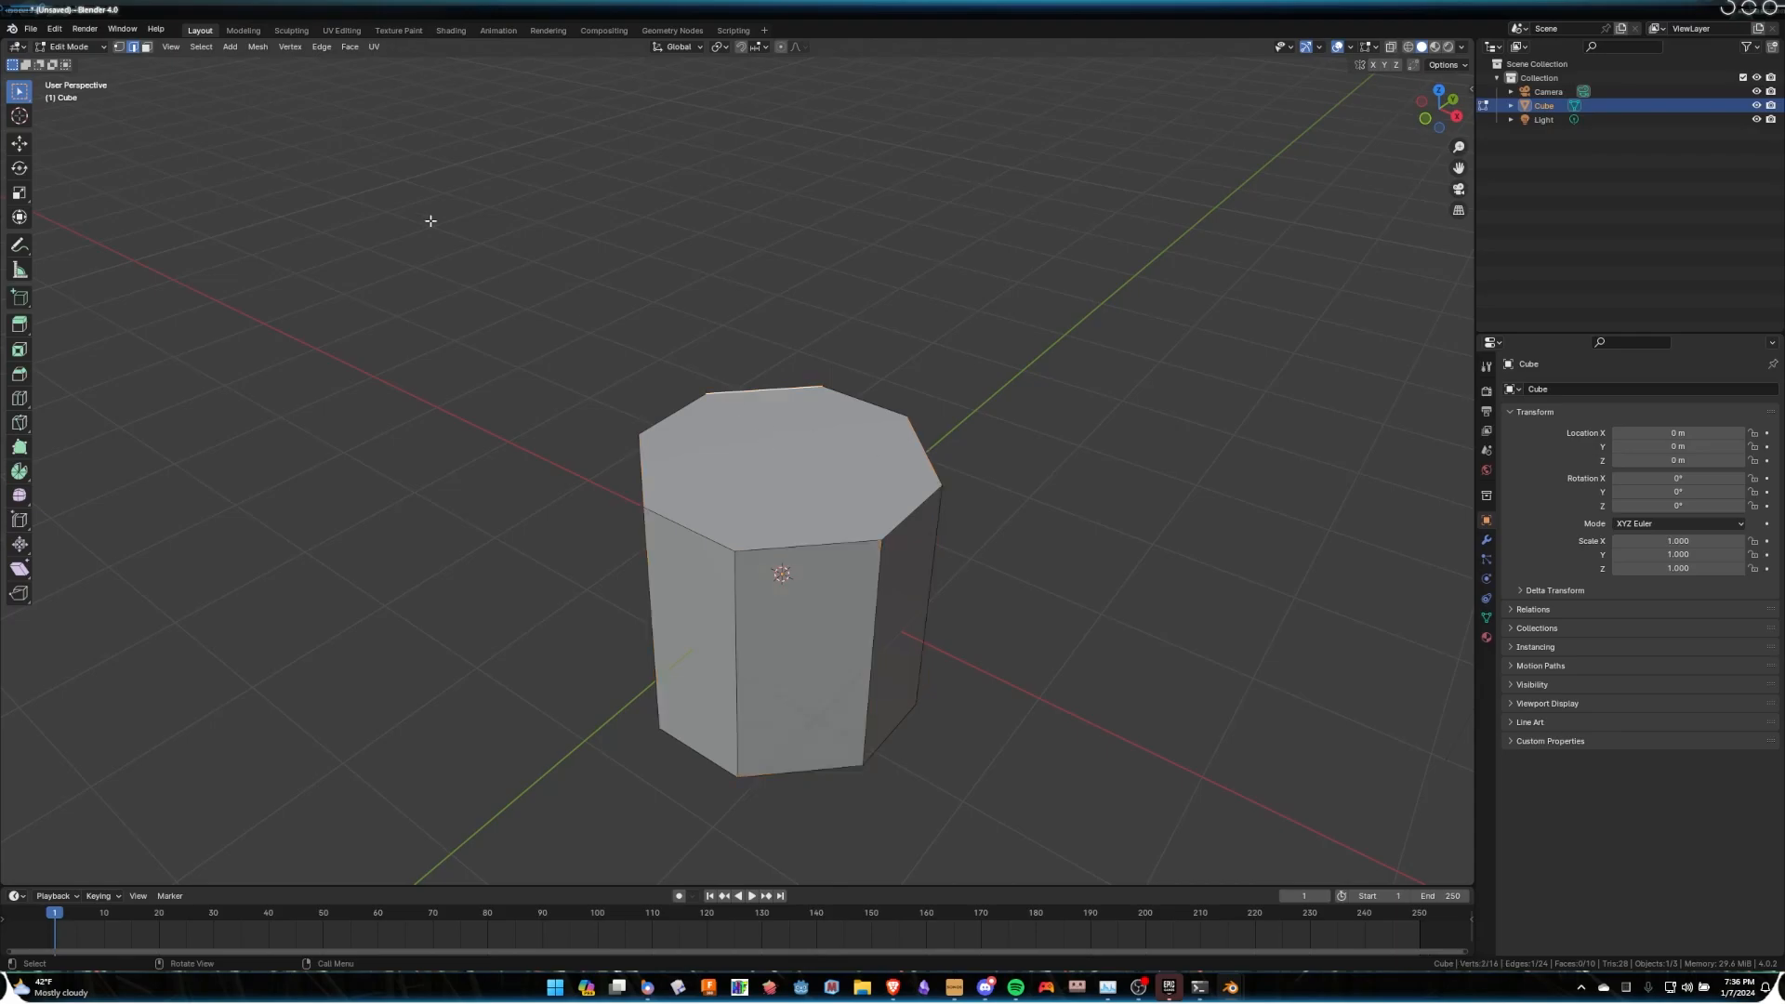
click(146, 46)
click(781, 454)
key(x)
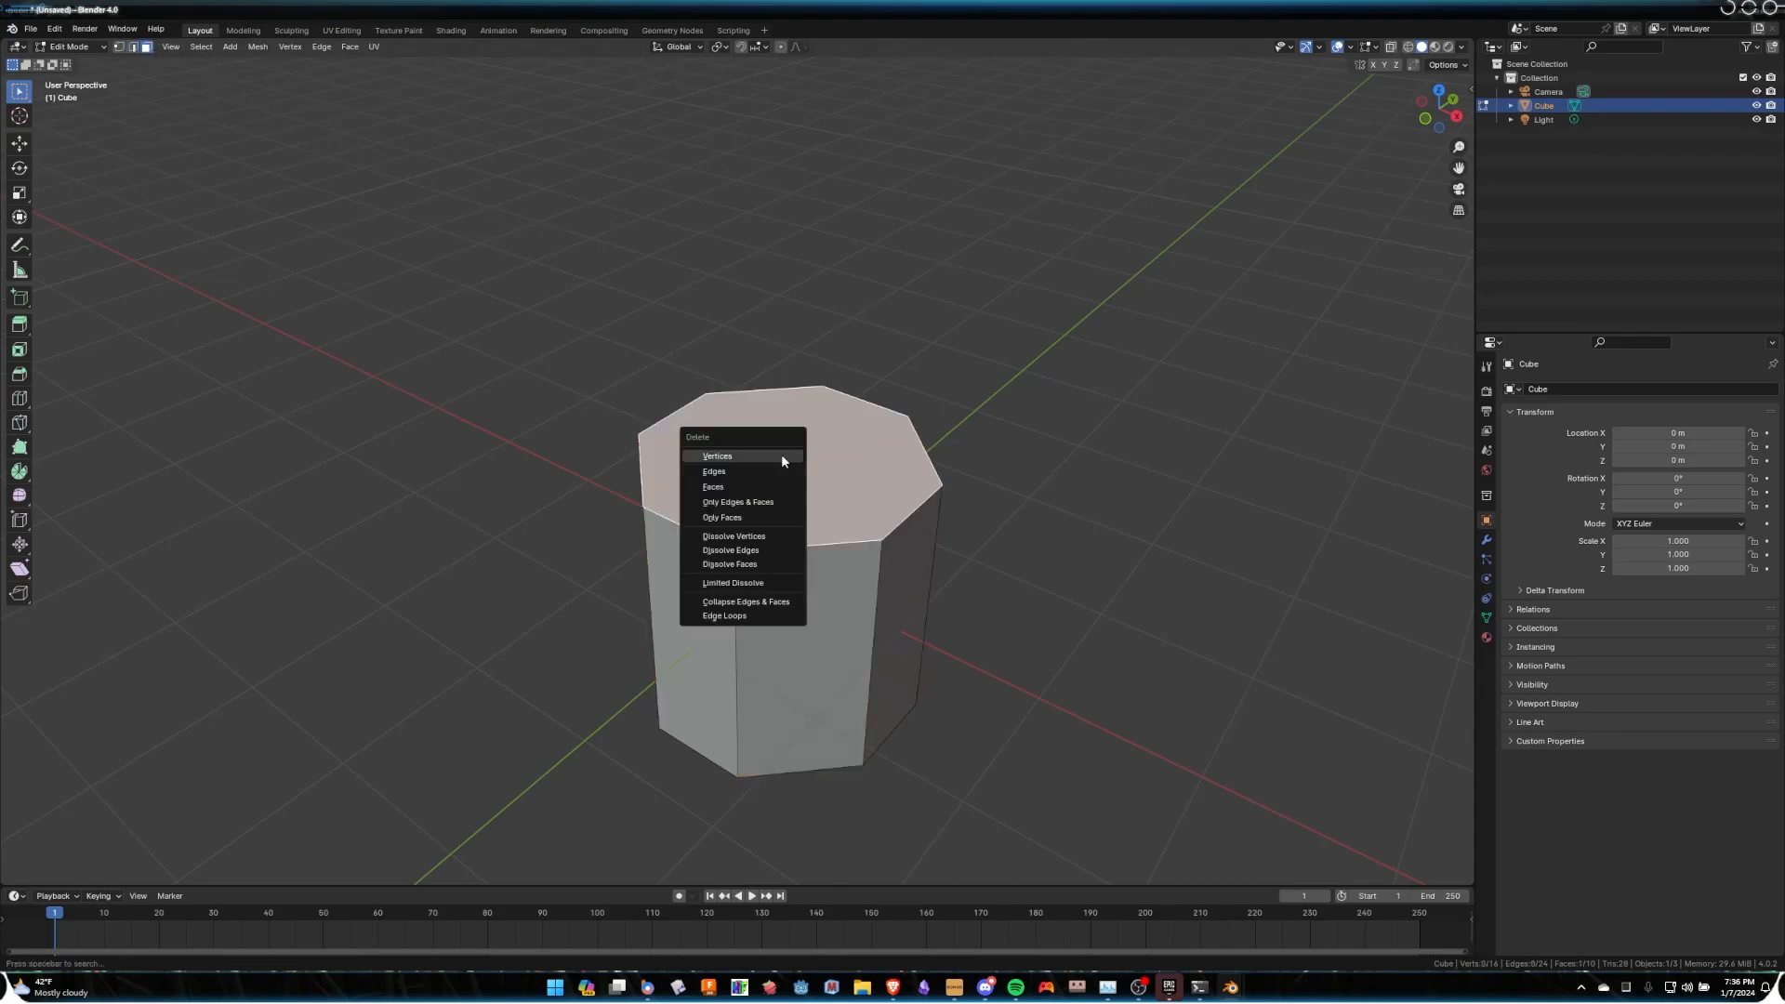
click(765, 483)
key(Tab)
Apply a level 2 subdivision surface to the open prism and view the rounded cup.
middle_drag(756, 337, 839, 277)
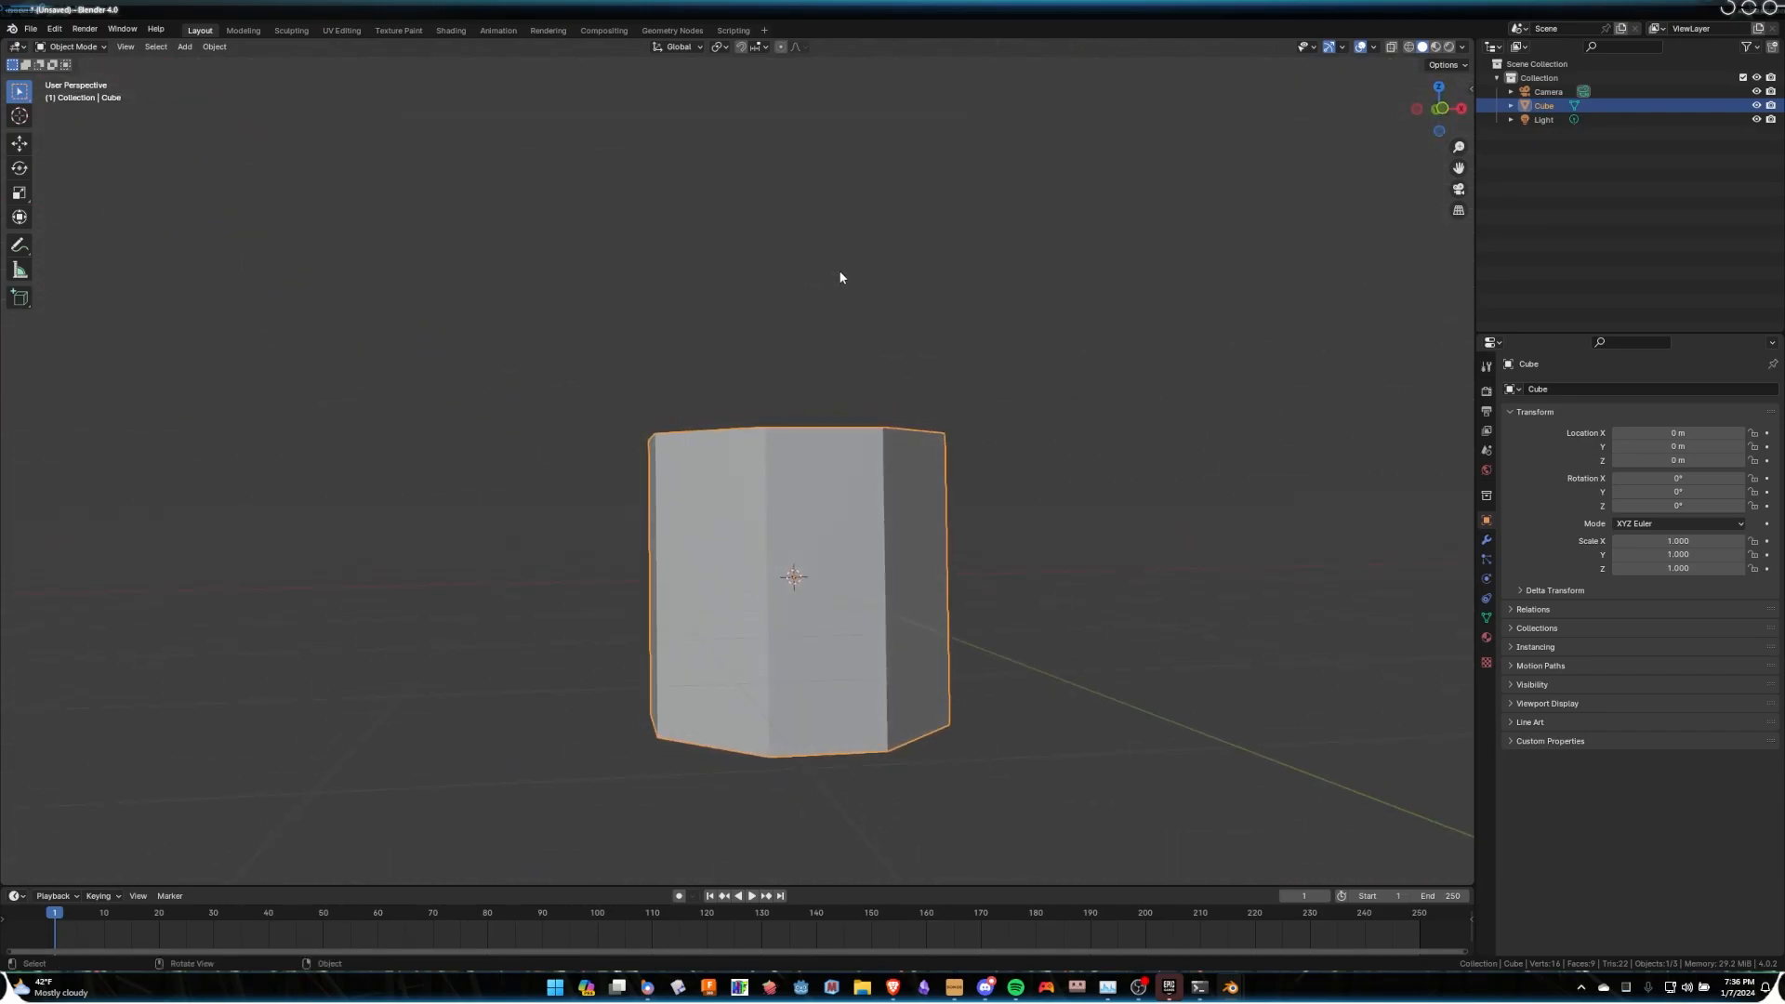
key(ctrl+1)
key(ctrl+2)
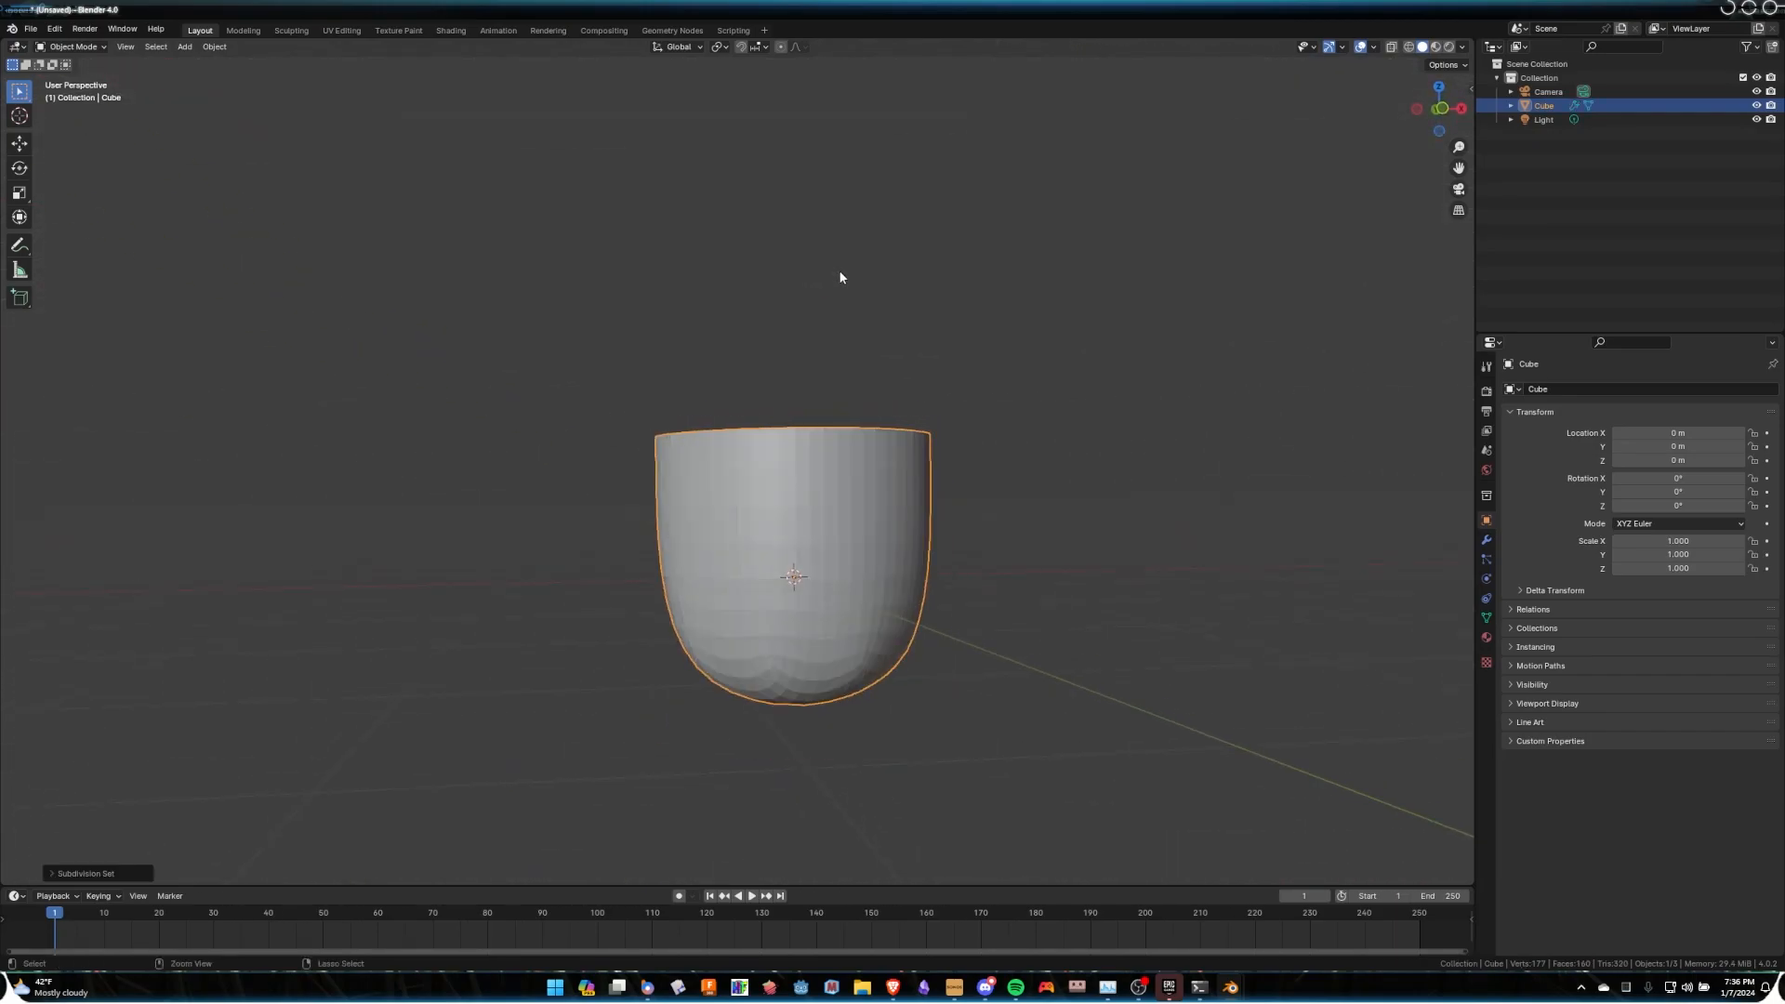
middle_drag(801, 263, 894, 370)
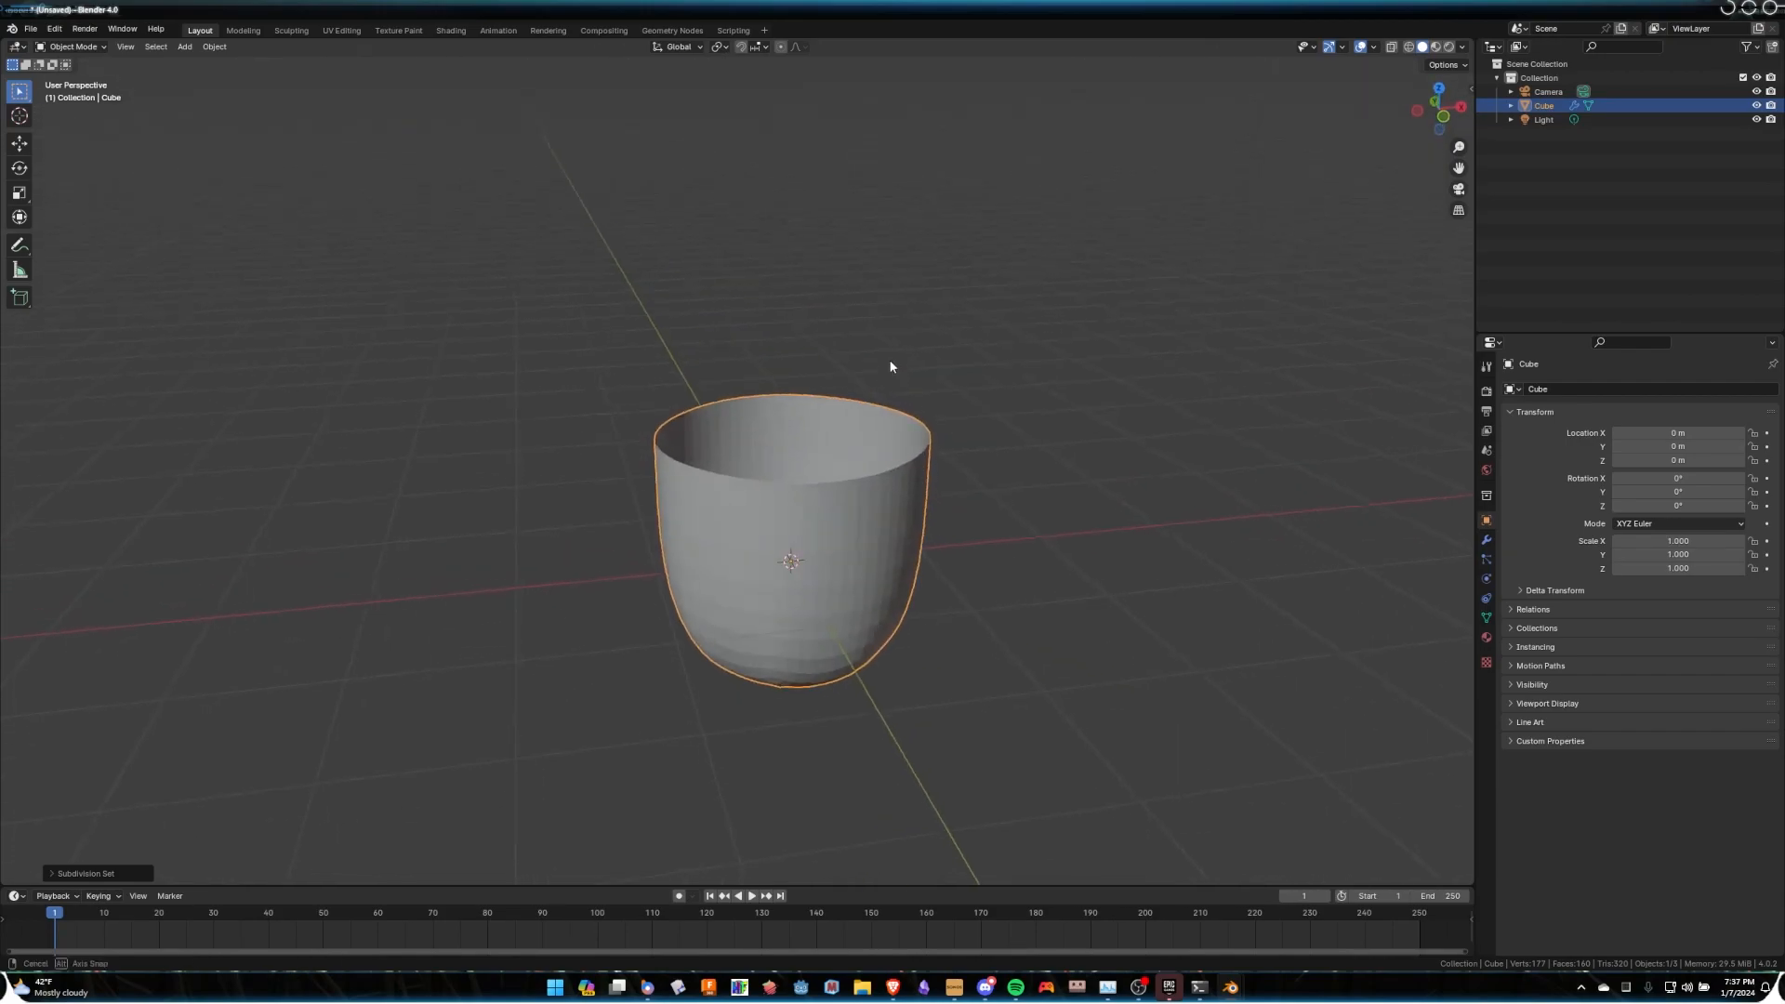
Add a horizontal loop cut around the cup's walls and slide it close to the bottom.
key(Tab)
middle_drag(868, 522, 858, 498)
key(ctrl+r)
click(867, 530)
click(879, 612)
Shade the cup smooth in Object Mode and view its inner bottom from above.
key(Tab)
middle_drag(880, 612, 835, 430)
right_click(842, 447)
click(842, 446)
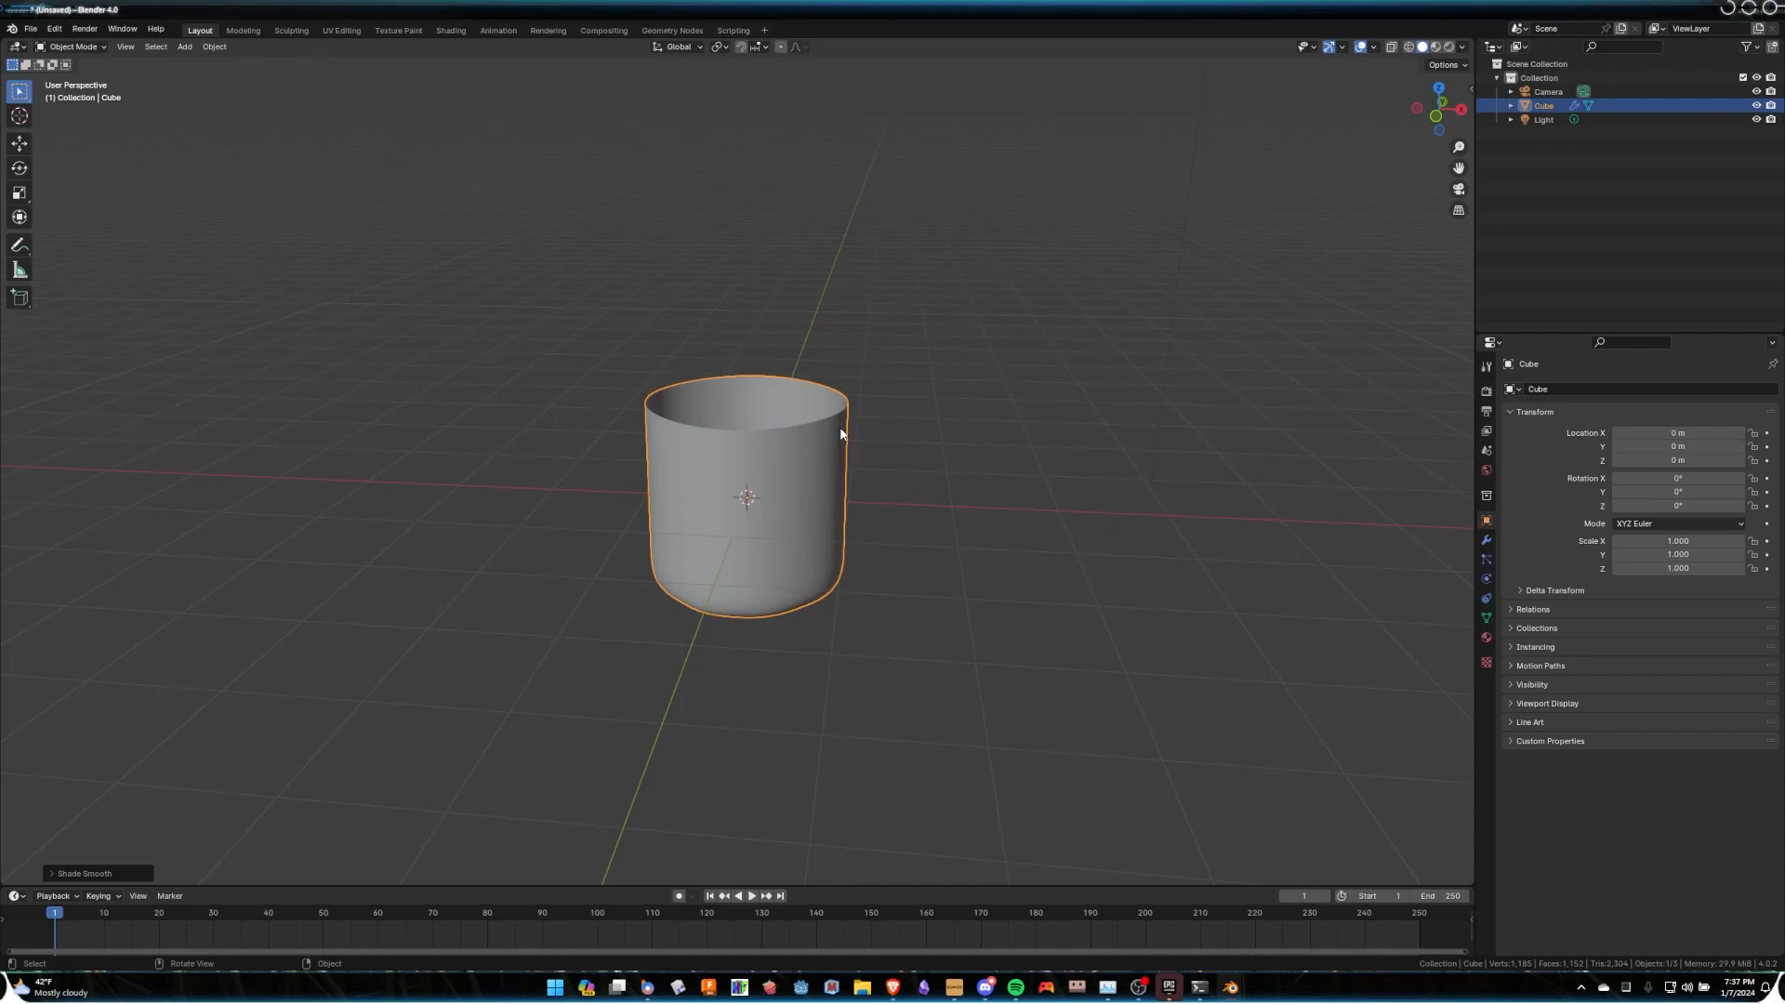
scroll(827, 446, up, 3)
middle_drag(817, 465, 683, 455)
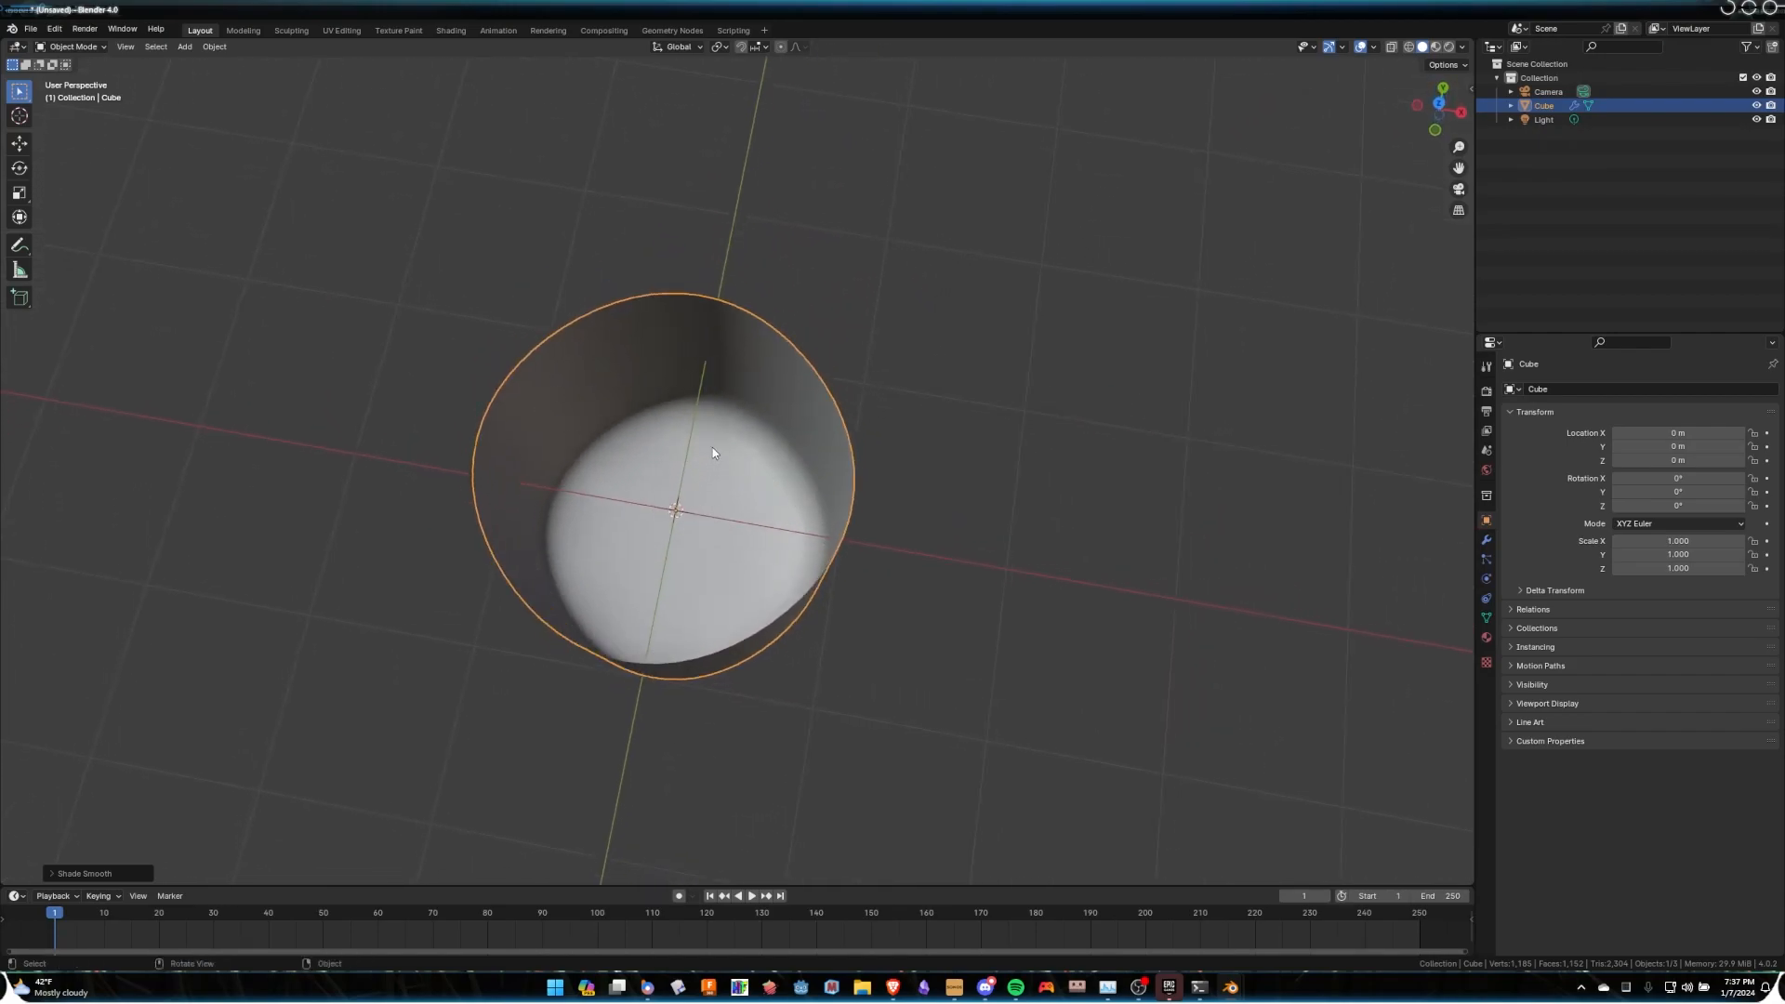
Undo the smooth shading, the loop cut and the subdivision on the open prism.
key(ctrl+z)
key(ctrl+z)
key(ctrl+z)
key(ctrl+z)
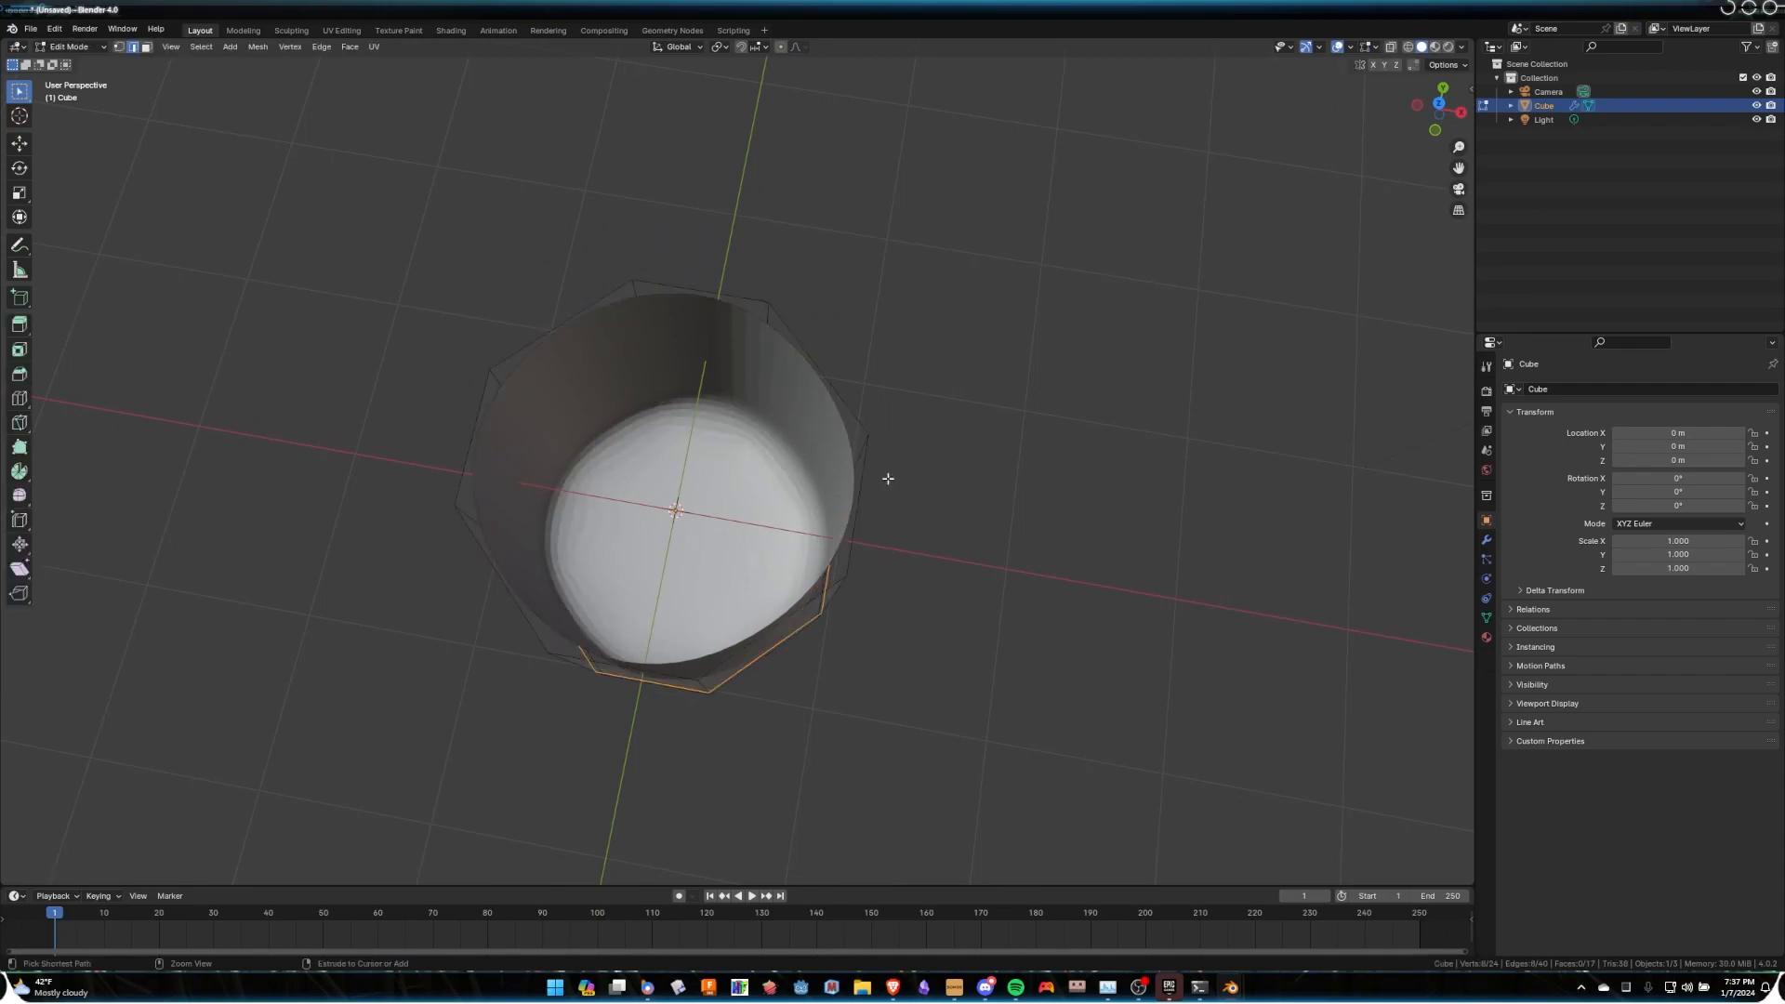
key(ctrl+z)
key(ctrl+z)
key(ctrl+z)
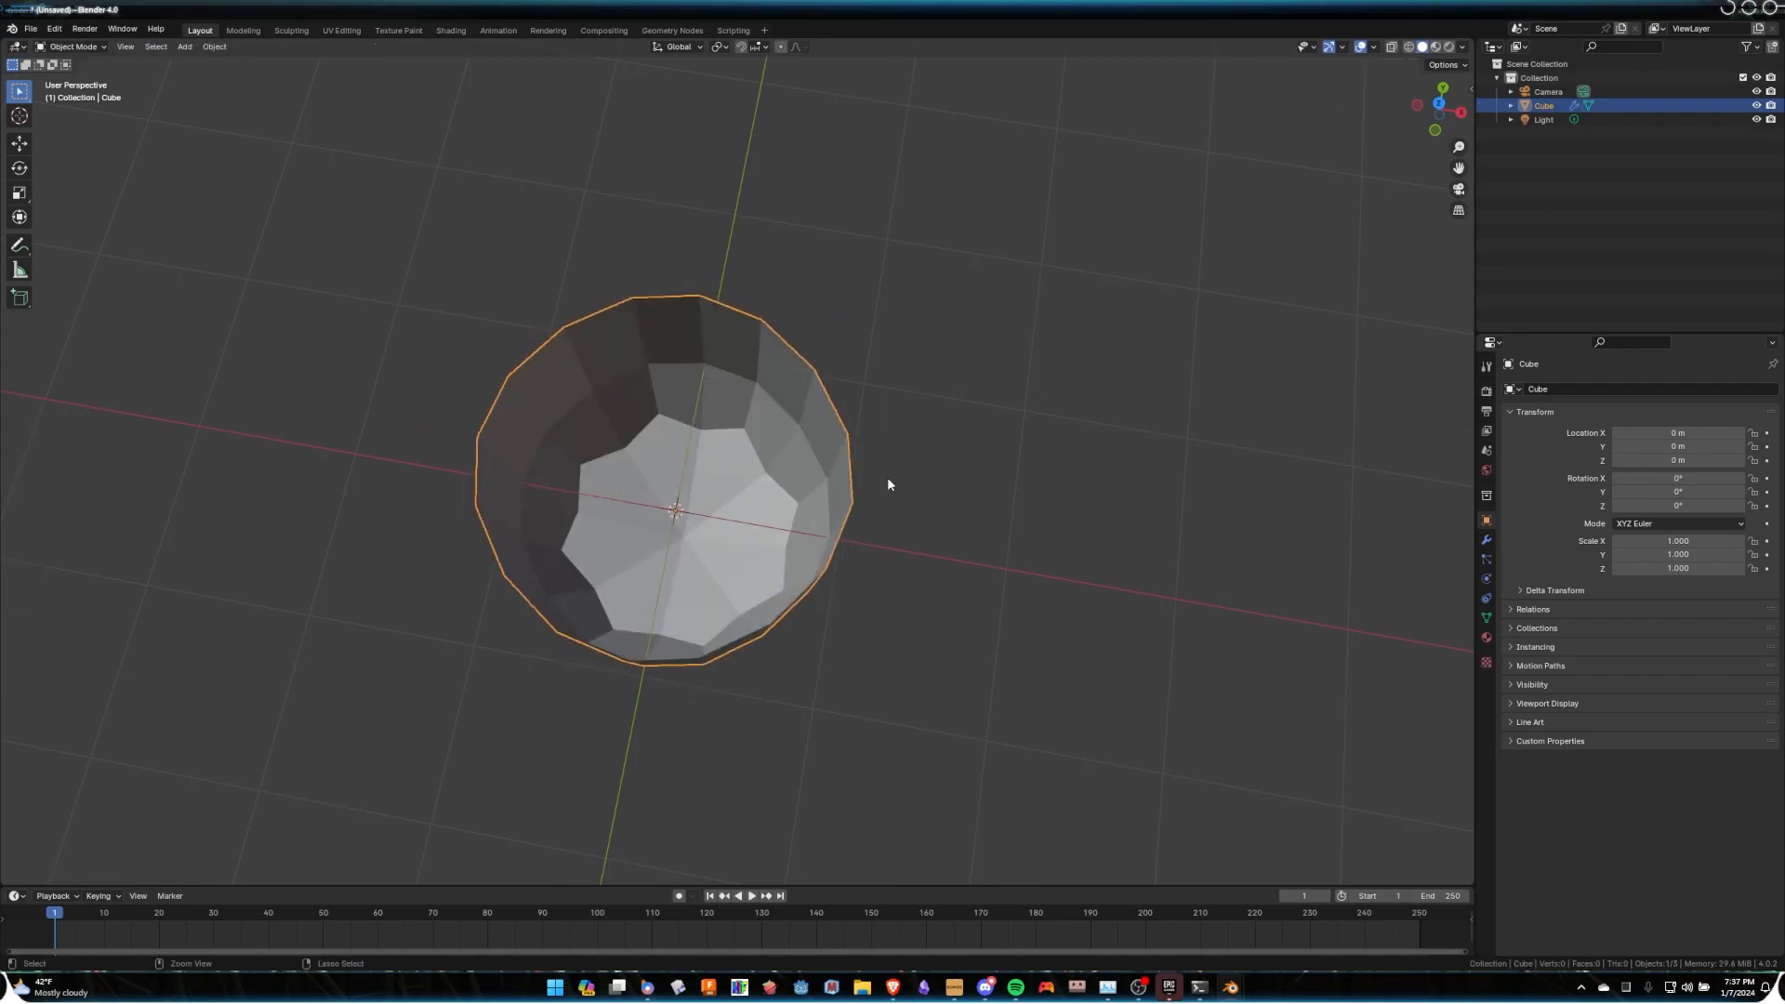
shift+middle_drag(811, 477, 859, 439)
key(ctrl)
key(ctrl)
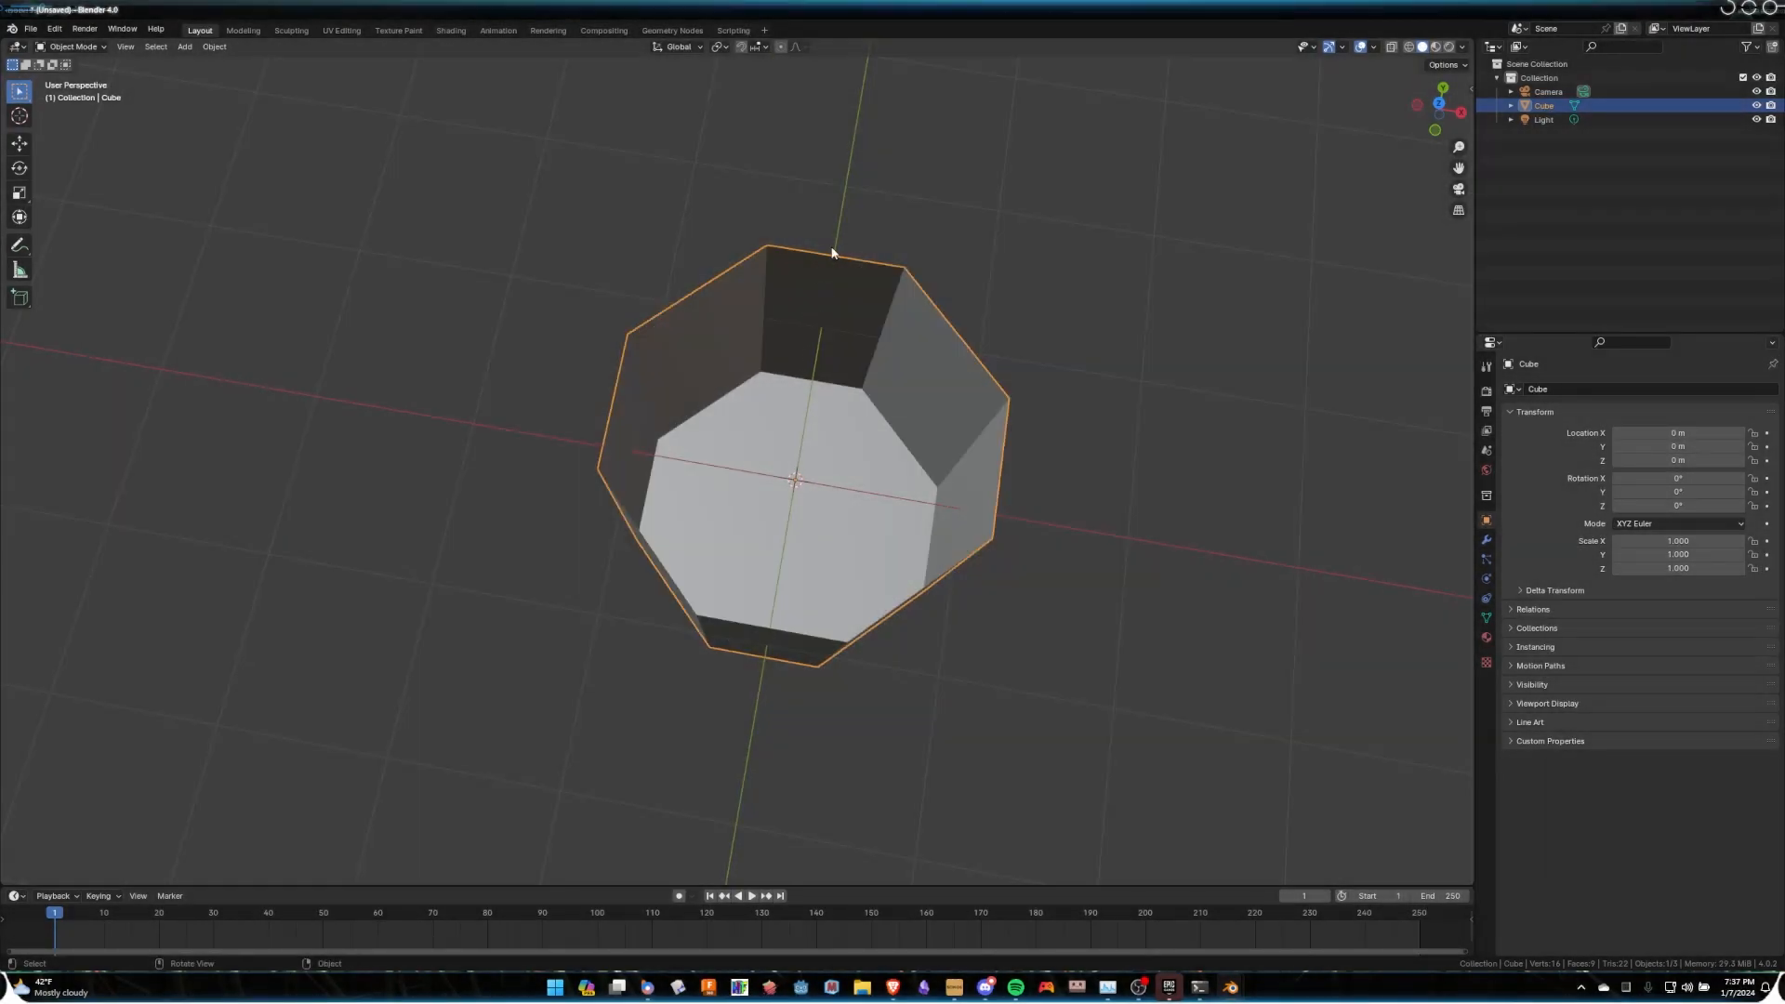
Delete the octagonal bottom face of the prism in Edit Mode.
key(Tab)
middle_drag(815, 343, 821, 324)
key(ctrl+r)
key(Escape)
click(779, 501)
key(x)
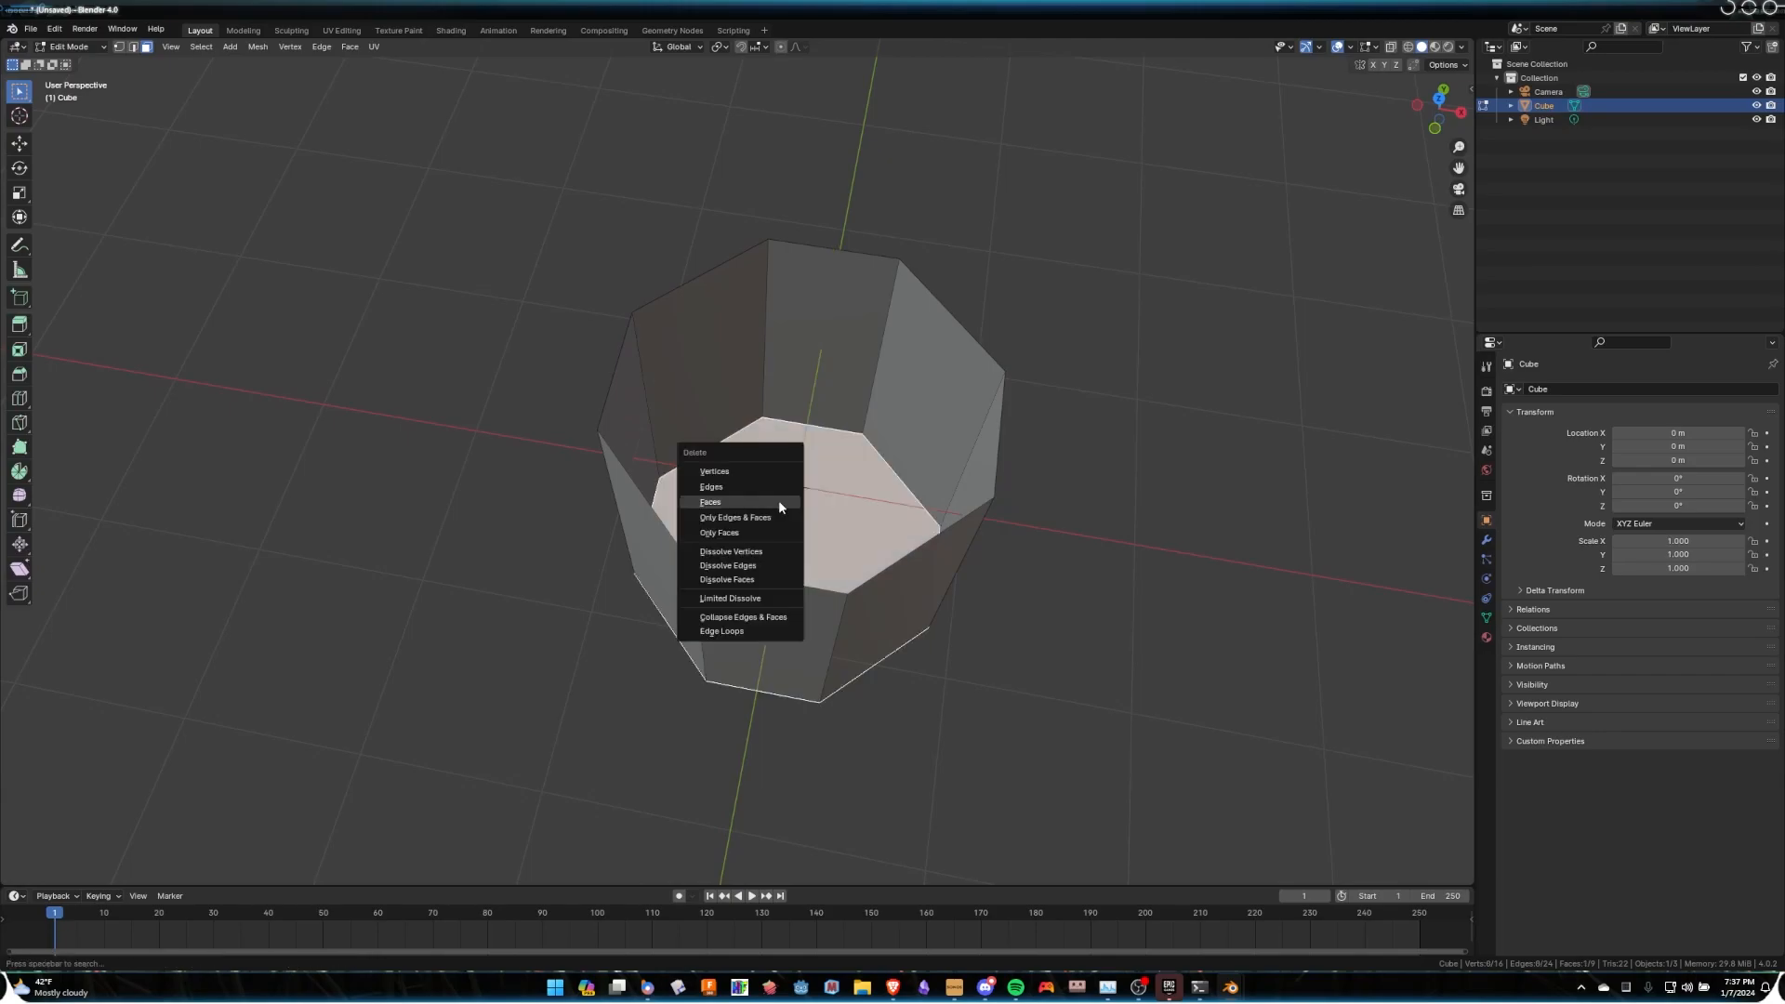
click(778, 500)
key(alt+Tab)
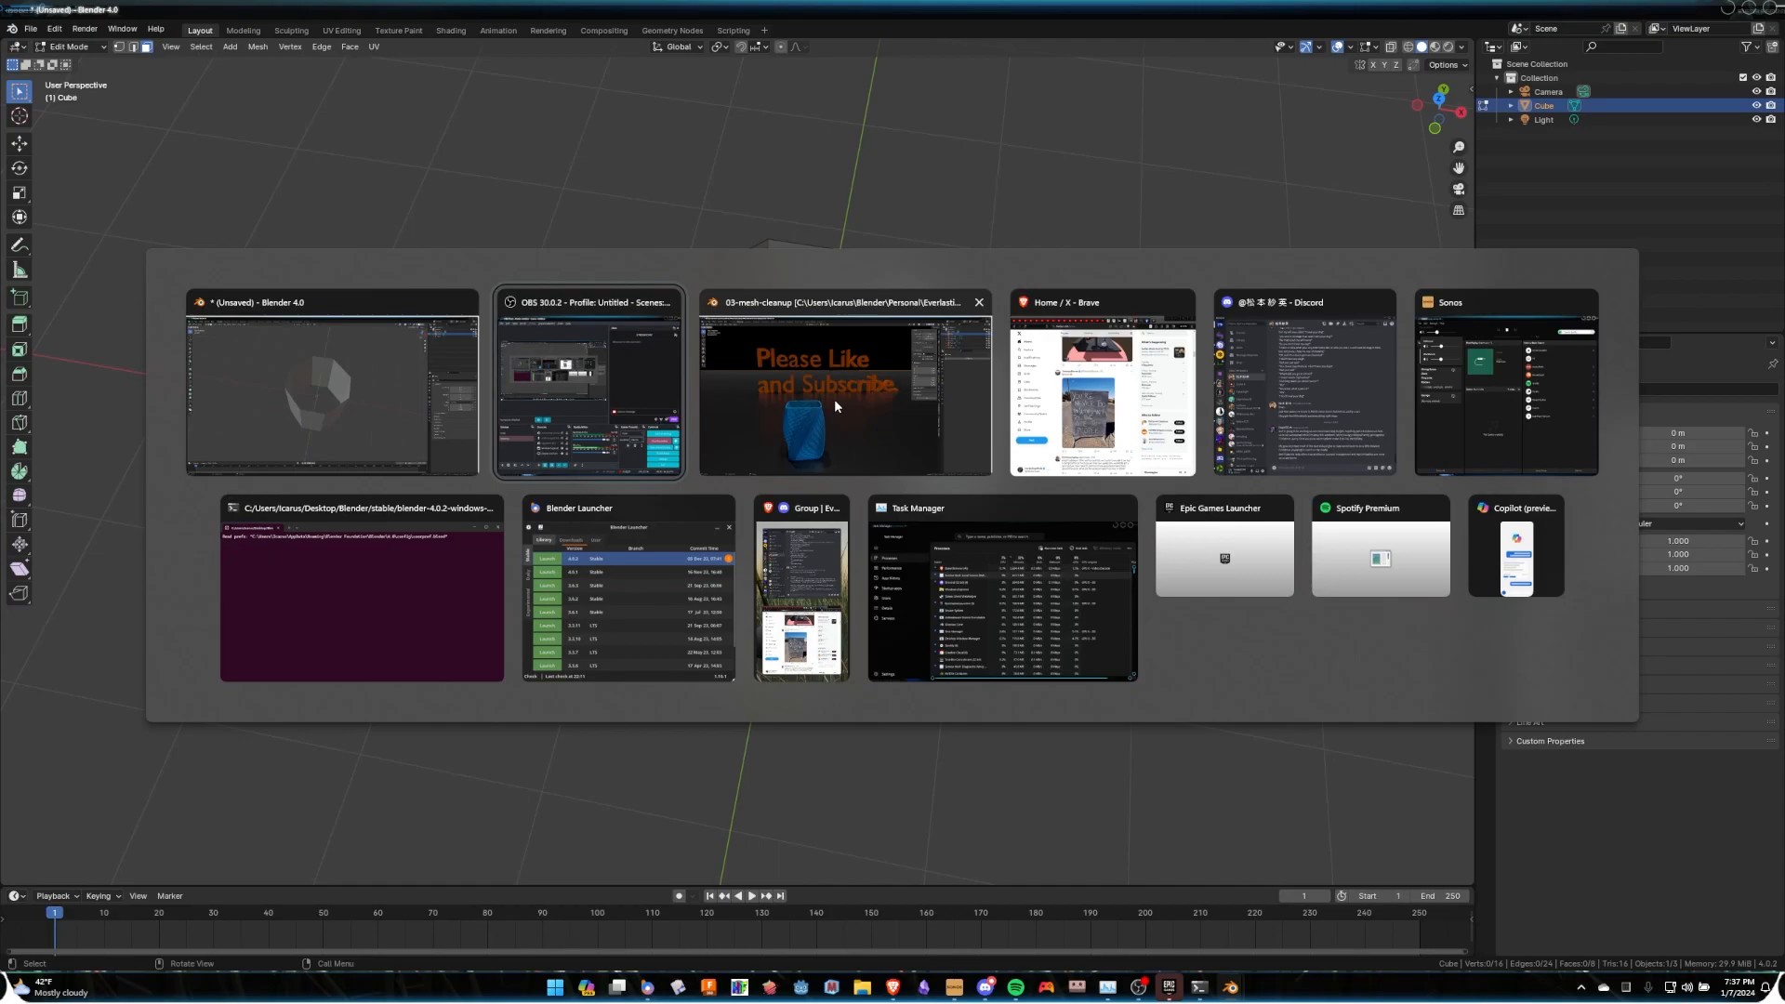
key(Escape)
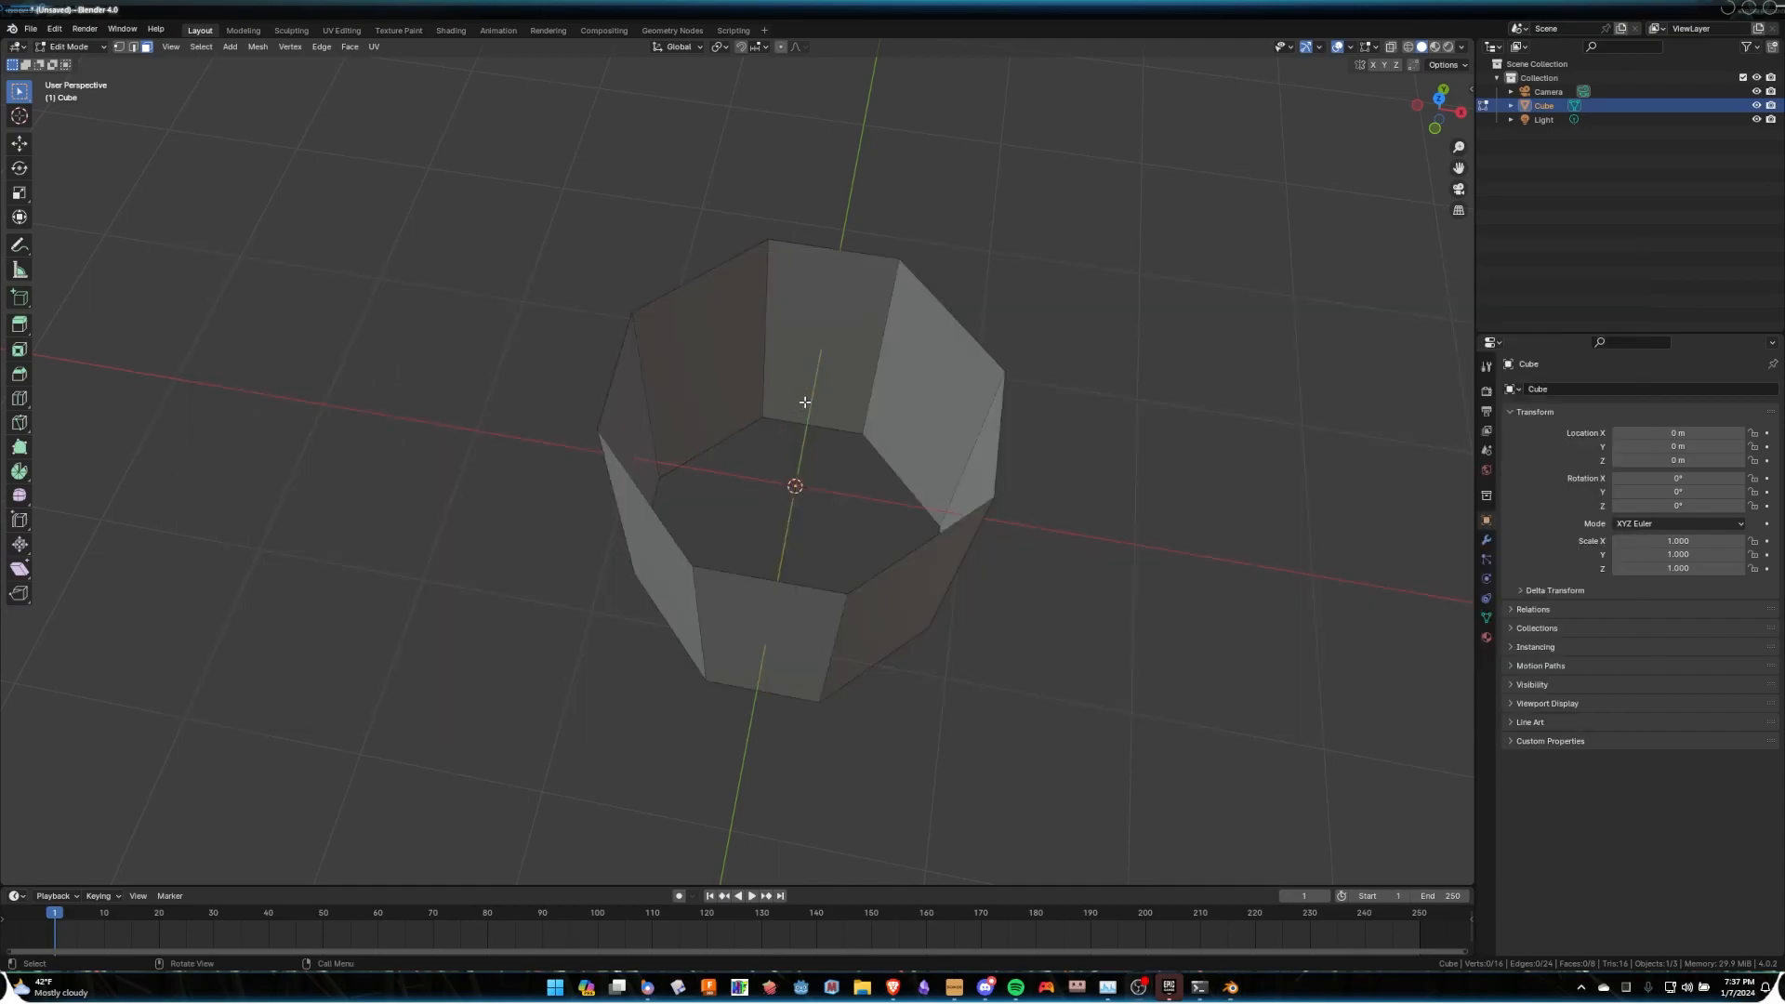
Select the edge loop around the open bottom and close it with Grid Fill.
key(2)
alt+click(794, 424)
middle_drag(838, 572, 844, 481)
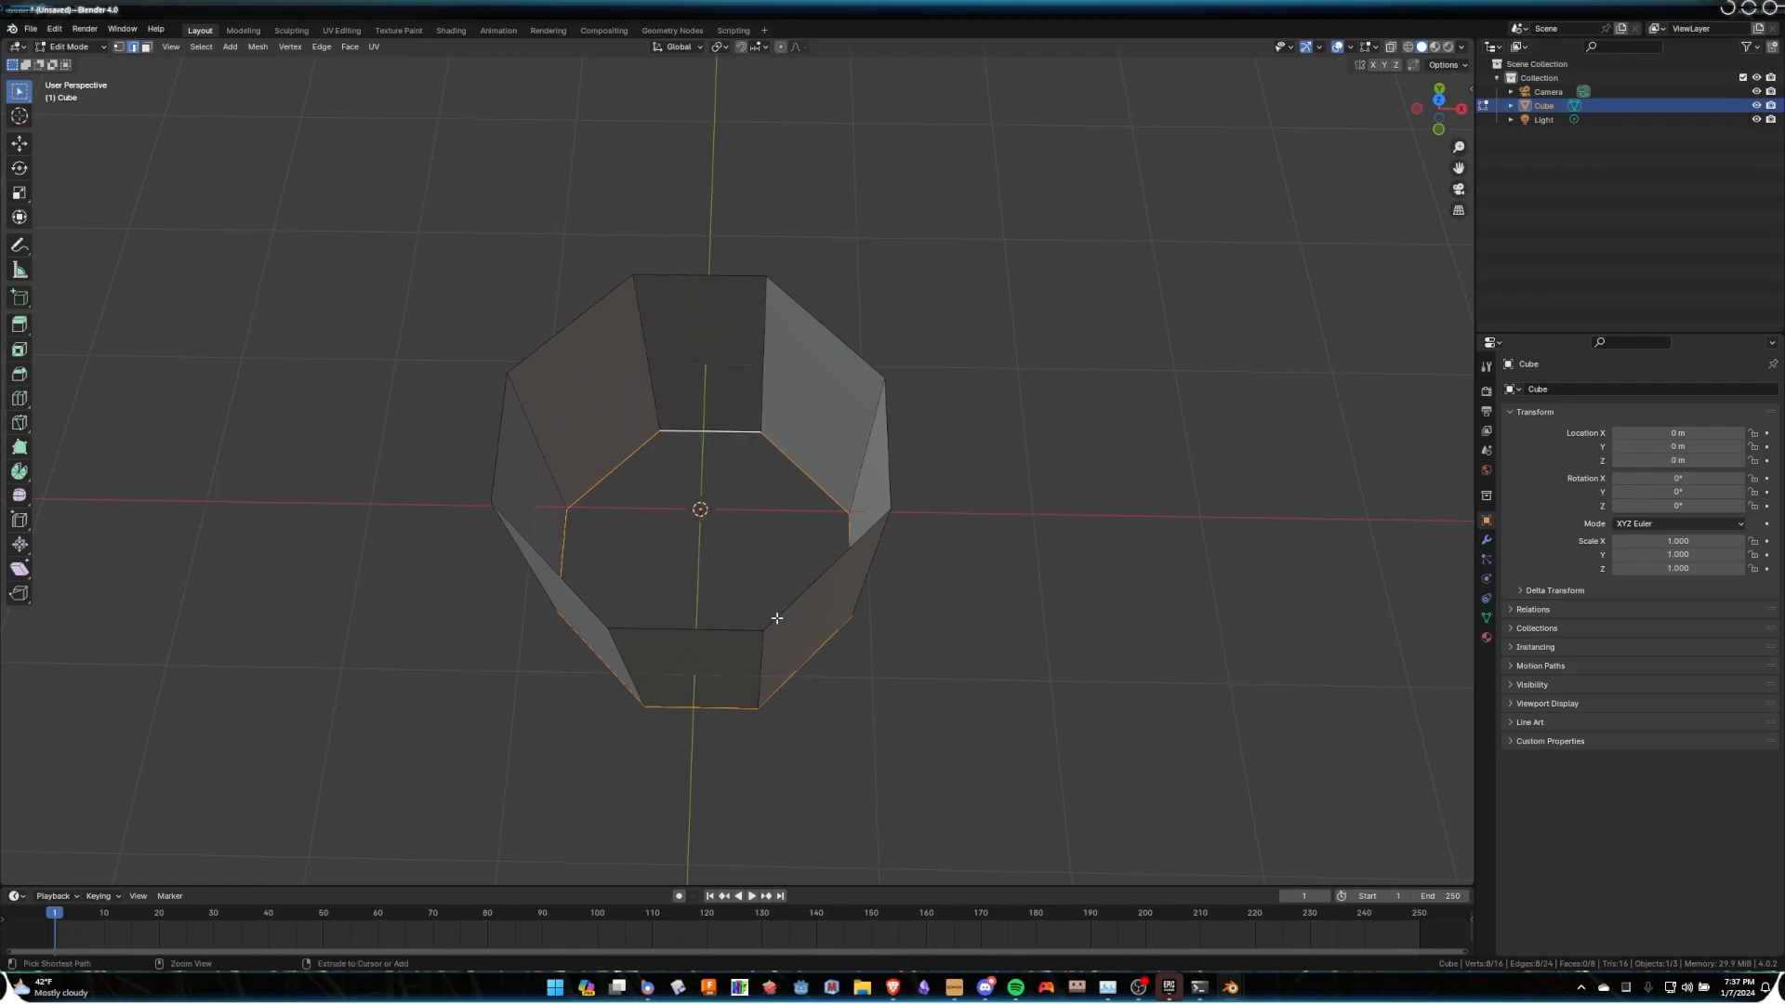
key(ctrl+f)
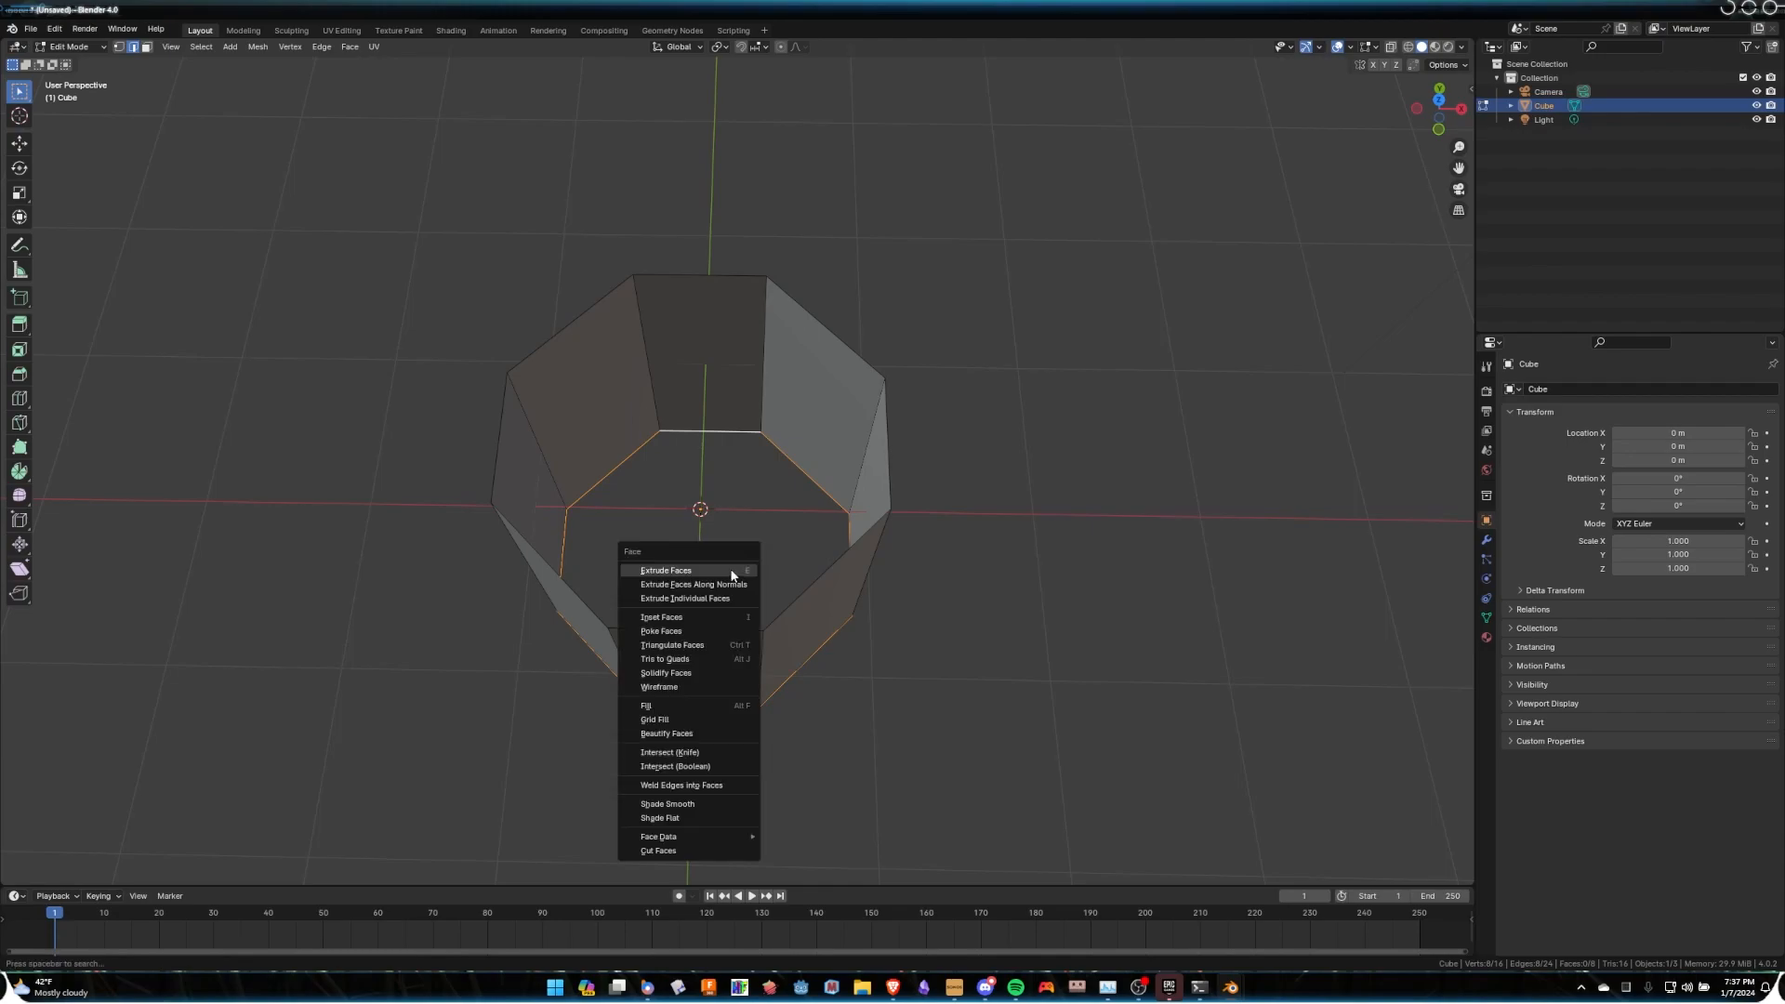
click(700, 717)
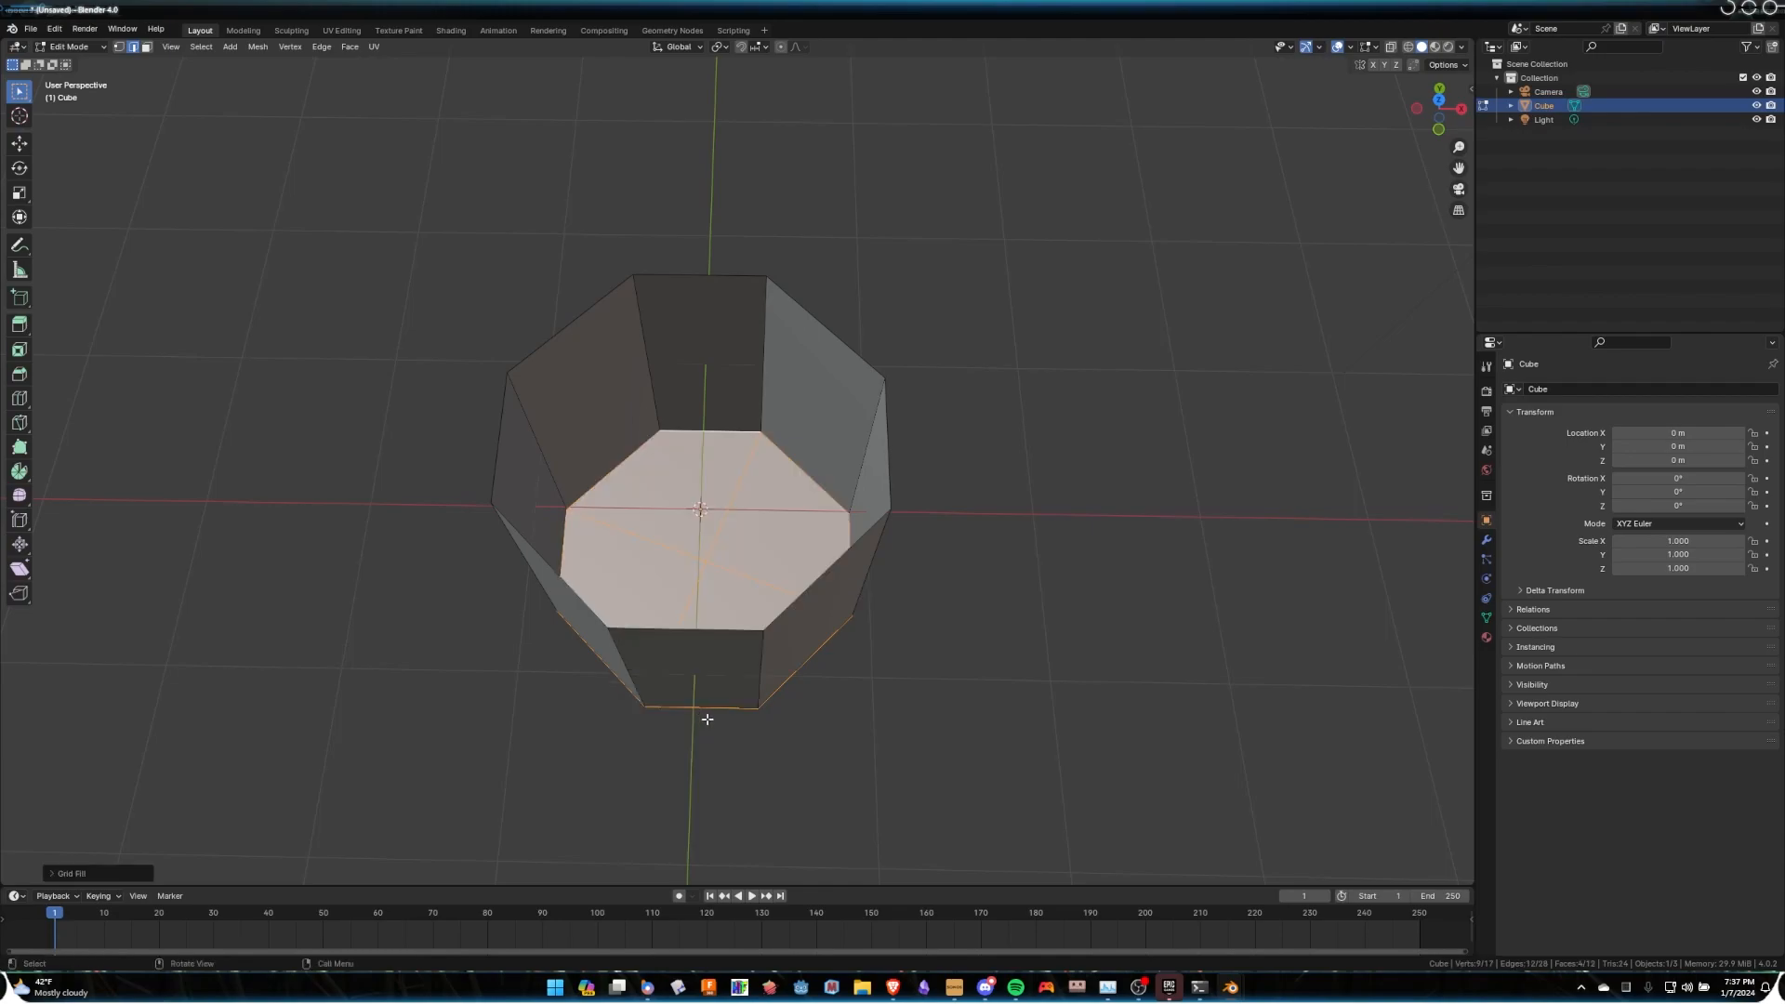
middle_drag(498, 781, 688, 610)
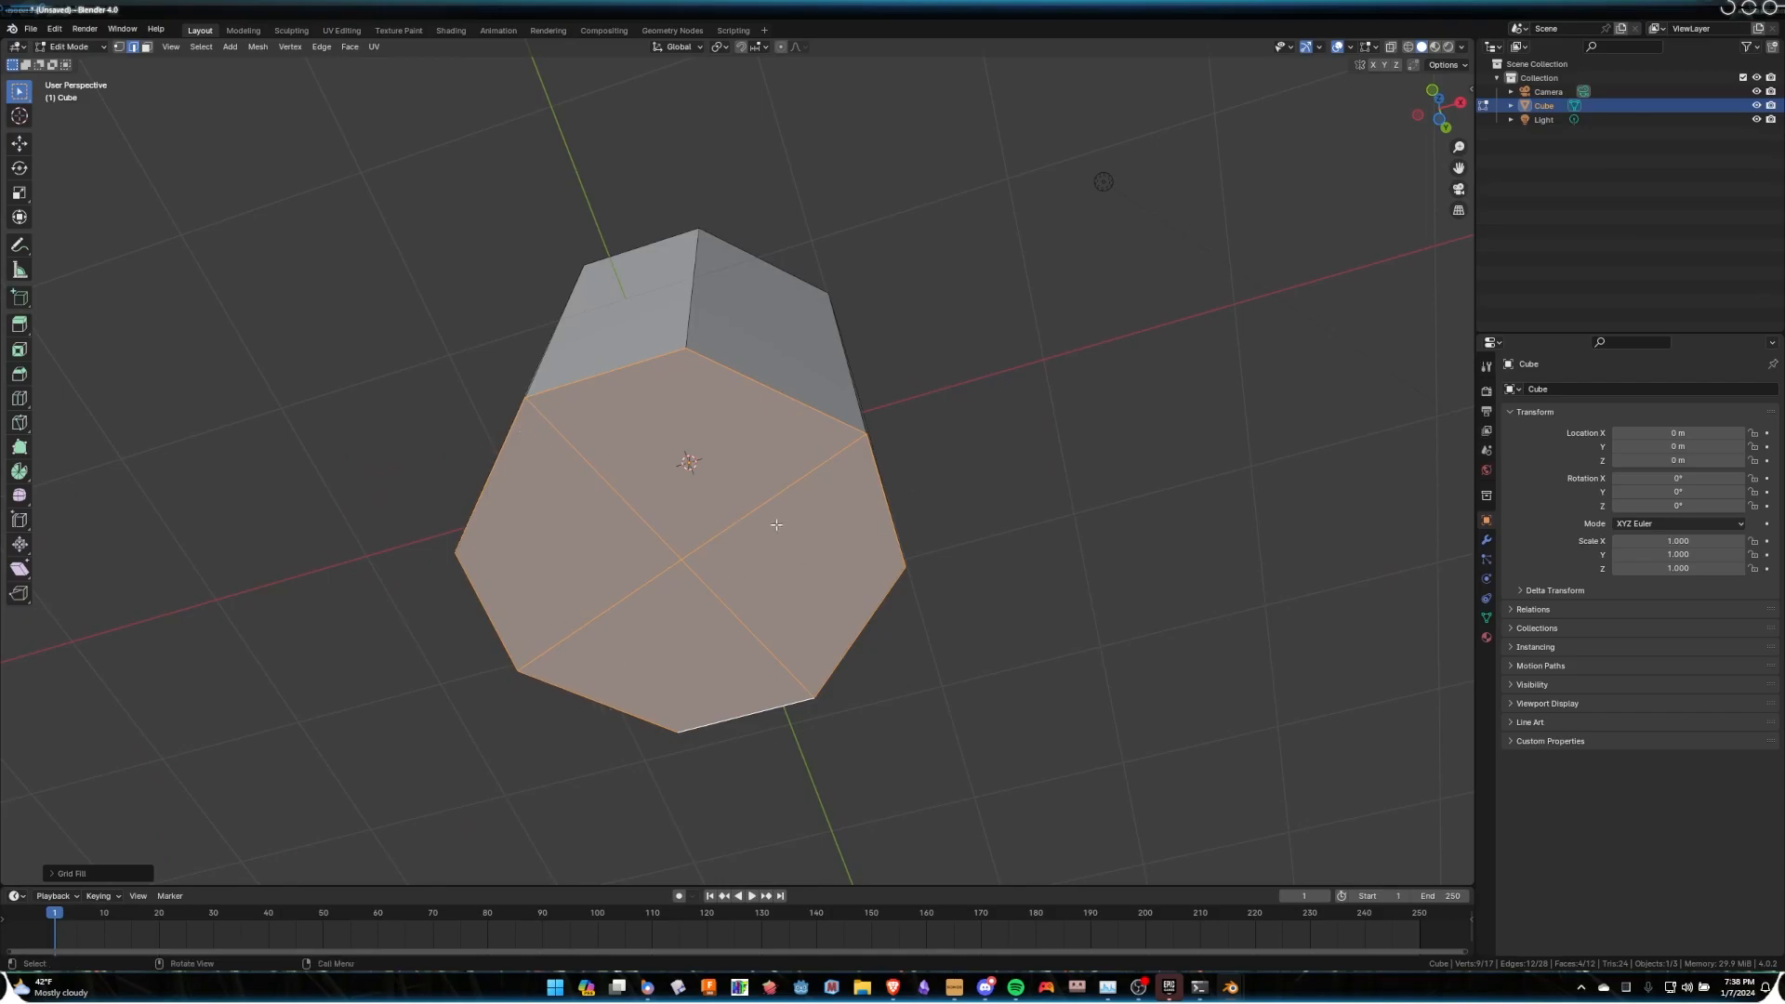
middle_drag(797, 397, 897, 418)
Preview loop cuts through the grid-filled bottom and examine its edge layout from below and above.
key(Tab)
key(Tab)
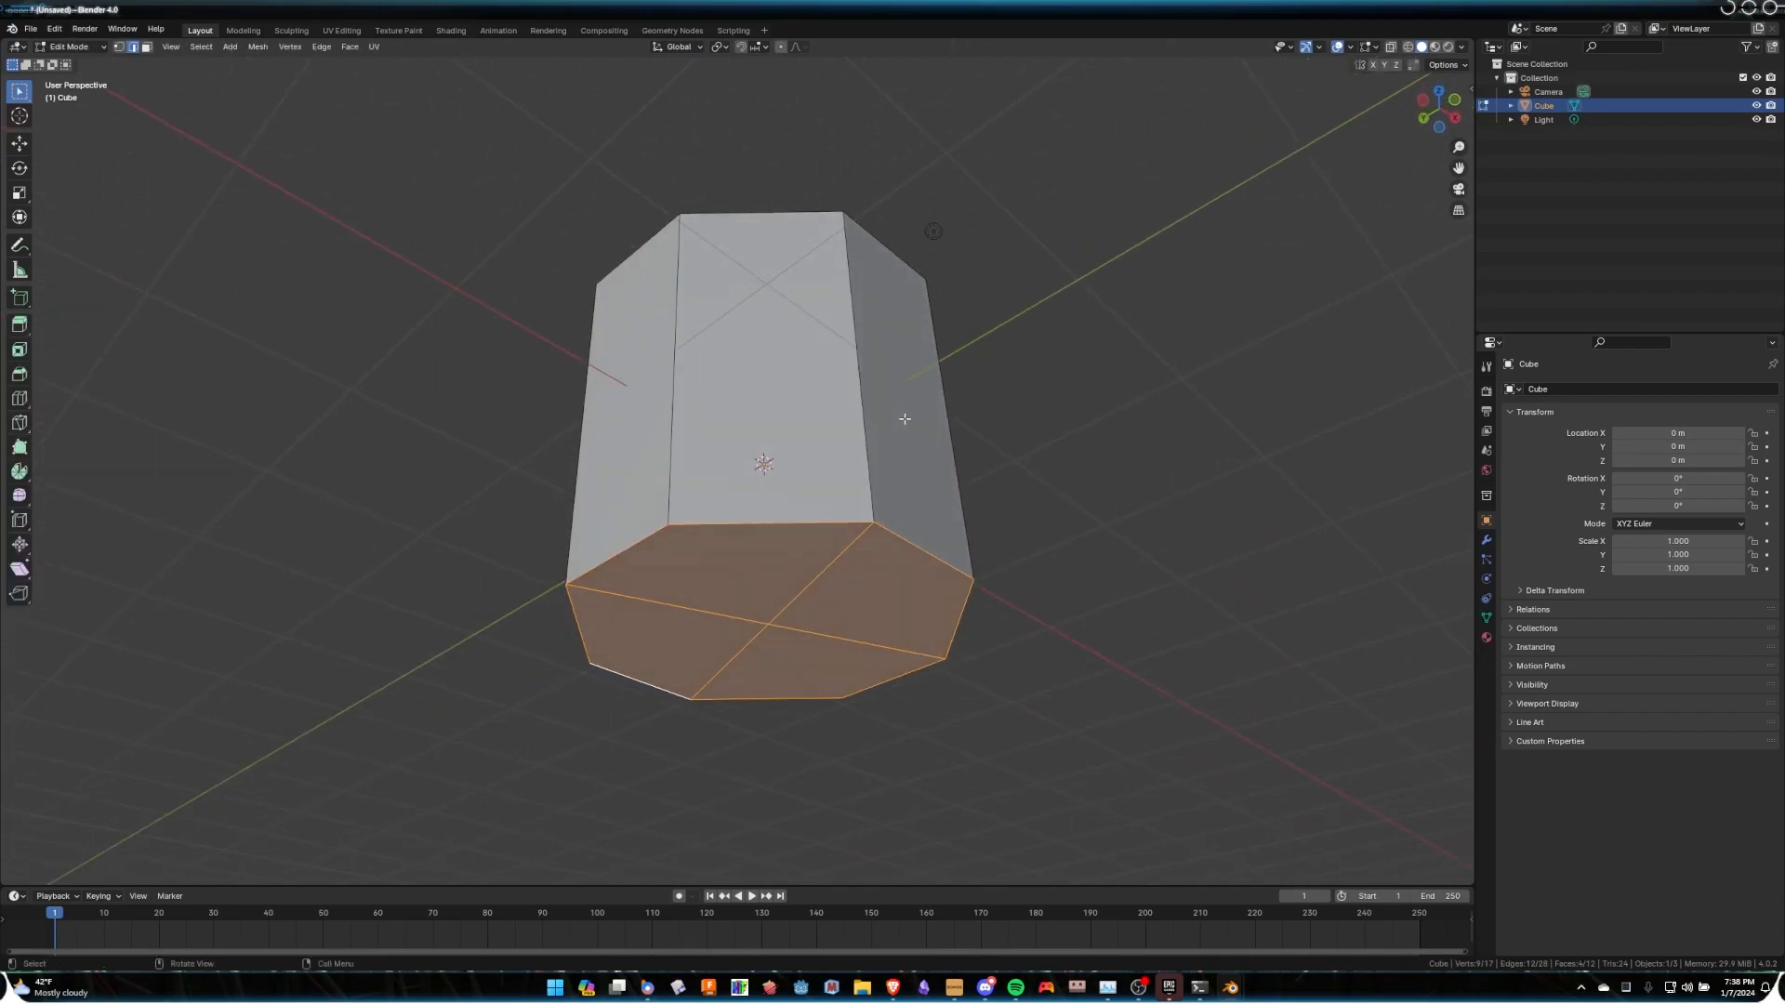
key(ctrl+r)
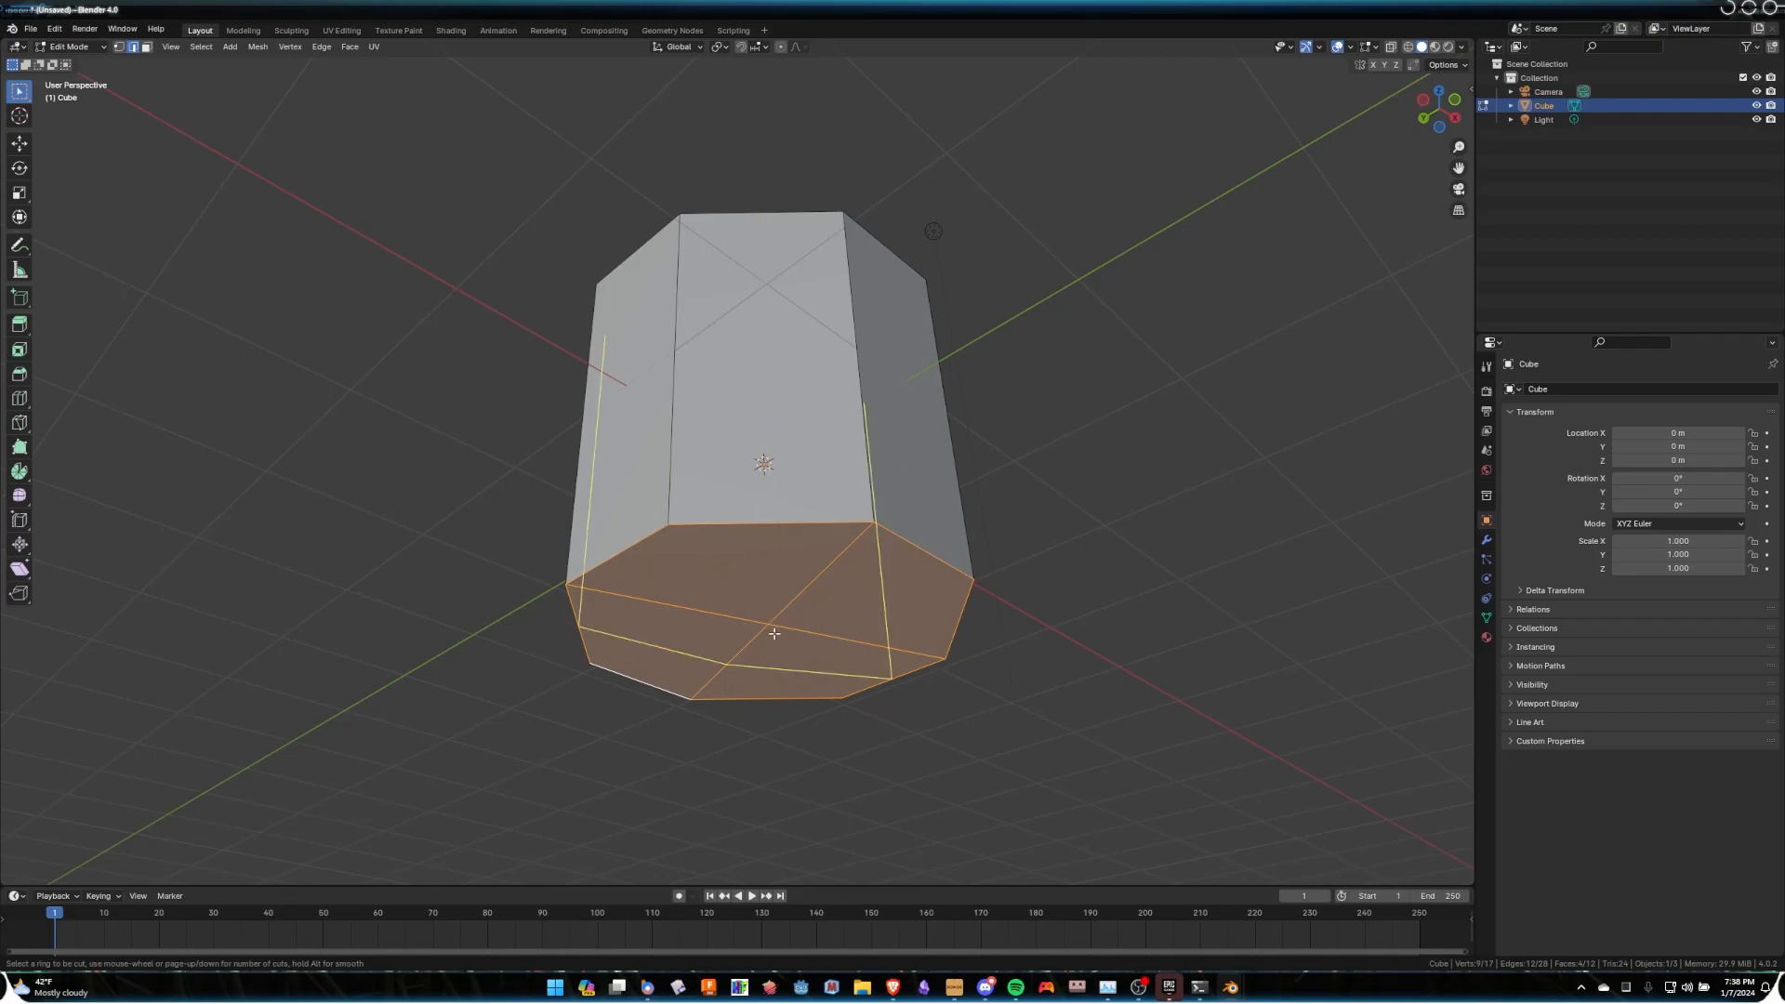
key(Escape)
middle_drag(680, 622, 749, 507)
key(ctrl+r)
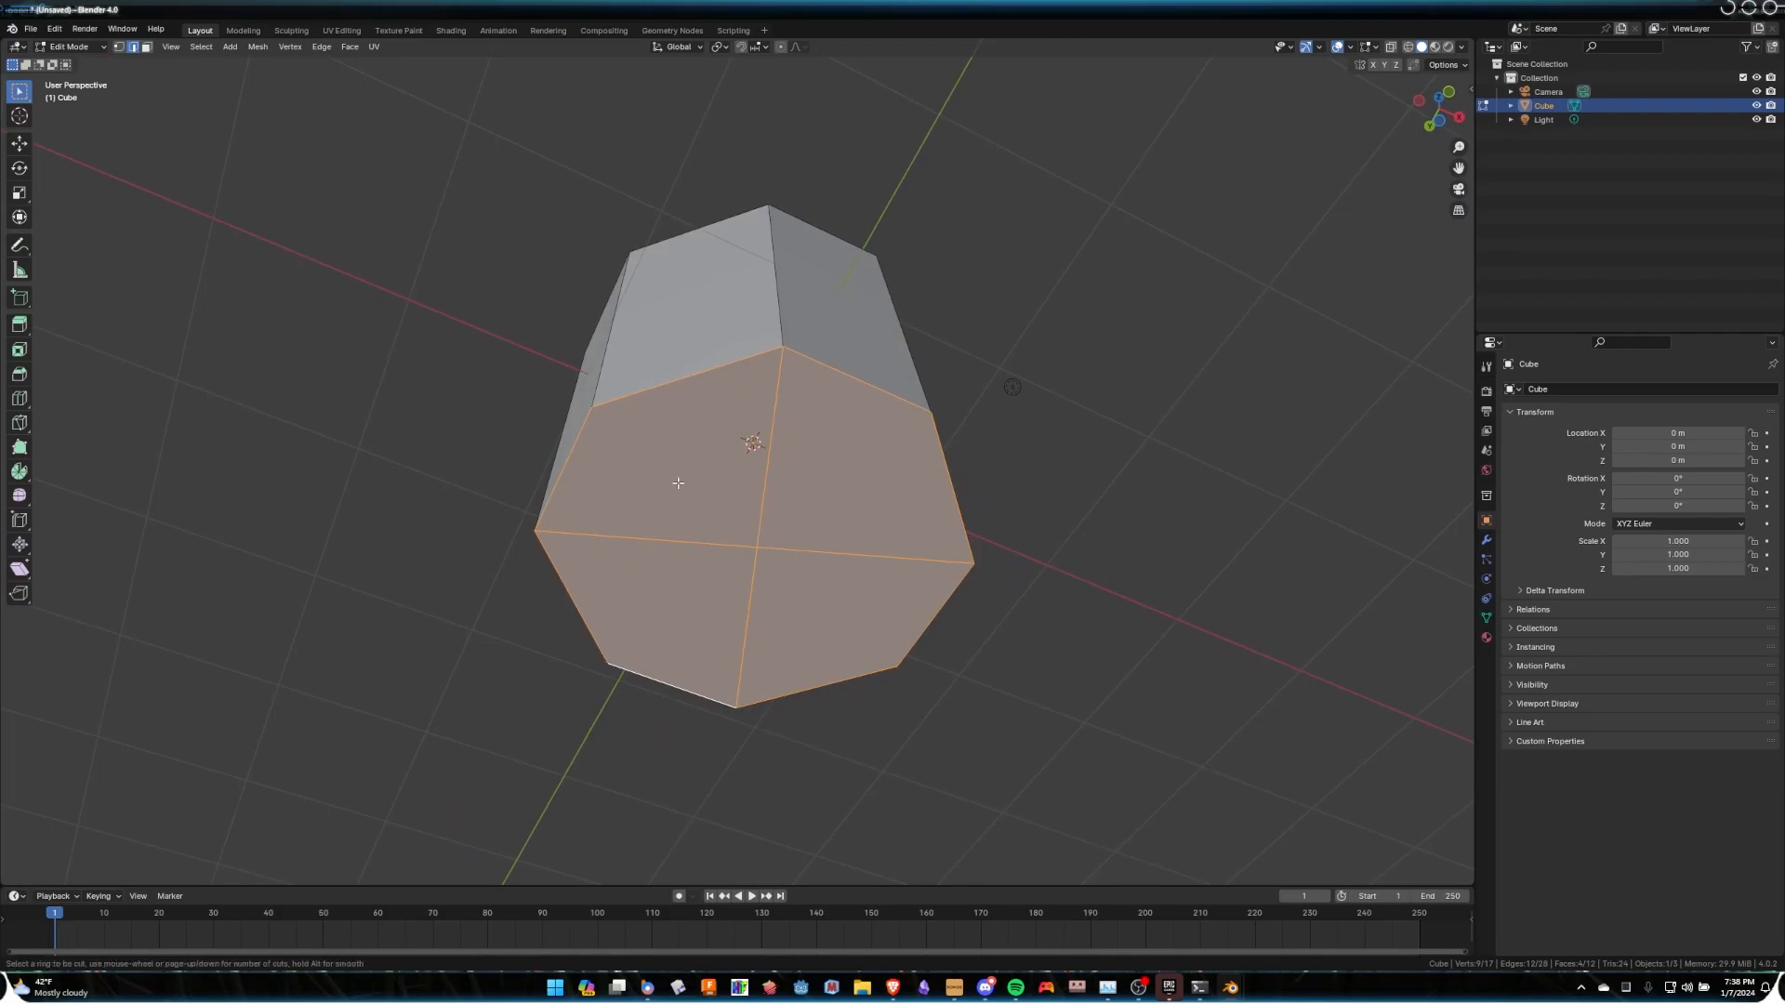
key(Escape)
scroll(961, 395, down, 3)
middle_drag(961, 395, 680, 454)
shift+middle_drag(765, 378, 761, 447)
scroll(807, 469, up, 3)
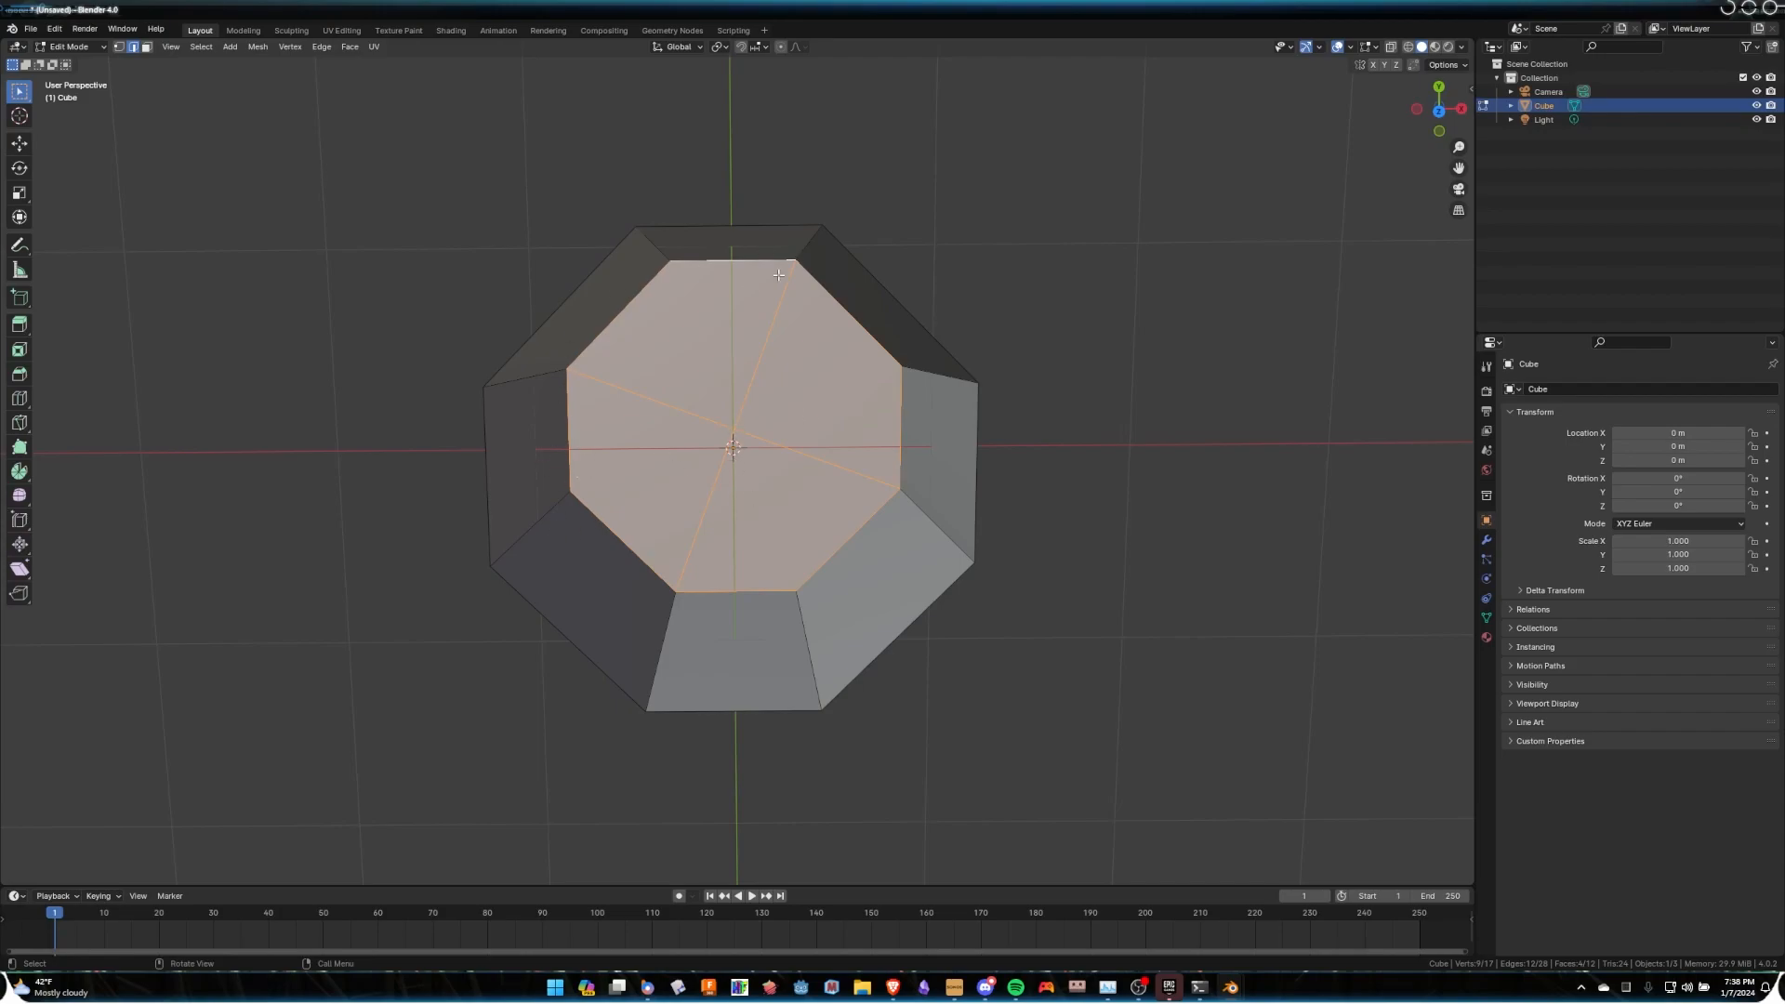
shift+middle_drag(858, 480, 713, 402)
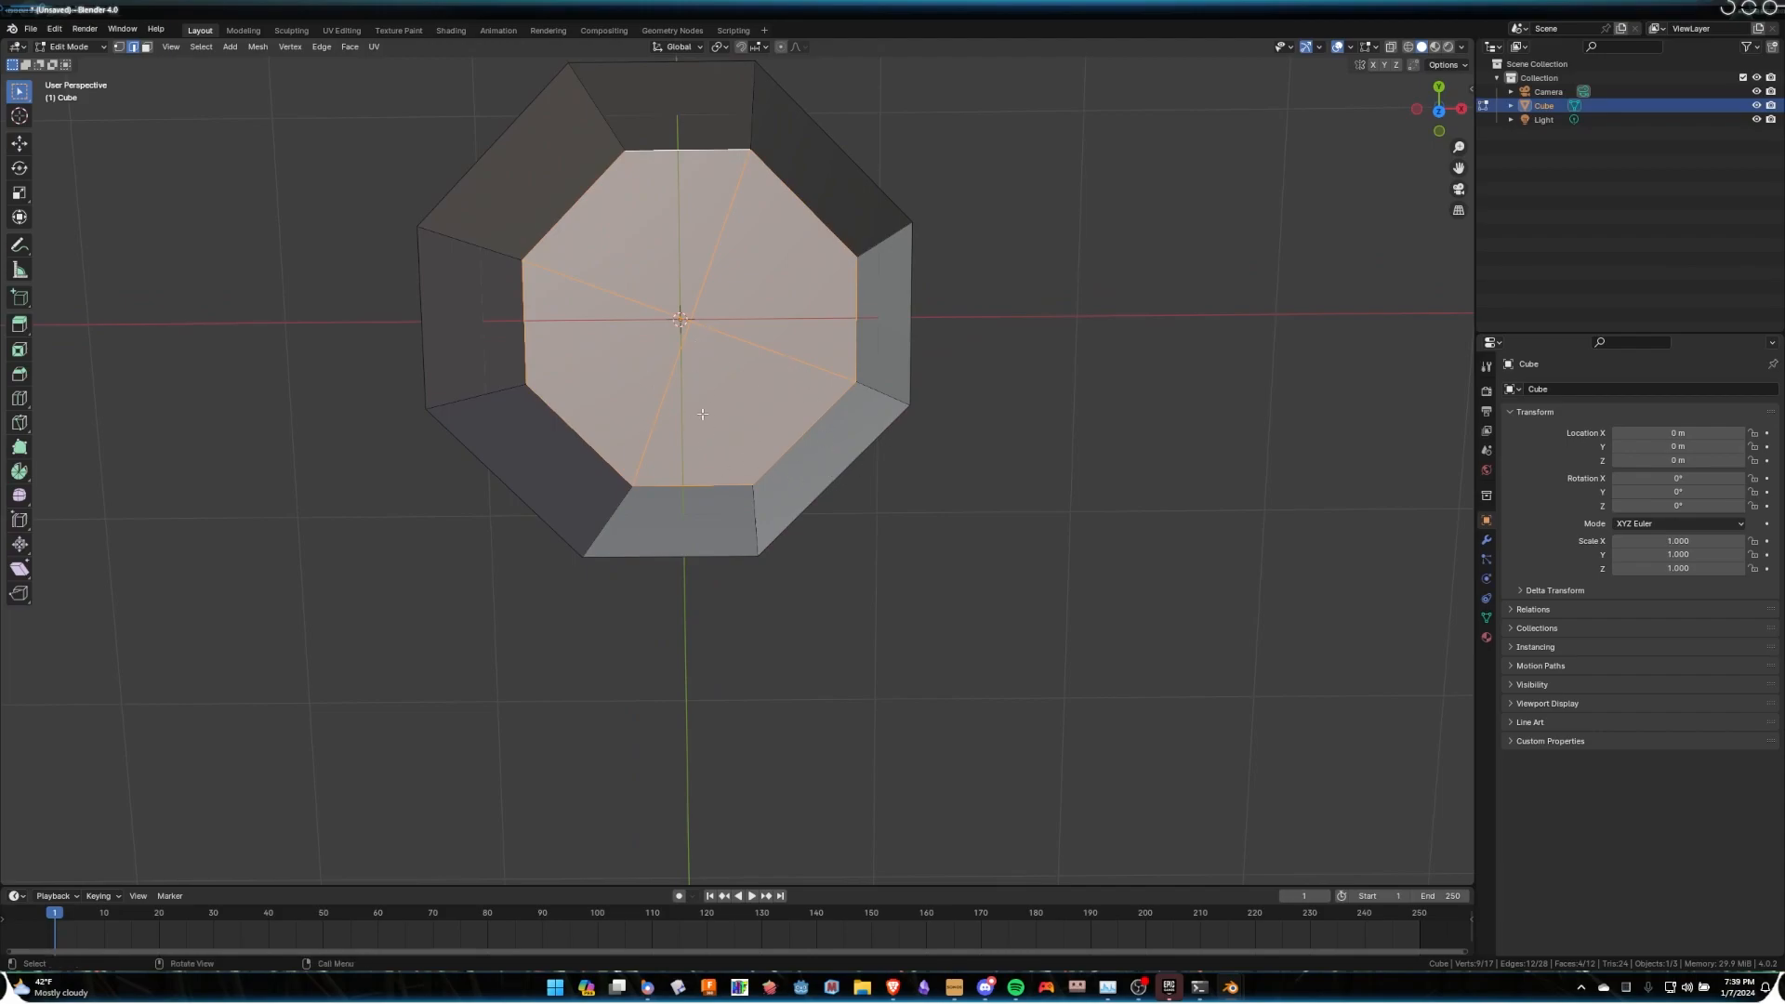
Delete all faces except one grid-filled bottom quarter and its adjoining wall faces, then return to Object Mode.
shift+middle_drag(705, 392, 874, 479)
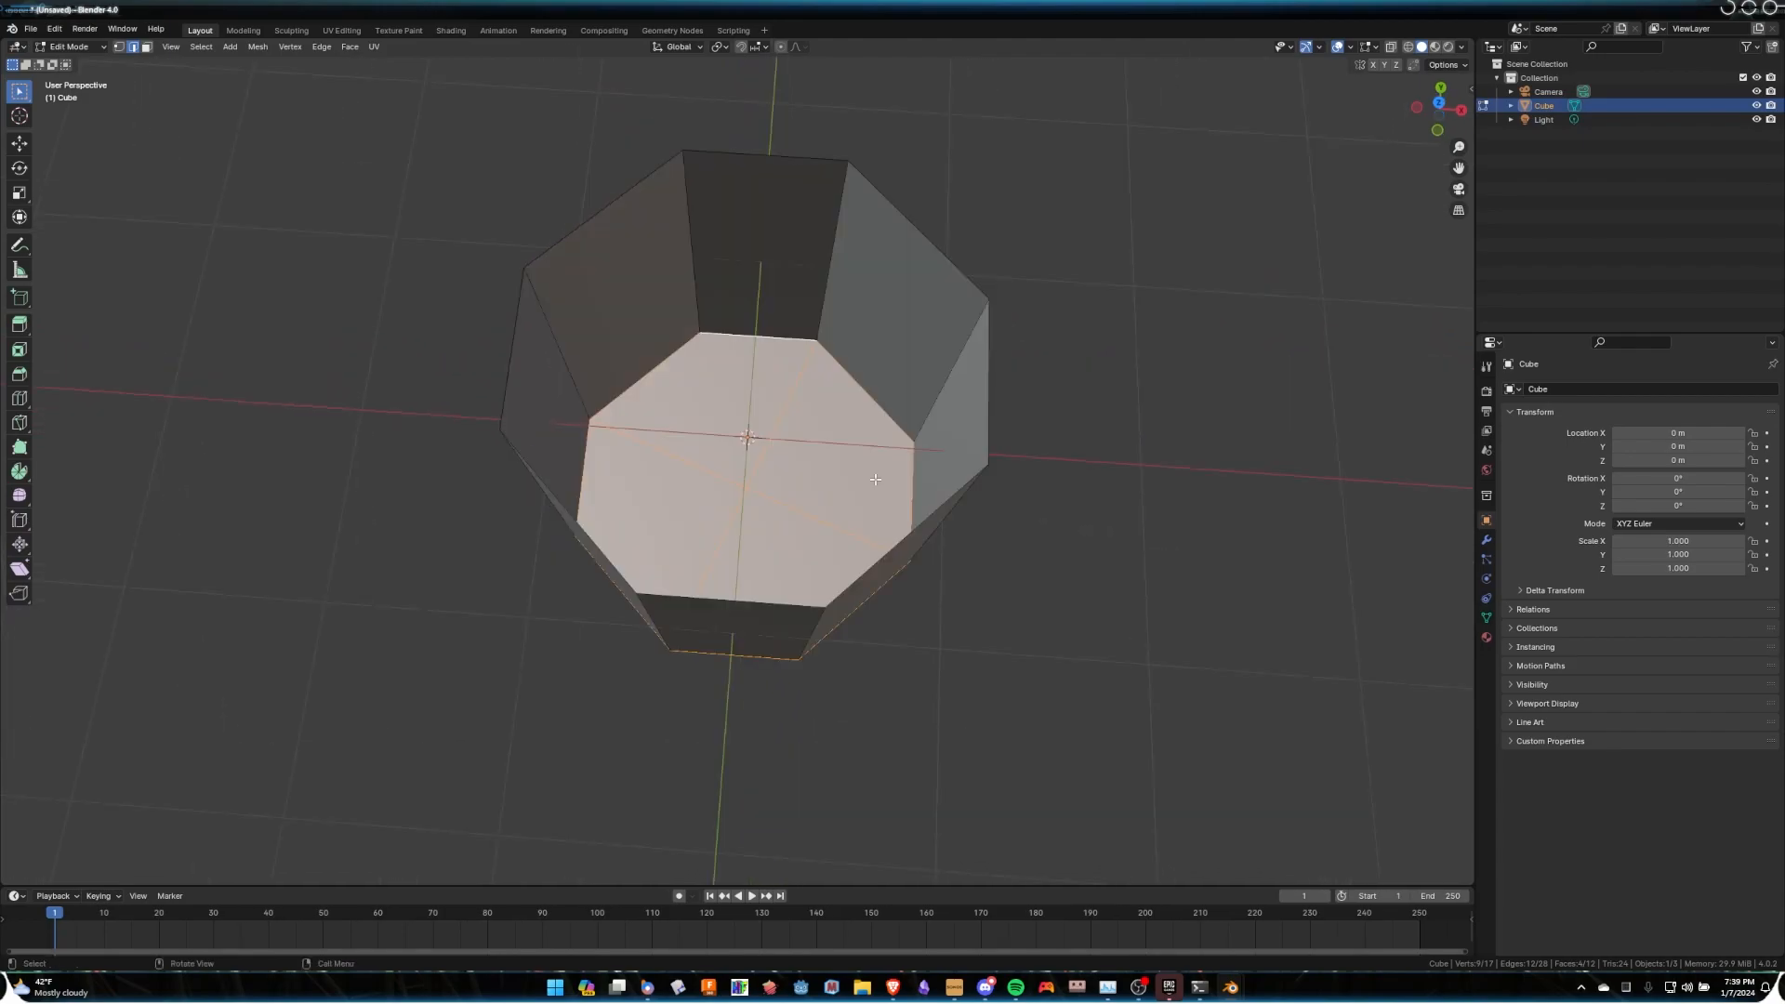
shift+middle_drag(874, 479, 789, 536)
click(146, 47)
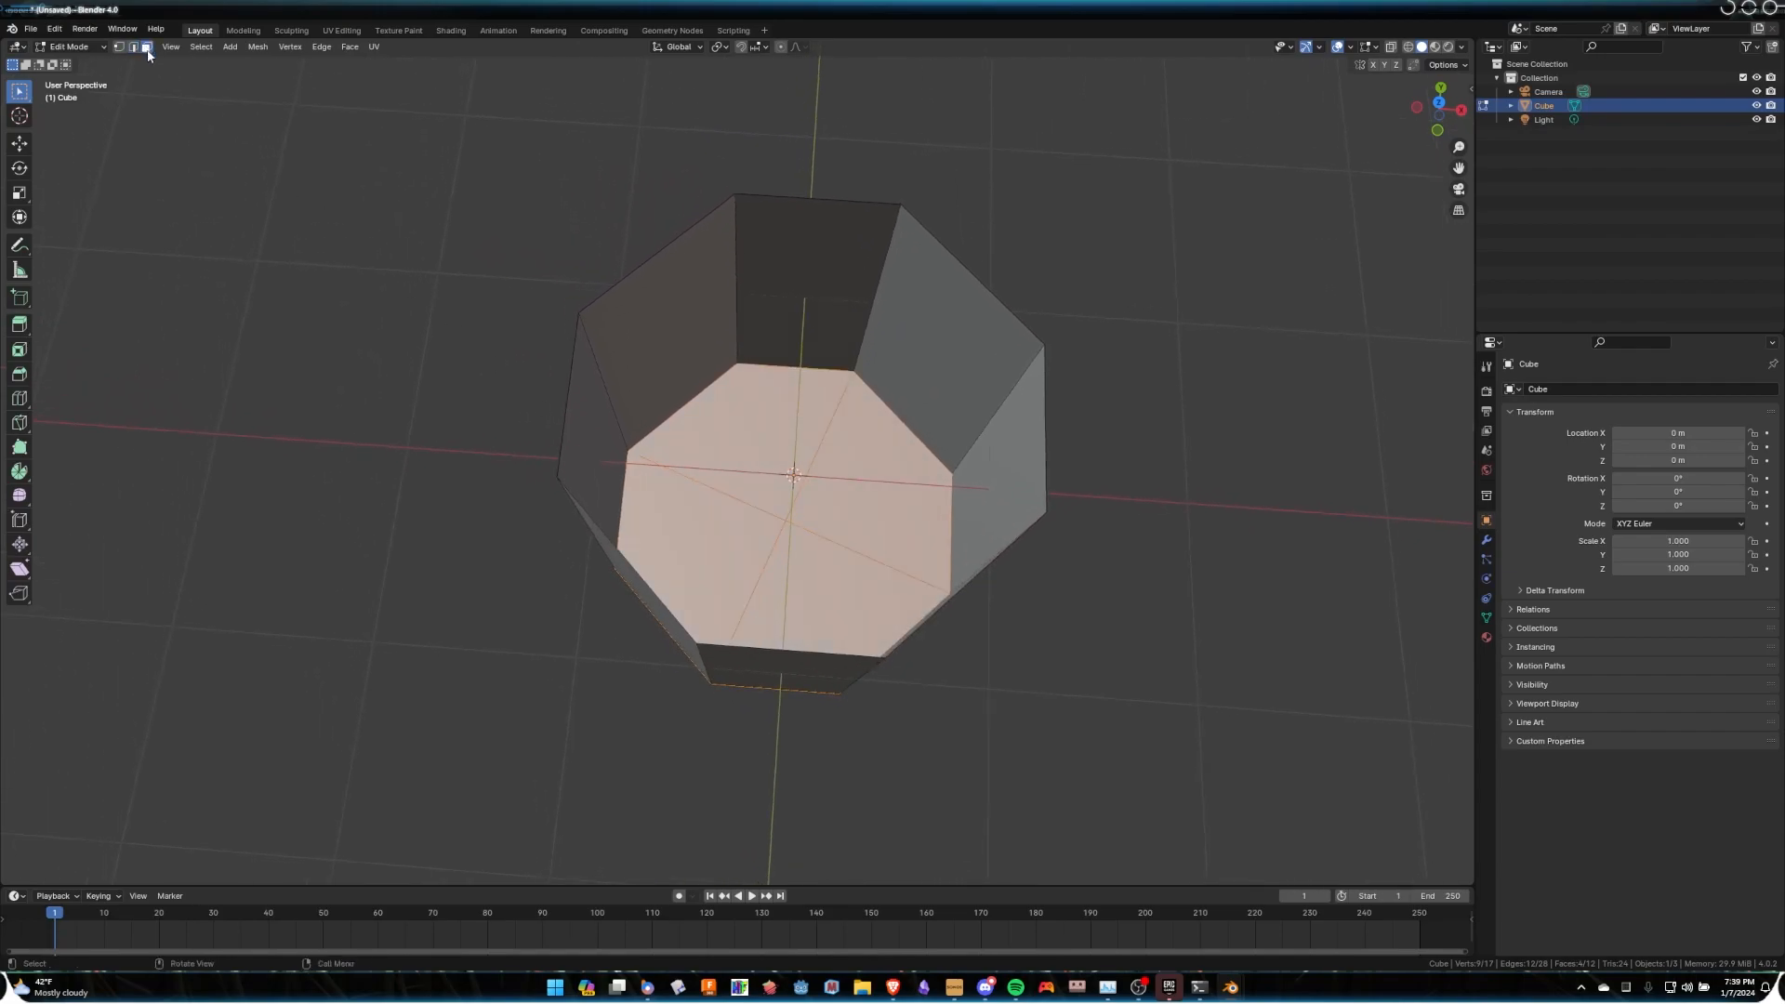
key(c)
mouse_move(614, 469)
mouse_down()
mouse_move(590, 477)
mouse_move(628, 566)
mouse_move(714, 341)
mouse_move(921, 386)
mouse_move(1001, 470)
mouse_up()
key(Escape)
key(c)
middle_drag(833, 609, 785, 725)
key(Escape)
key(x)
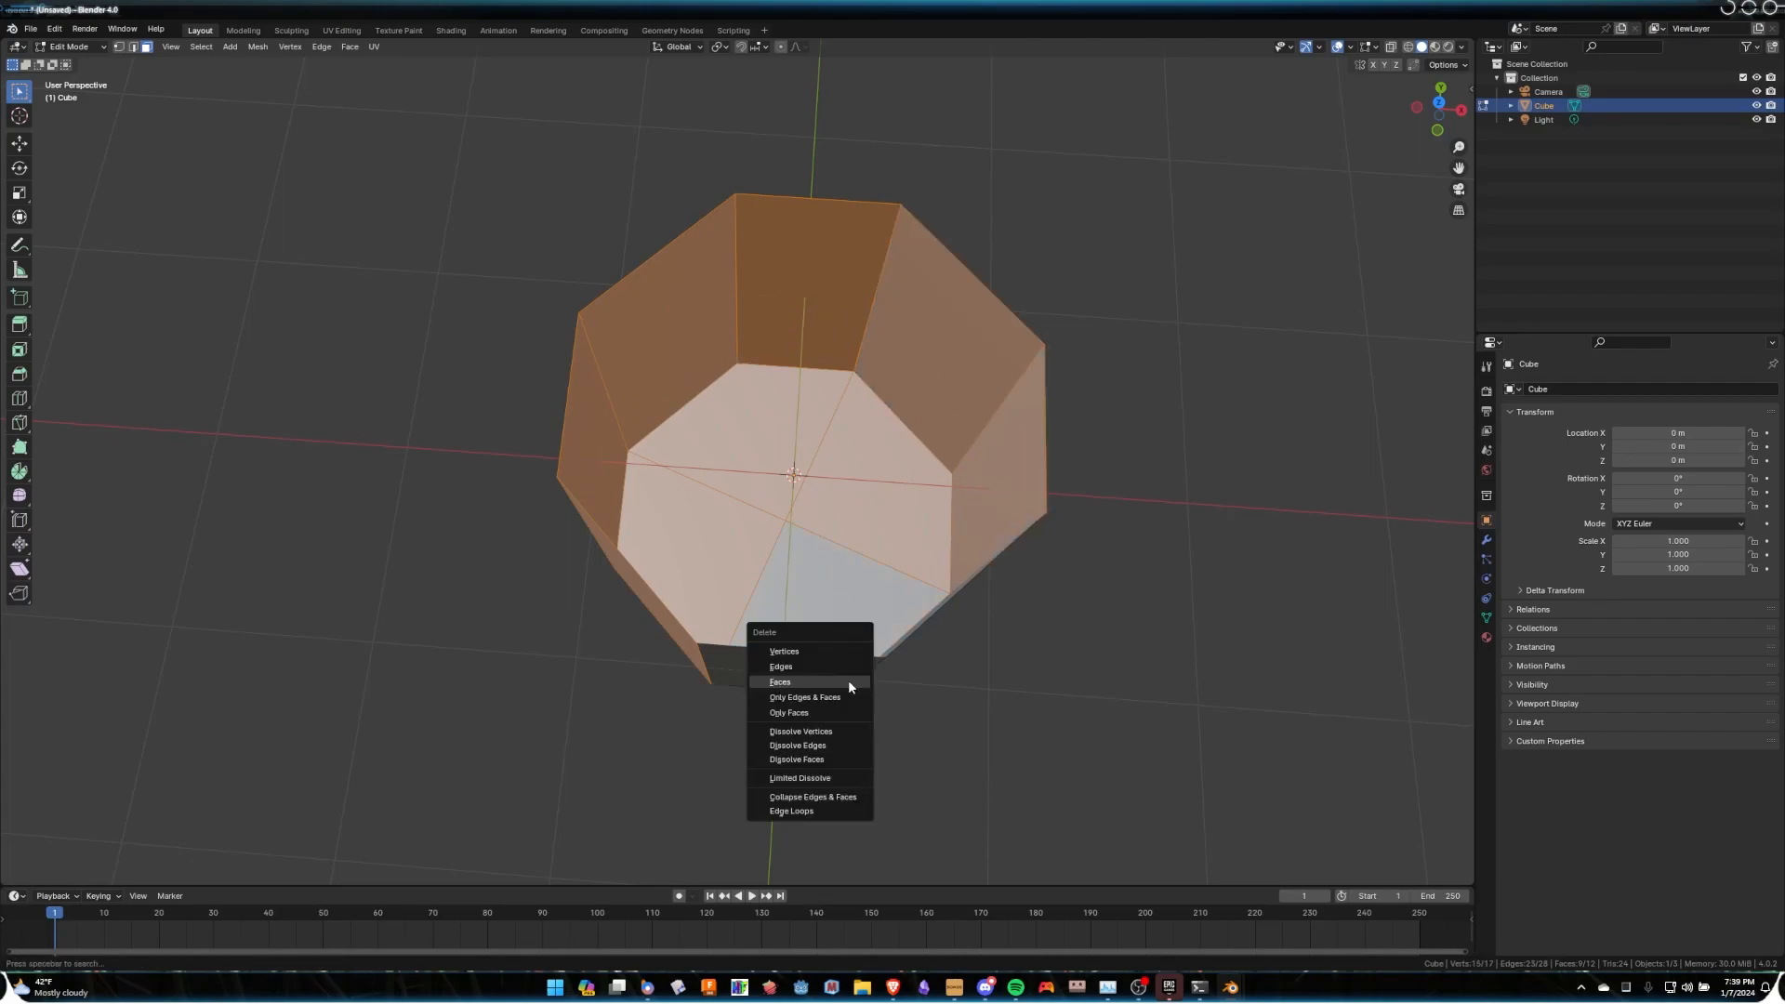
click(848, 680)
middle_drag(883, 691, 816, 470)
key(Tab)
scroll(873, 550, down, 2)
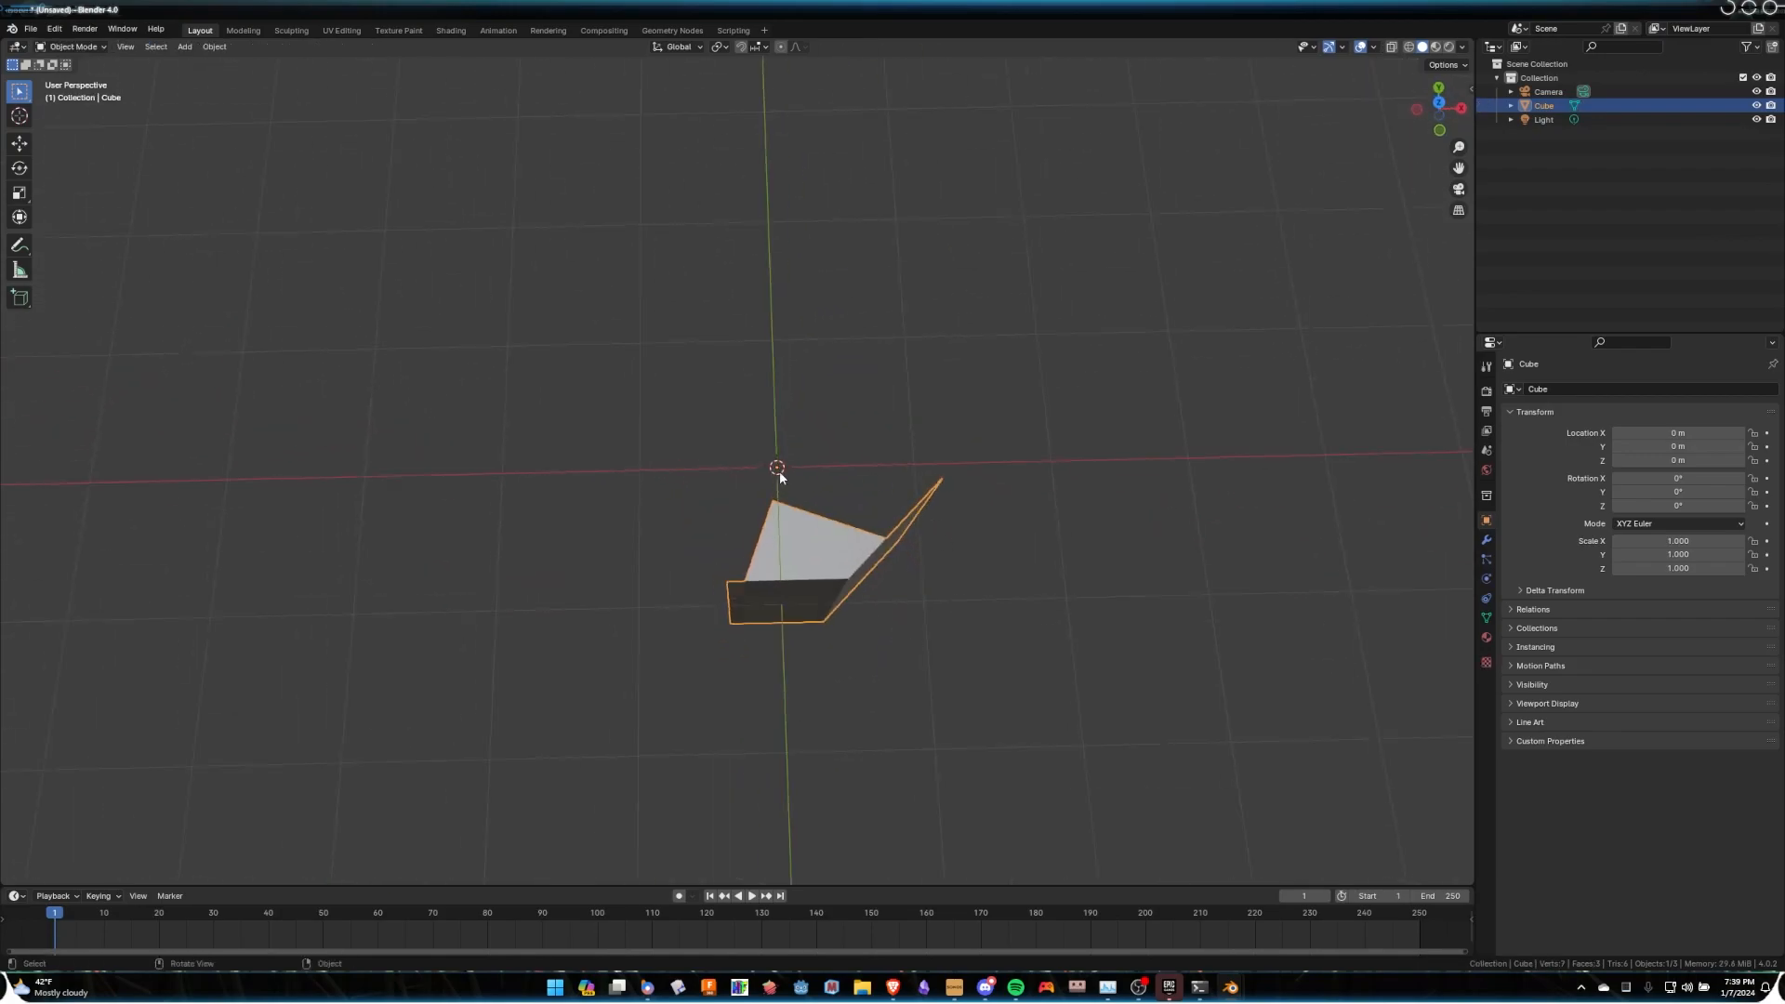
Add a Mirror modifier to the remaining prism section on the X and Y axes.
click(1487, 541)
click(1563, 387)
click(1564, 388)
key(Return)
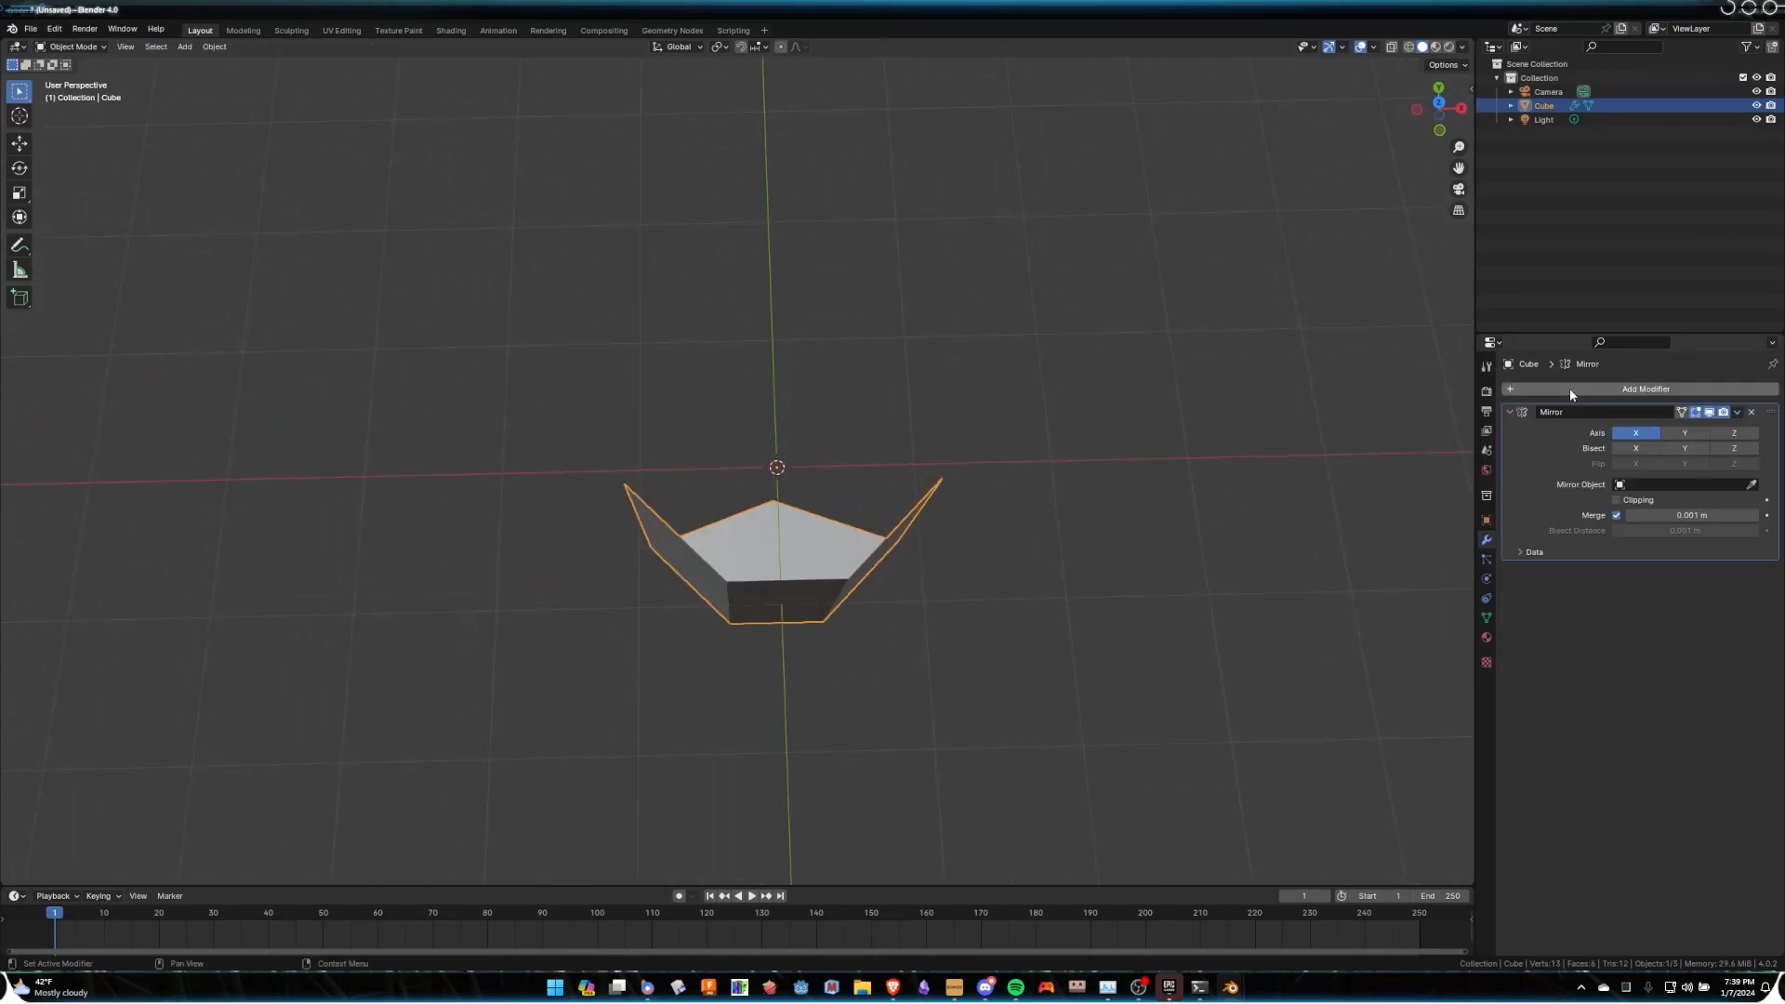
click(1684, 432)
middle_drag(1474, 452, 688, 407)
Move the whole mirrored section about 0.47 m along X in Edit Mode to examine how the quarters fit together.
key(Tab)
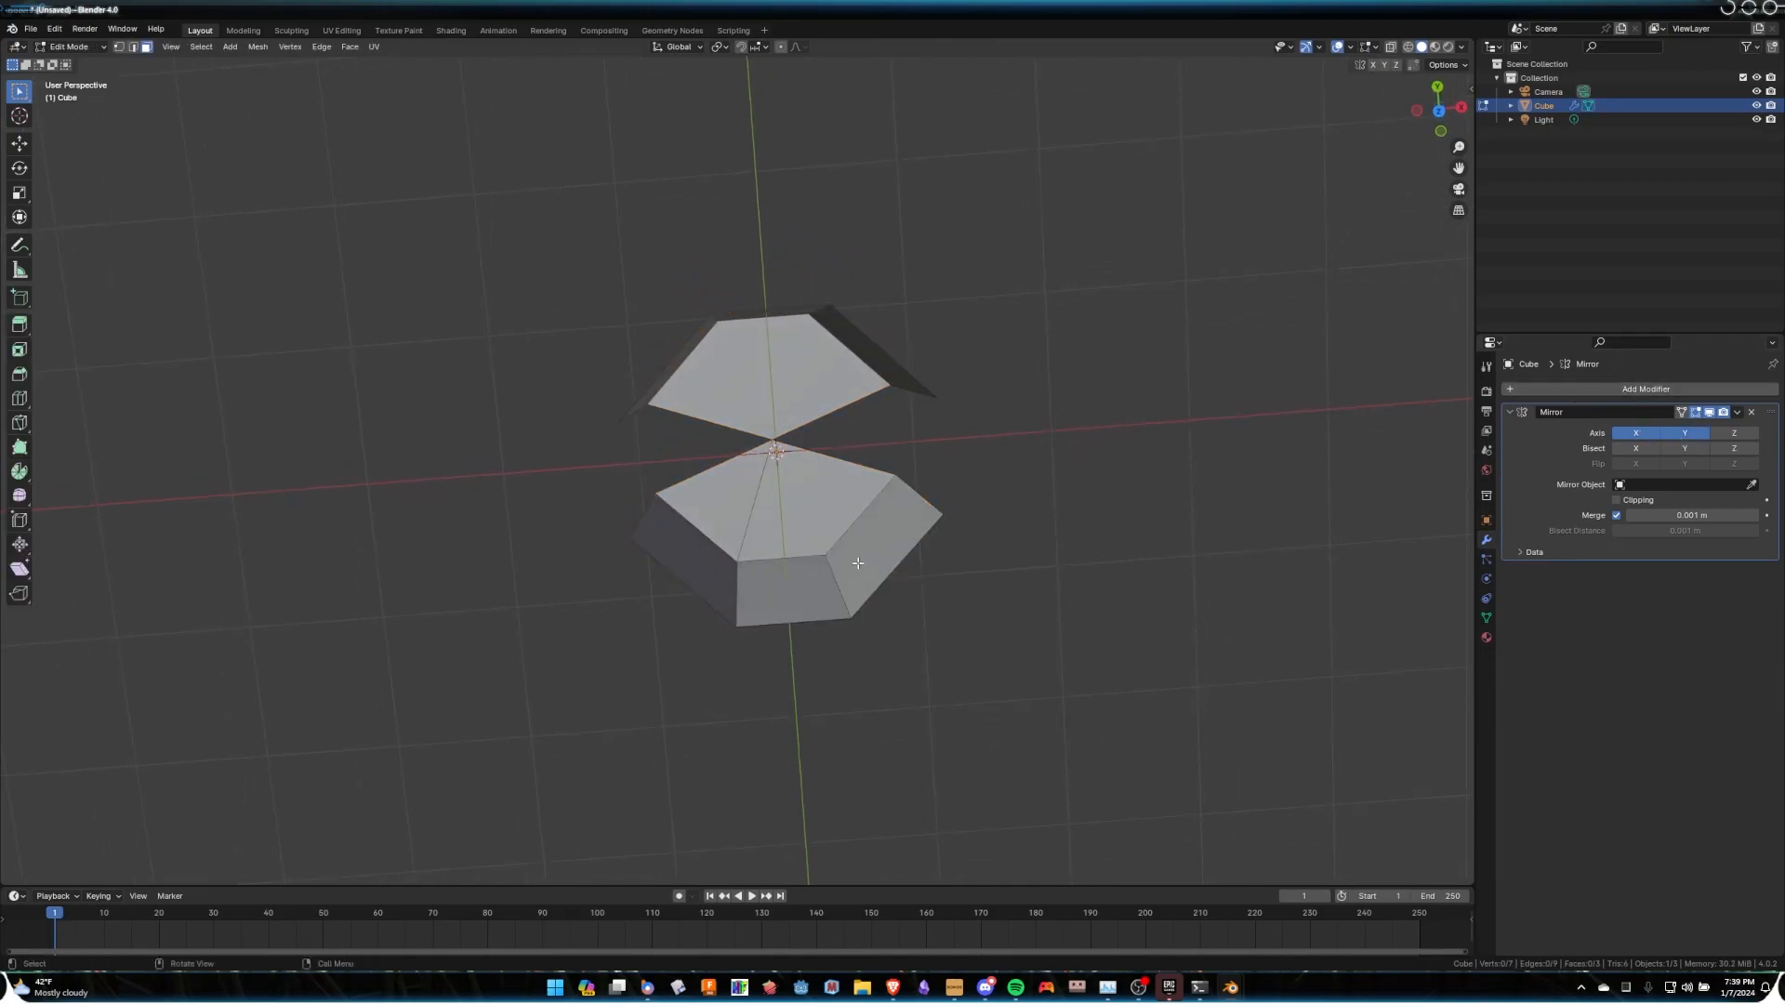
key(a)
key(g)
key(x)
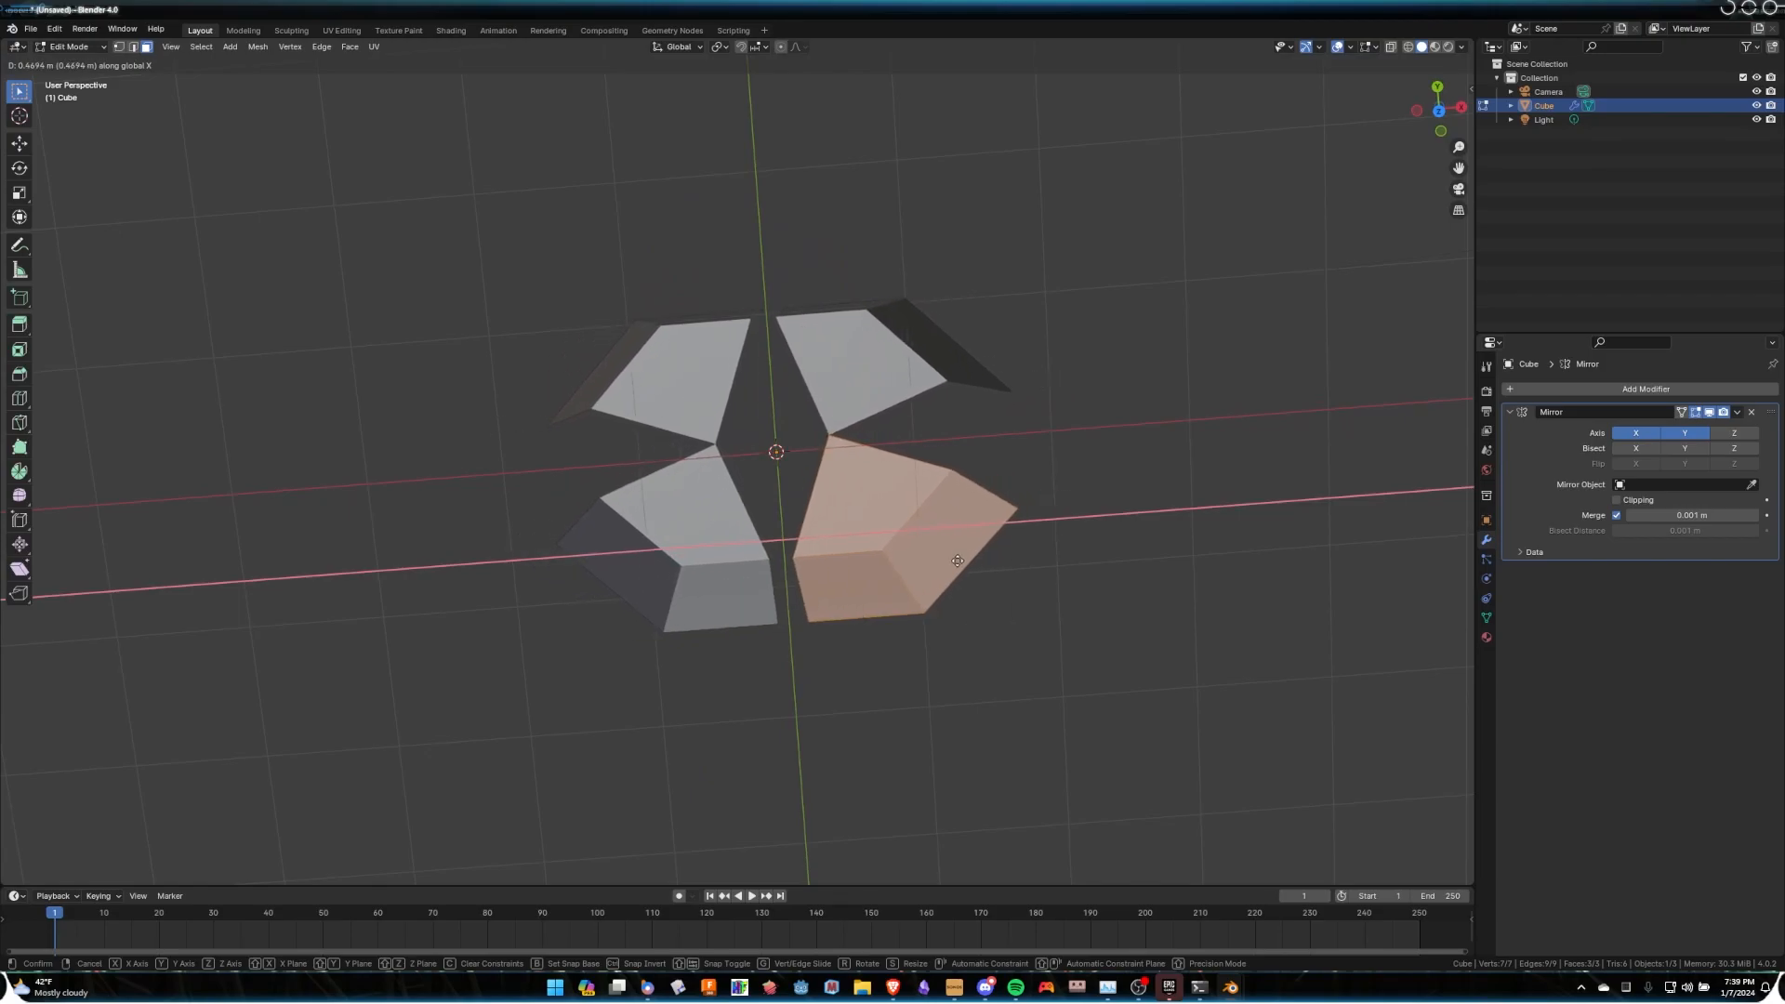
click(939, 548)
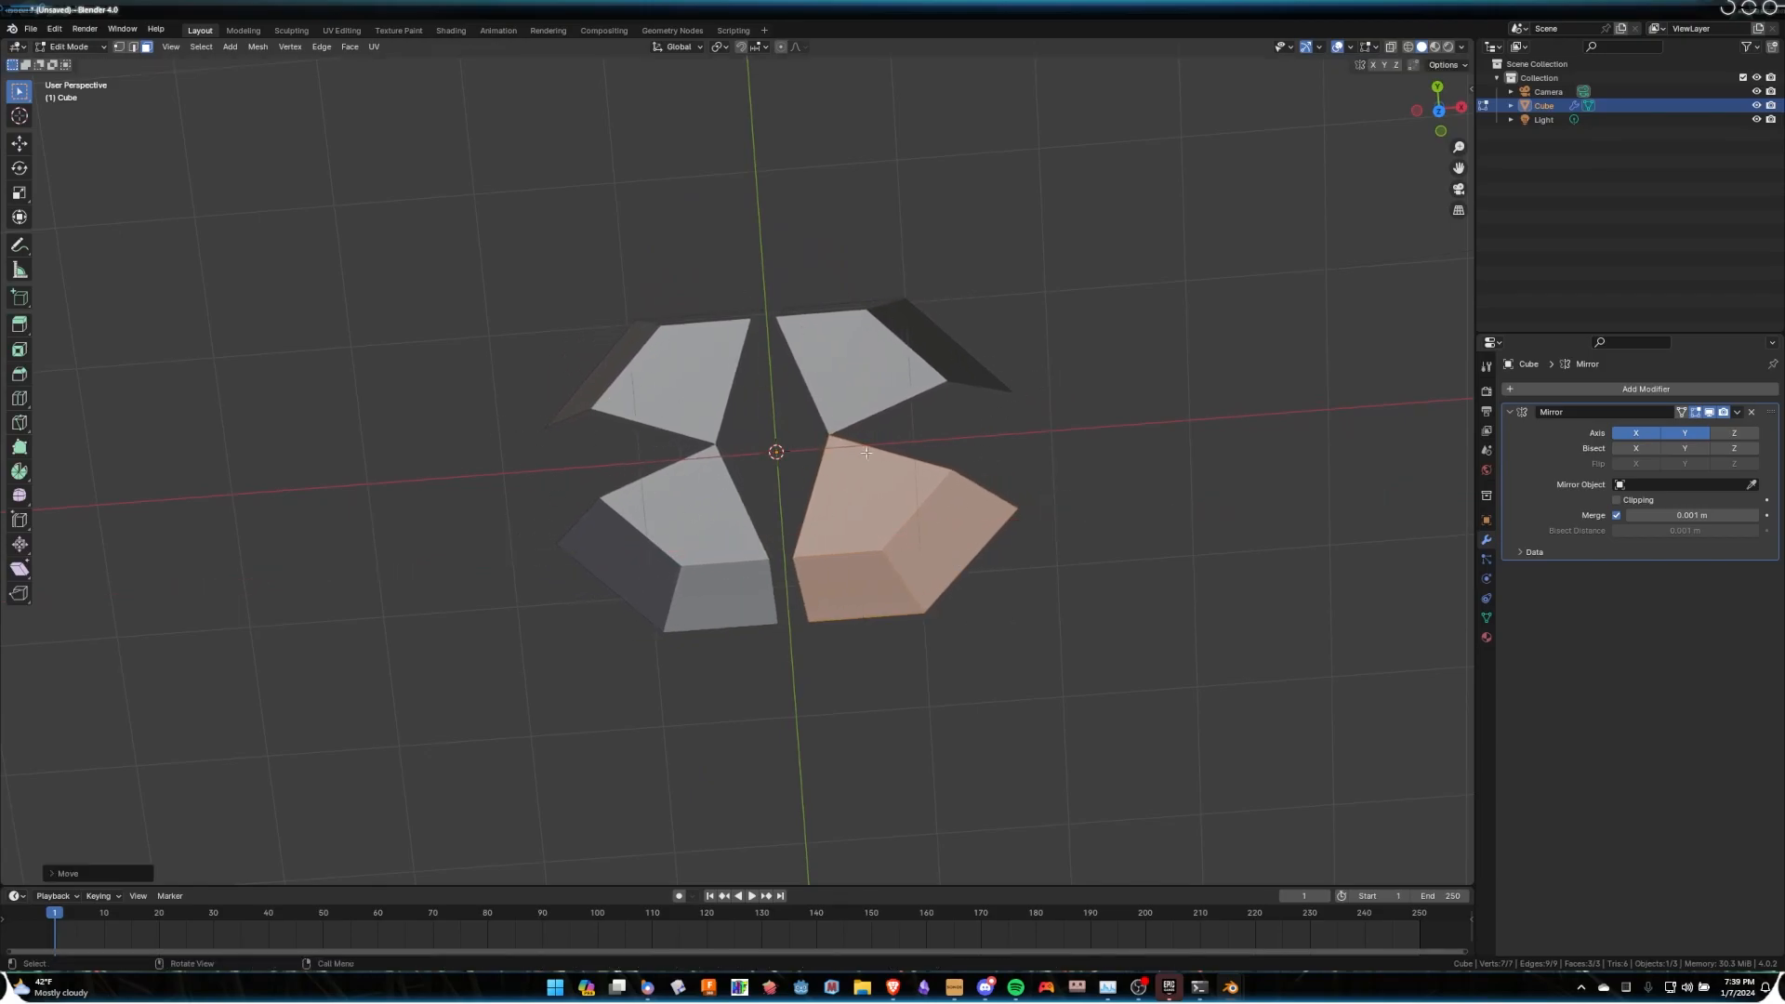
middle_drag(667, 345, 911, 425)
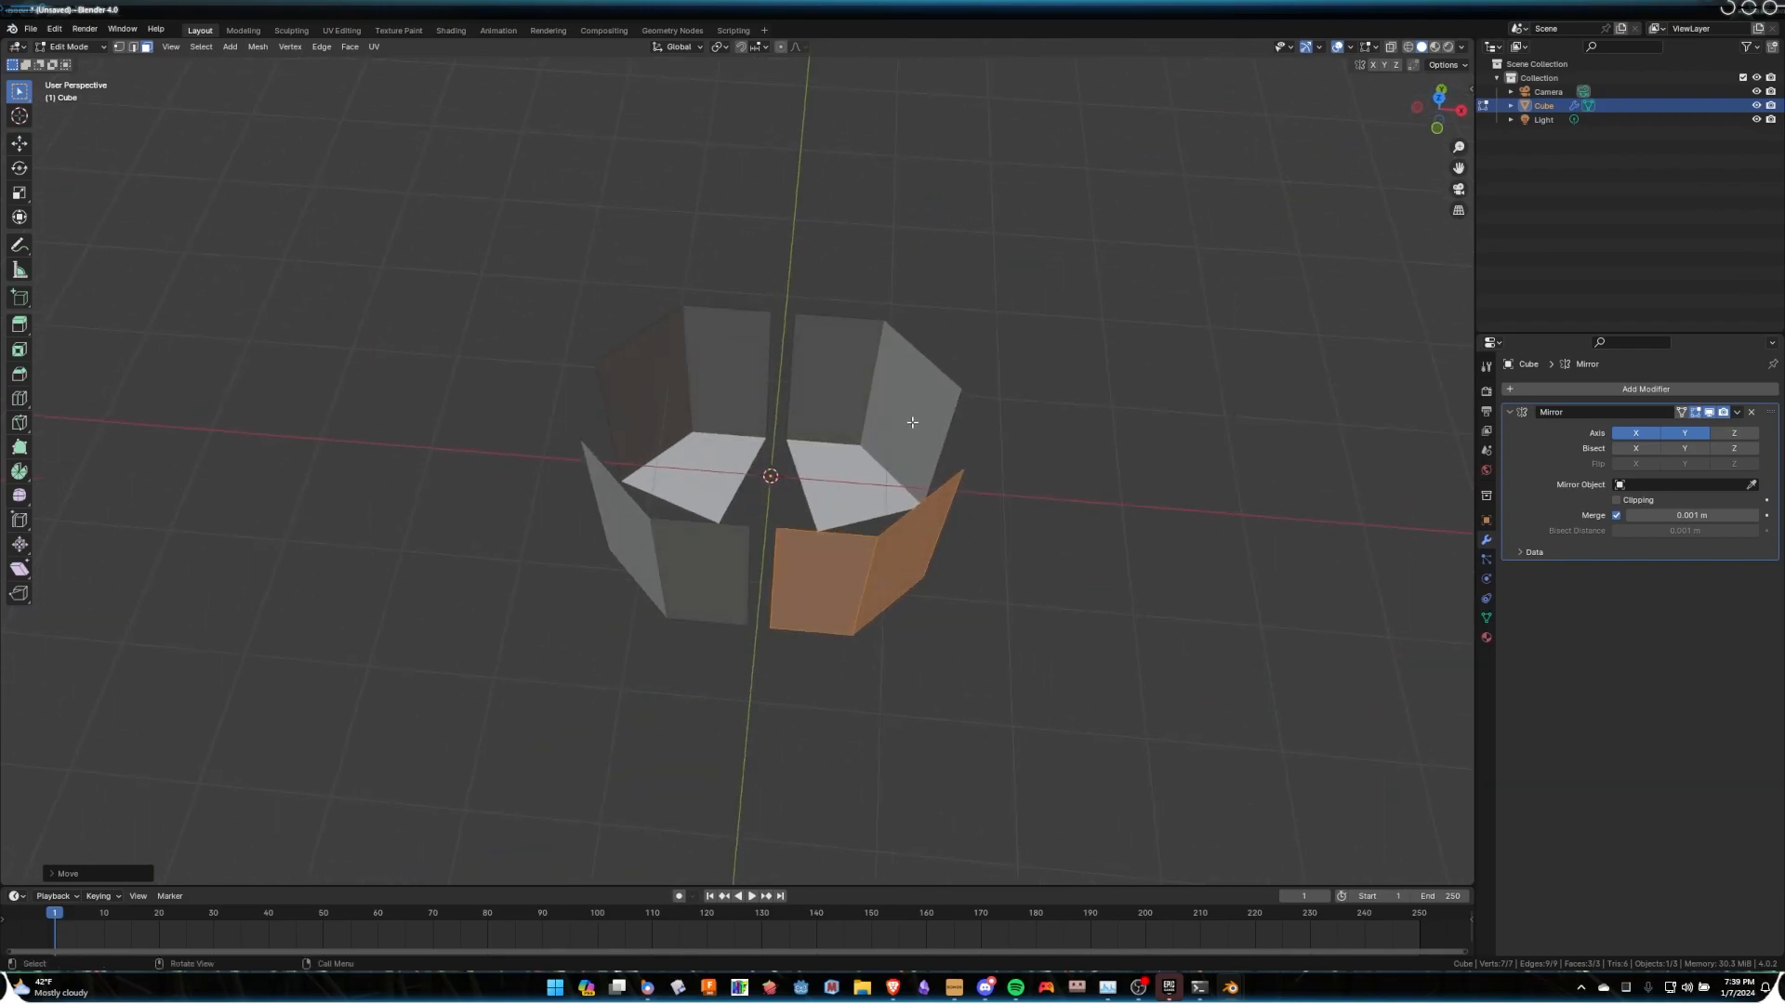
Undo the X move, the Mirror modifier and the face deletion to restore the full prism.
key(ctrl+z)
key(ctrl+z)
key(ctrl+z)
key(ctrl+z)
key(ctrl+z)
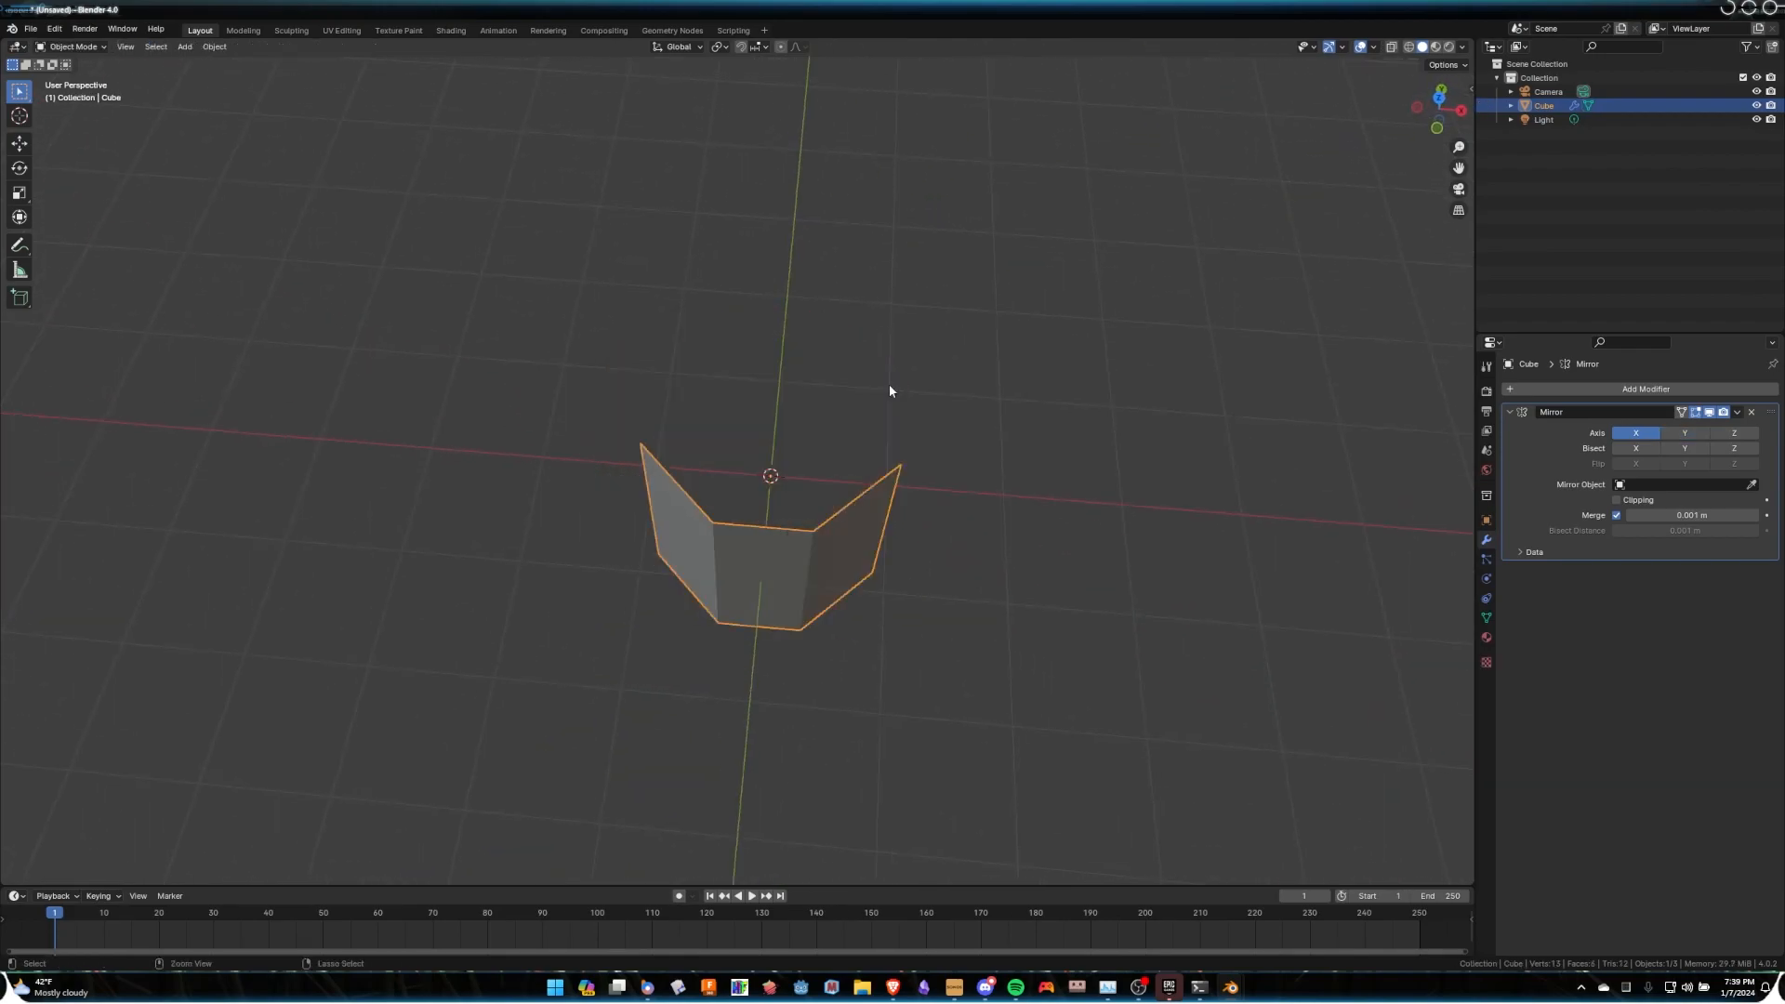
key(ctrl+z)
key(ctrl+z)
Select the four grid-filled bottom faces and delete them.
scroll(900, 485, up, 3)
middle_drag(902, 491, 926, 561)
click(717, 518)
key(c)
mouse_move(811, 507)
mouse_down()
mouse_move(821, 493)
mouse_move(742, 437)
mouse_up()
right_click(741, 441)
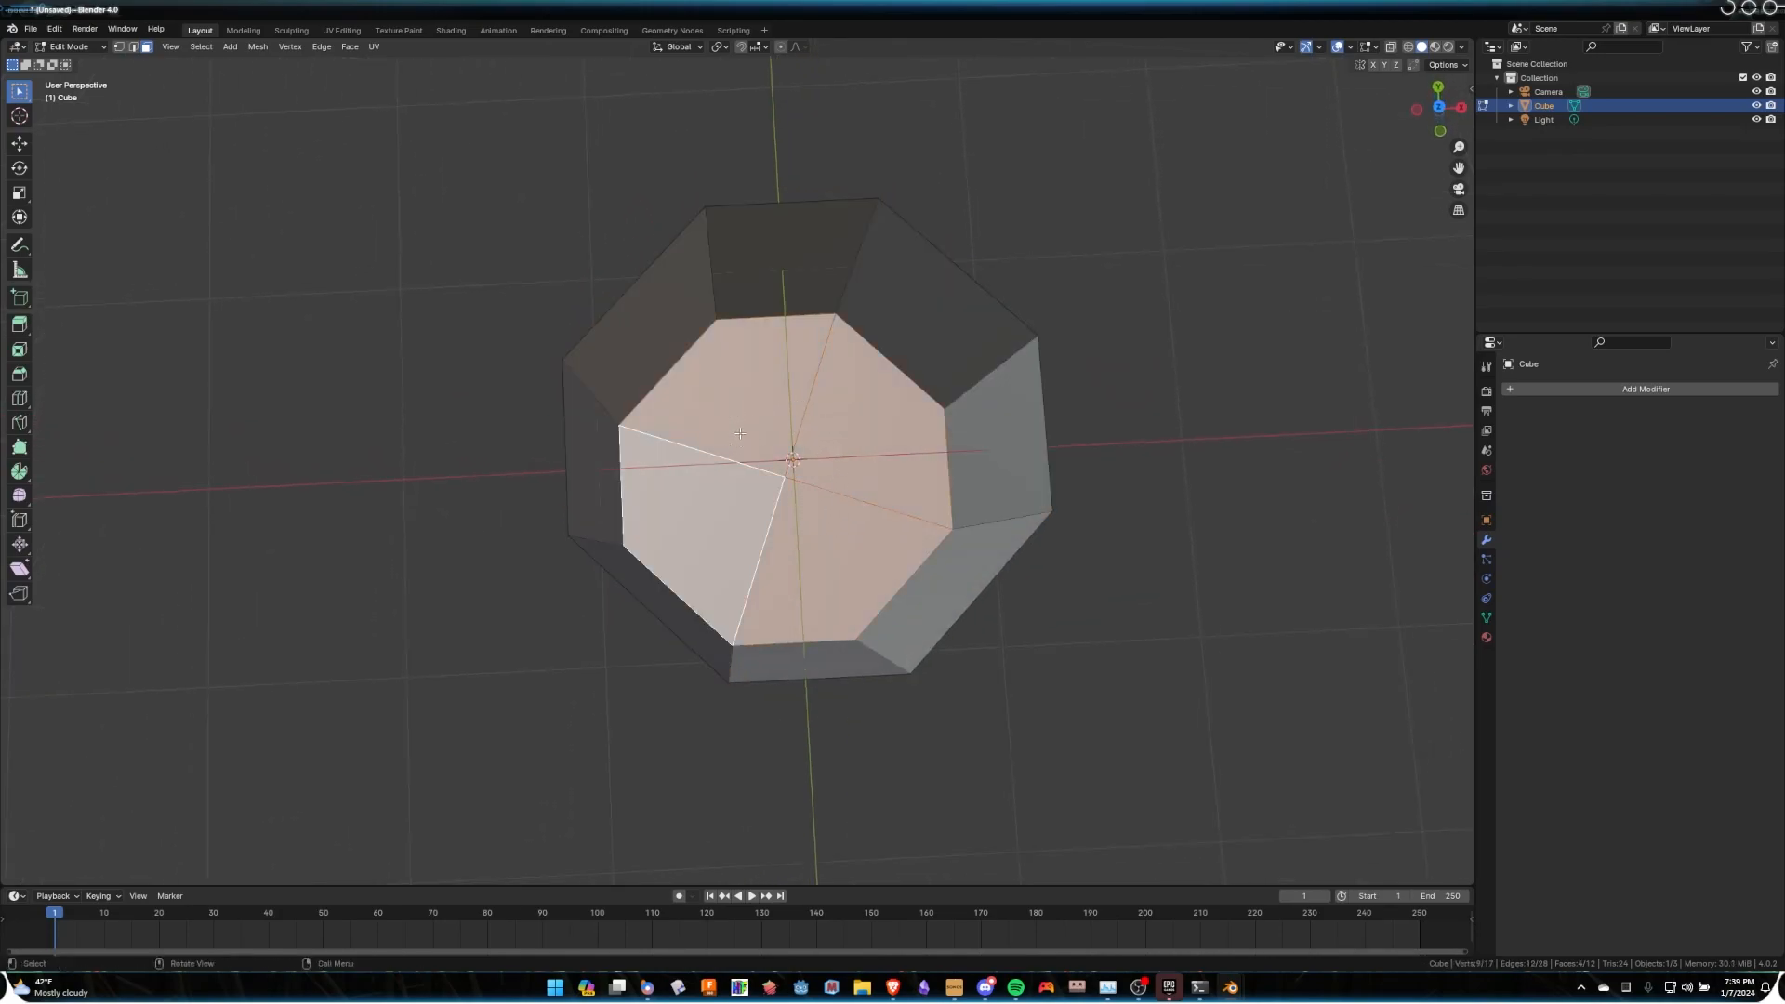
key(x)
click(741, 439)
shift+middle_drag(869, 447, 787, 446)
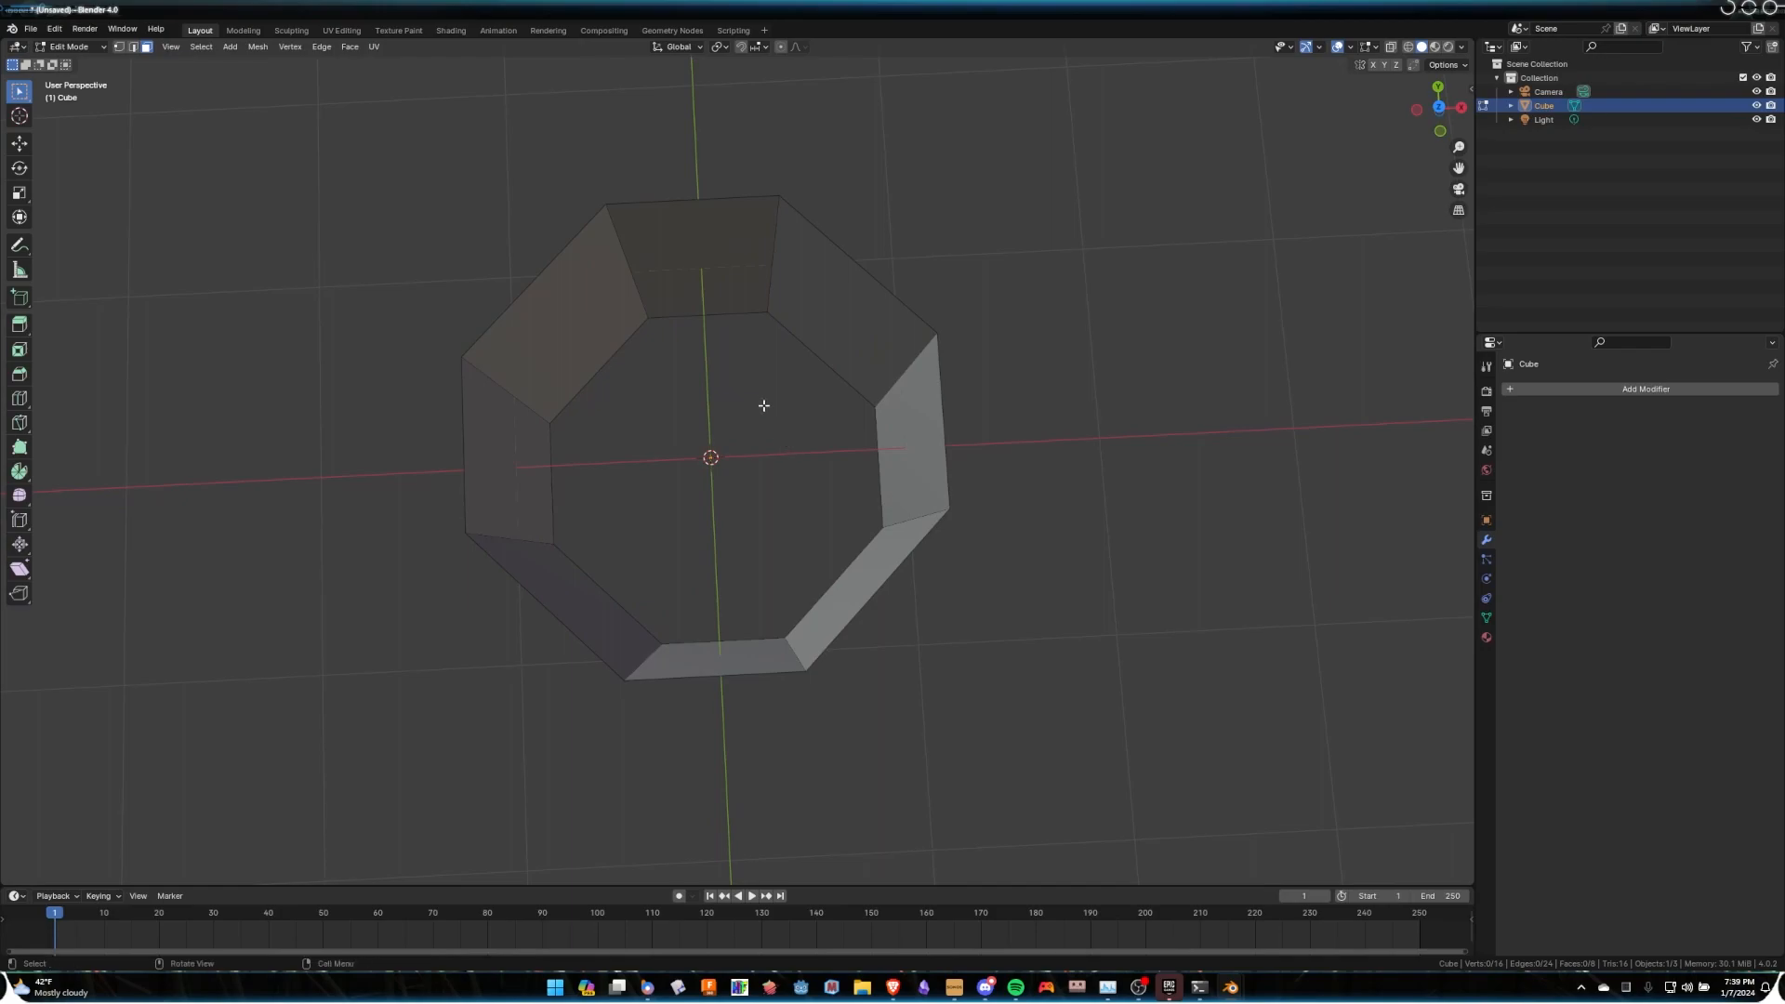
Close the open bottom edge loop with Grid Fill at span 1 and offset 2, then deselect everything.
shift+middle_drag(769, 343, 761, 346)
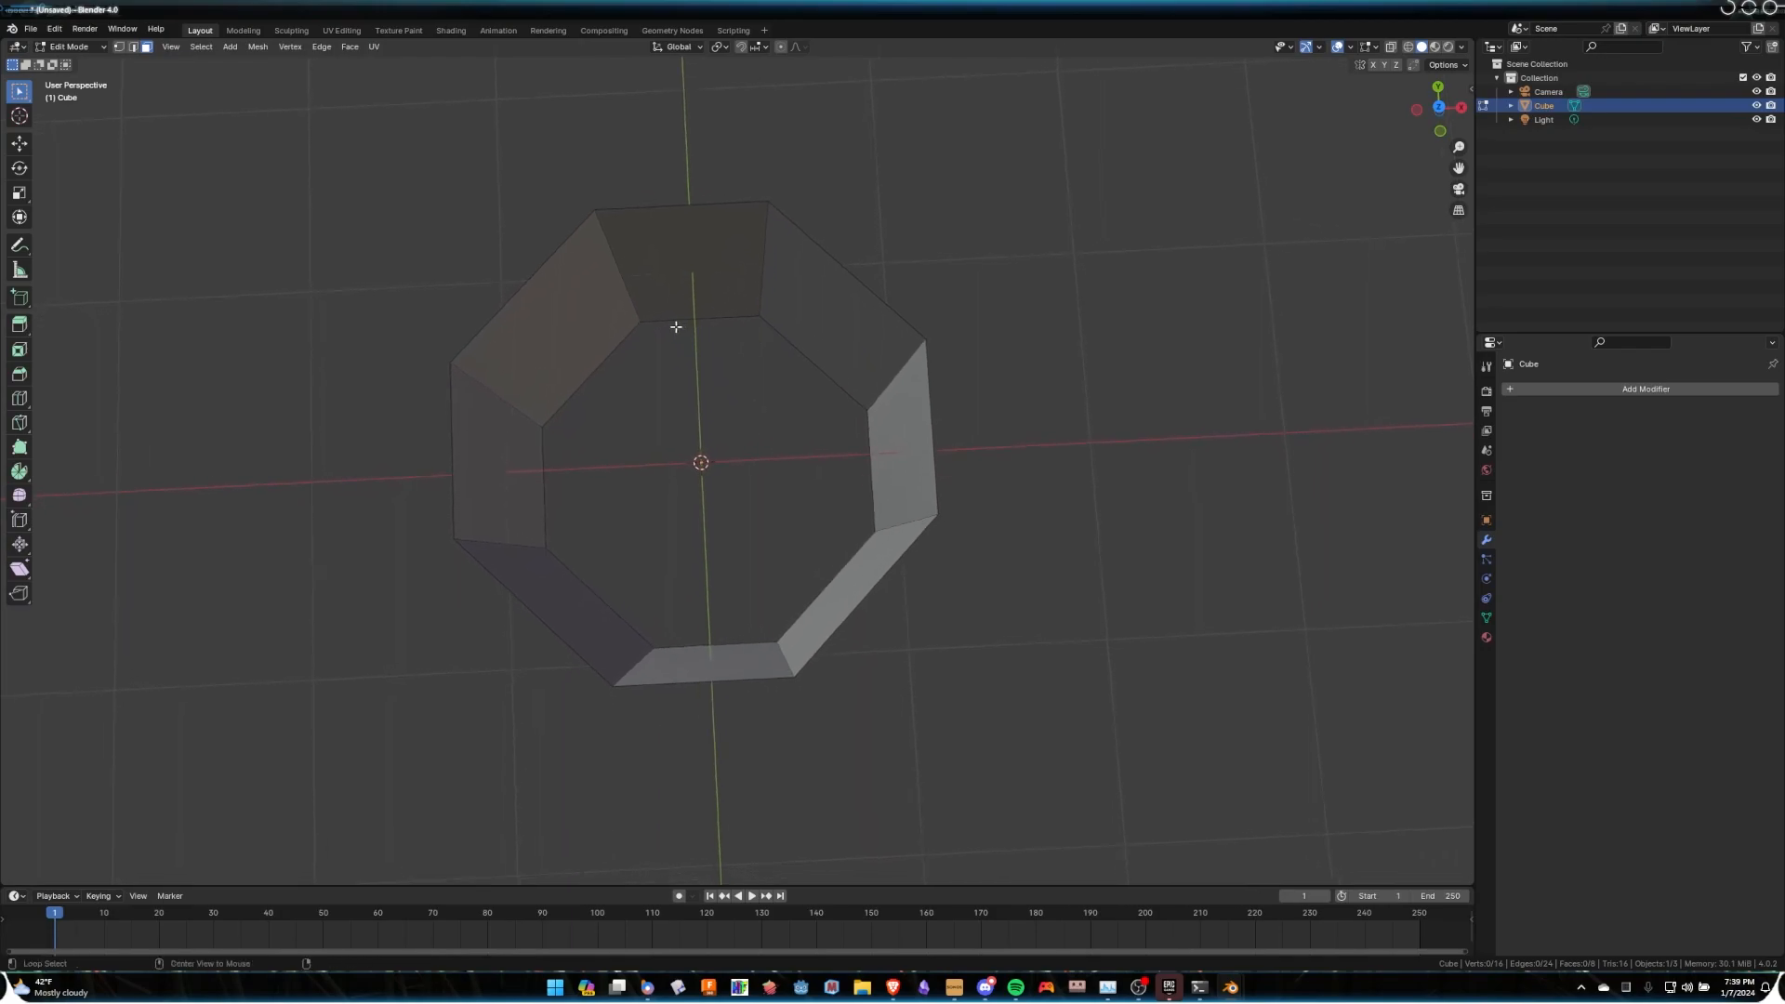
click(133, 46)
alt+click(677, 323)
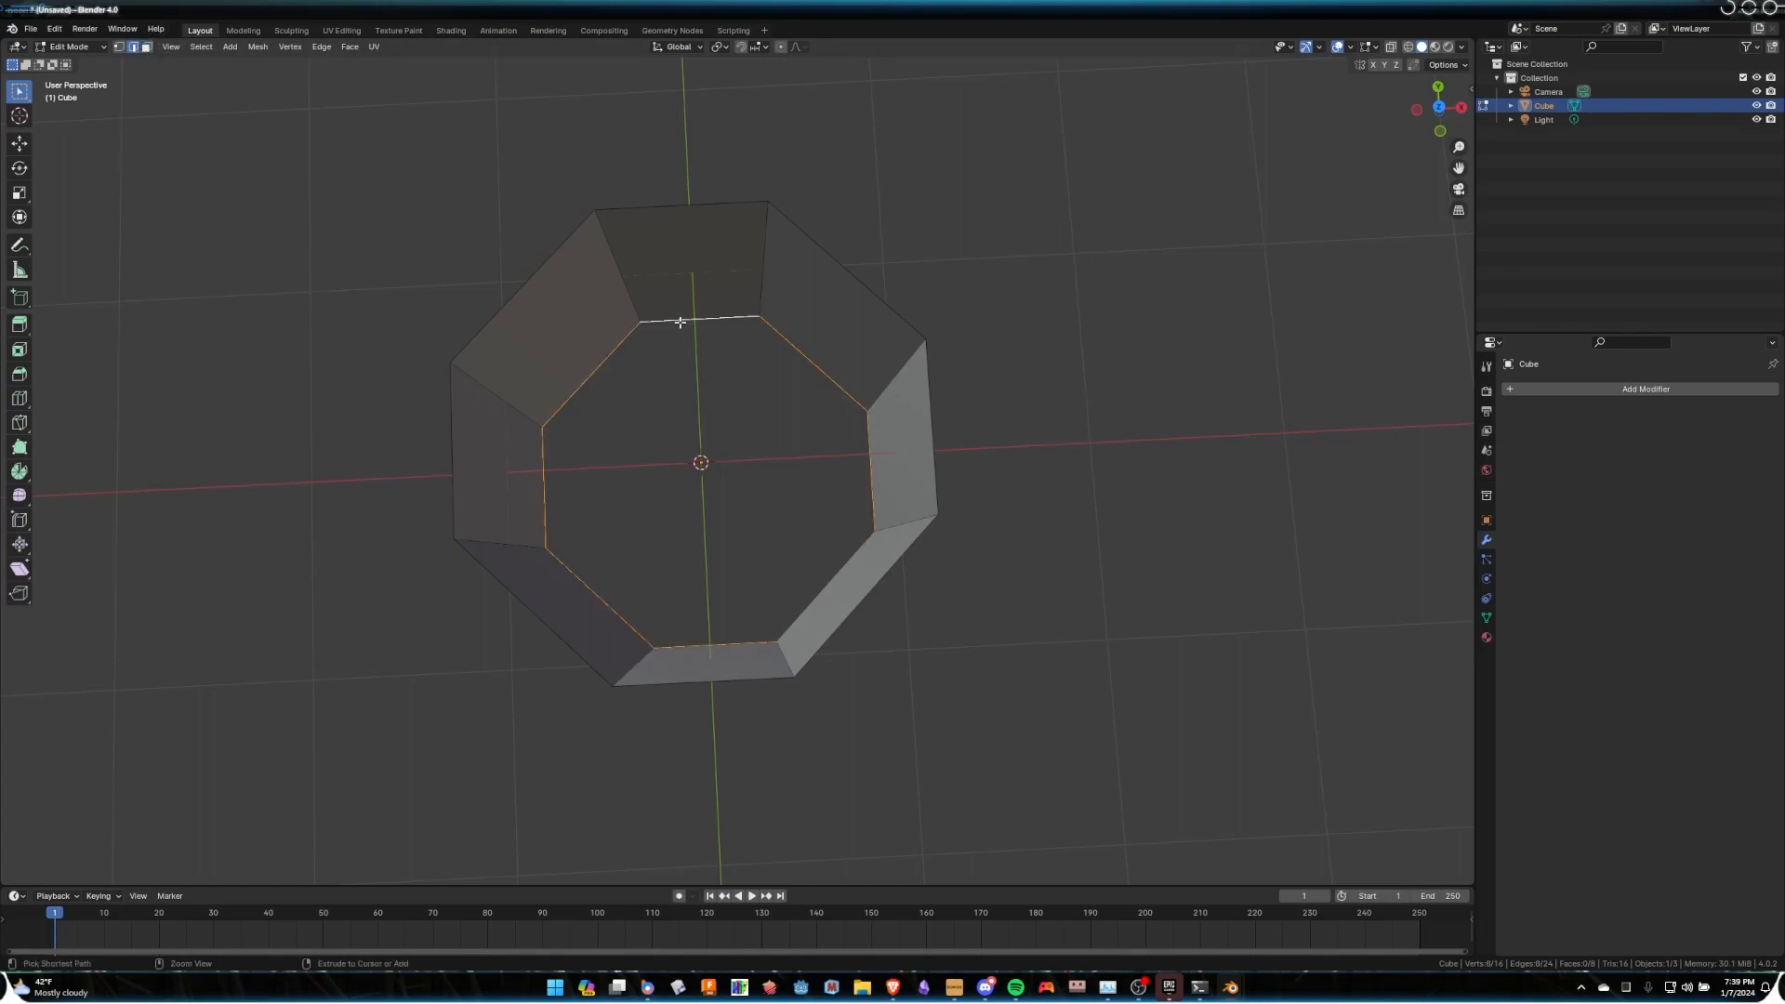
key(ctrl+f)
click(682, 326)
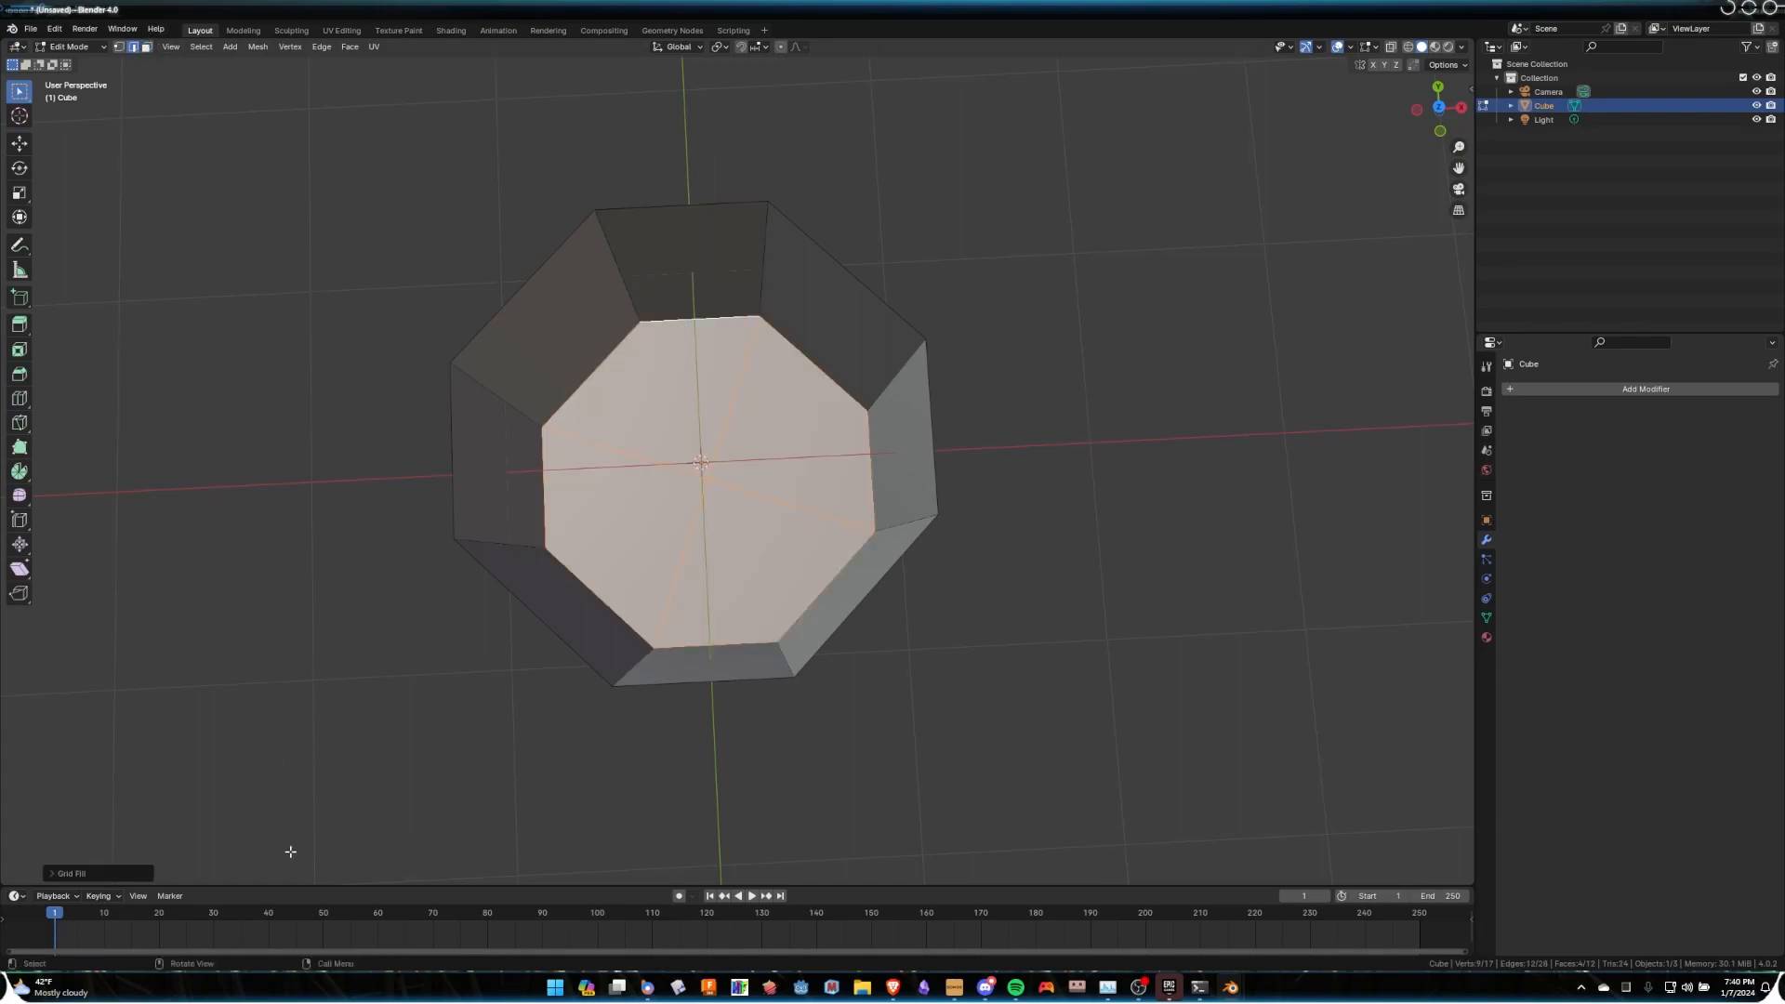
click(131, 874)
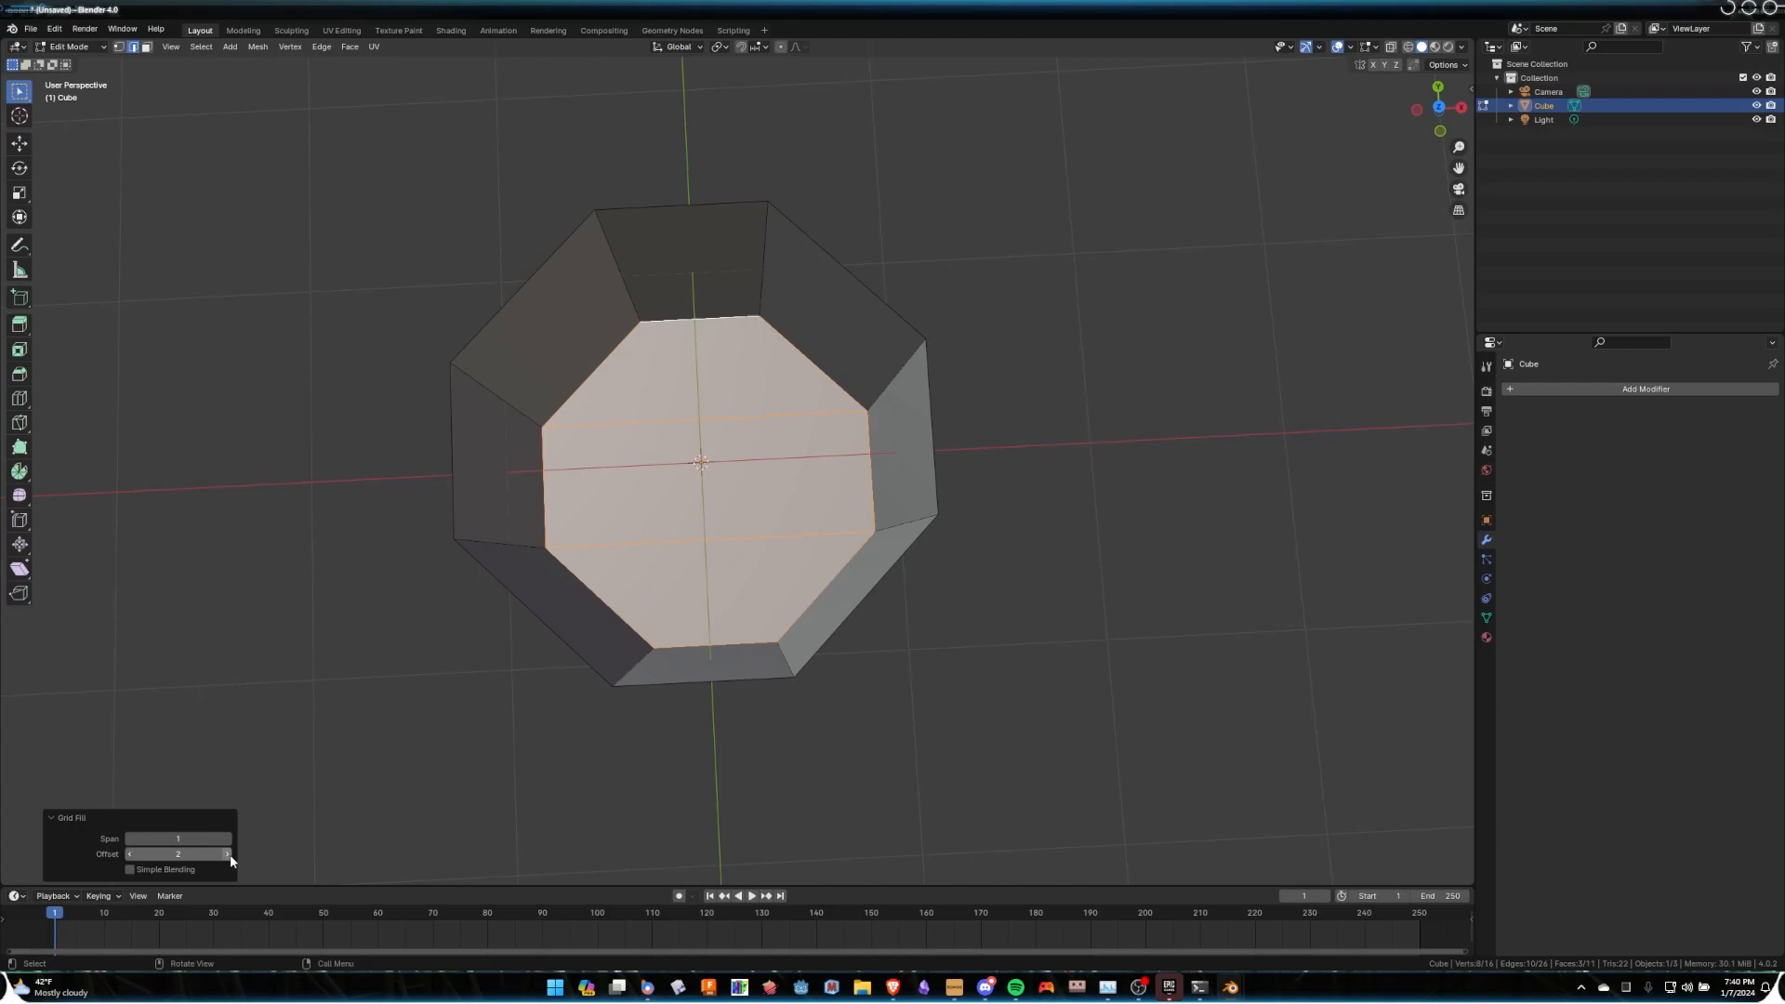
key(alt+a)
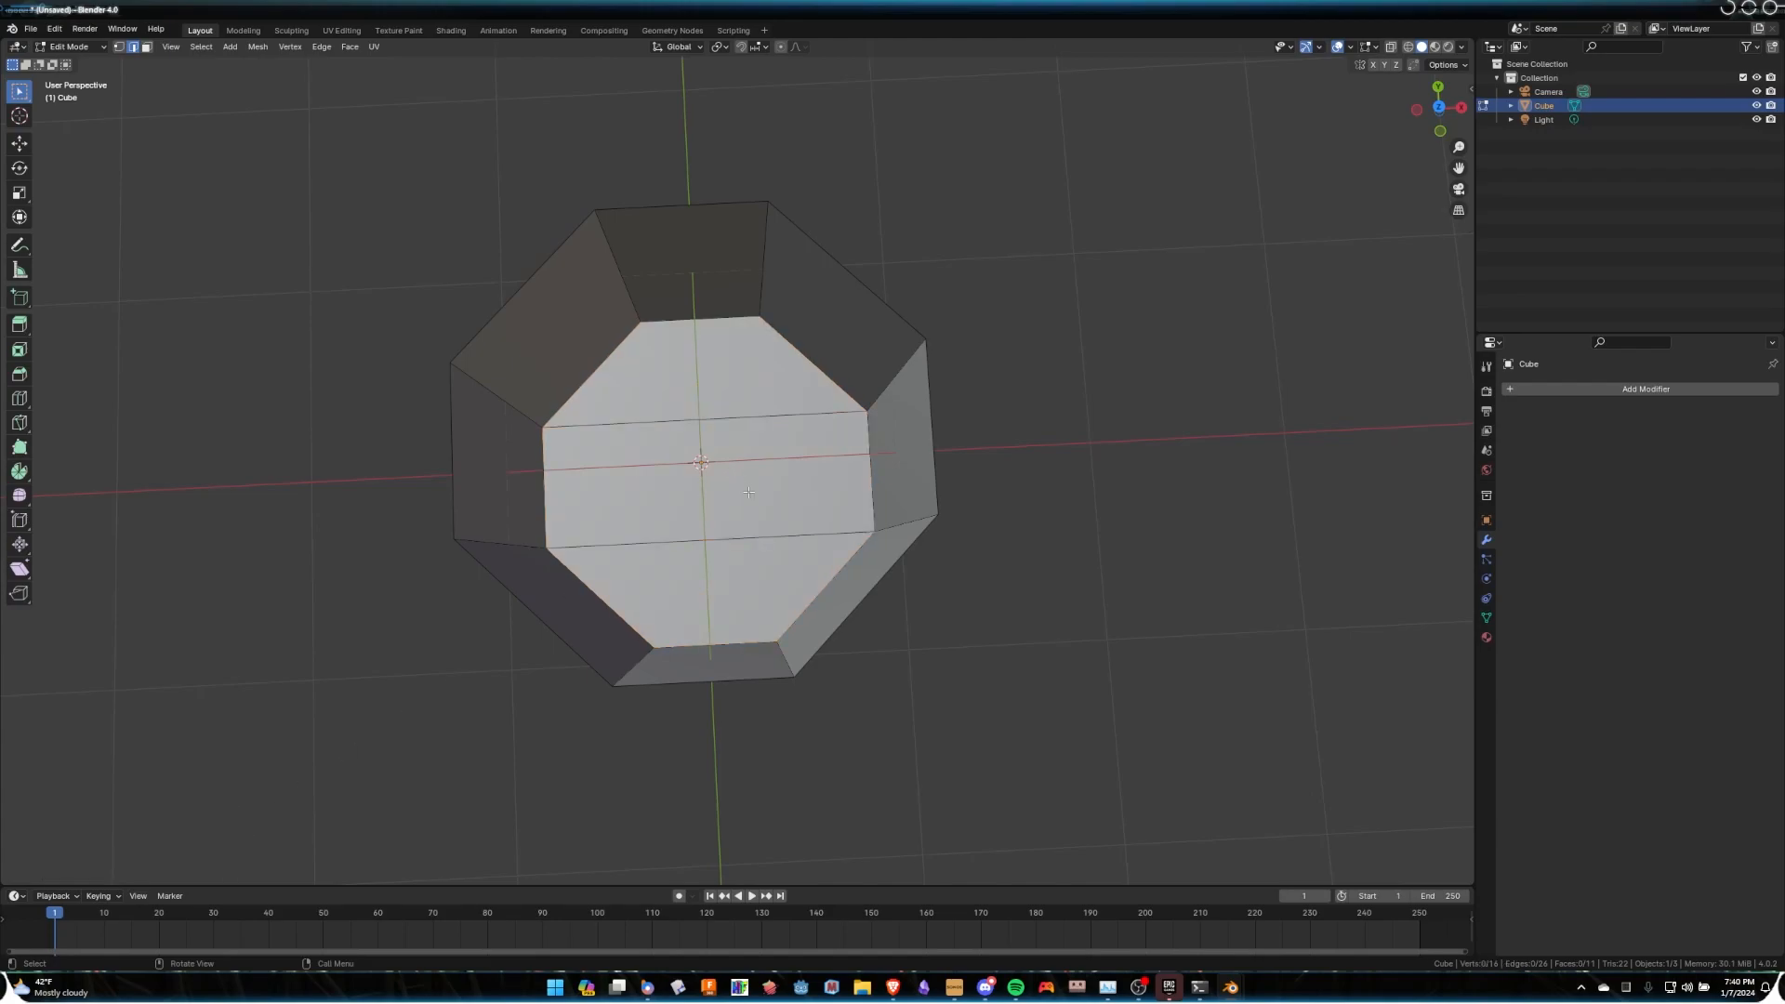
Add two centred loop cuts through the walls and bottom, one along the X axis and one along Y.
key(ctrl+r)
click(517, 482)
right_click(517, 482)
key(ctrl+r)
click(748, 555)
right_click(744, 562)
middle_drag(744, 563, 958, 535)
middle_drag(785, 423, 661, 462)
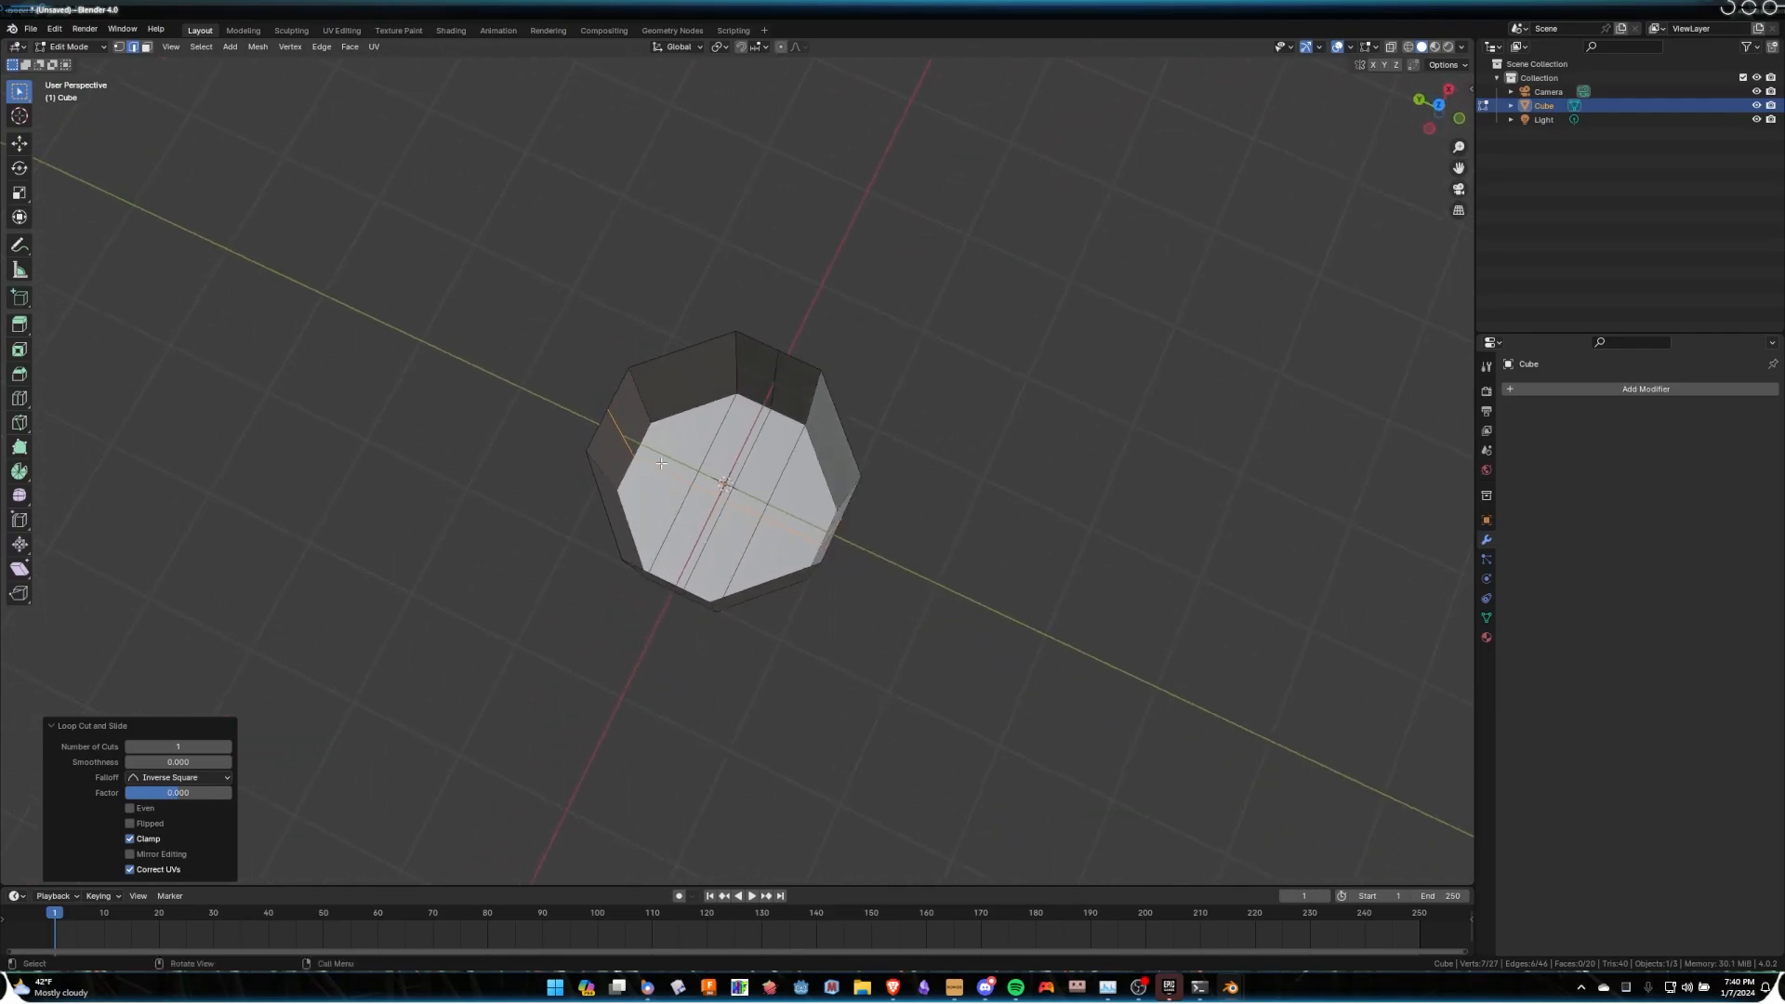
In top wireframe view, delete the vertices of three quarters of the prism, keeping only the negative X, negative Y quarter.
key(KP_7)
scroll(611, 388, up, 3)
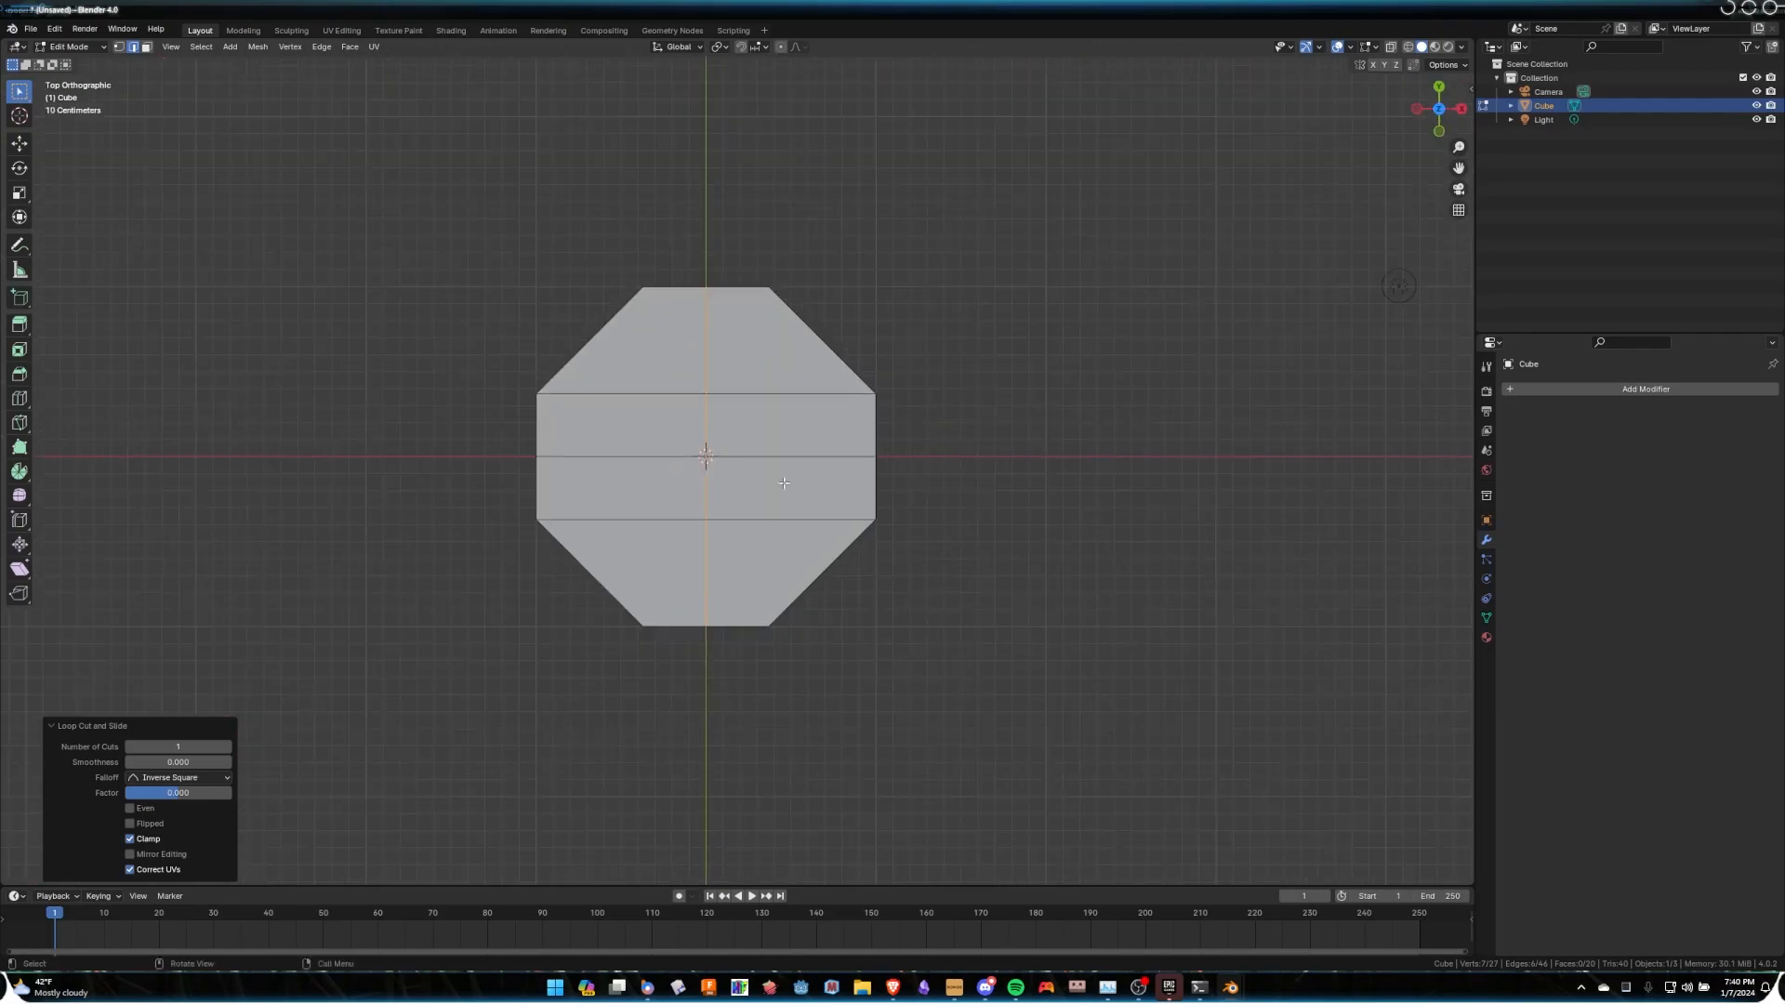
key(shift+z)
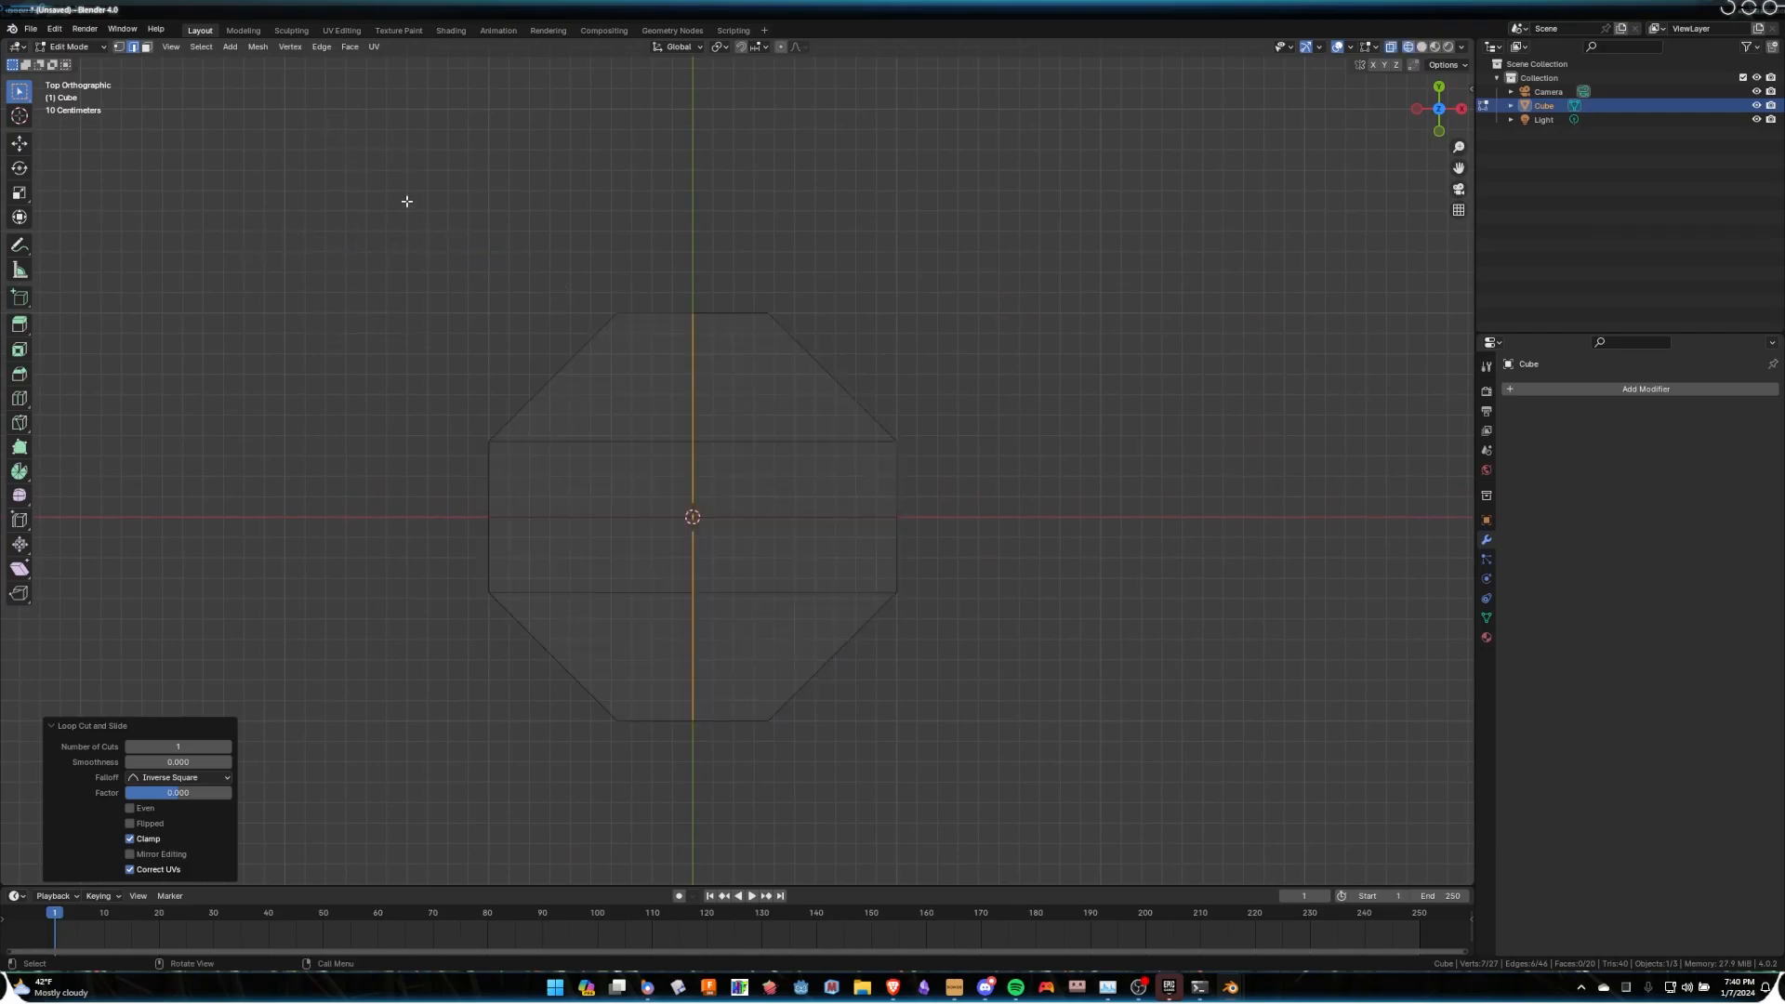
click(120, 46)
drag(412, 173, 1018, 471)
key(c)
mouse_move(911, 506)
mouse_down()
mouse_move(861, 657)
mouse_move(774, 721)
mouse_up()
key(Escape)
key(x)
key(Escape)
key(x)
click(711, 592)
key(Tab)
shift+middle_drag(817, 538, 850, 505)
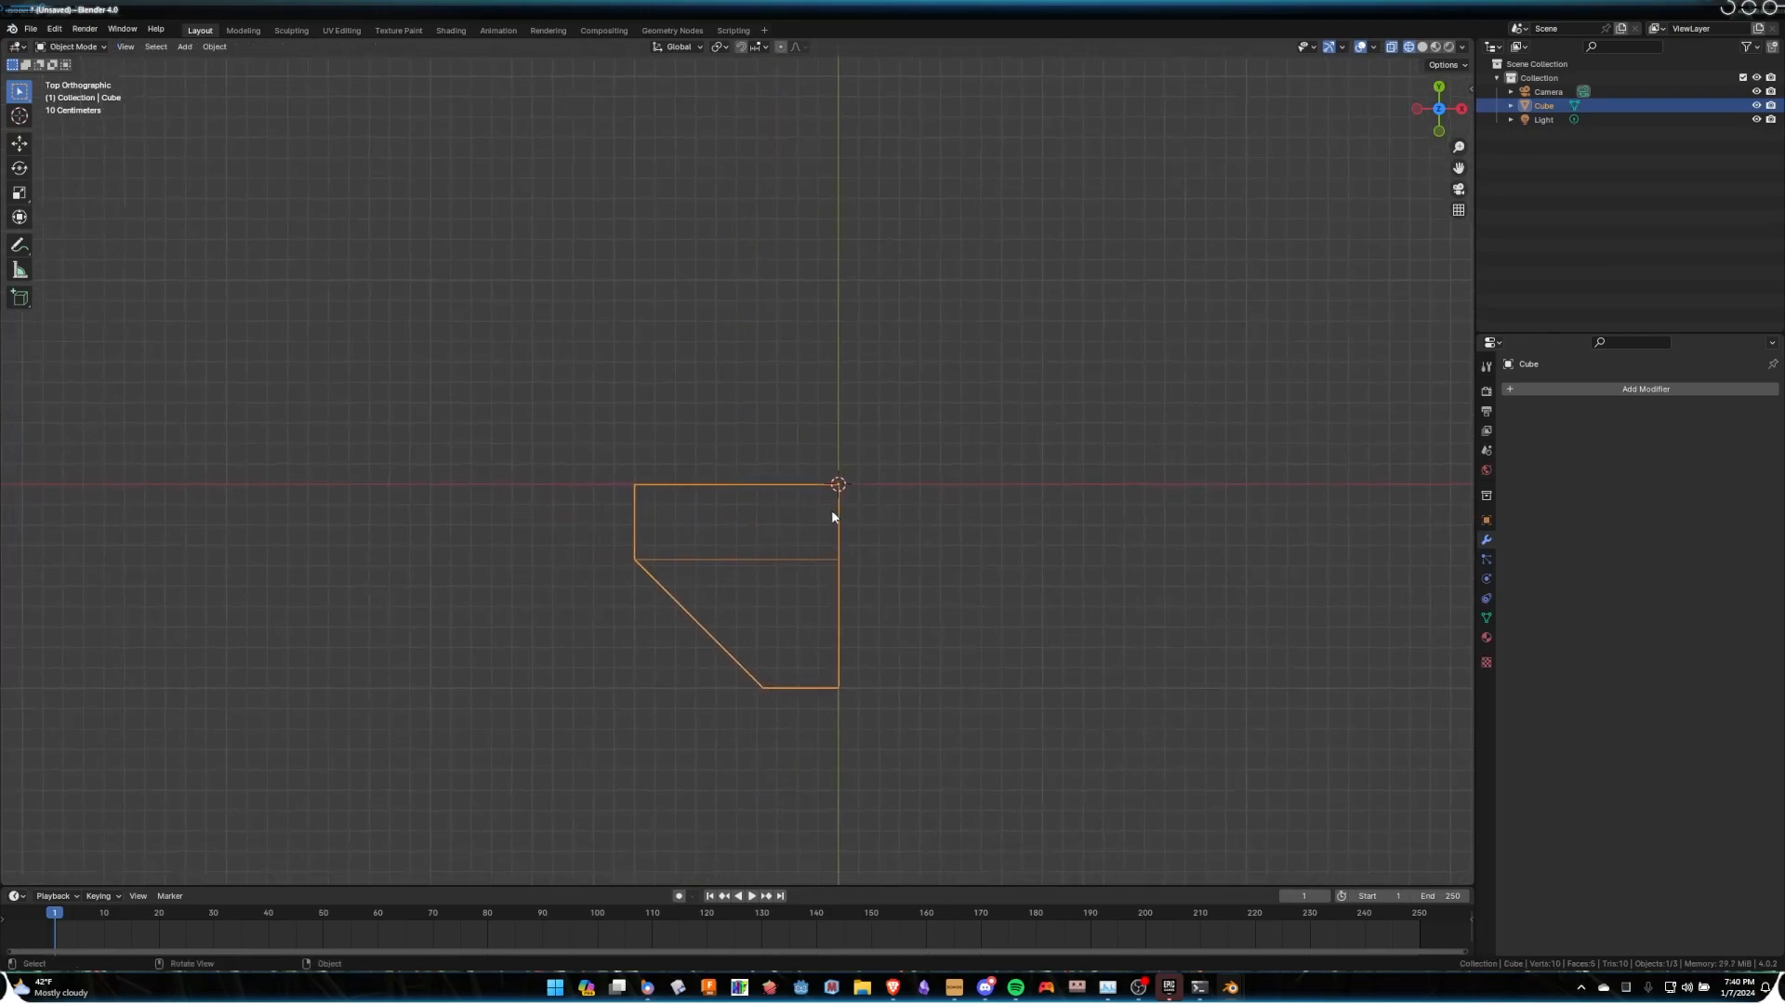
Add a Mirror modifier to the quarter section and enable both the X and Y axes.
click(1561, 387)
click(1561, 386)
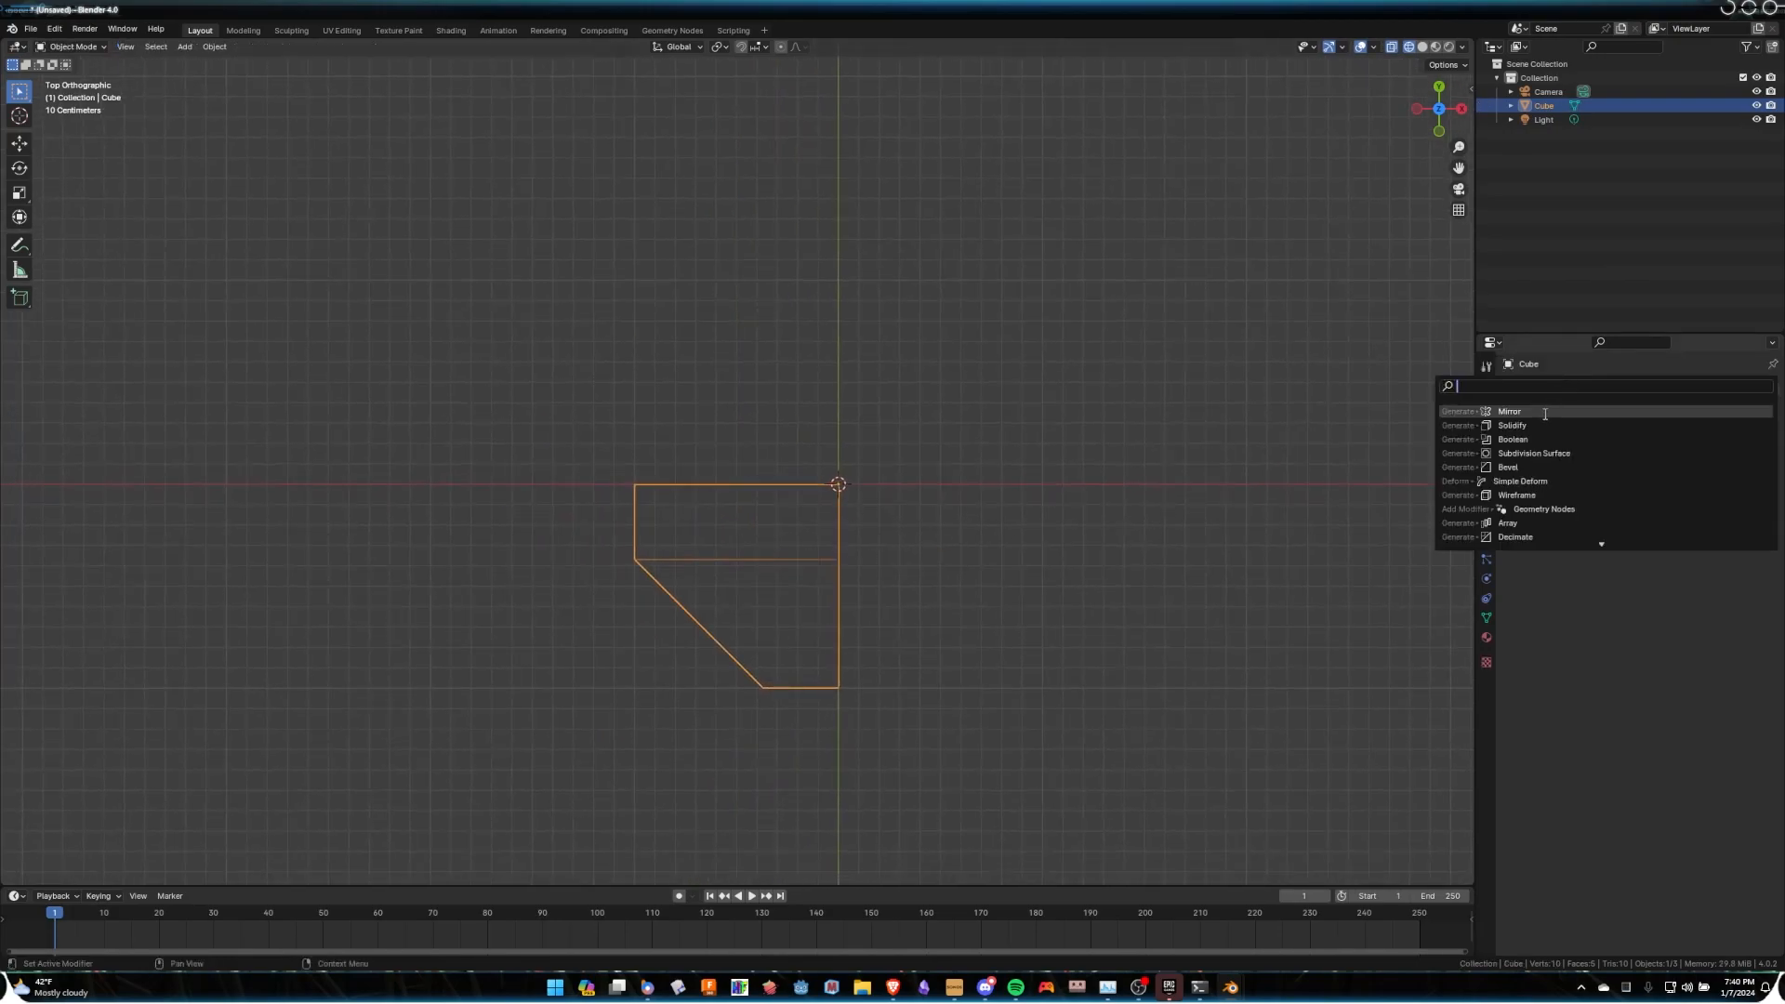
click(1546, 412)
click(1682, 433)
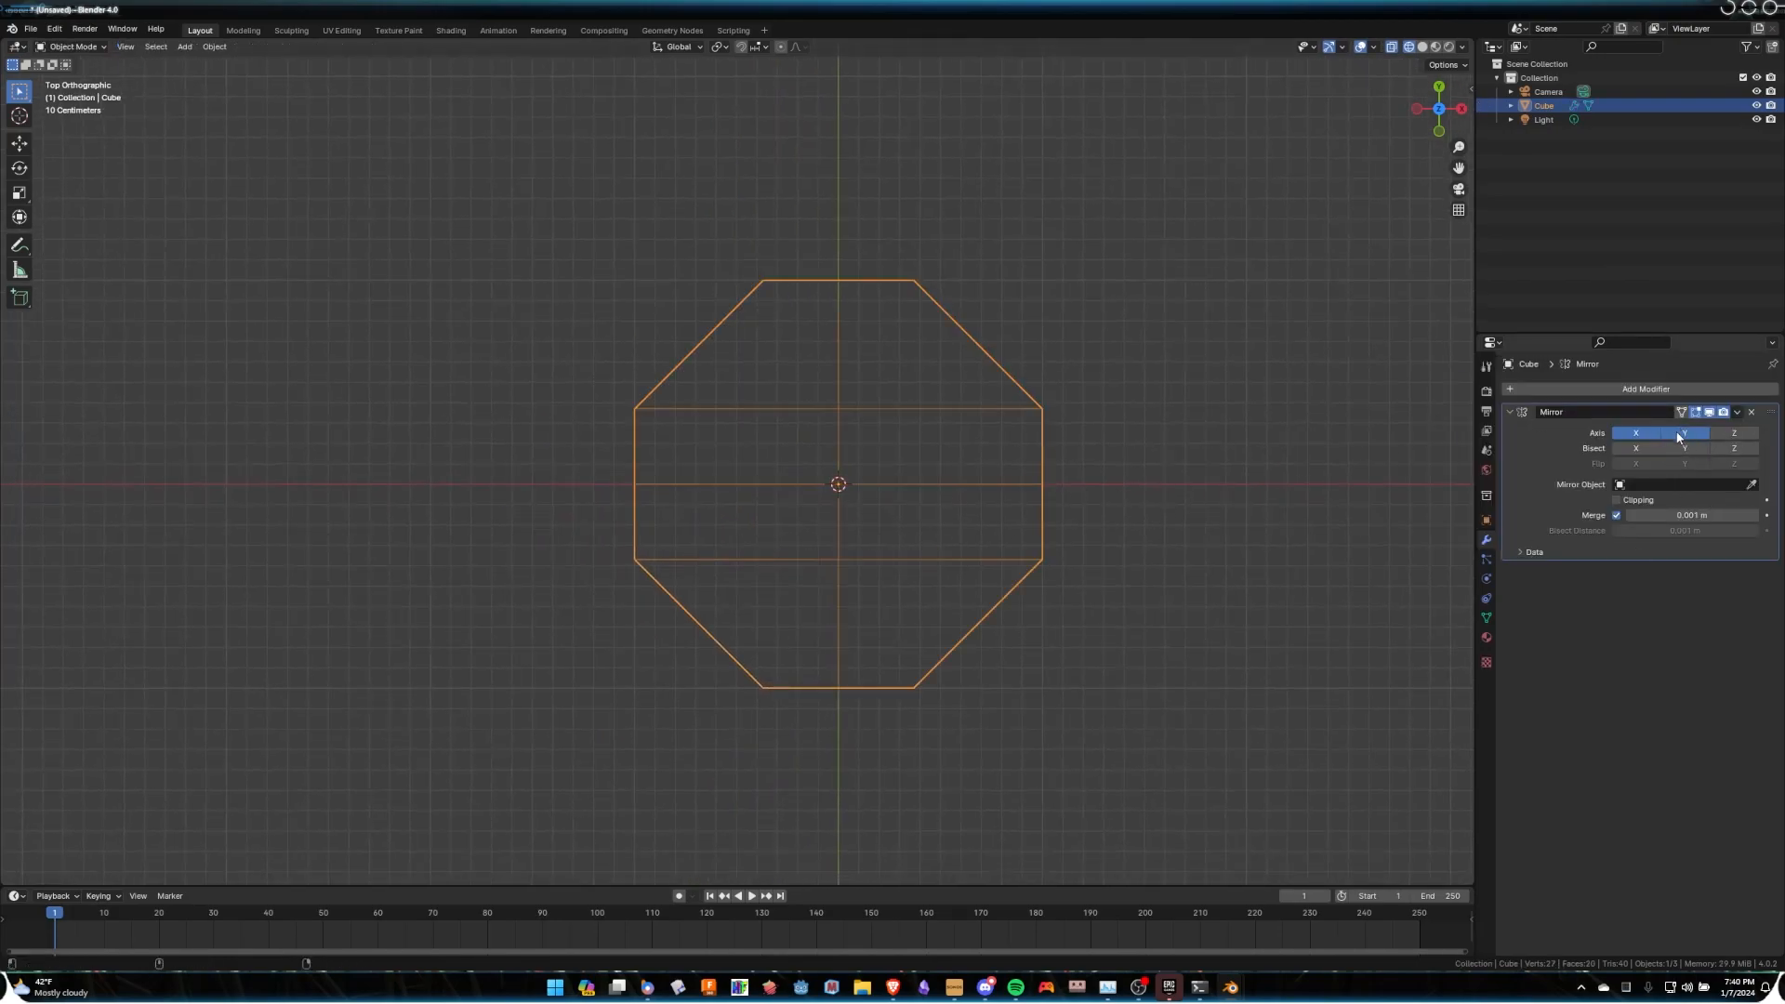
mouse_move(1013, 606)
middle_down()
mouse_move(1057, 529)
mouse_move(1116, 502)
mouse_move(1000, 446)
middle_up()
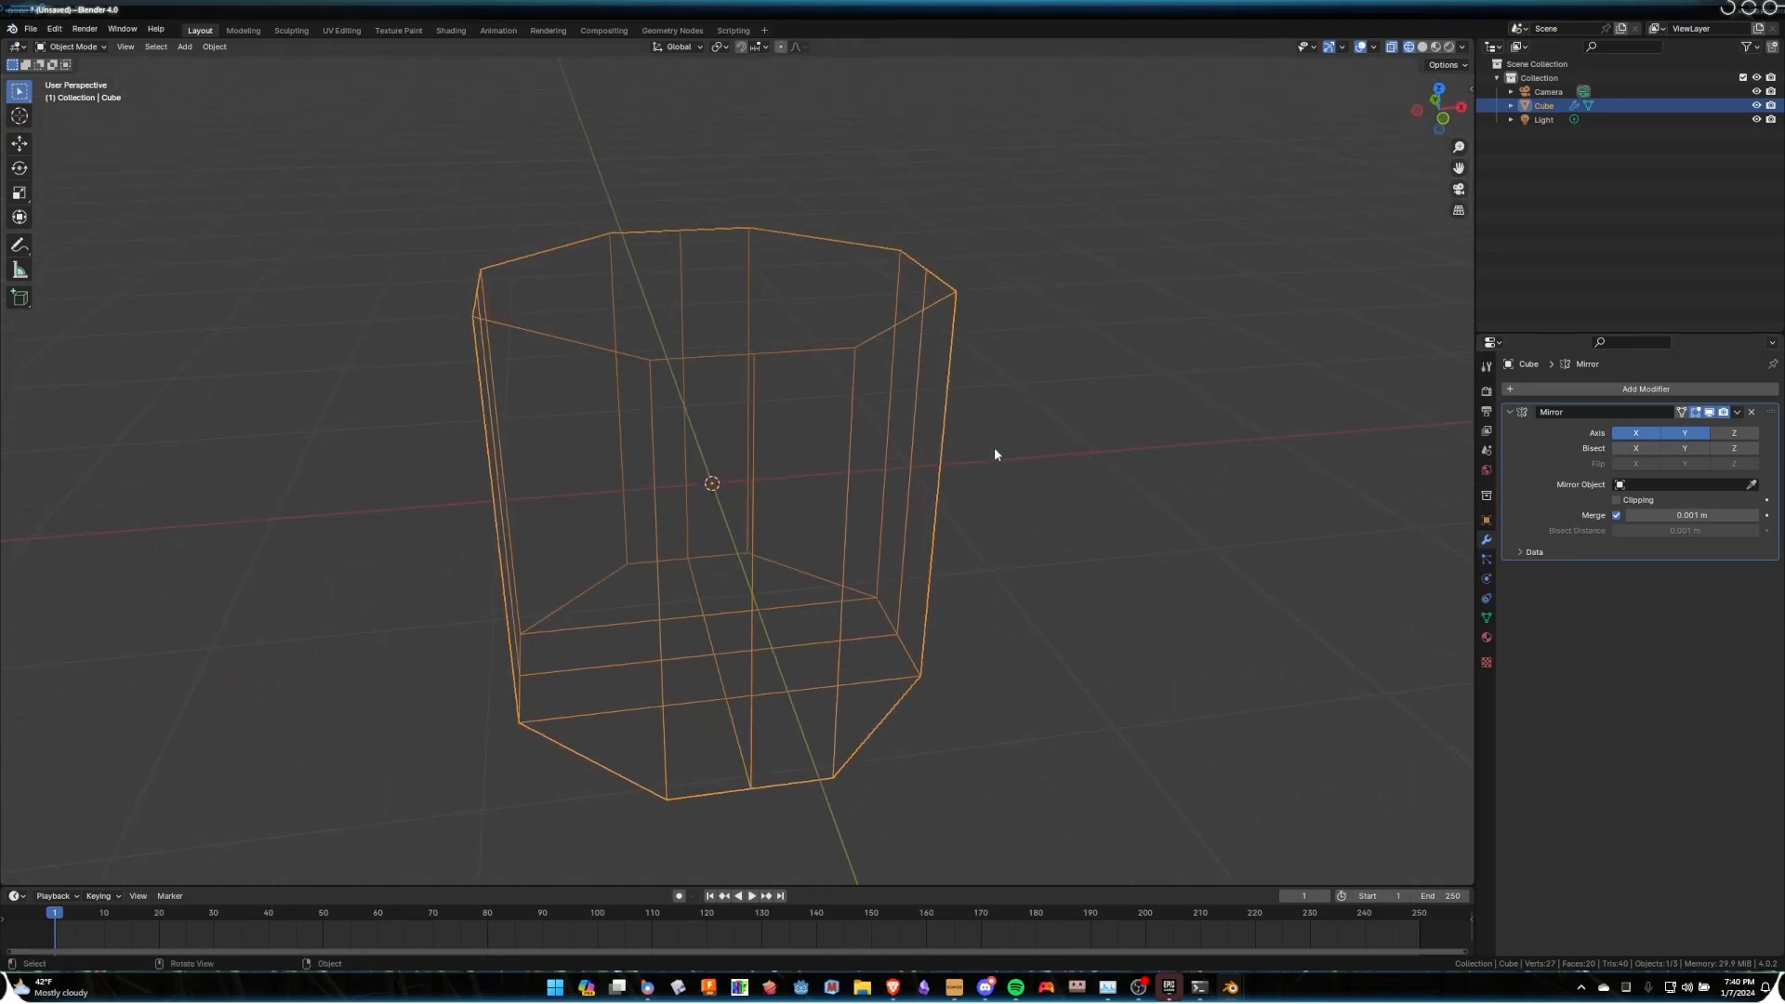
Switch back to shaded display and raise the vessel along global Z so its base sits near the grid floor.
key(shift+z)
mouse_move(940, 502)
middle_down()
mouse_move(979, 543)
mouse_move(1018, 533)
mouse_move(883, 520)
mouse_move(857, 494)
middle_up()
key(g)
key(z)
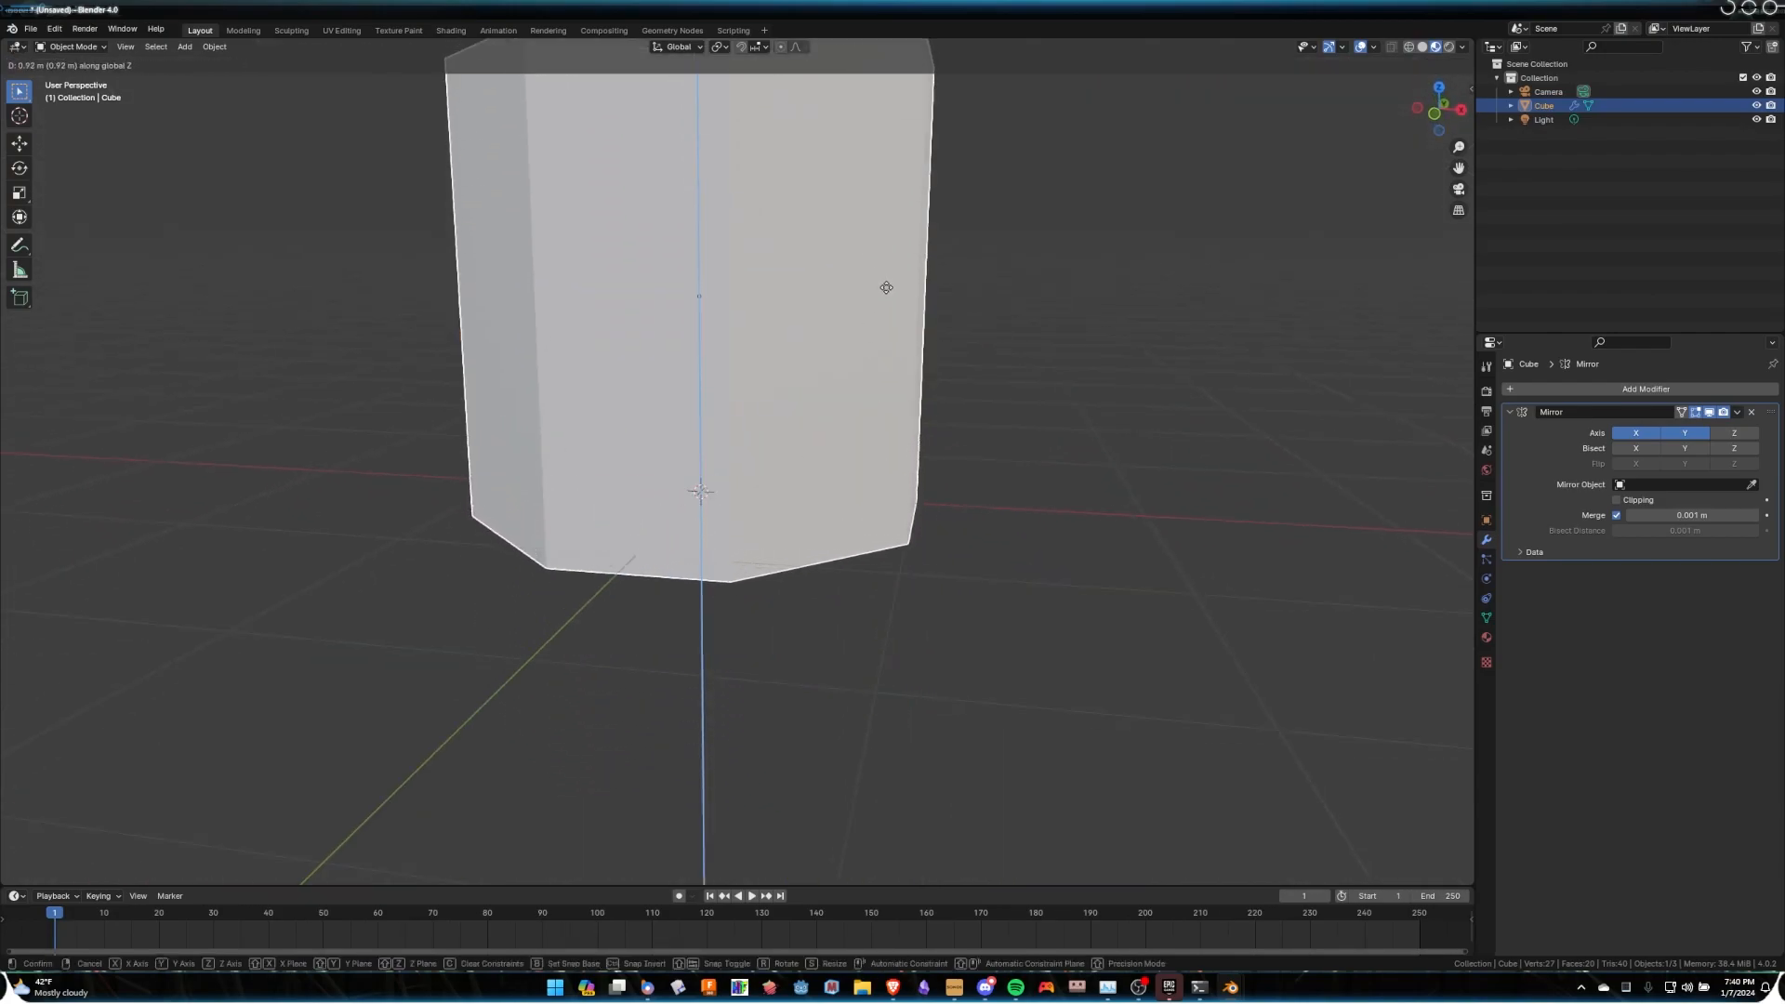
click(883, 276)
scroll(885, 270, down, 3)
scroll(877, 292, up, 4)
shift+middle_drag(889, 255, 648, 433)
scroll(895, 274, down, 3)
Add a centred vertical loop cut through the diagonal wall face of the quarter in Edit Mode.
key(Tab)
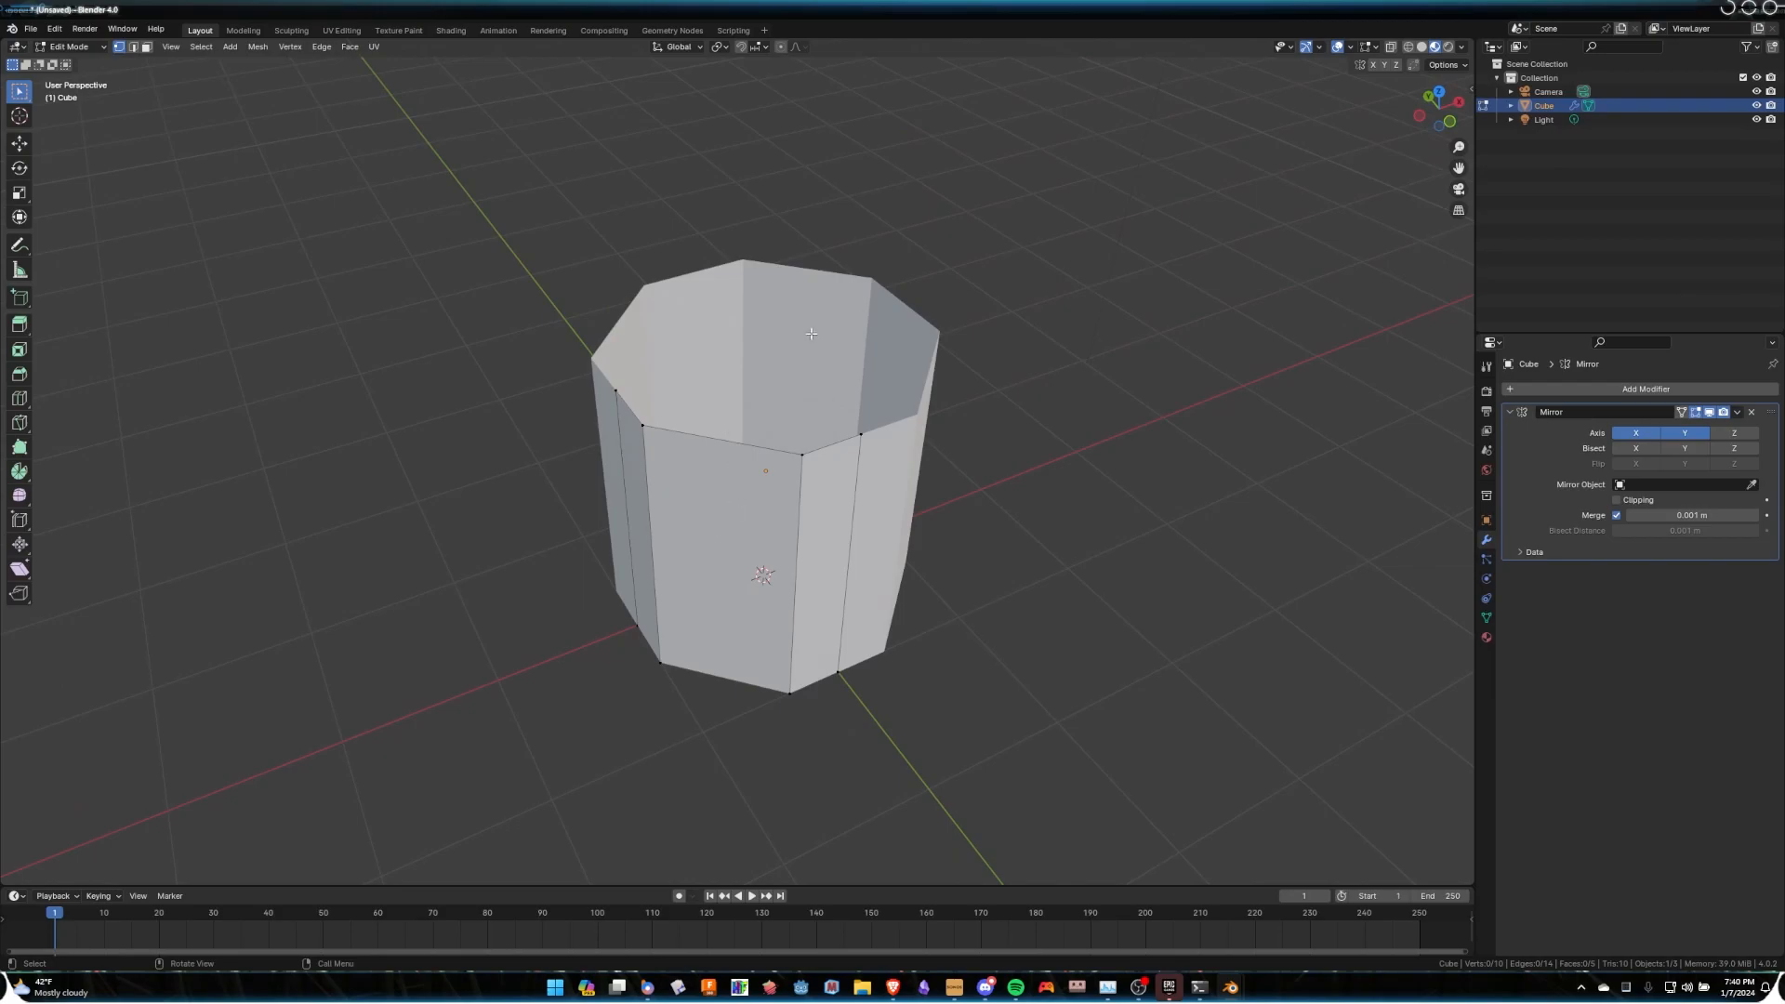
key(ctrl+r)
click(732, 435)
right_click(734, 434)
Slide the loop cut's end vertex on the bottom's Y centre line fully onto the neighbouring vertex.
middle_drag(746, 430, 732, 555)
click(812, 605)
key(shift+v)
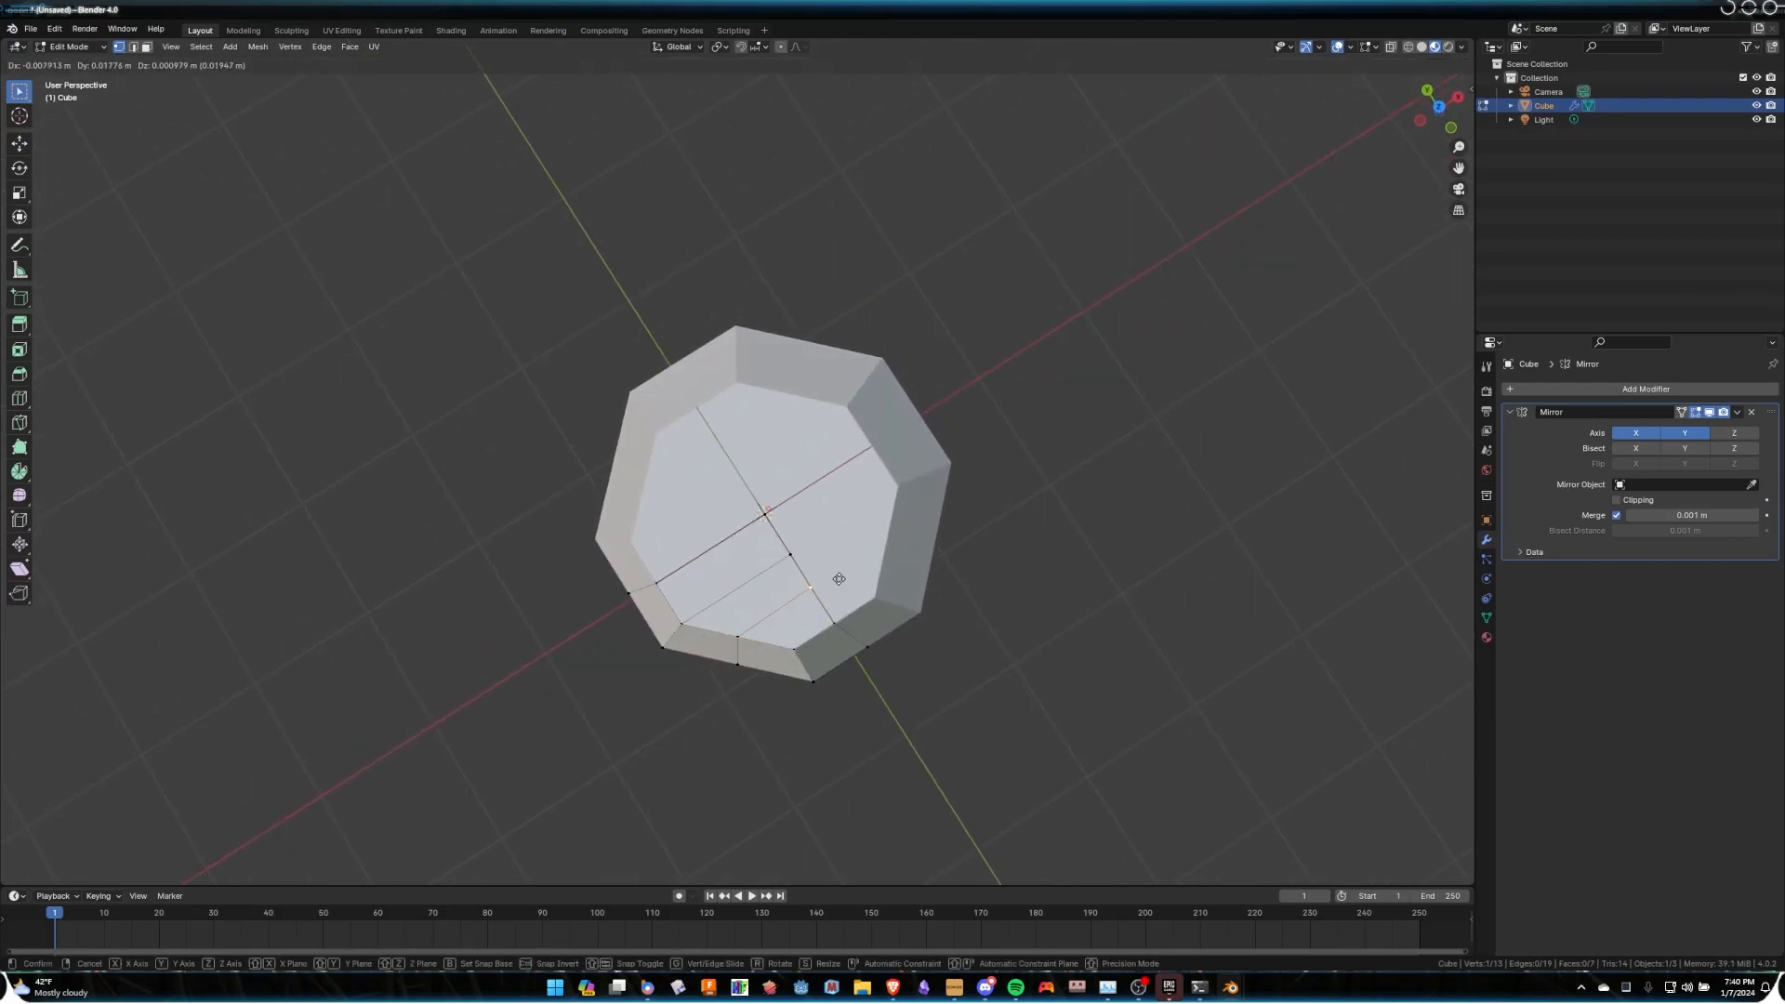
click(768, 502)
scroll(783, 527, up, 4)
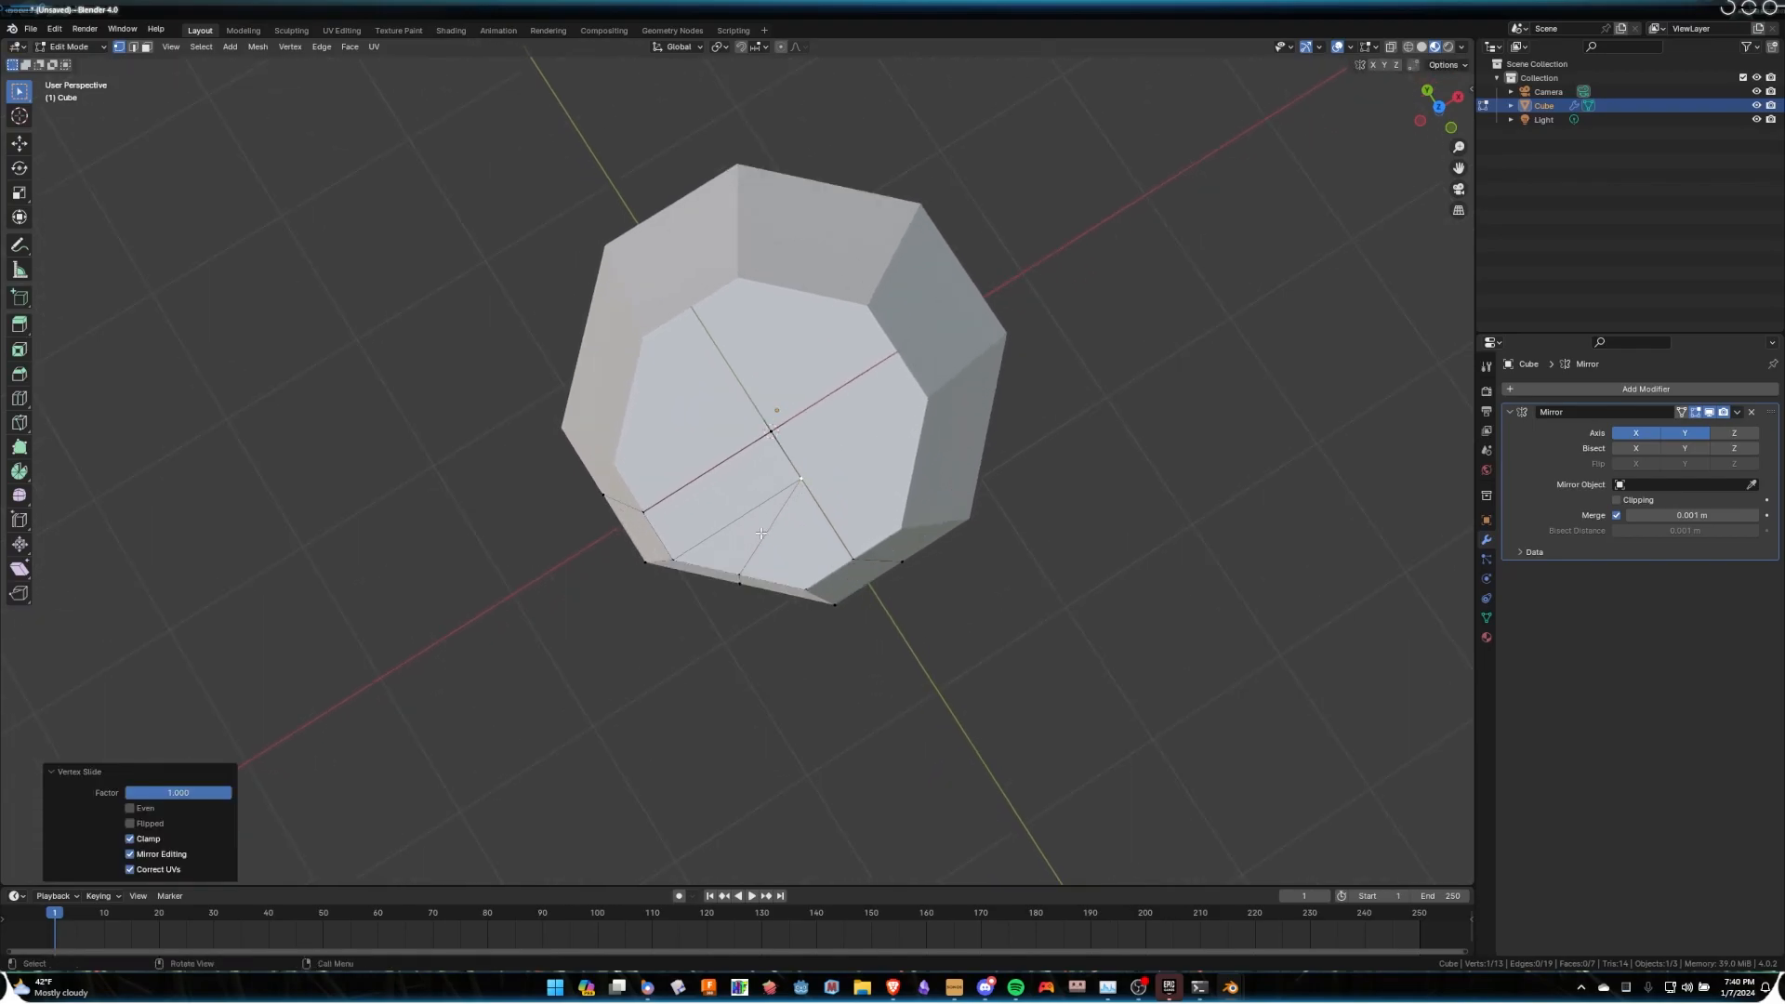
Enable Auto Merge Vertices and re-confirm the slid bottom vertex in place to merge it with the coincident one.
click(816, 486)
key(g)
right_click(865, 447)
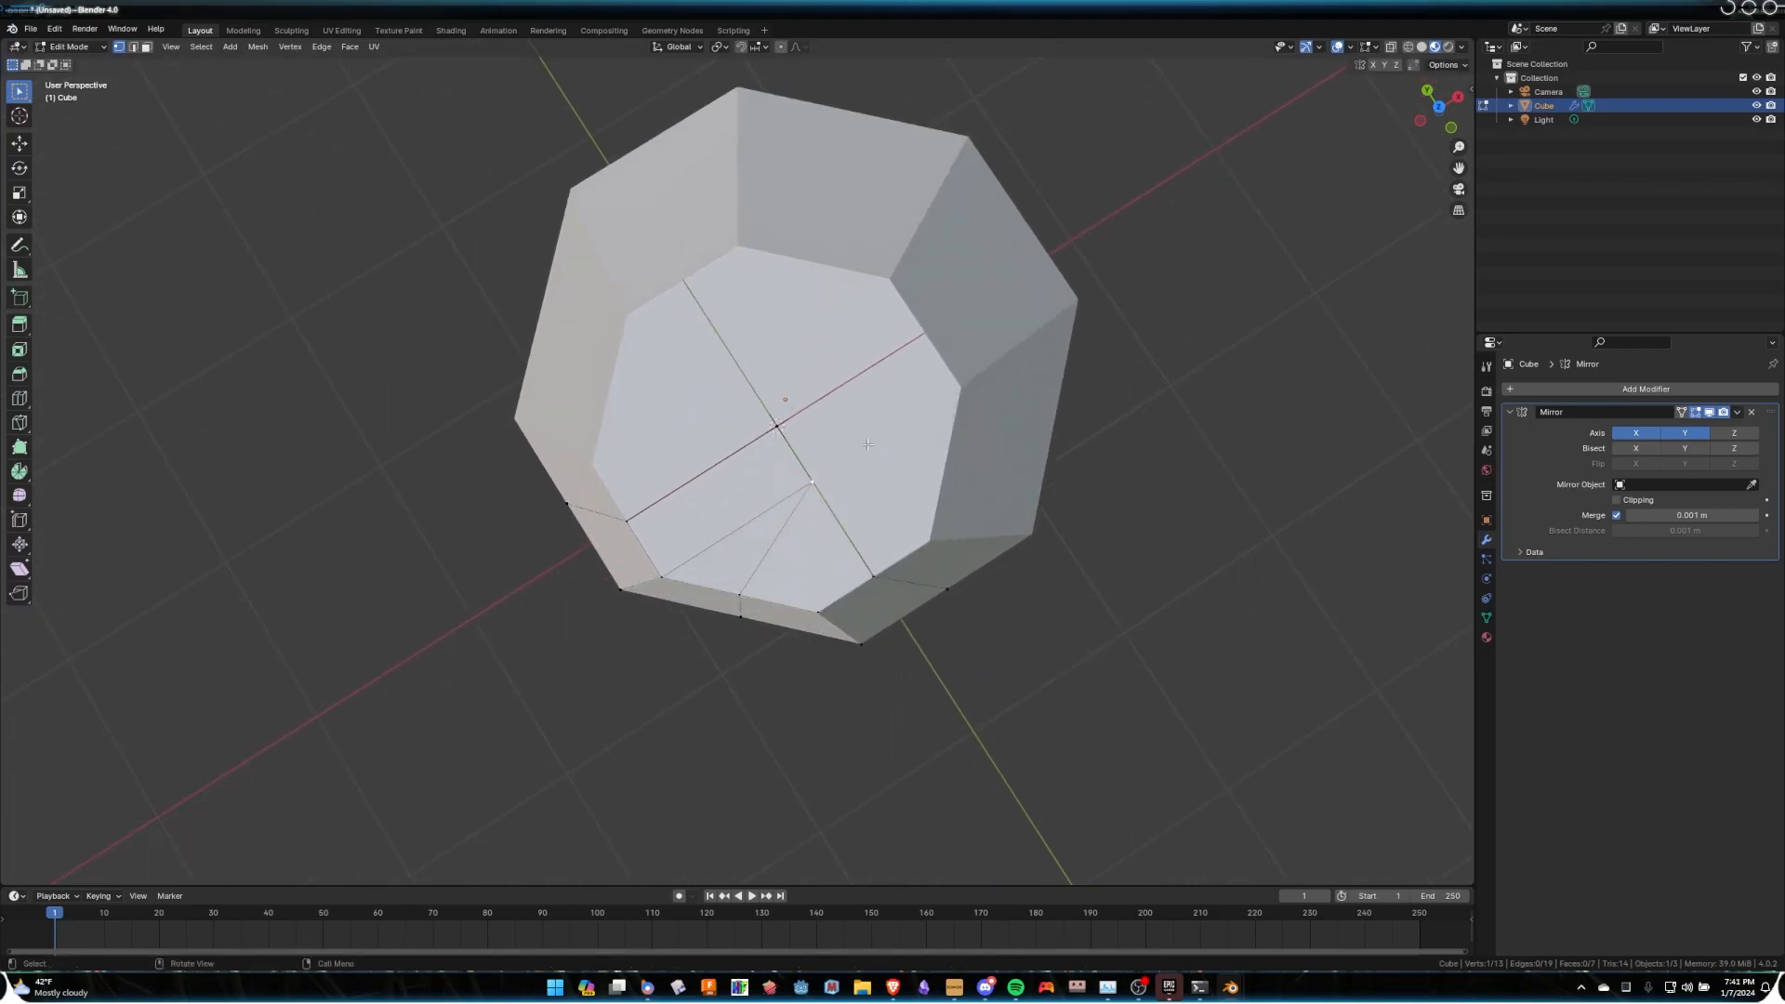
click(1413, 66)
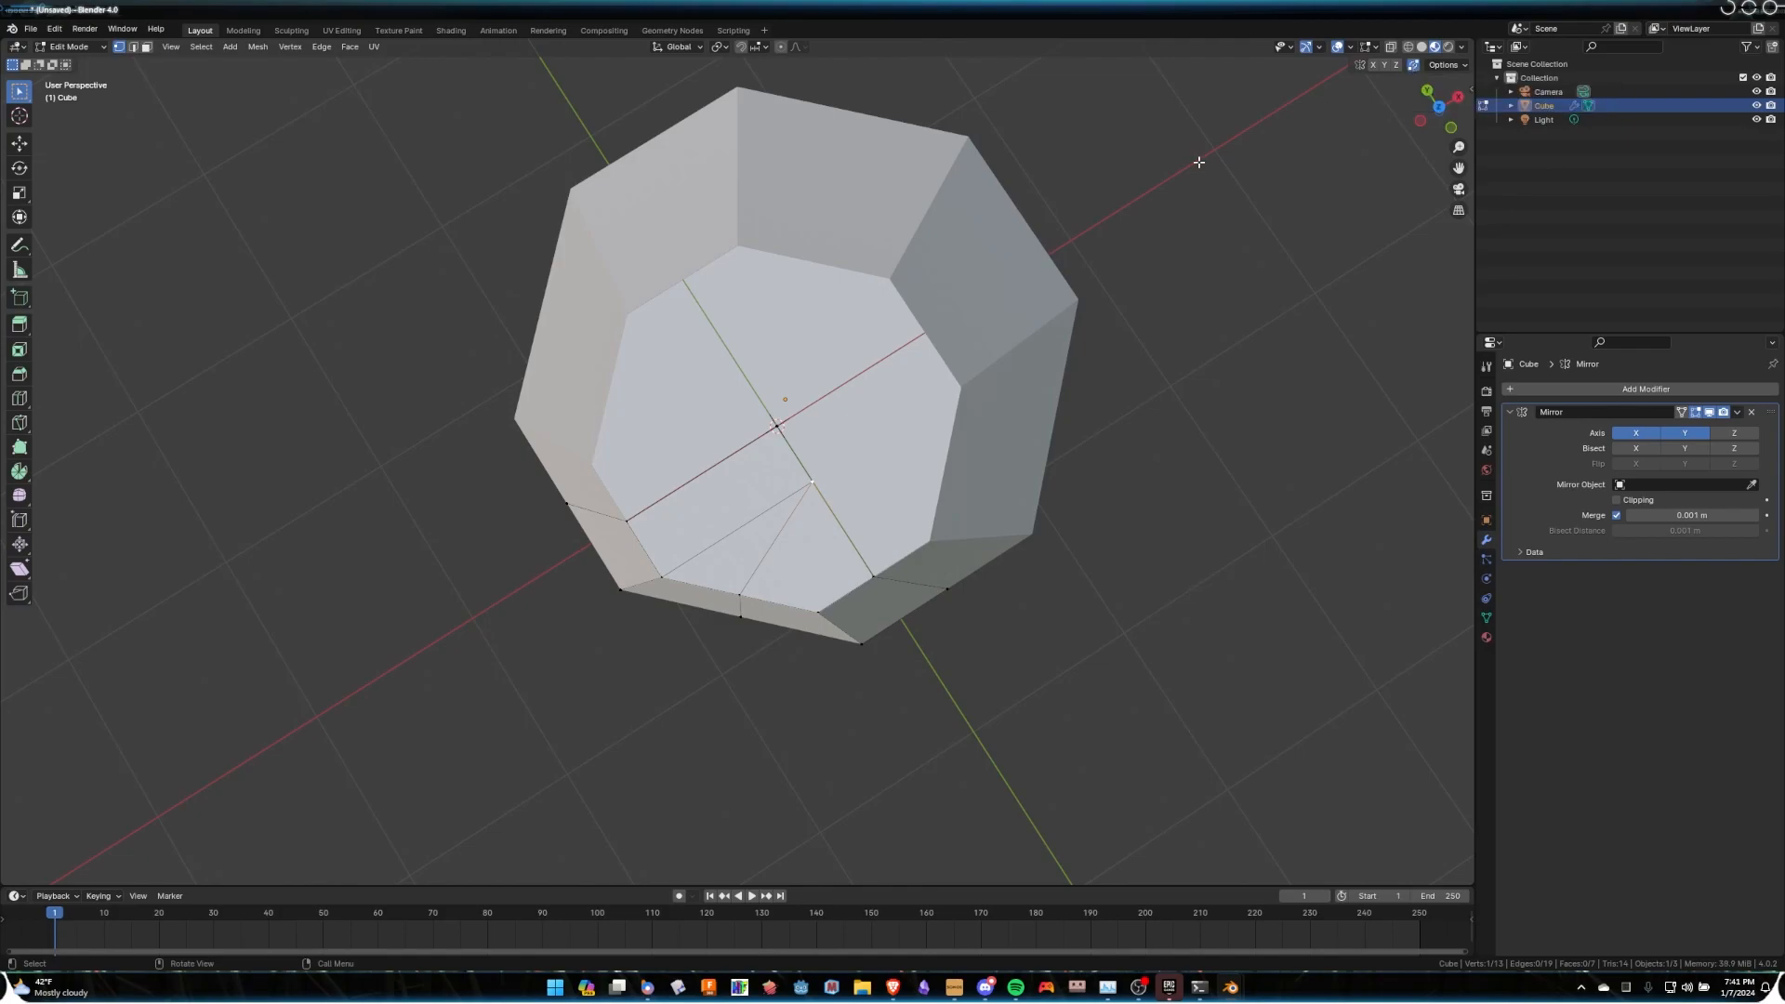
key(g)
click(810, 477)
key(g)
key(g)
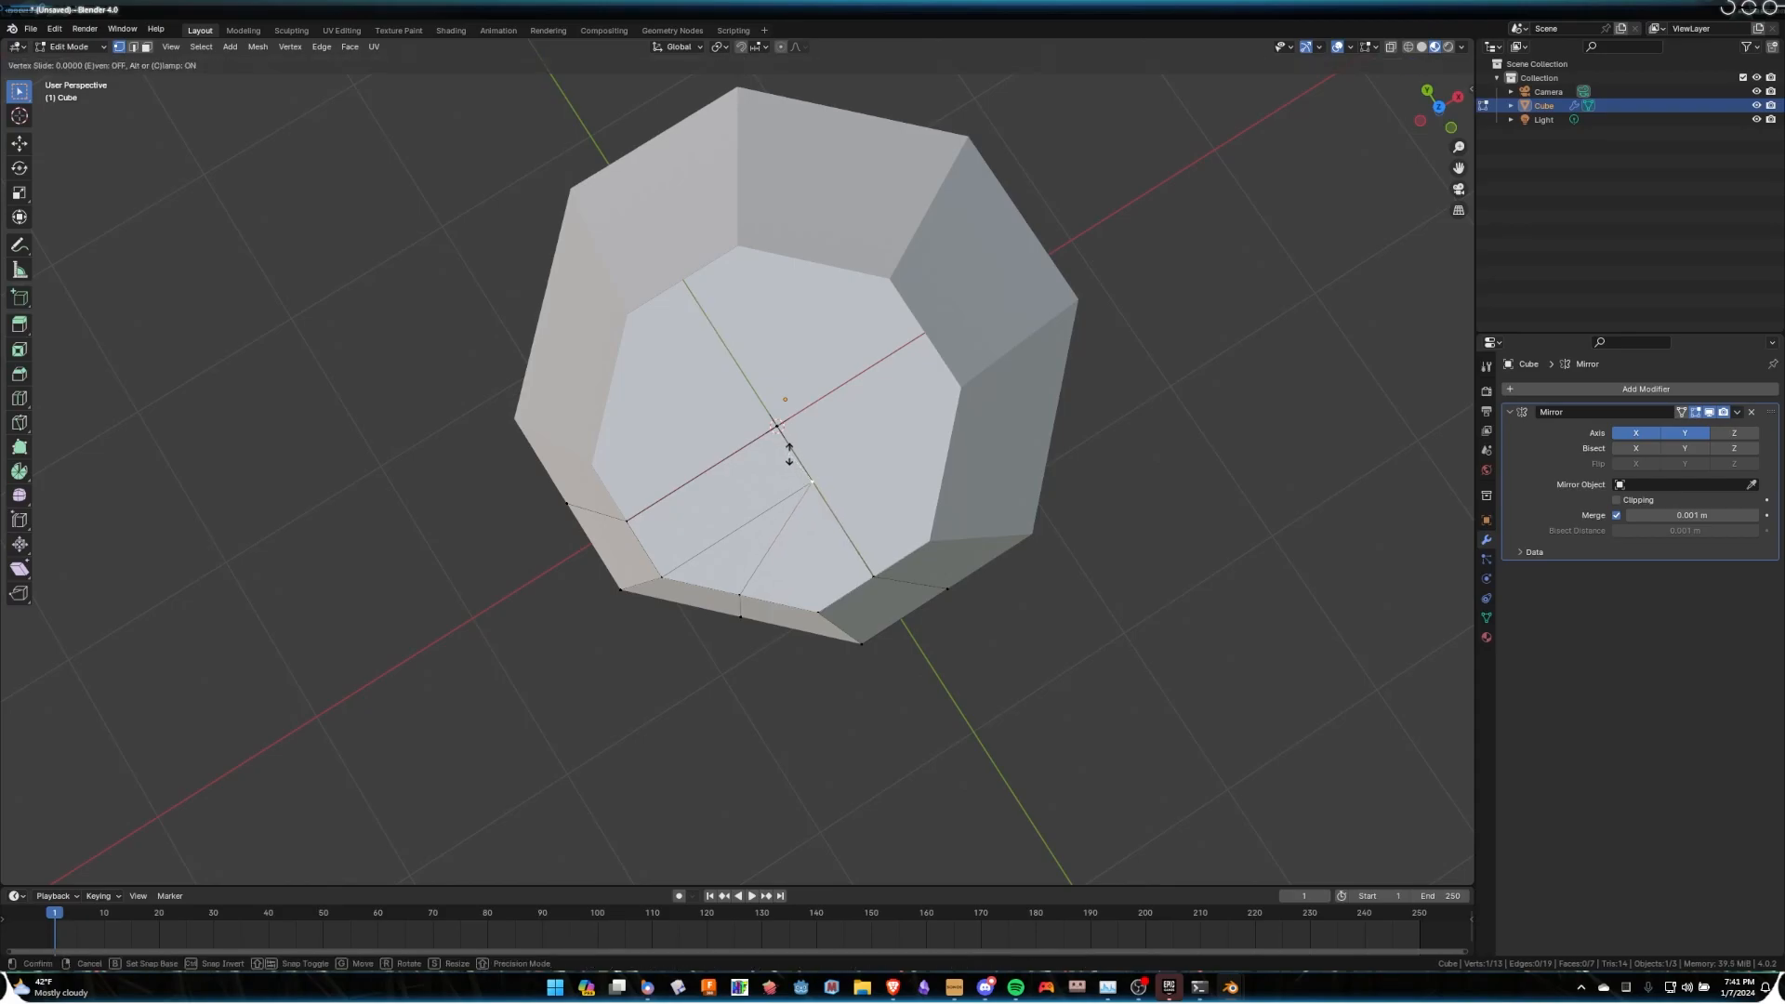
click(788, 451)
key(g)
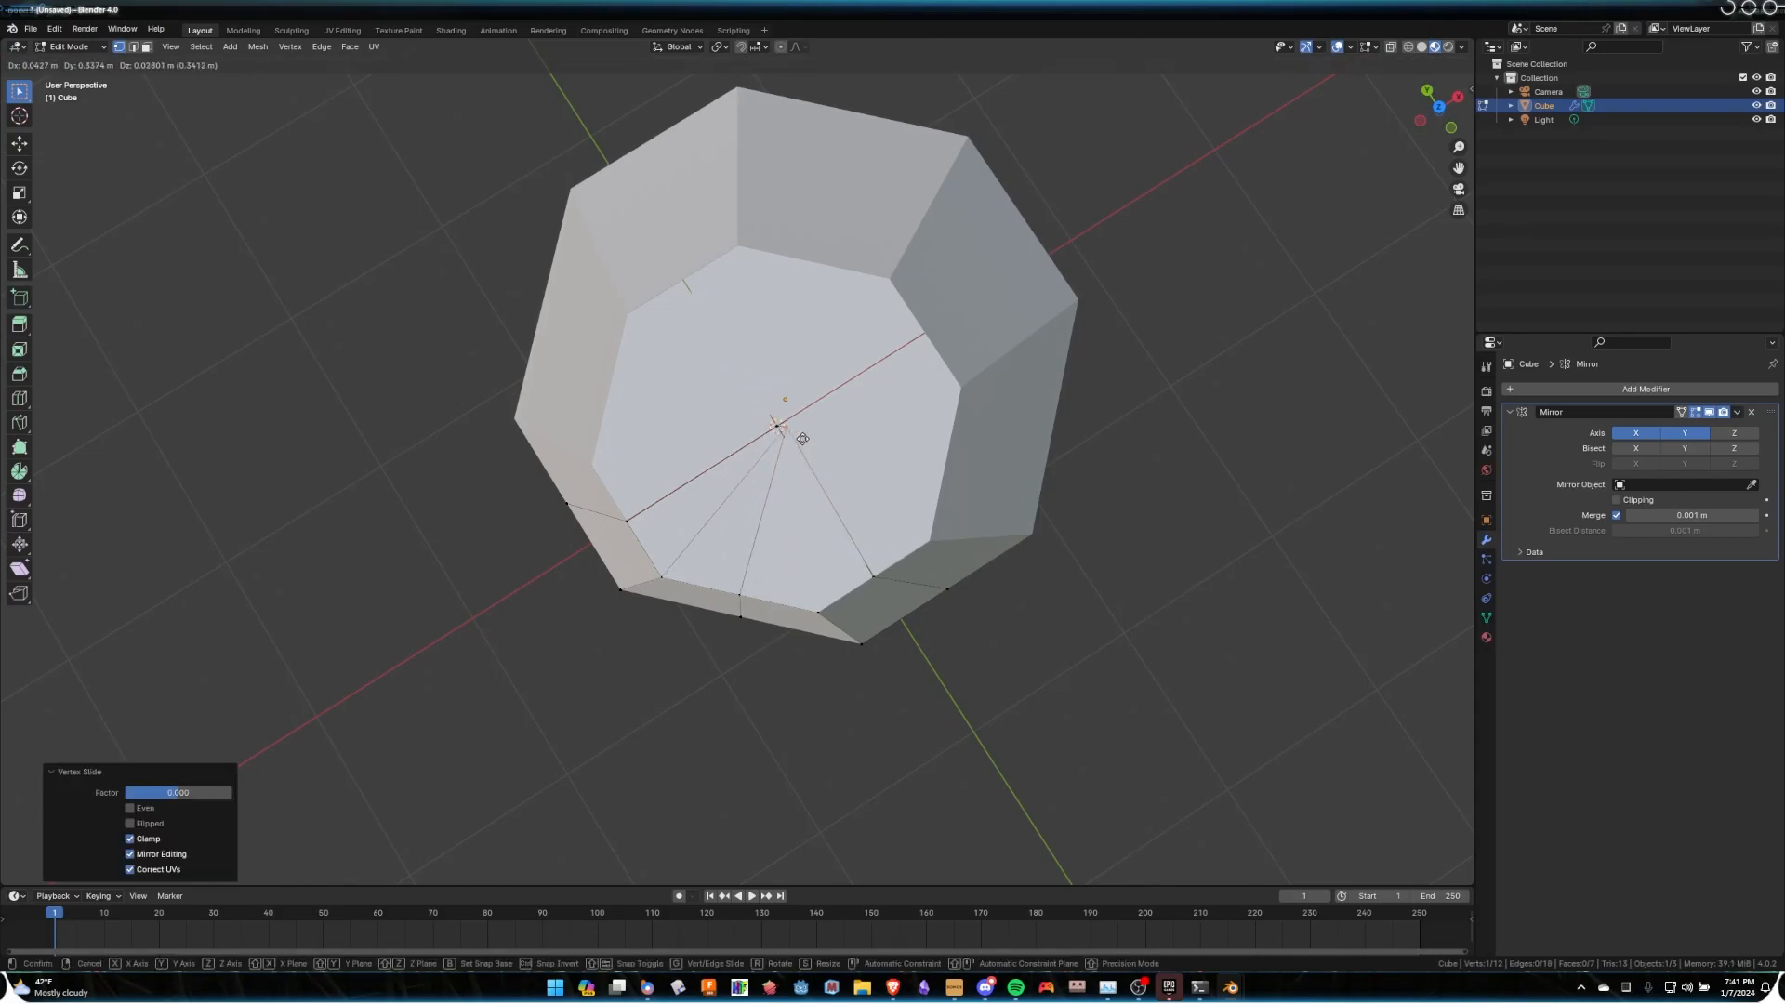
right_click(797, 438)
Set snapping to Vertex and slide the loop cut's vertex on the bottom's Y centre line fully onto the centre vertex to merge them.
click(767, 47)
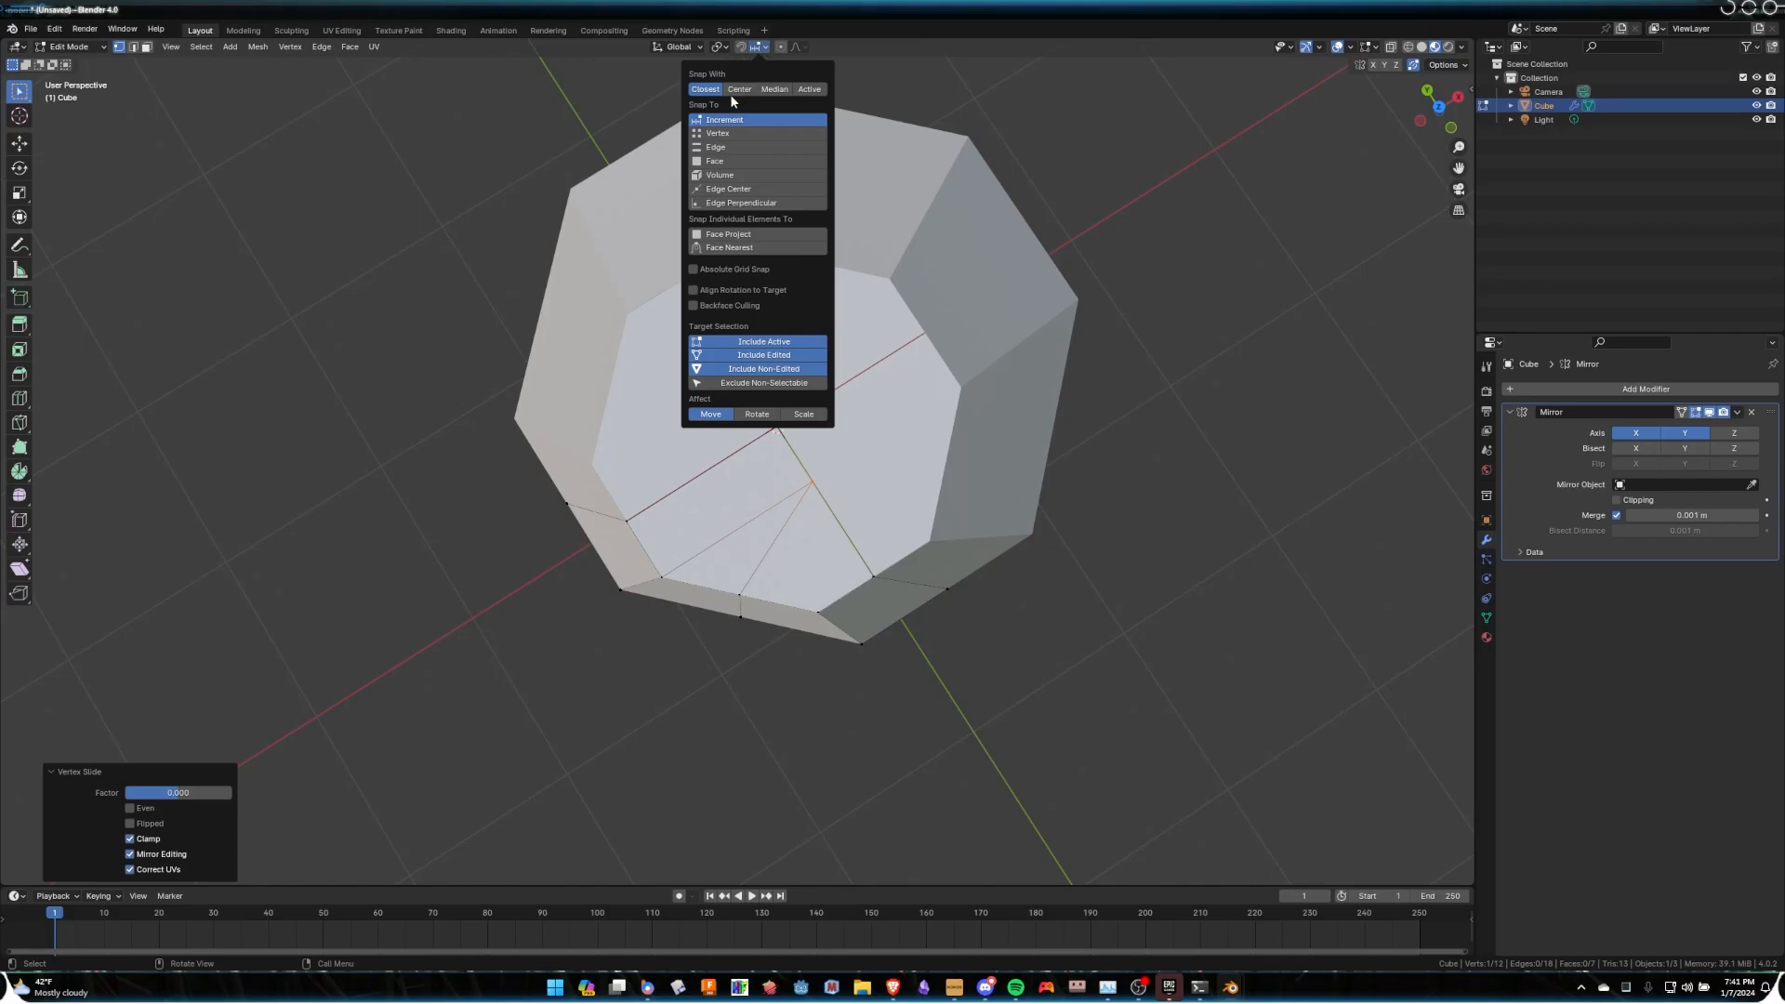
click(733, 135)
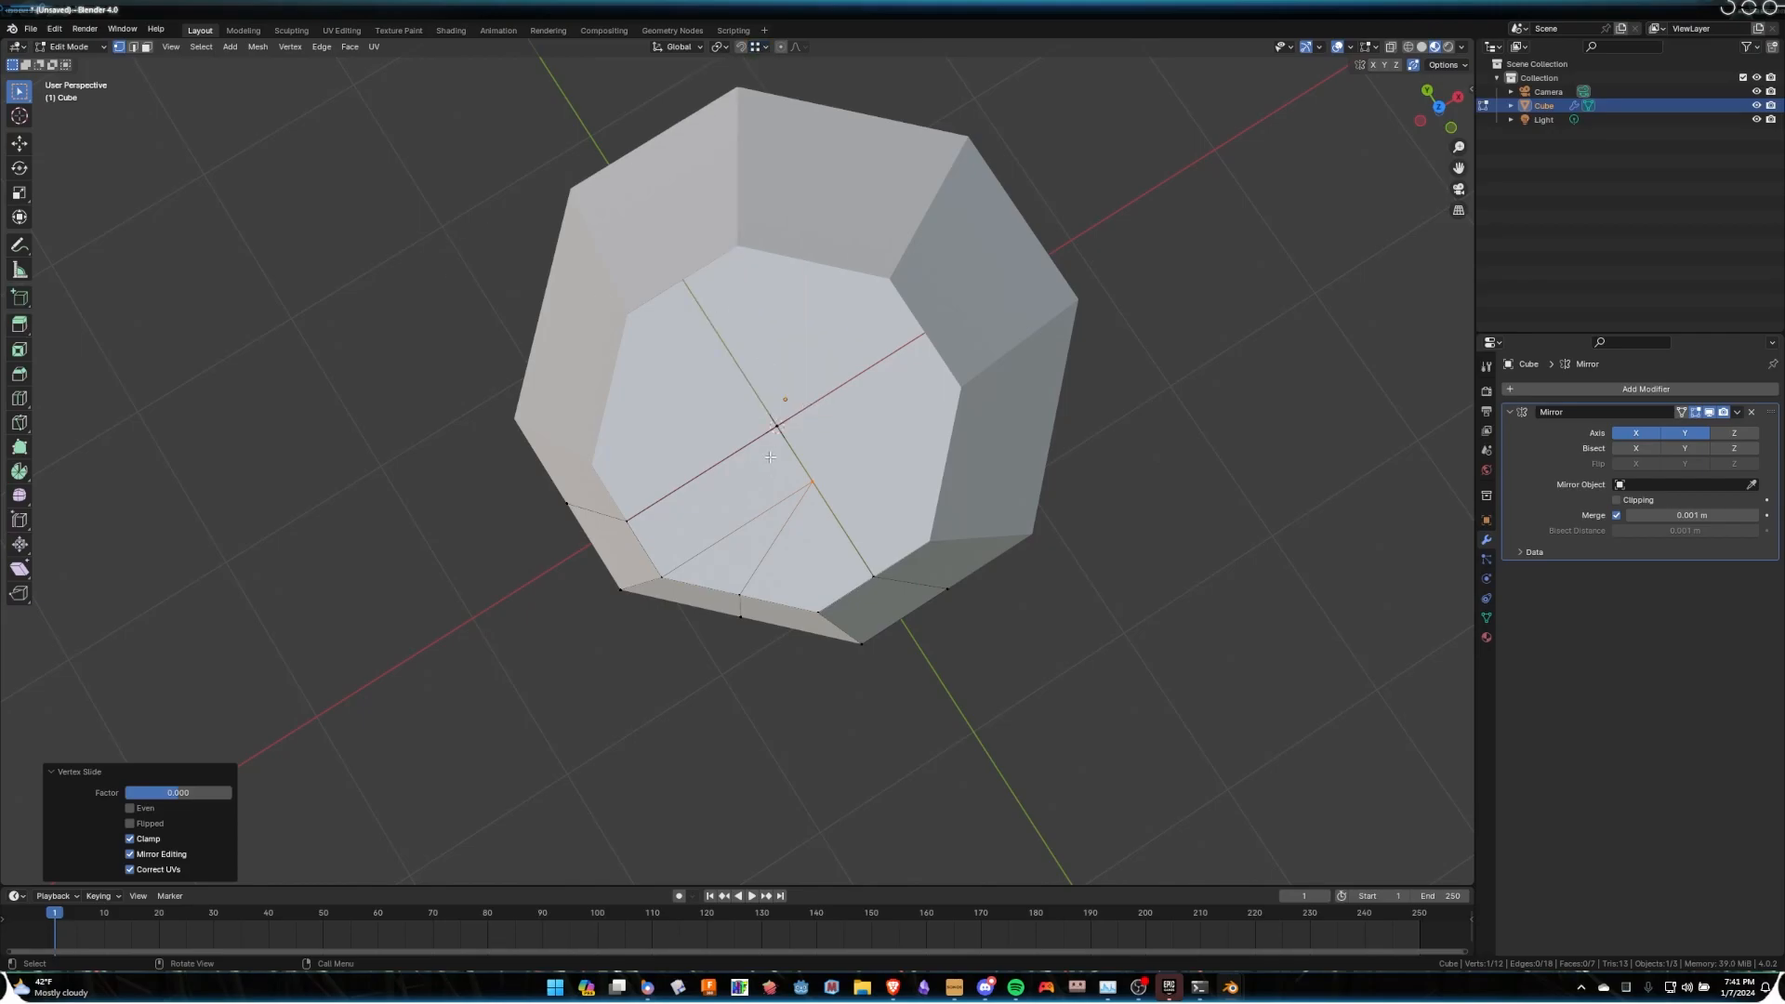
key(shift+v)
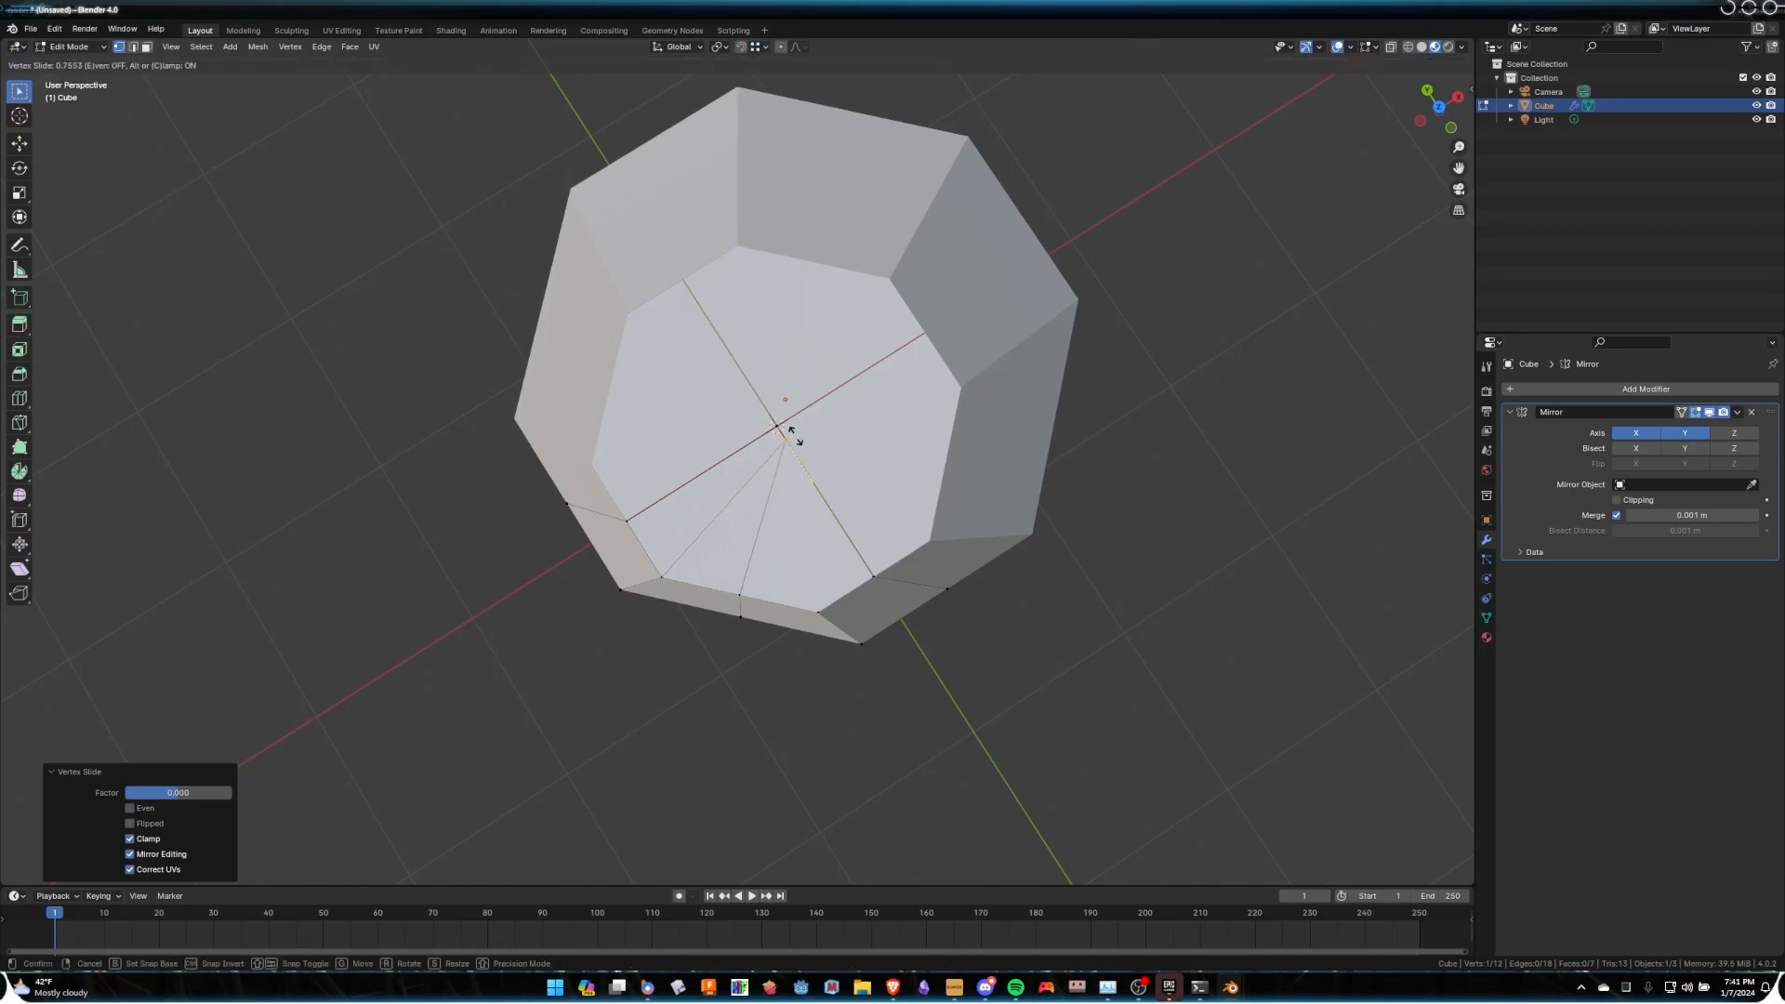
click(786, 410)
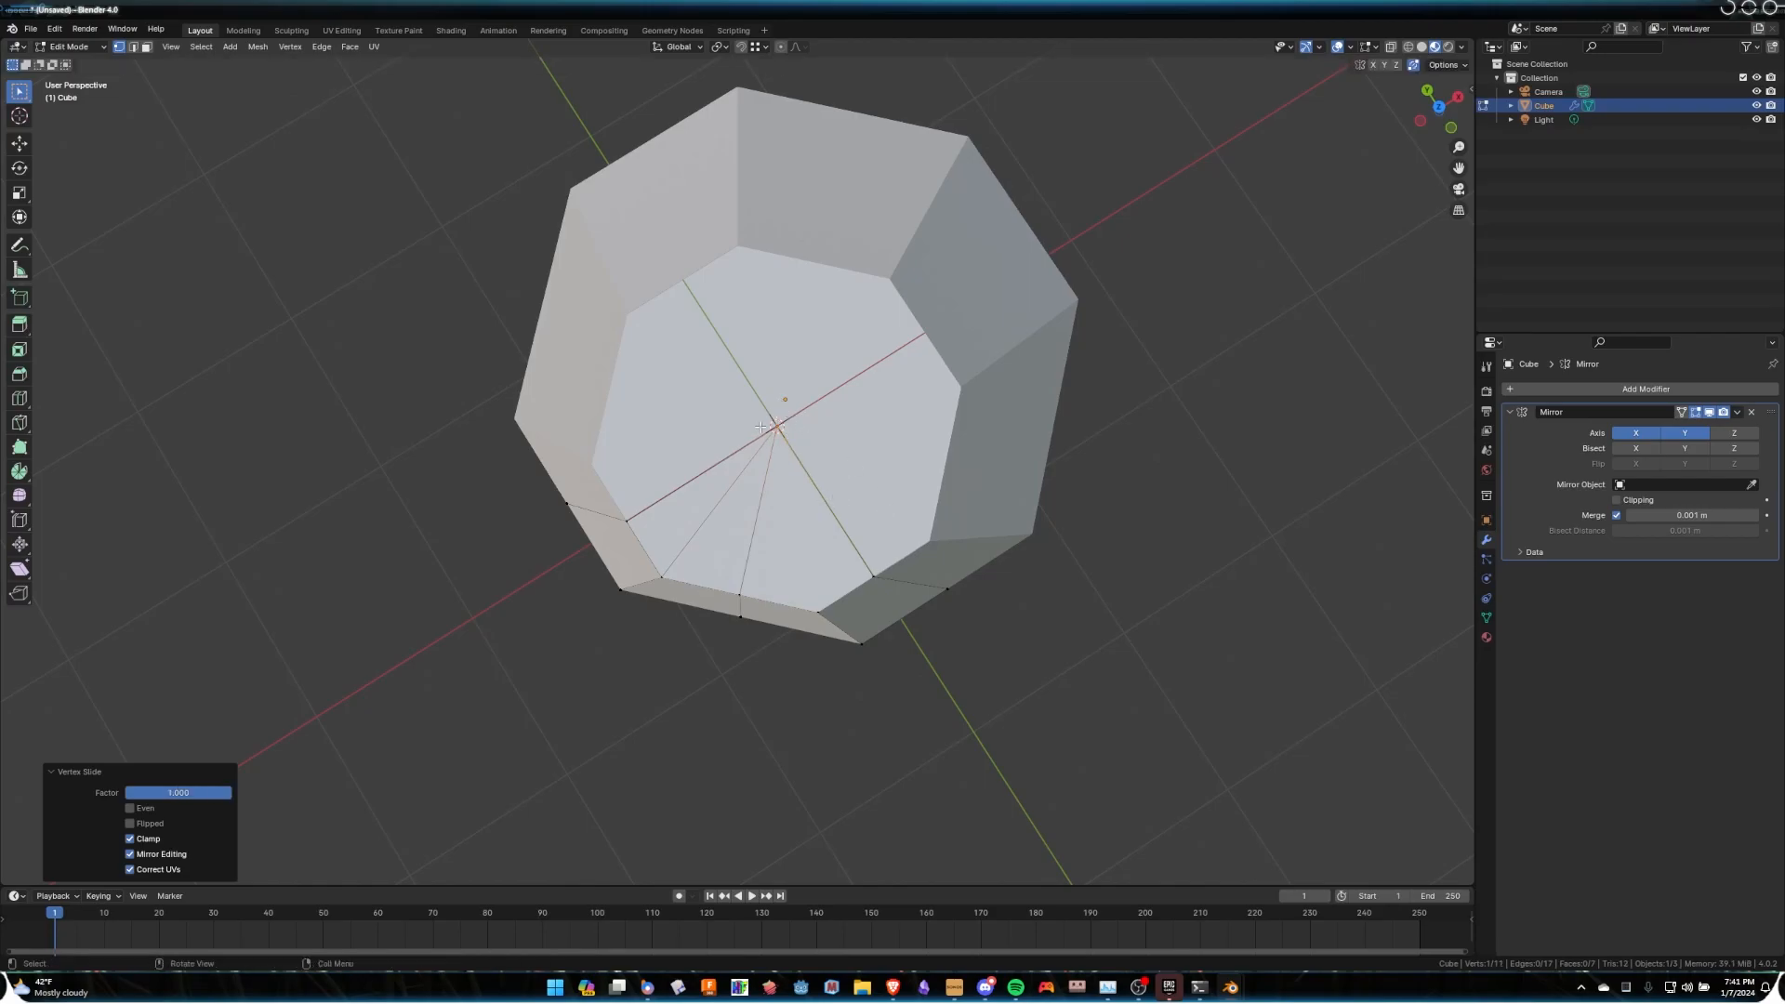
click(762, 426)
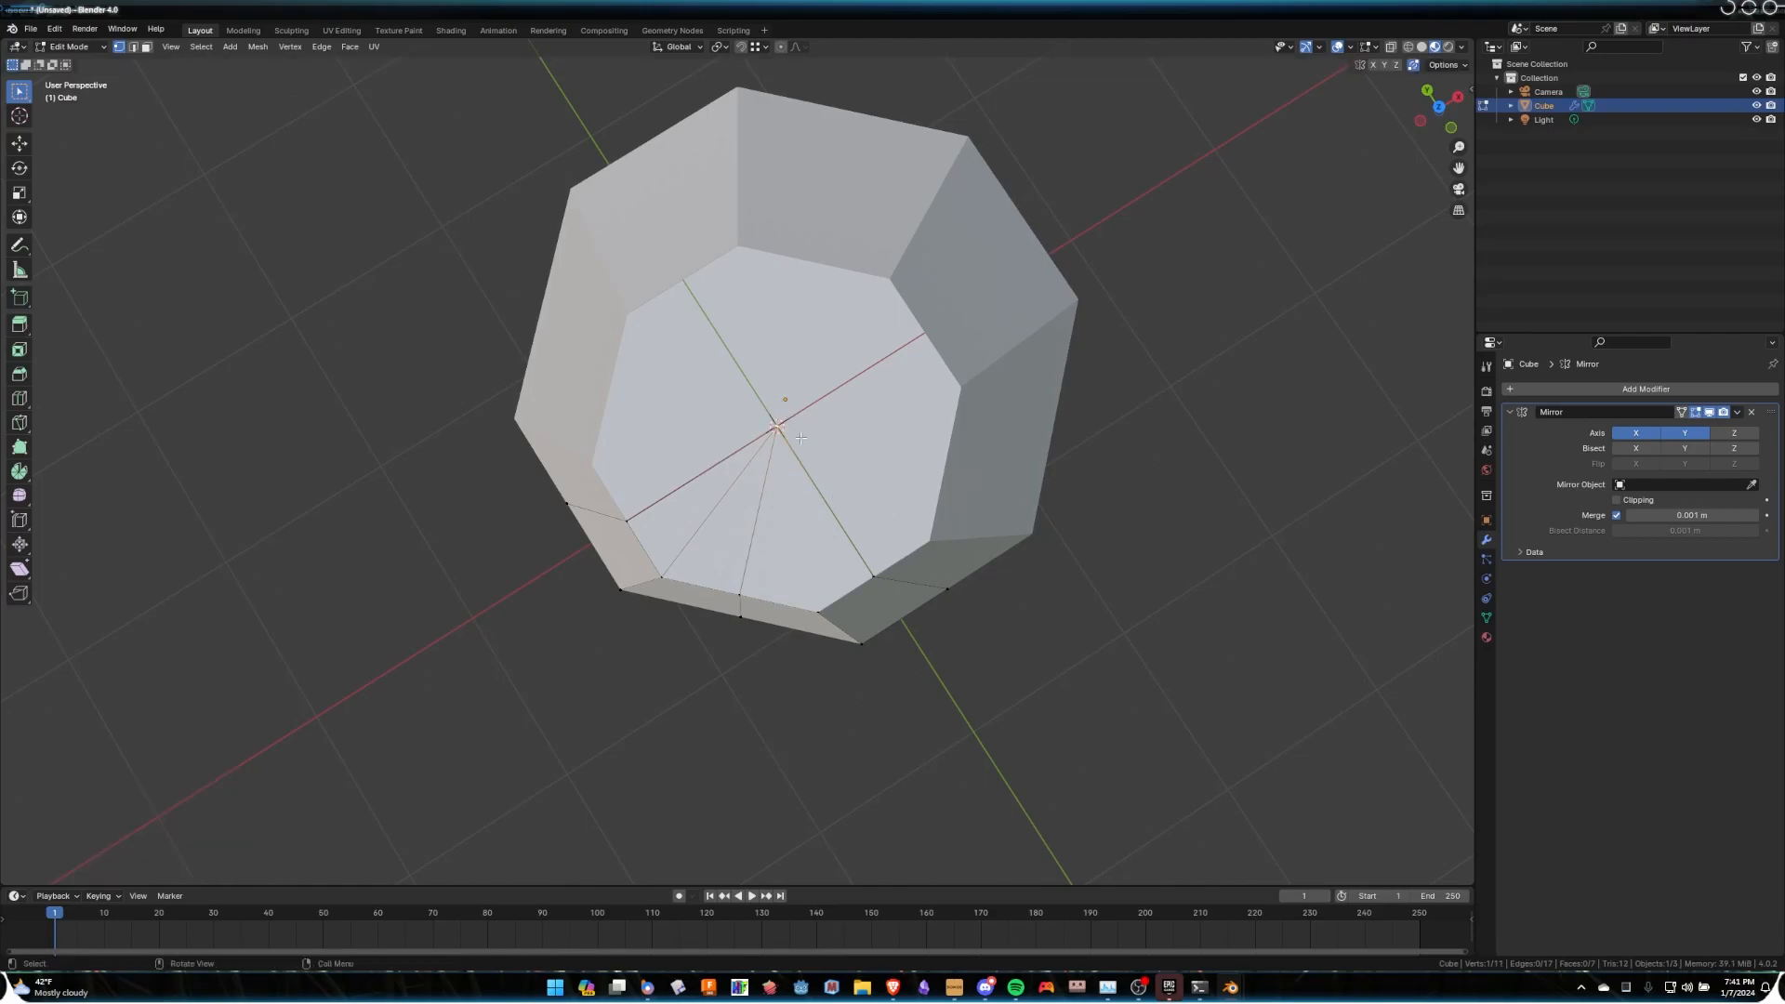
Switch to wireframe display and select both end vertices of the vertical loop cut through the diagonal wall in Edit Mode.
mouse_move(745, 520)
middle_down()
mouse_move(727, 505)
mouse_move(761, 545)
mouse_move(741, 540)
middle_up()
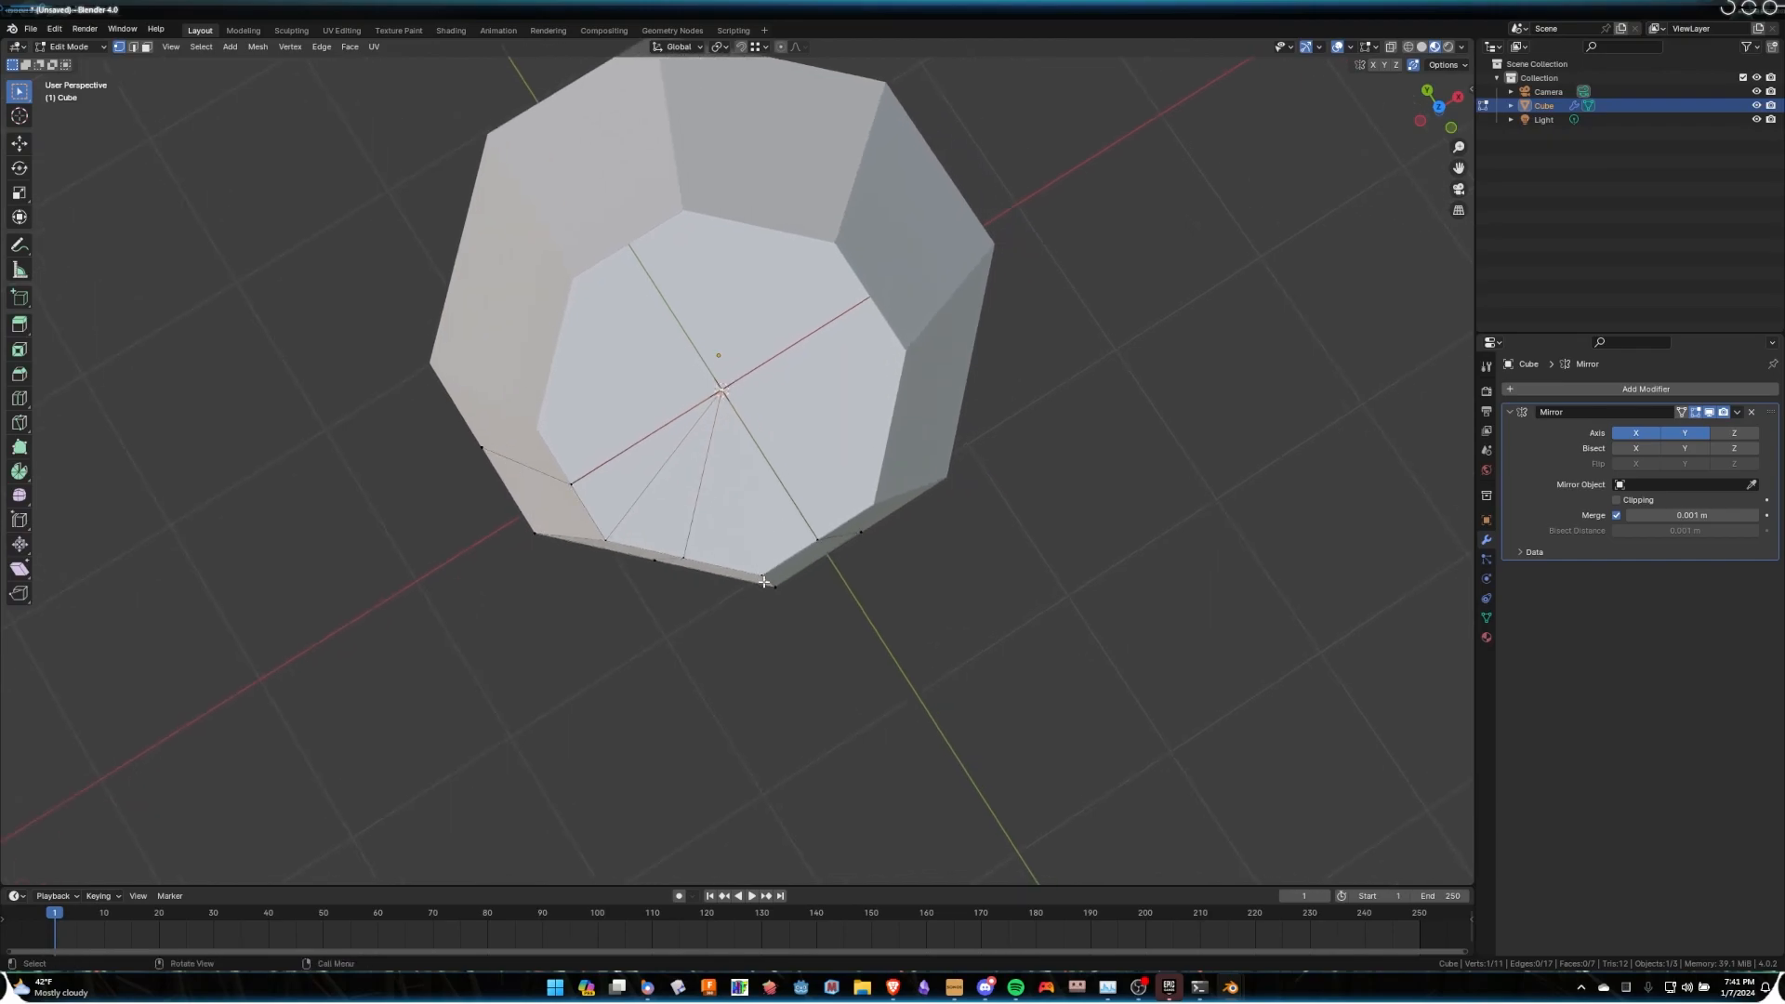
shift+click(746, 394)
key(Tab)
middle_drag(797, 539, 779, 471)
key(shift+z)
key(Tab)
click(748, 577)
shift+click(756, 448)
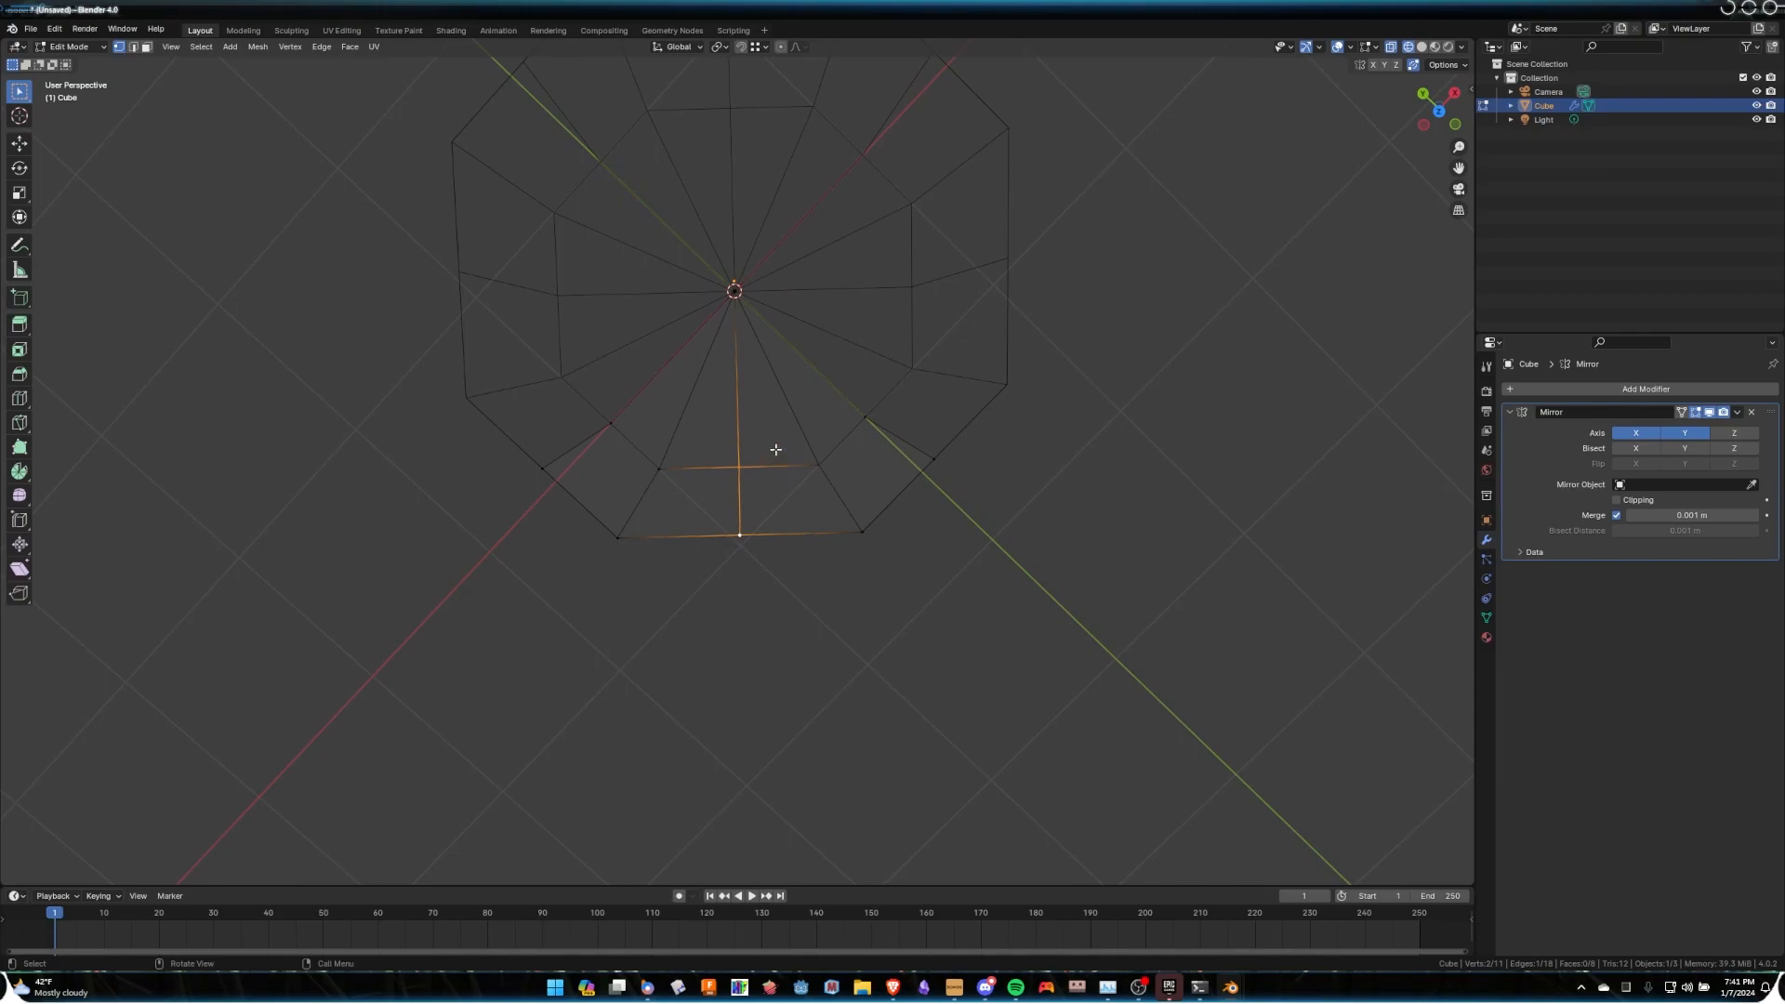
key(g)
key(g)
right_click(754, 349)
middle_drag(754, 347, 747, 536)
key(g)
key(g)
right_click(743, 503)
key(g)
key(g)
right_click(705, 542)
Slide the diagonal wall's middle bottom vertex inward along its edge toward the centre by a factor of about 0.25.
click(743, 484)
key(g)
key(g)
click(734, 549)
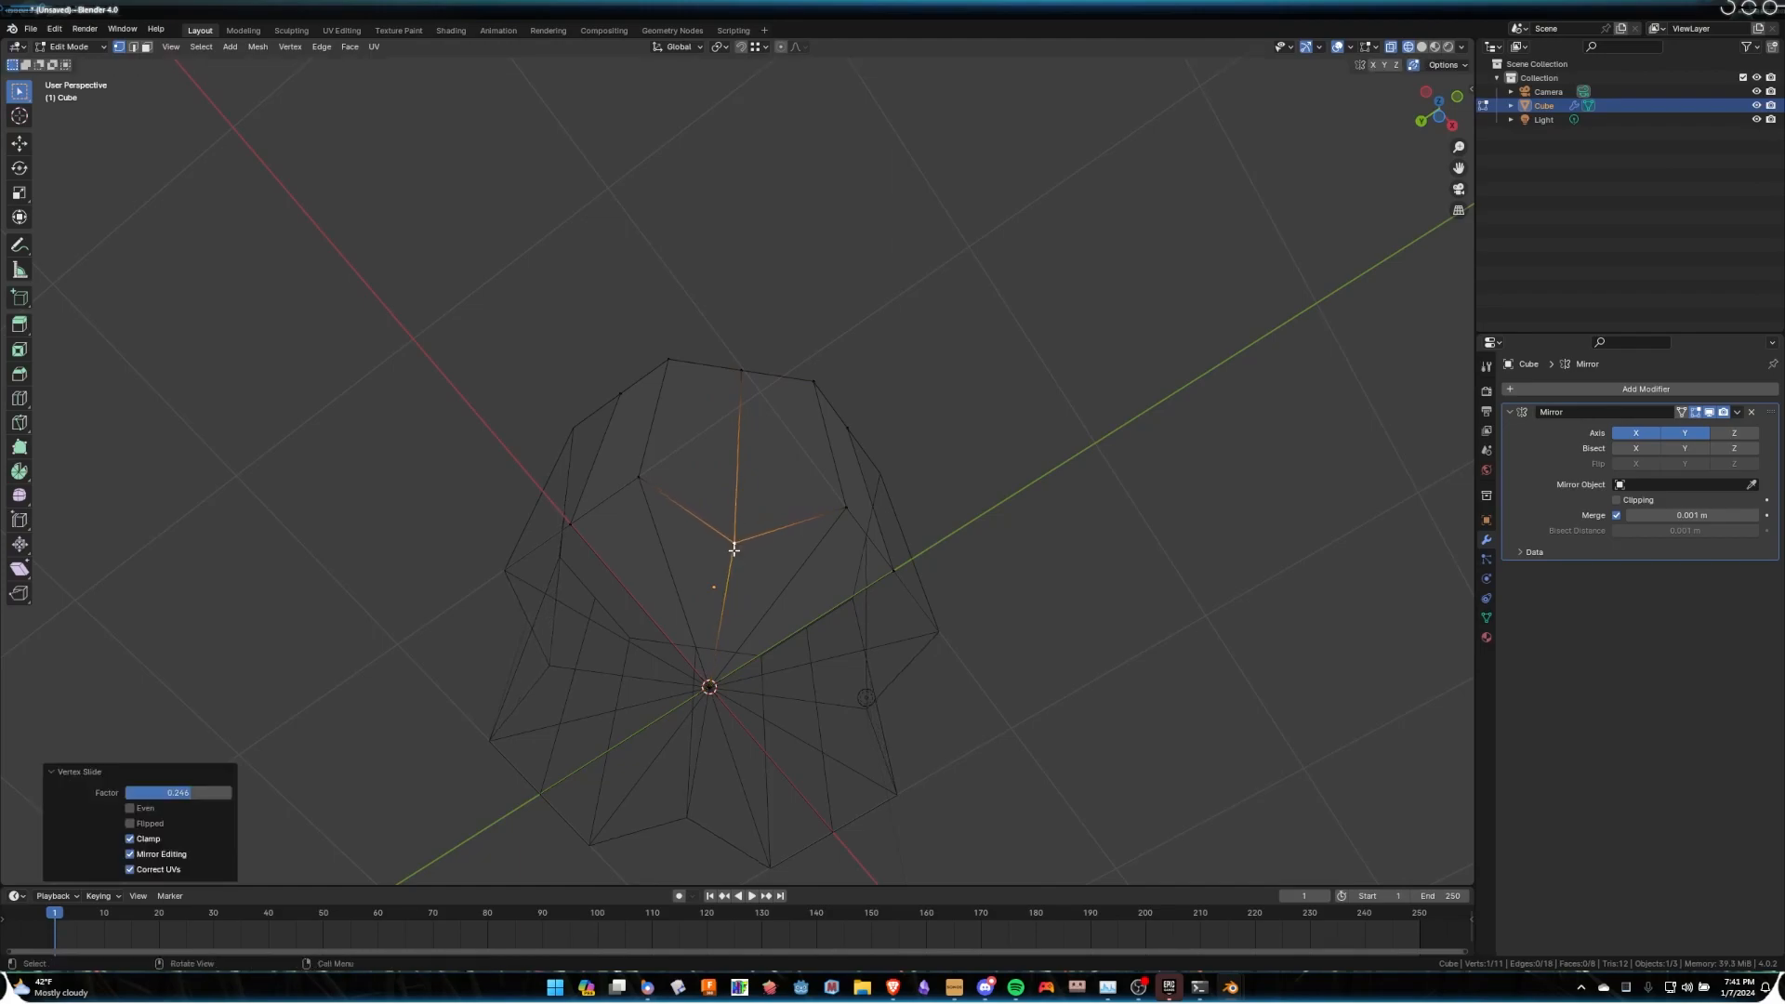
Enable snapping and move the diagonal wall's middle top vertex along global X, snapped to the indented bottom vertex.
click(743, 363)
middle_drag(779, 265, 793, 212)
click(740, 47)
middle_drag(776, 306, 739, 424)
scroll(695, 381, up, 1)
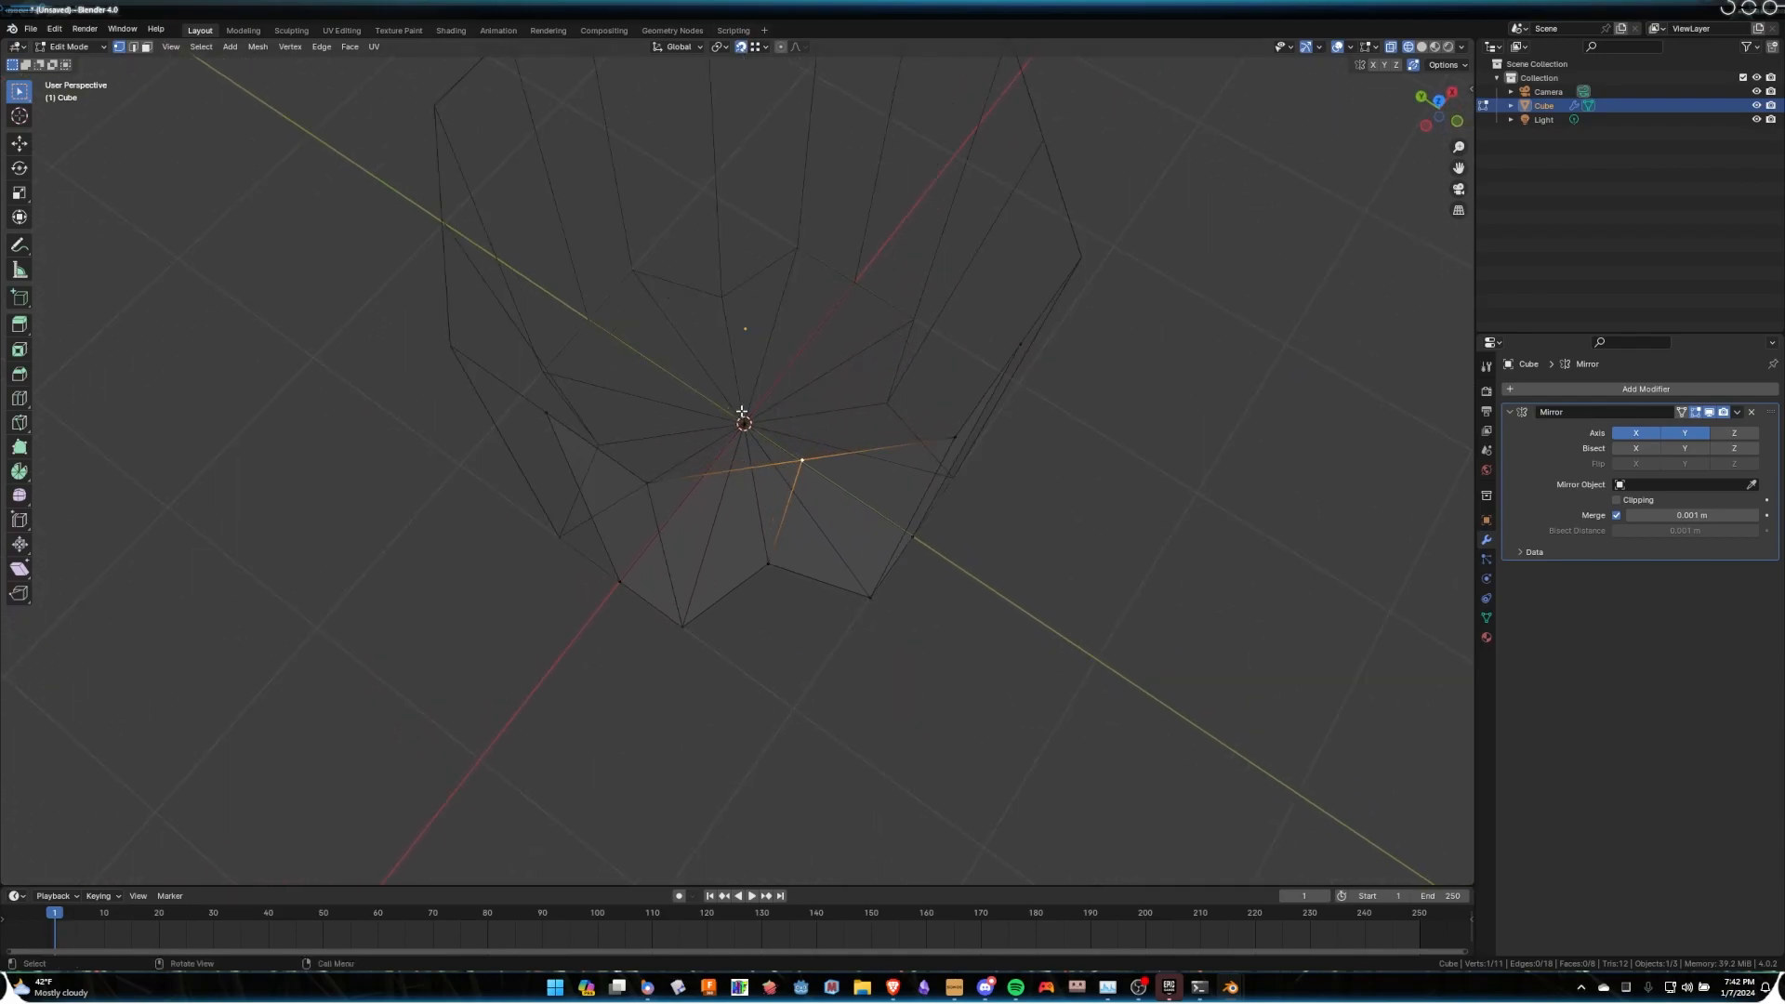
middle_drag(777, 564, 723, 594)
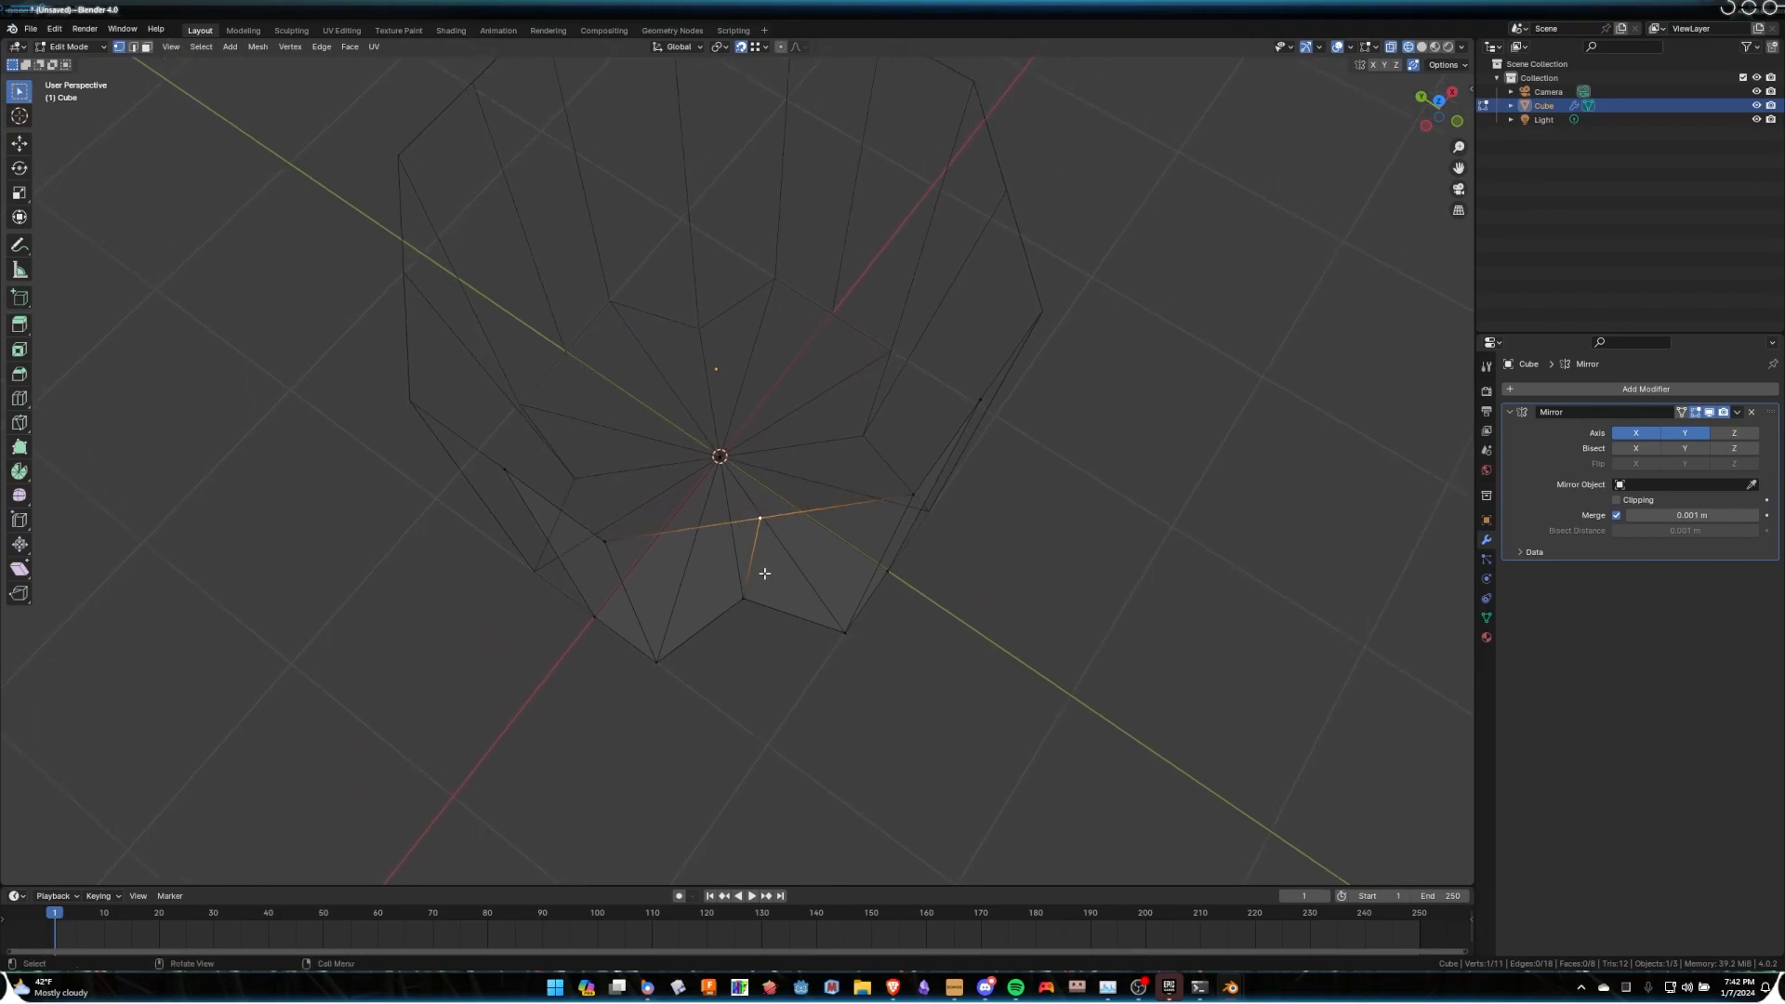
key(g)
key(x)
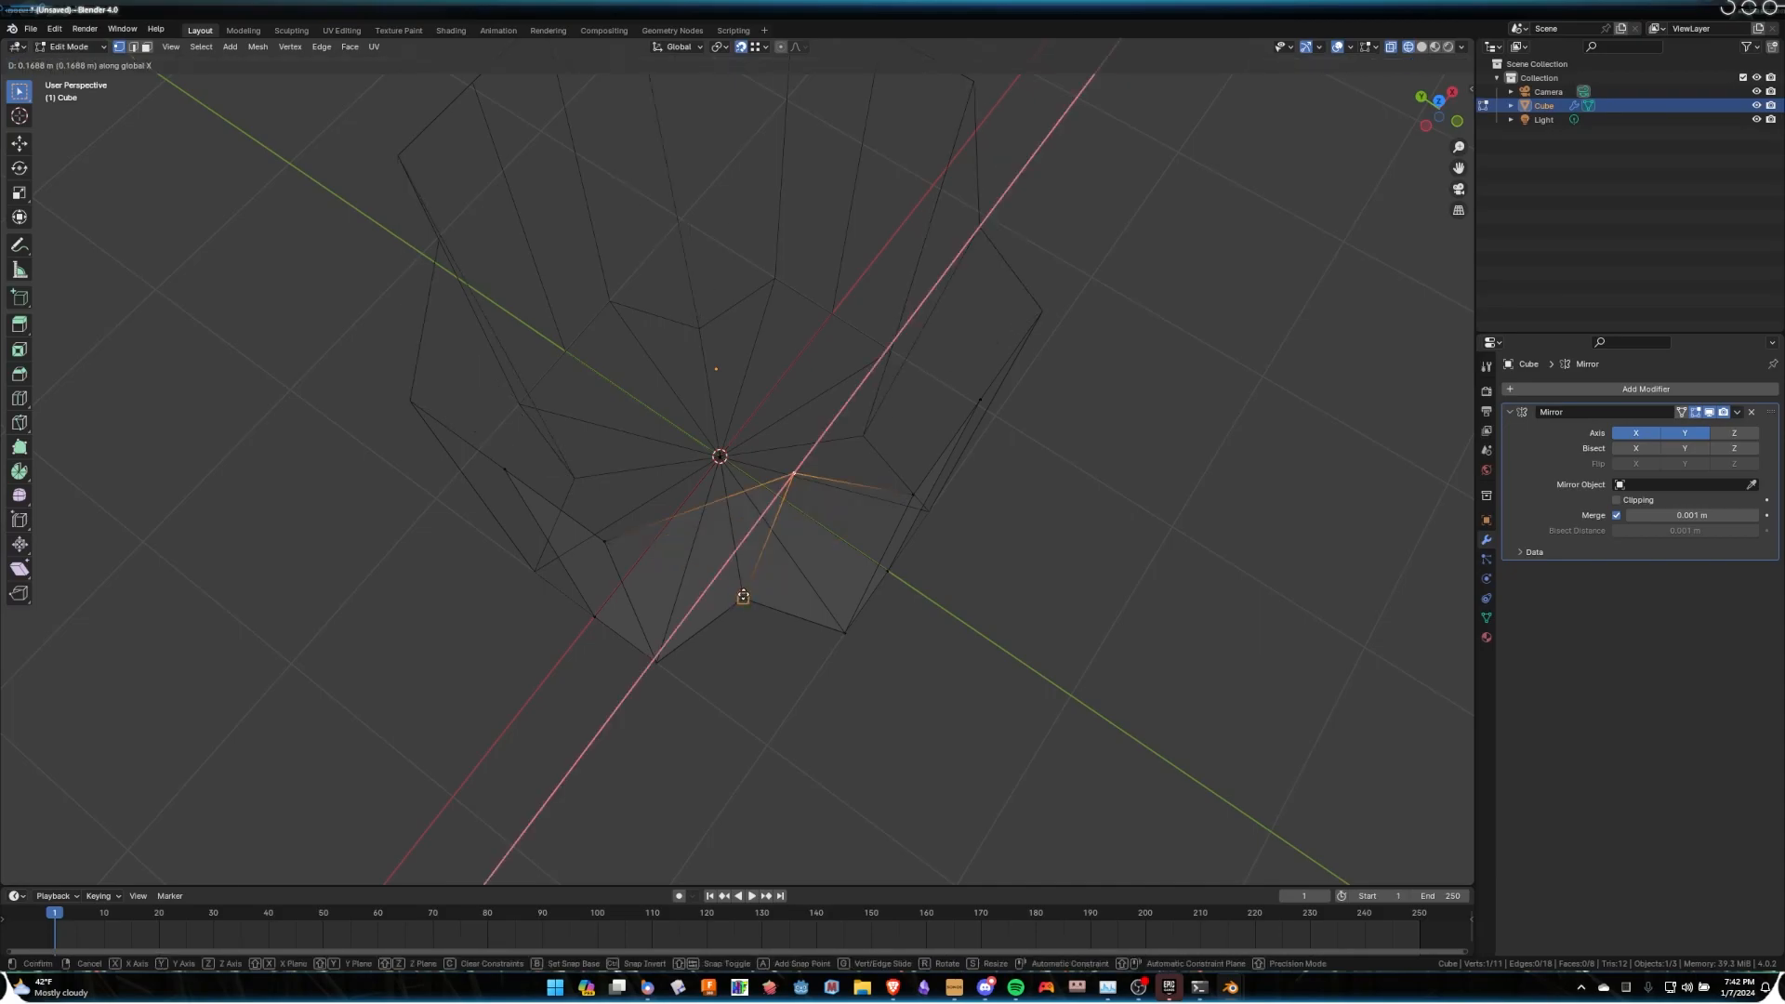
click(742, 596)
Add four evenly spaced horizontal loop cuts around the quarter's wall without sliding them.
middle_drag(740, 598, 873, 605)
key(Tab)
key(Tab)
key(ctrl+r)
scroll(768, 530, up, 3)
click(766, 540)
click(766, 539)
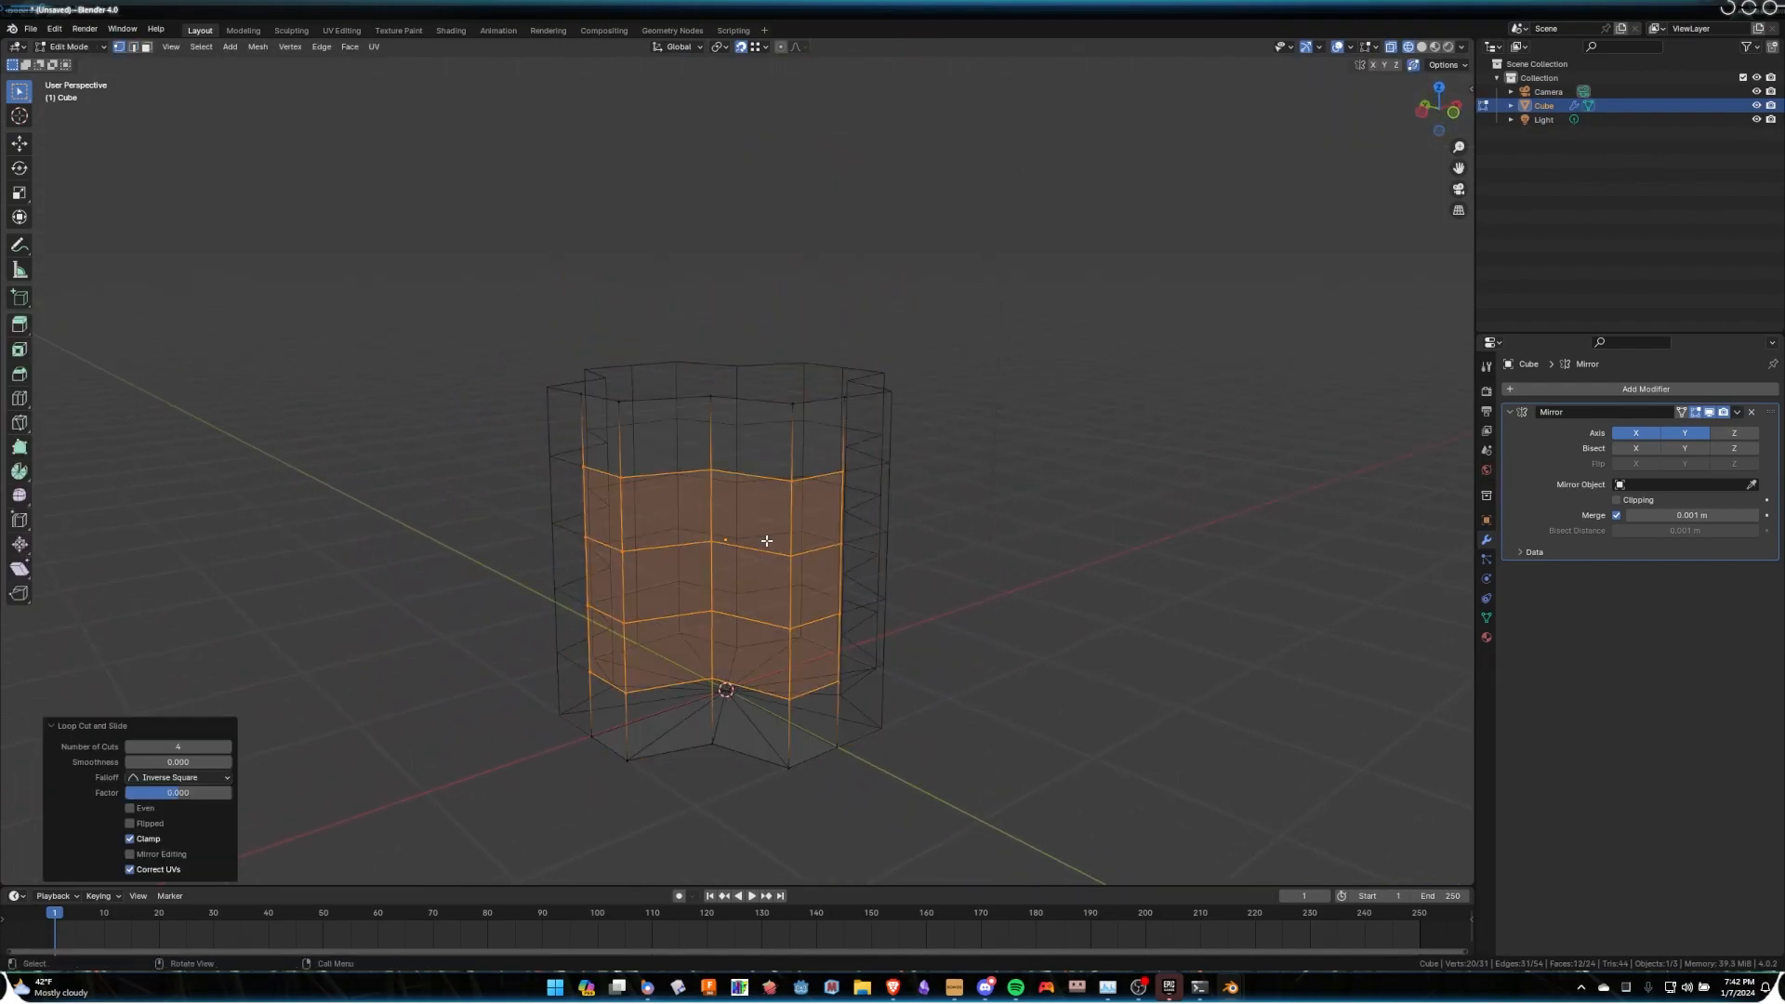
Add a Simple Deform modifier in Object Mode that twists the vessel 90° around the Z axis.
key(Tab)
click(1560, 390)
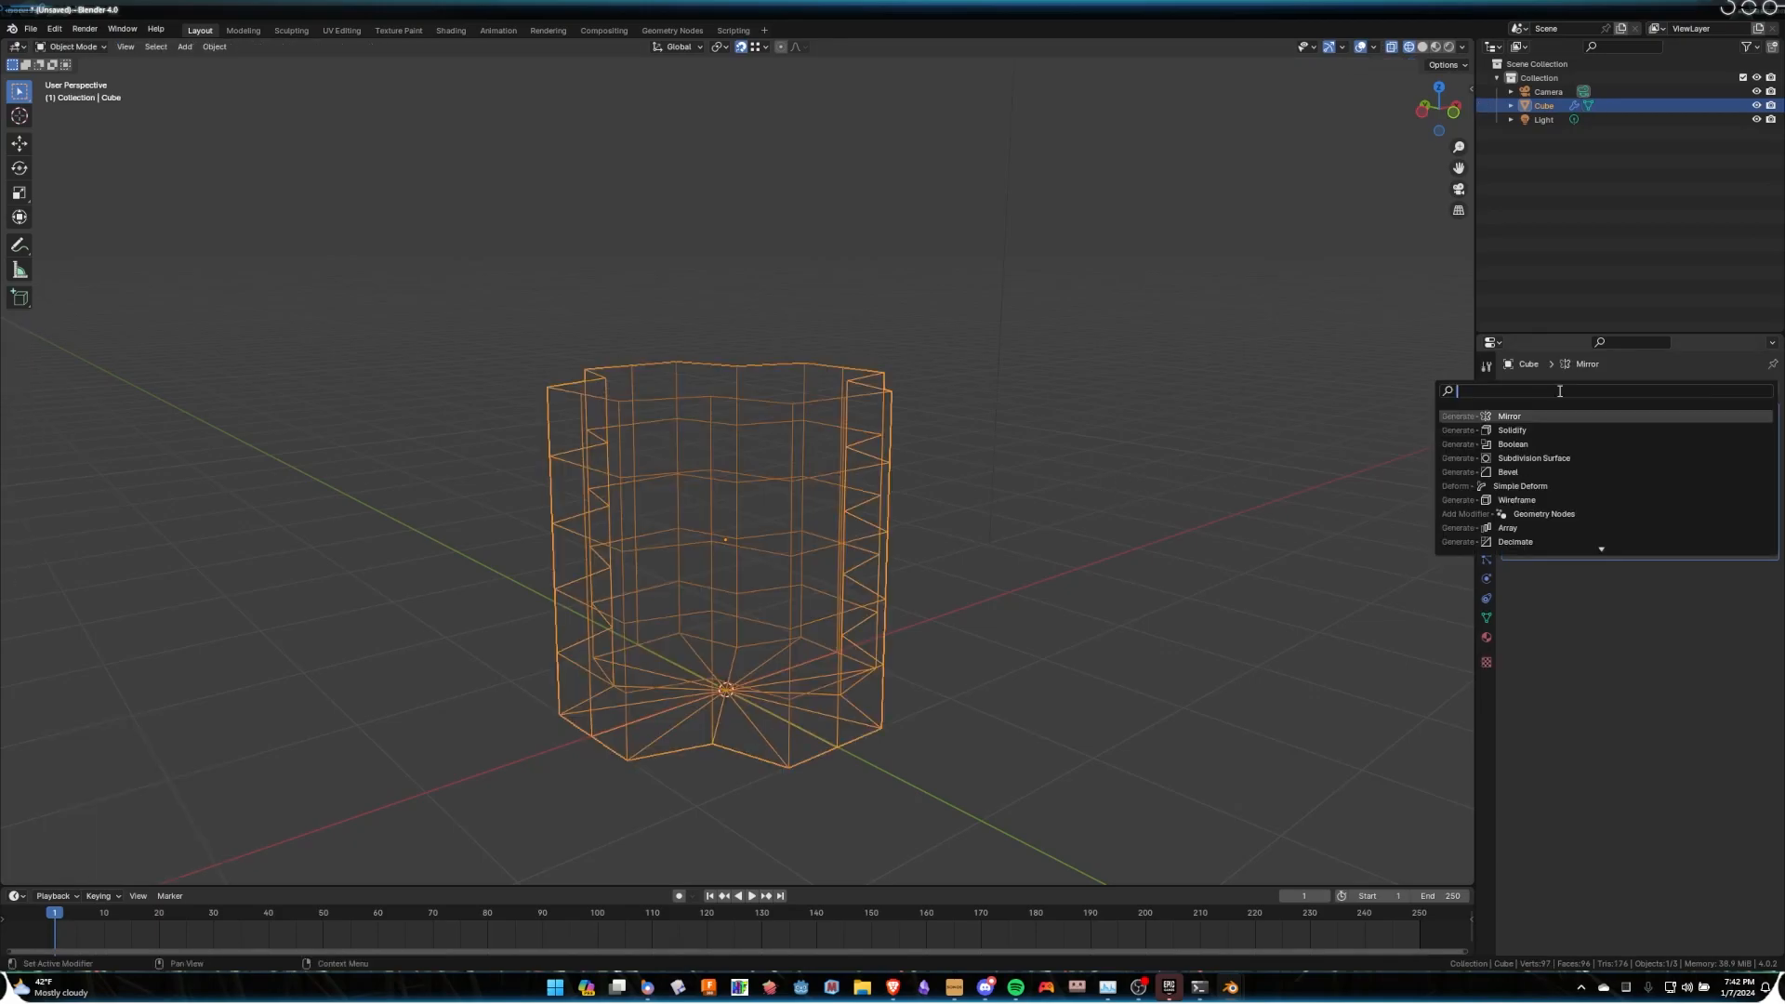
text(simple)
key(Return)
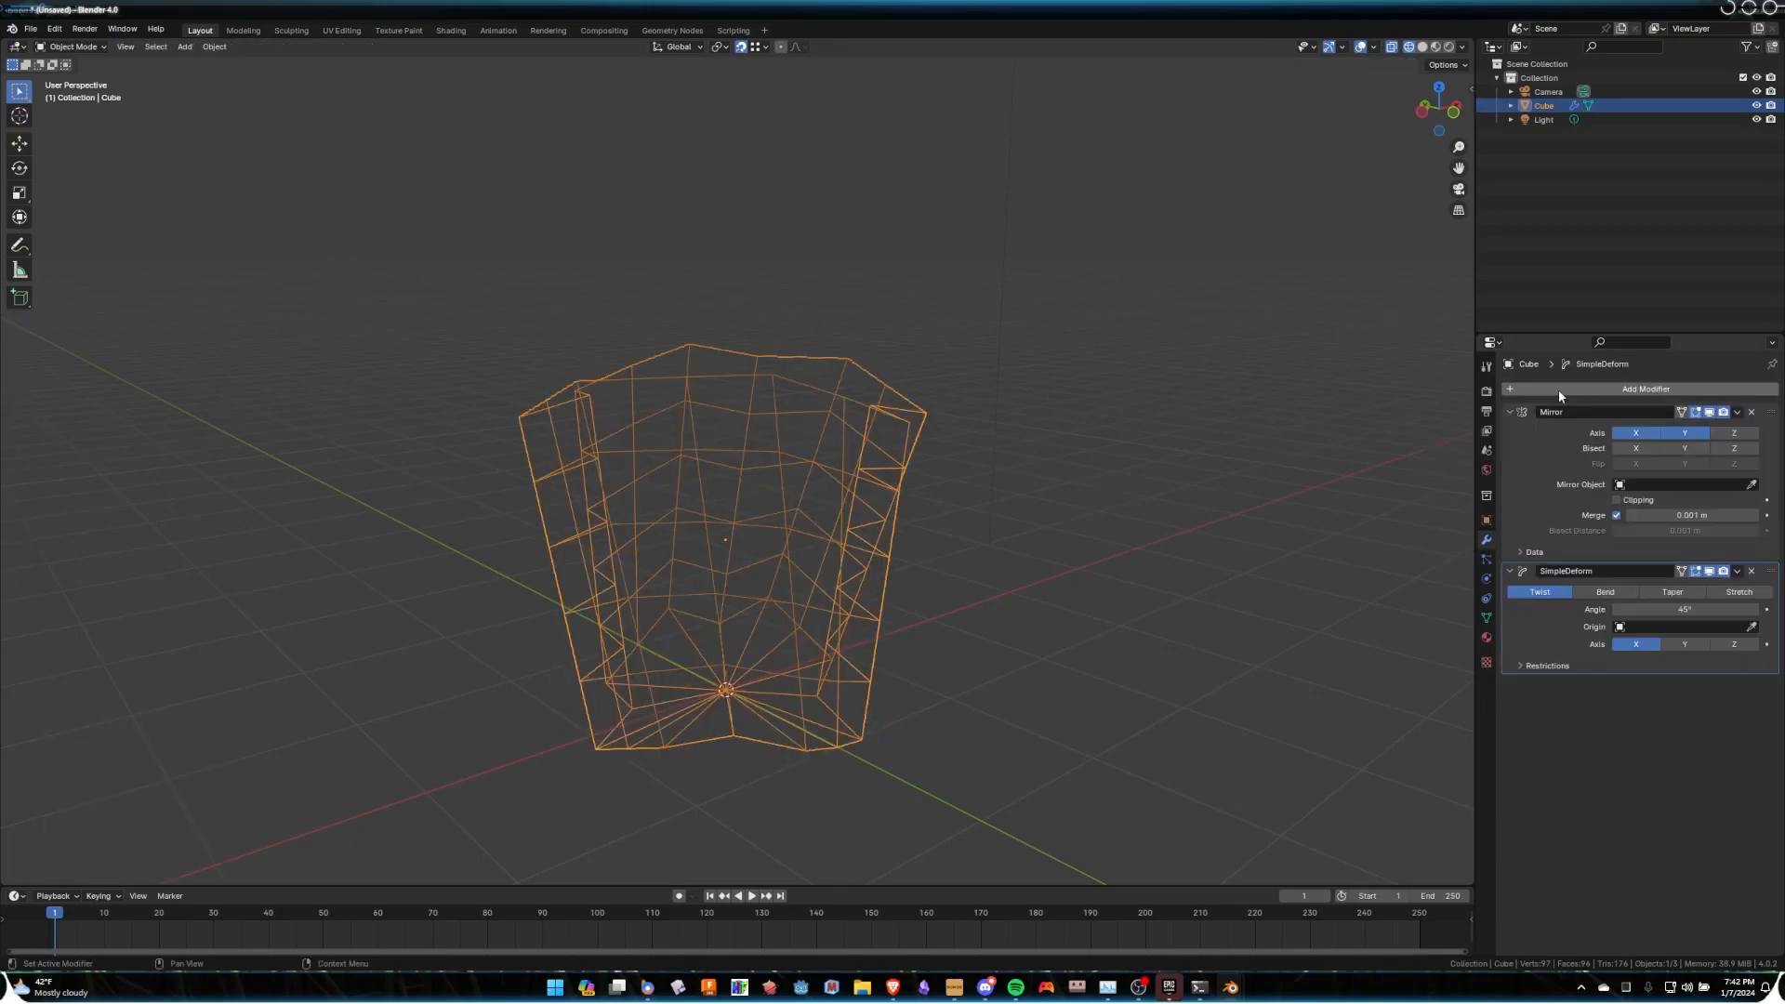
click(1715, 644)
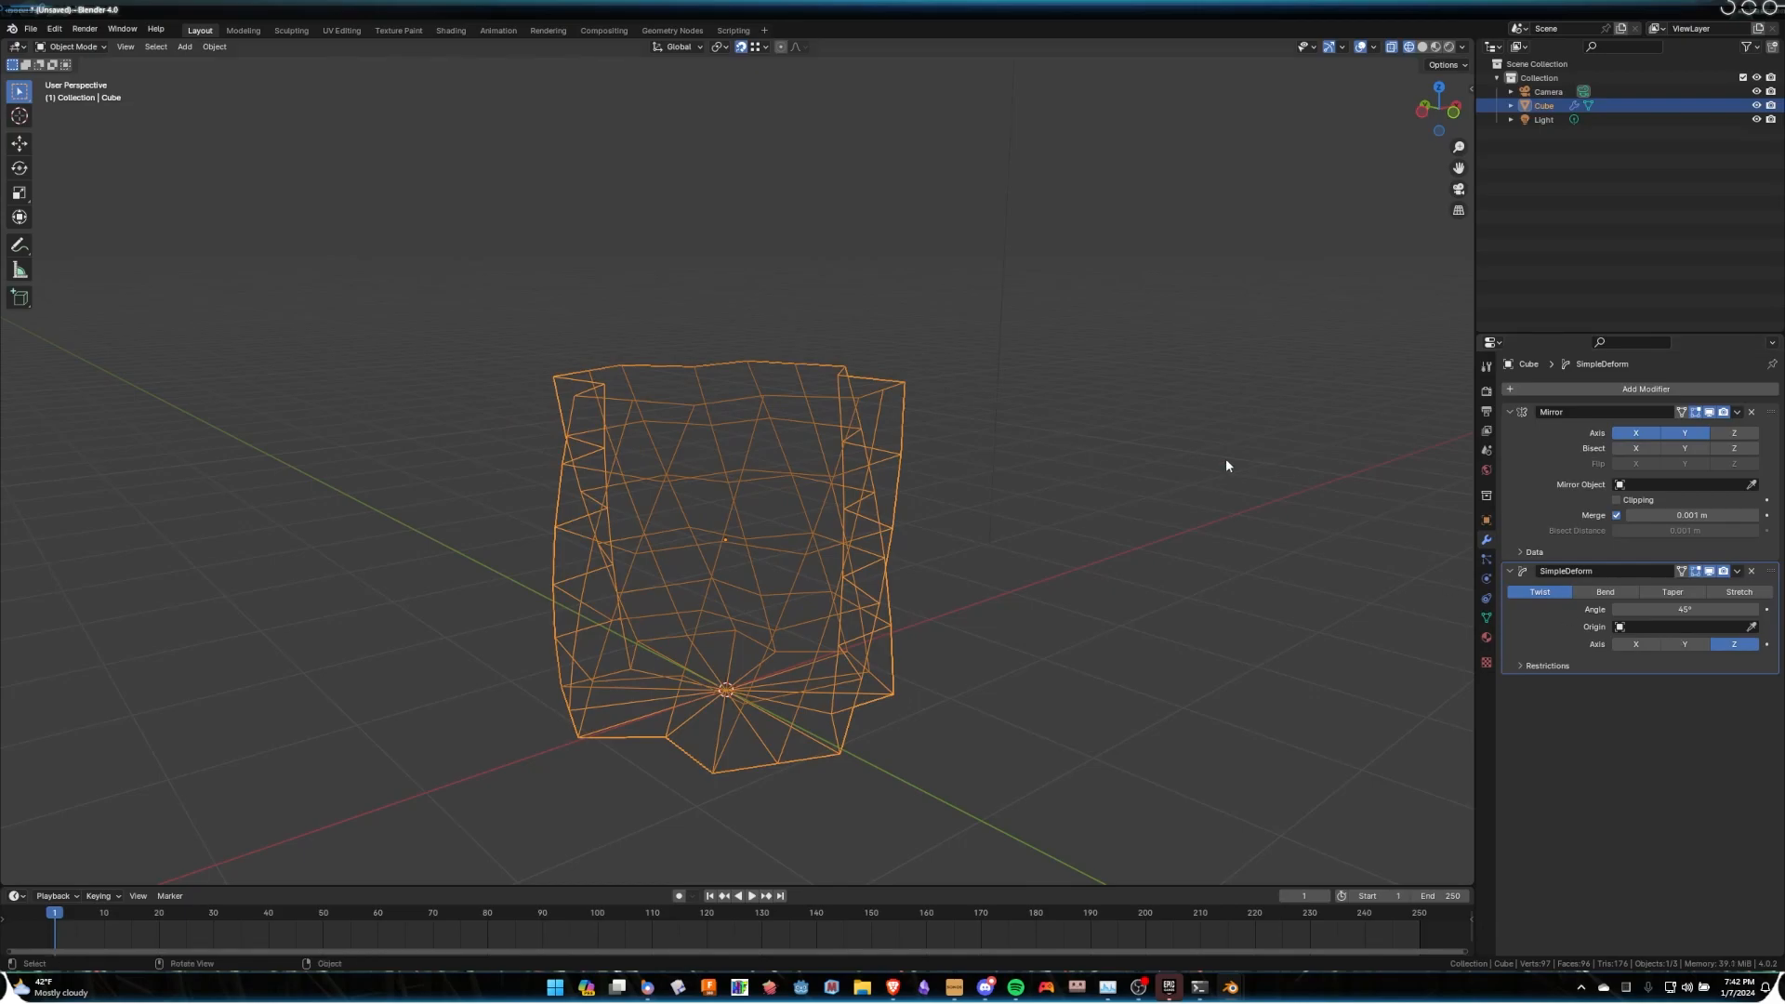
click(1686, 609)
text(9)
key(Return)
Show the twisted vessel in Material Preview shading and inspect its shape from the side.
click(1145, 437)
key(z)
click(1187, 681)
middle_drag(1122, 499, 811, 449)
click(810, 449)
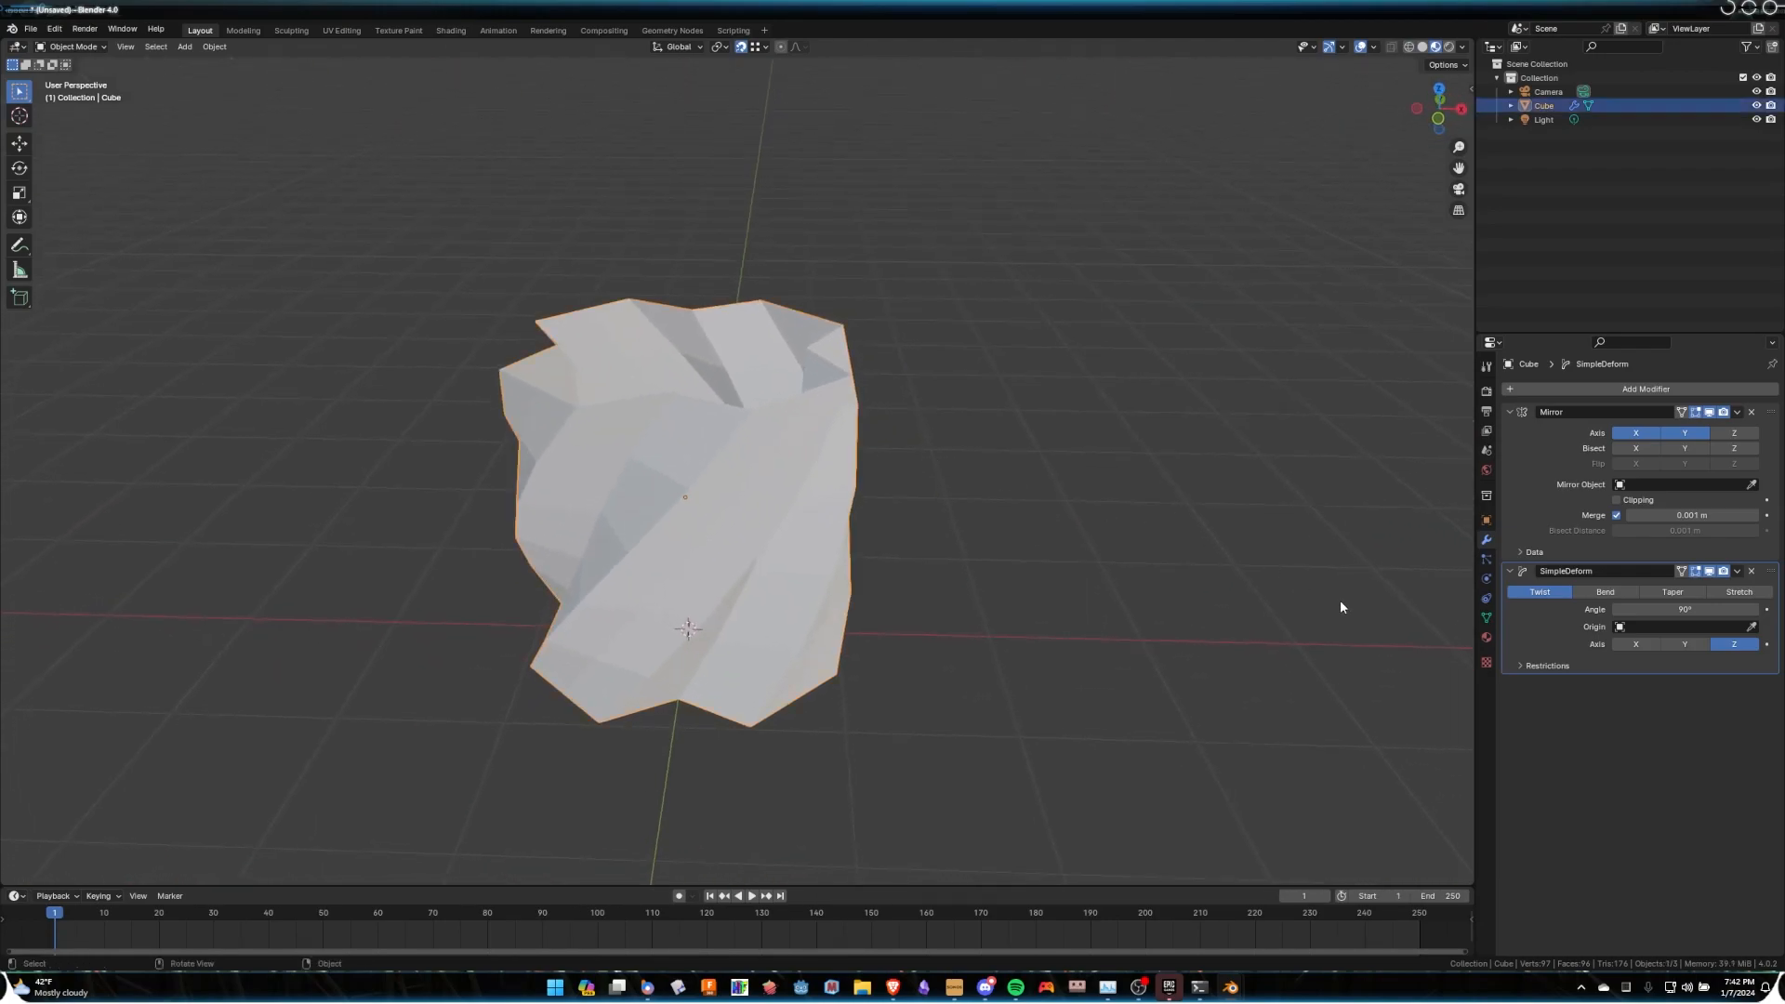
Switch to Solid shading with a red MatCap and give the vessel a new material.
click(1486, 637)
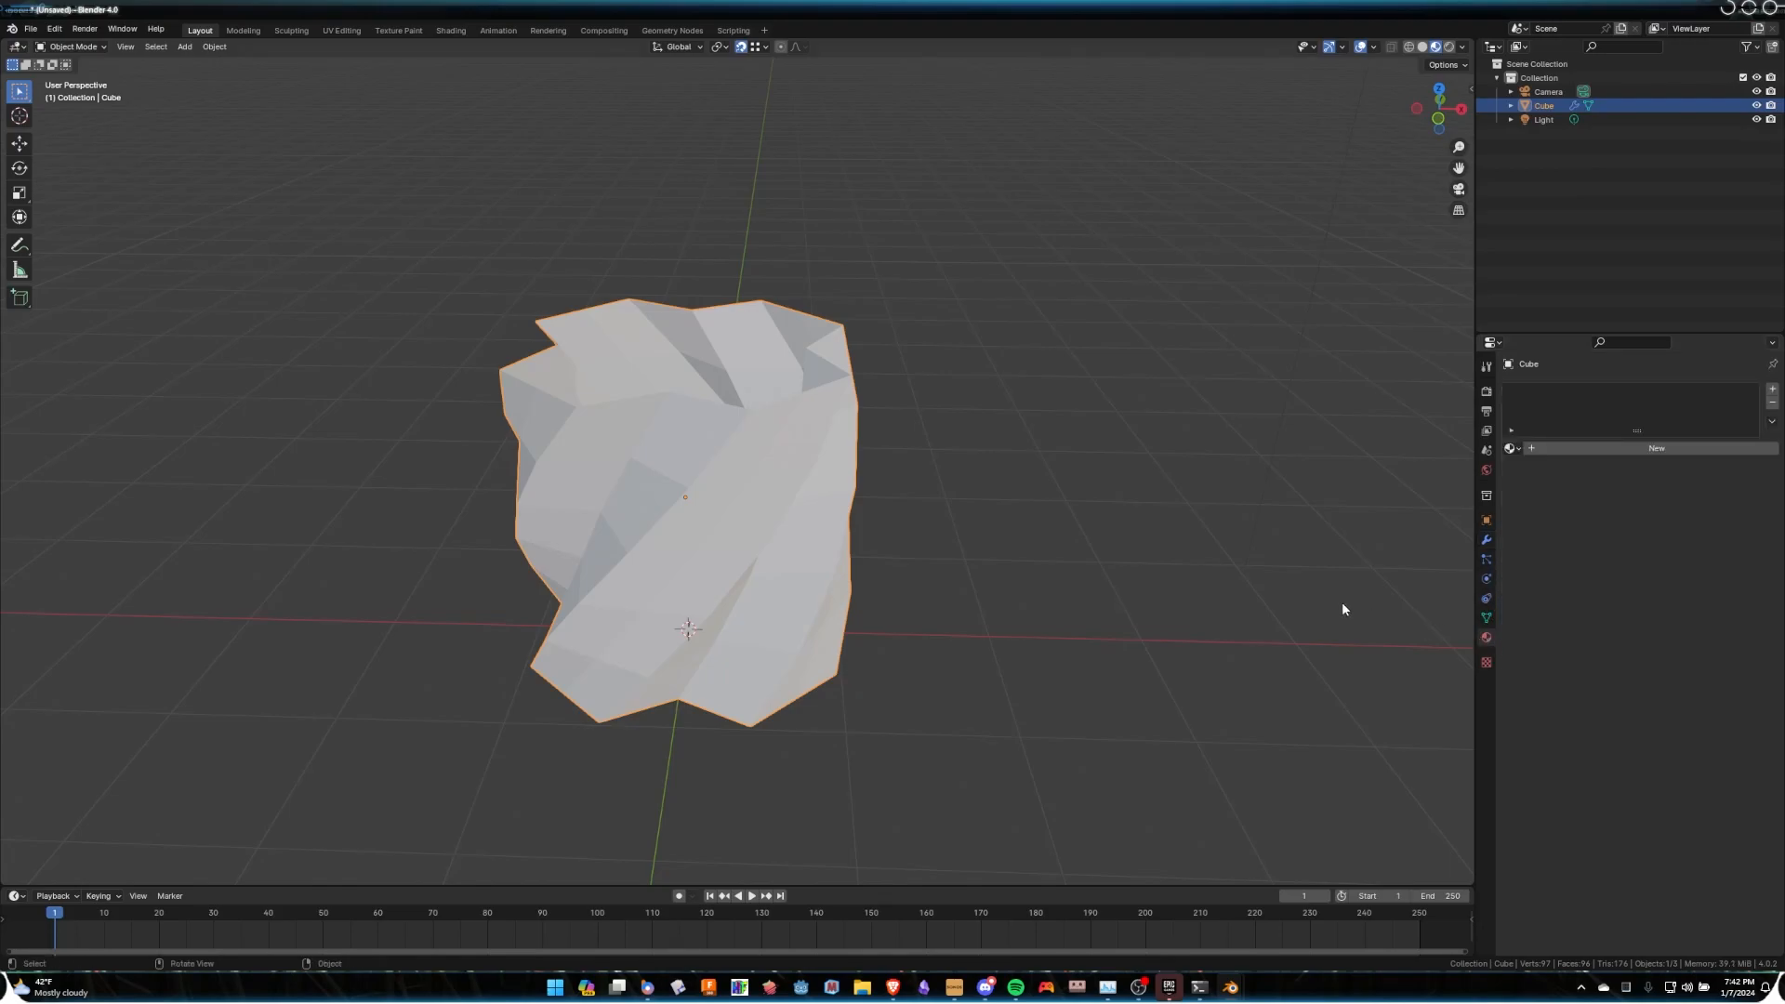
key(z)
click(1421, 604)
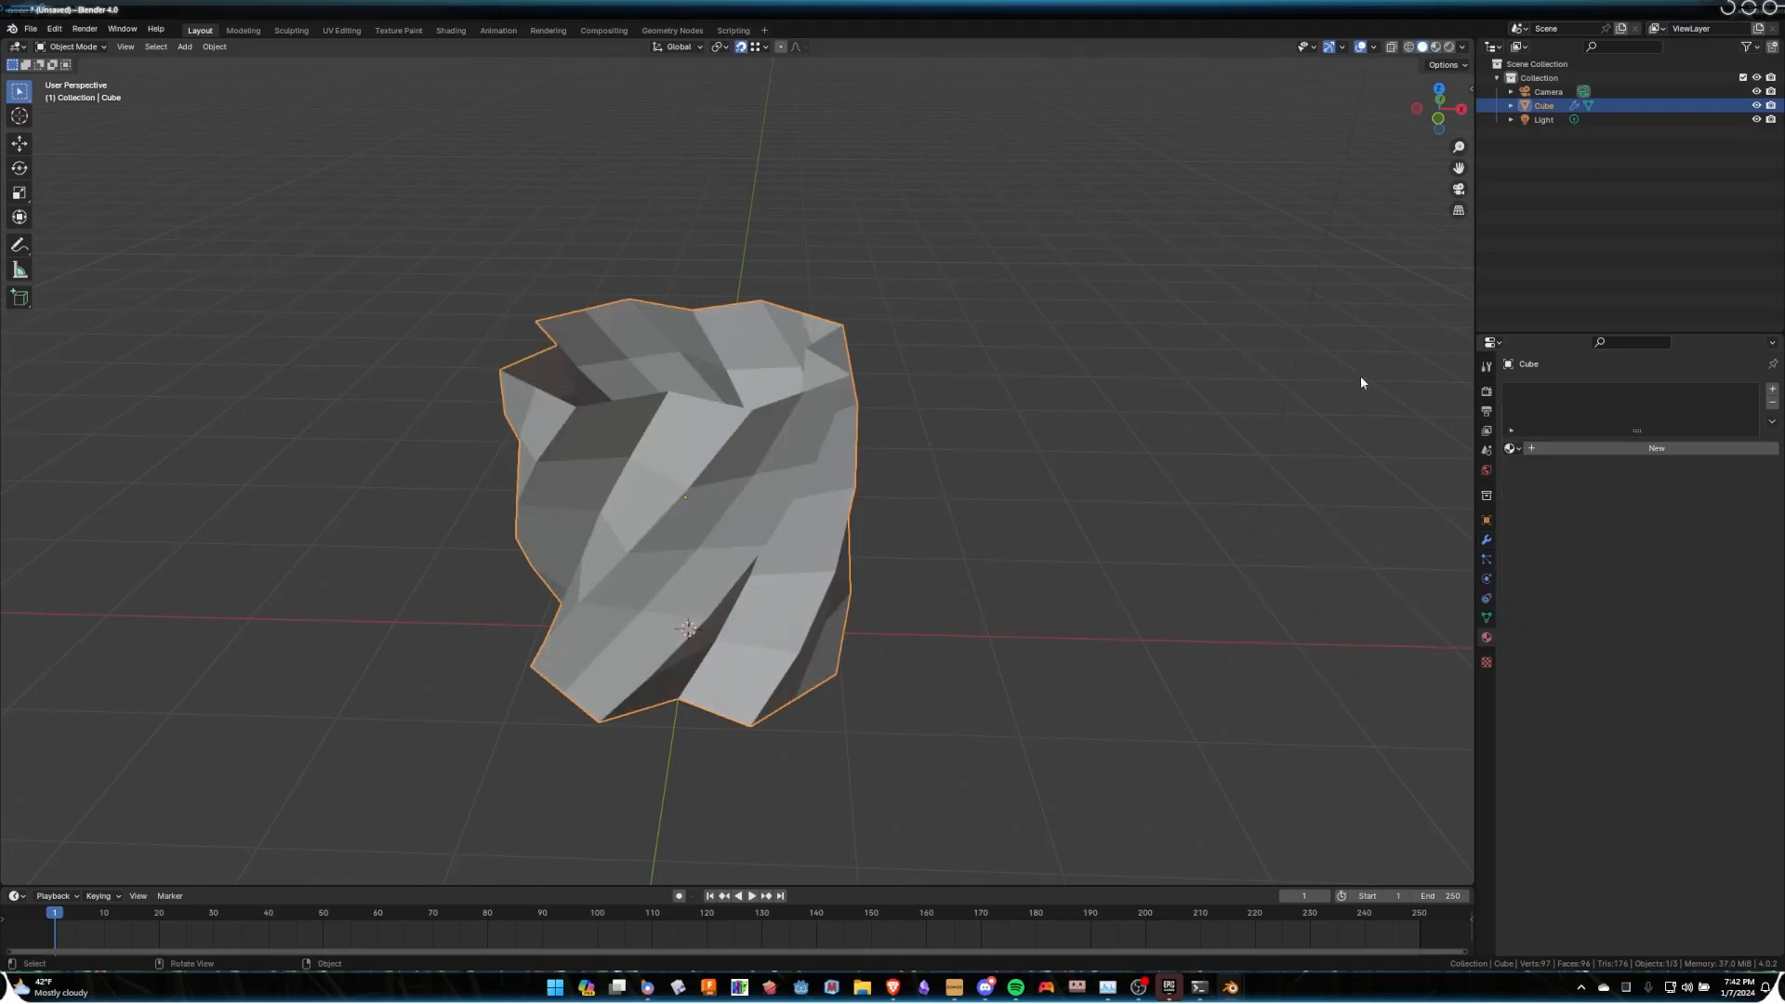
click(1462, 46)
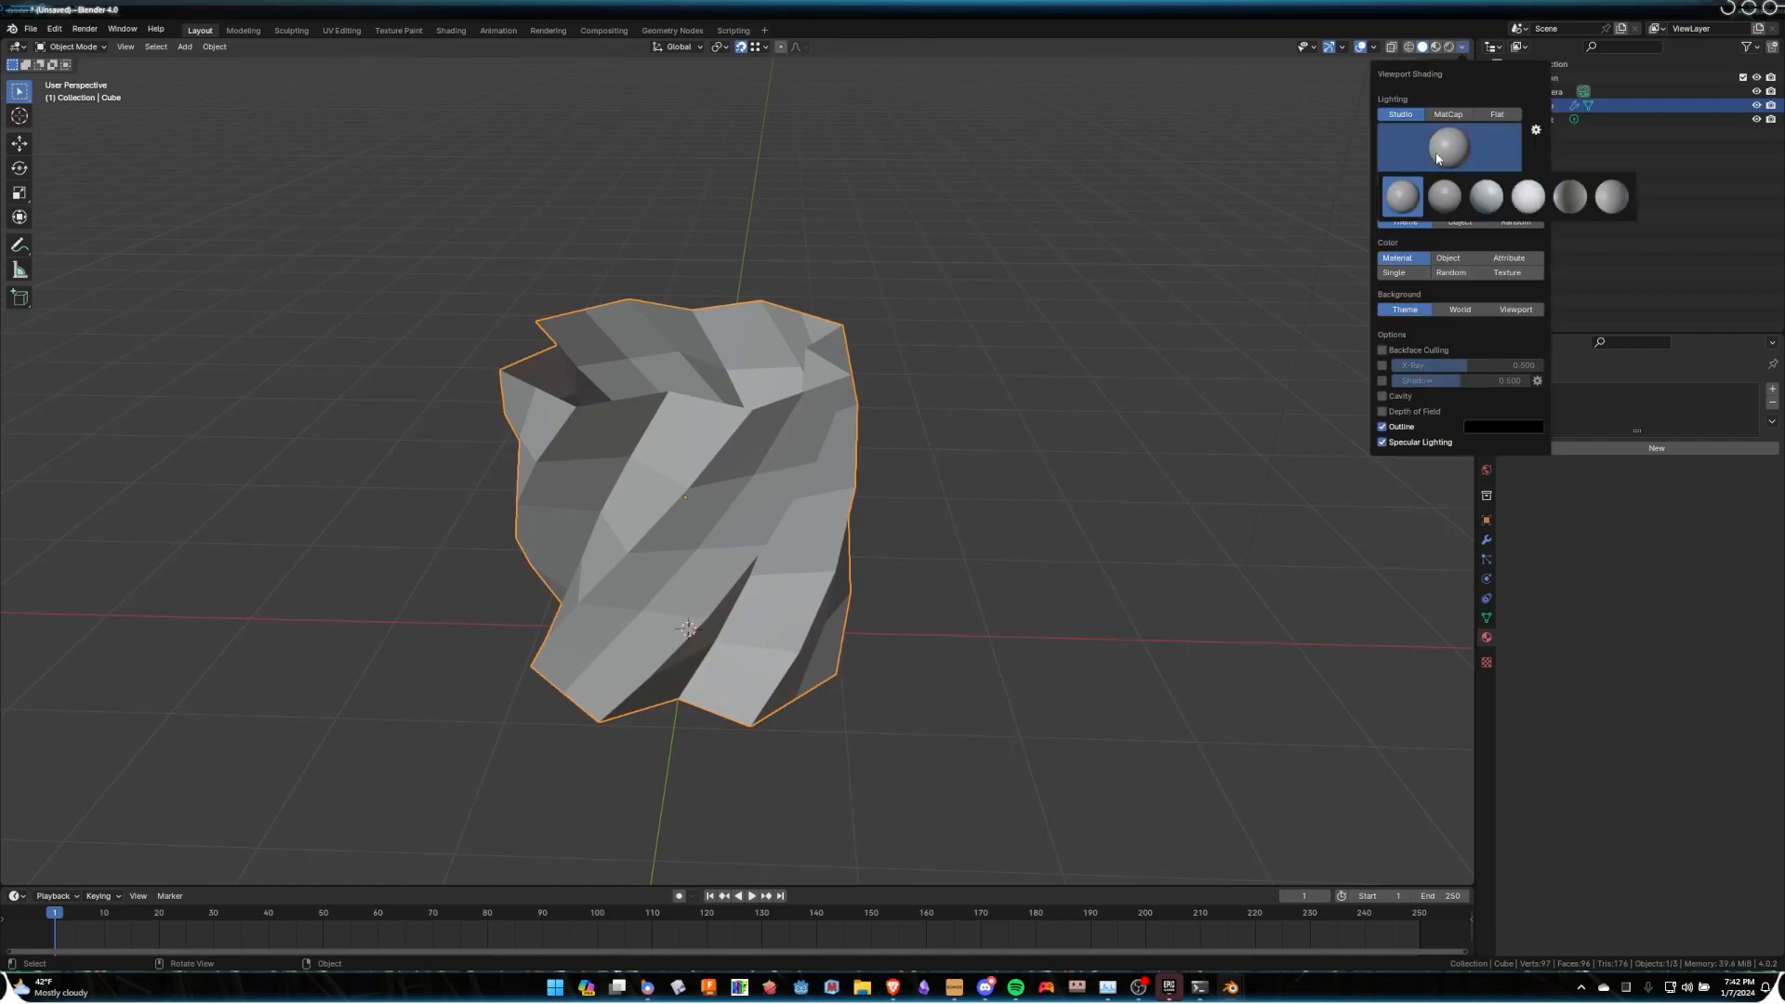
click(1447, 115)
click(1464, 151)
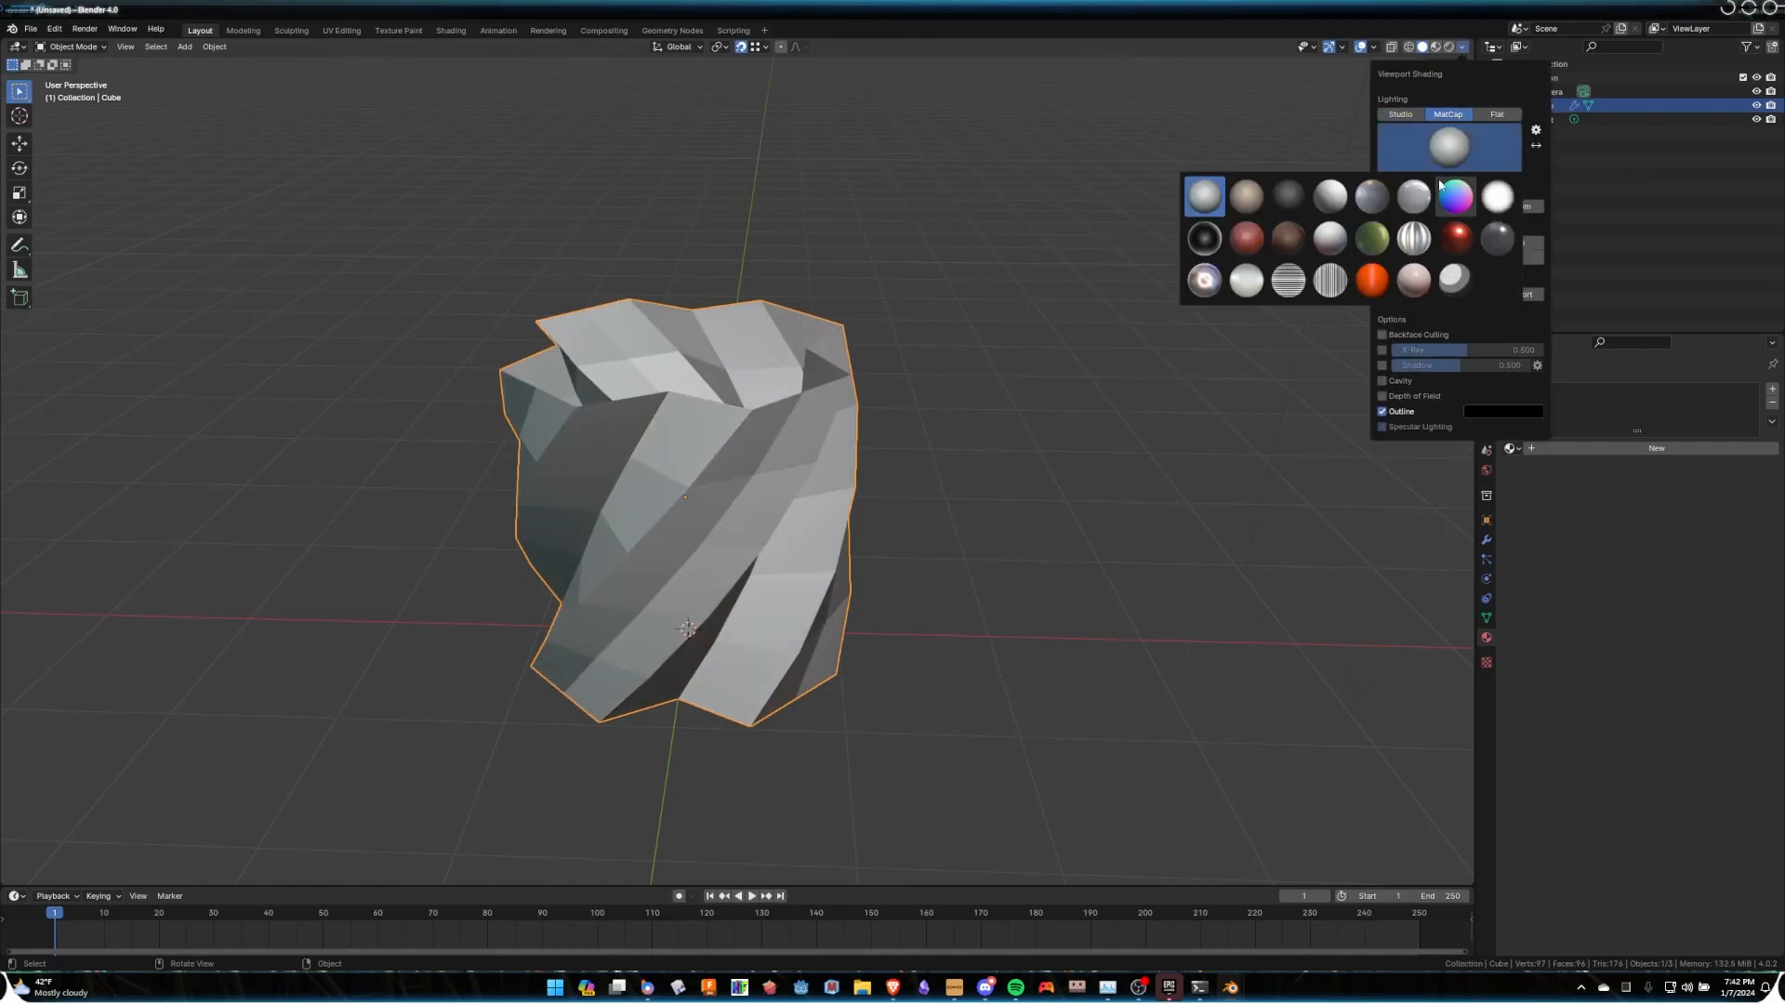
middle_drag(966, 328, 948, 386)
click(1565, 449)
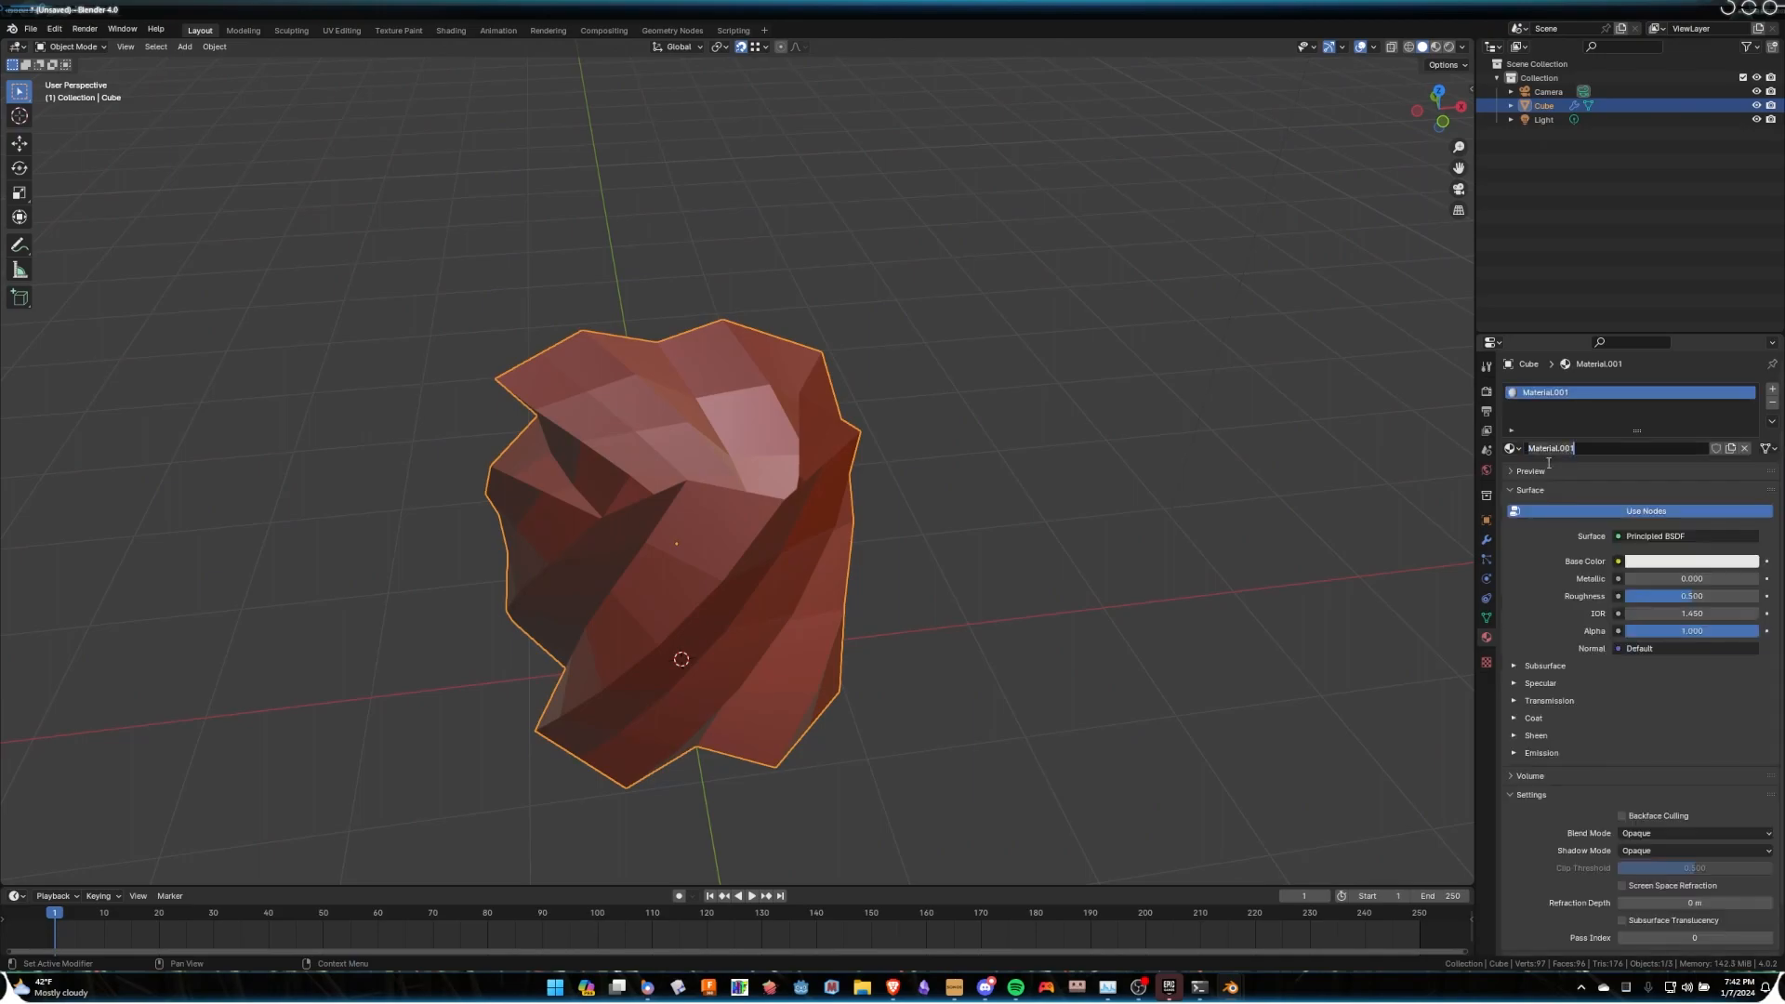
Add a Wireframe modifier after the Simple Deform and reselect the vessel.
click(1485, 539)
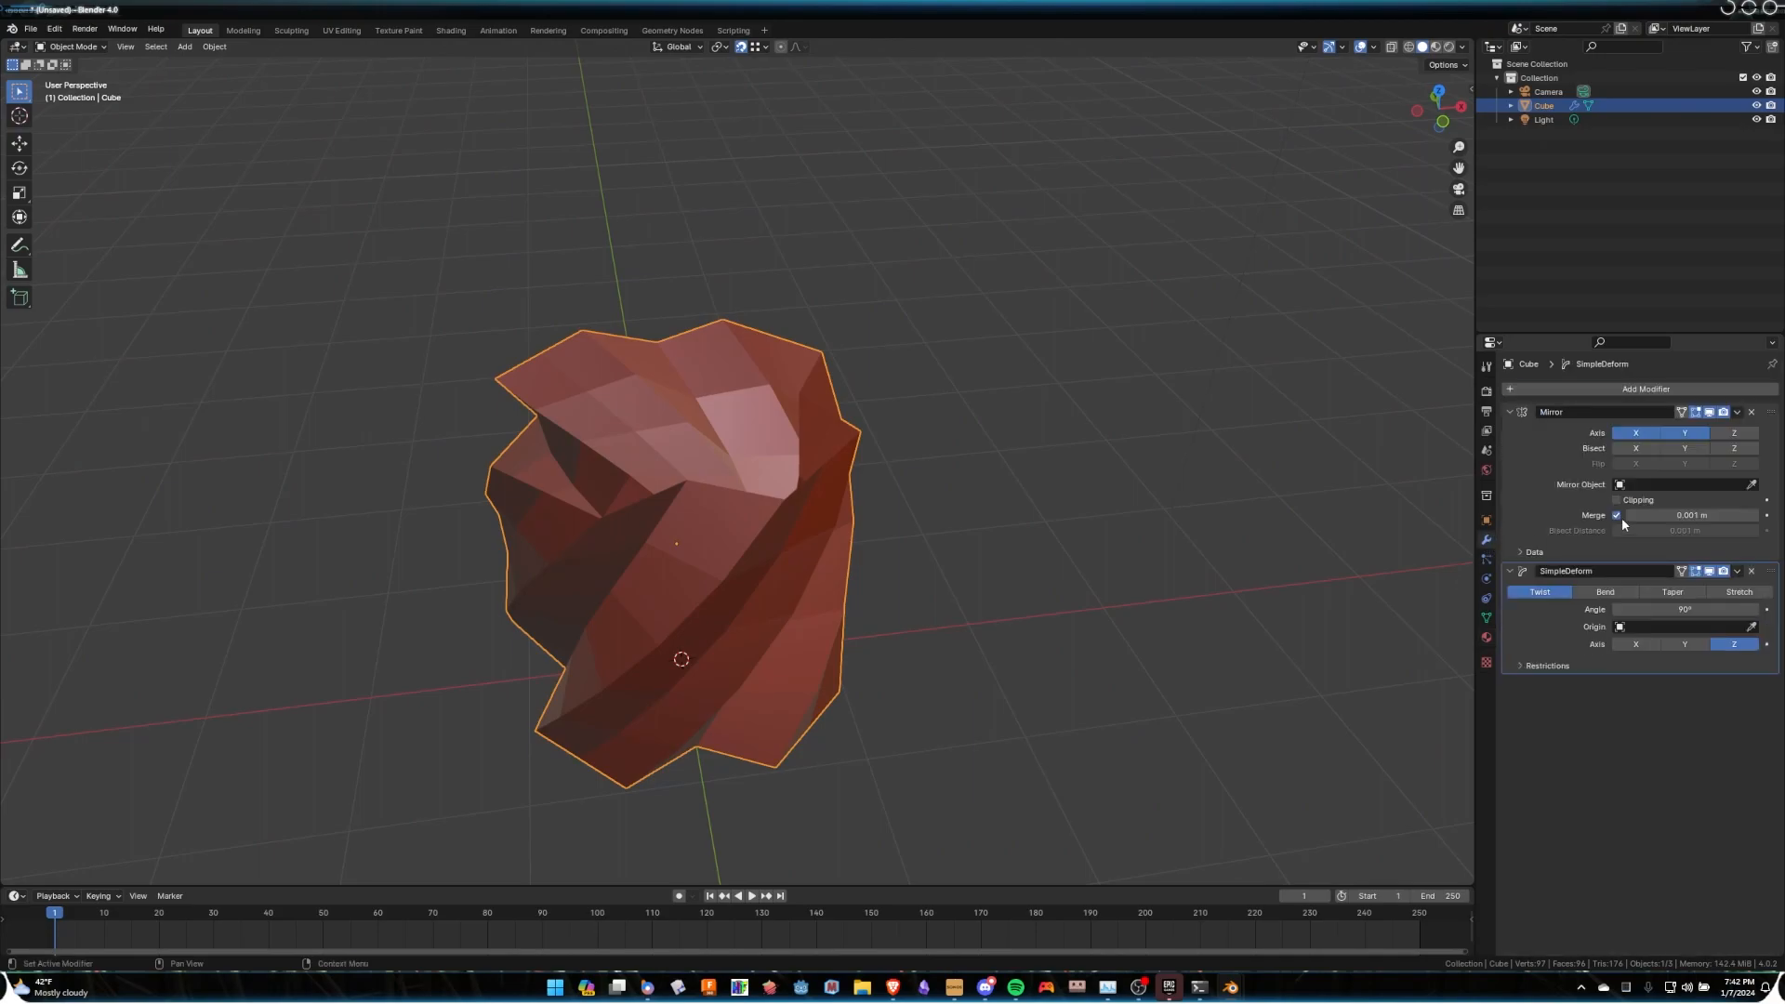
click(1682, 389)
text(w)
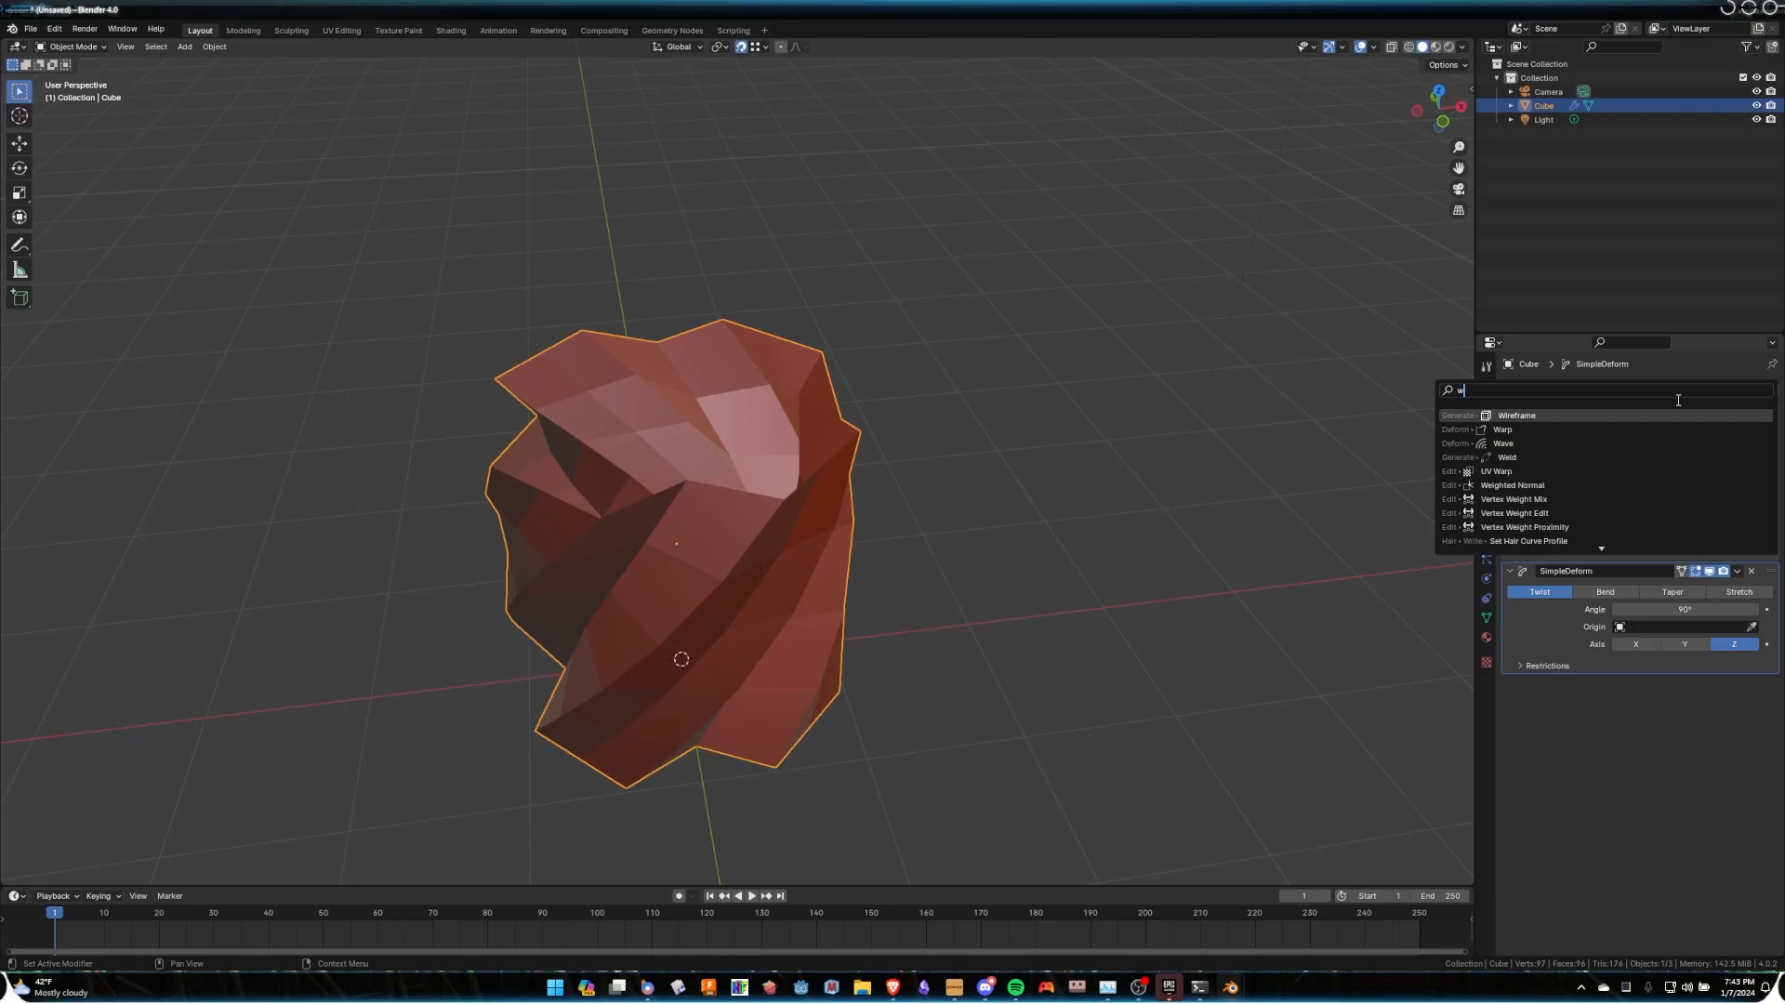
key(Return)
click(1051, 526)
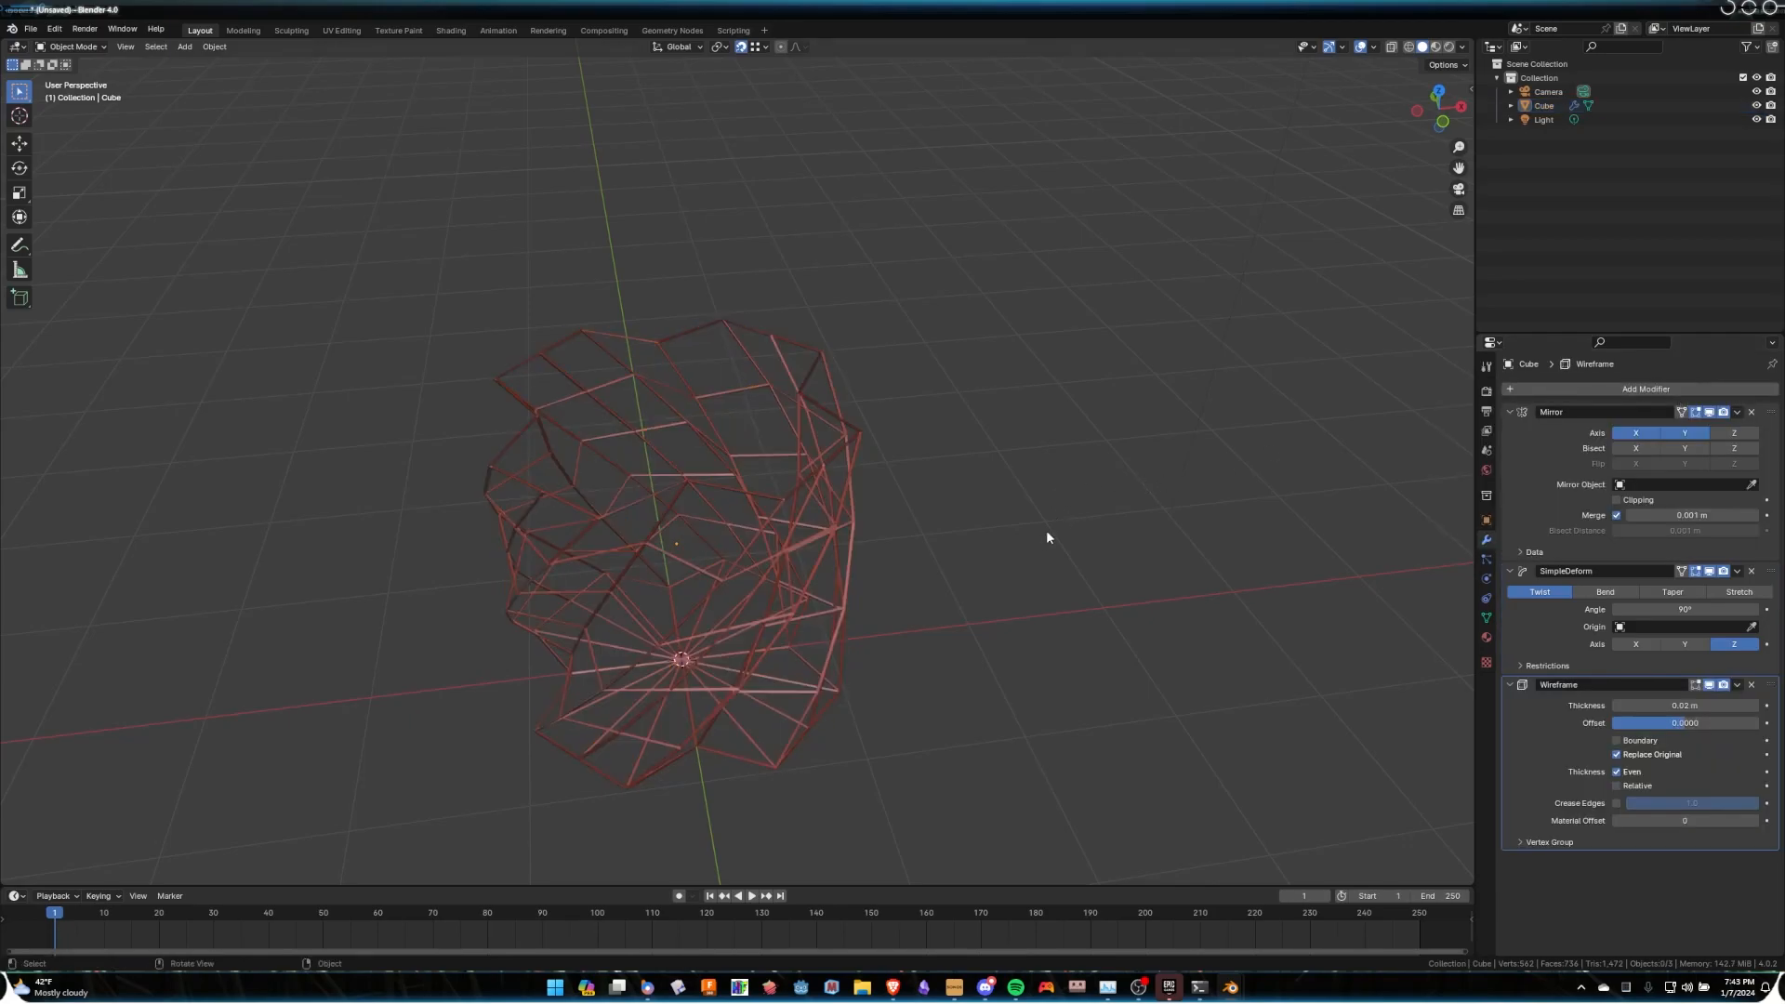
click(877, 528)
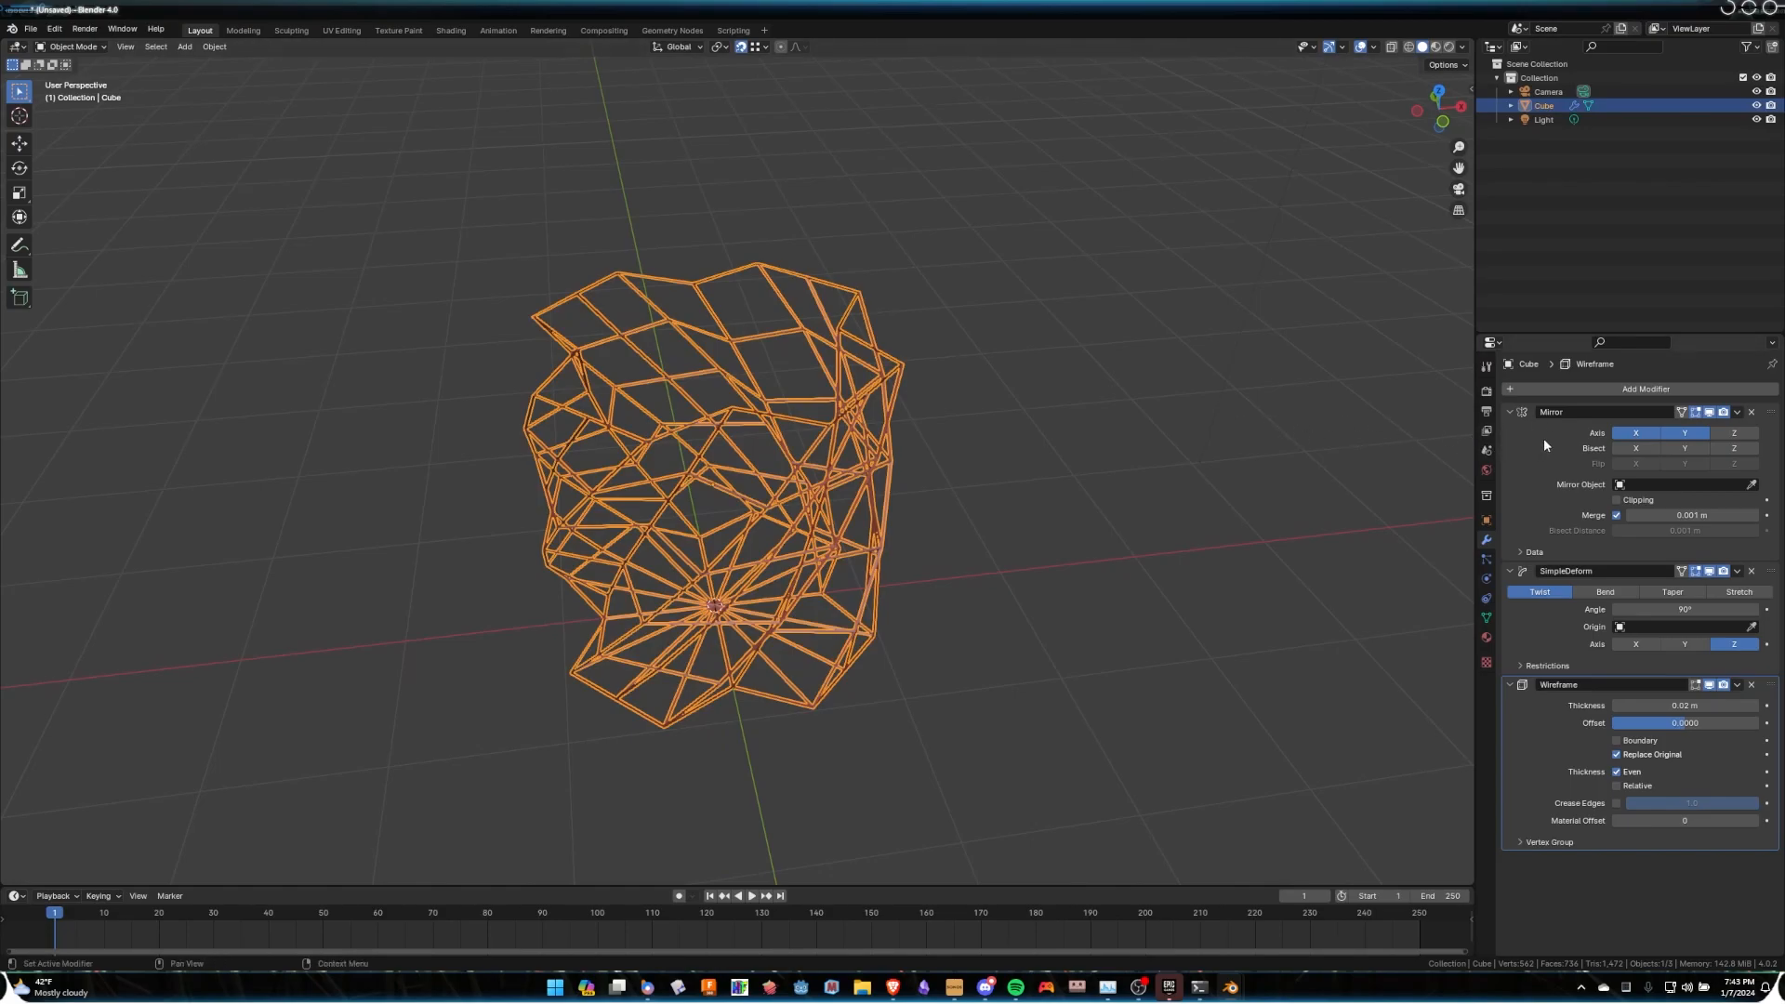
Add a Subdivision Surface modifier with viewport level 3 and shade the lattice vessel smooth.
key(ctrl+grave)
key(ctrl+1)
key(ctrl+2)
key(ctrl+3)
right_click(889, 383)
click(890, 383)
scroll(949, 478, up, 2)
Delete the centre vertex of the vessel's bottom in Edit Mode, removing its triangular faces.
click(1028, 506)
middle_drag(1028, 510, 879, 554)
scroll(975, 499, down, 2)
scroll(822, 505, up, 4)
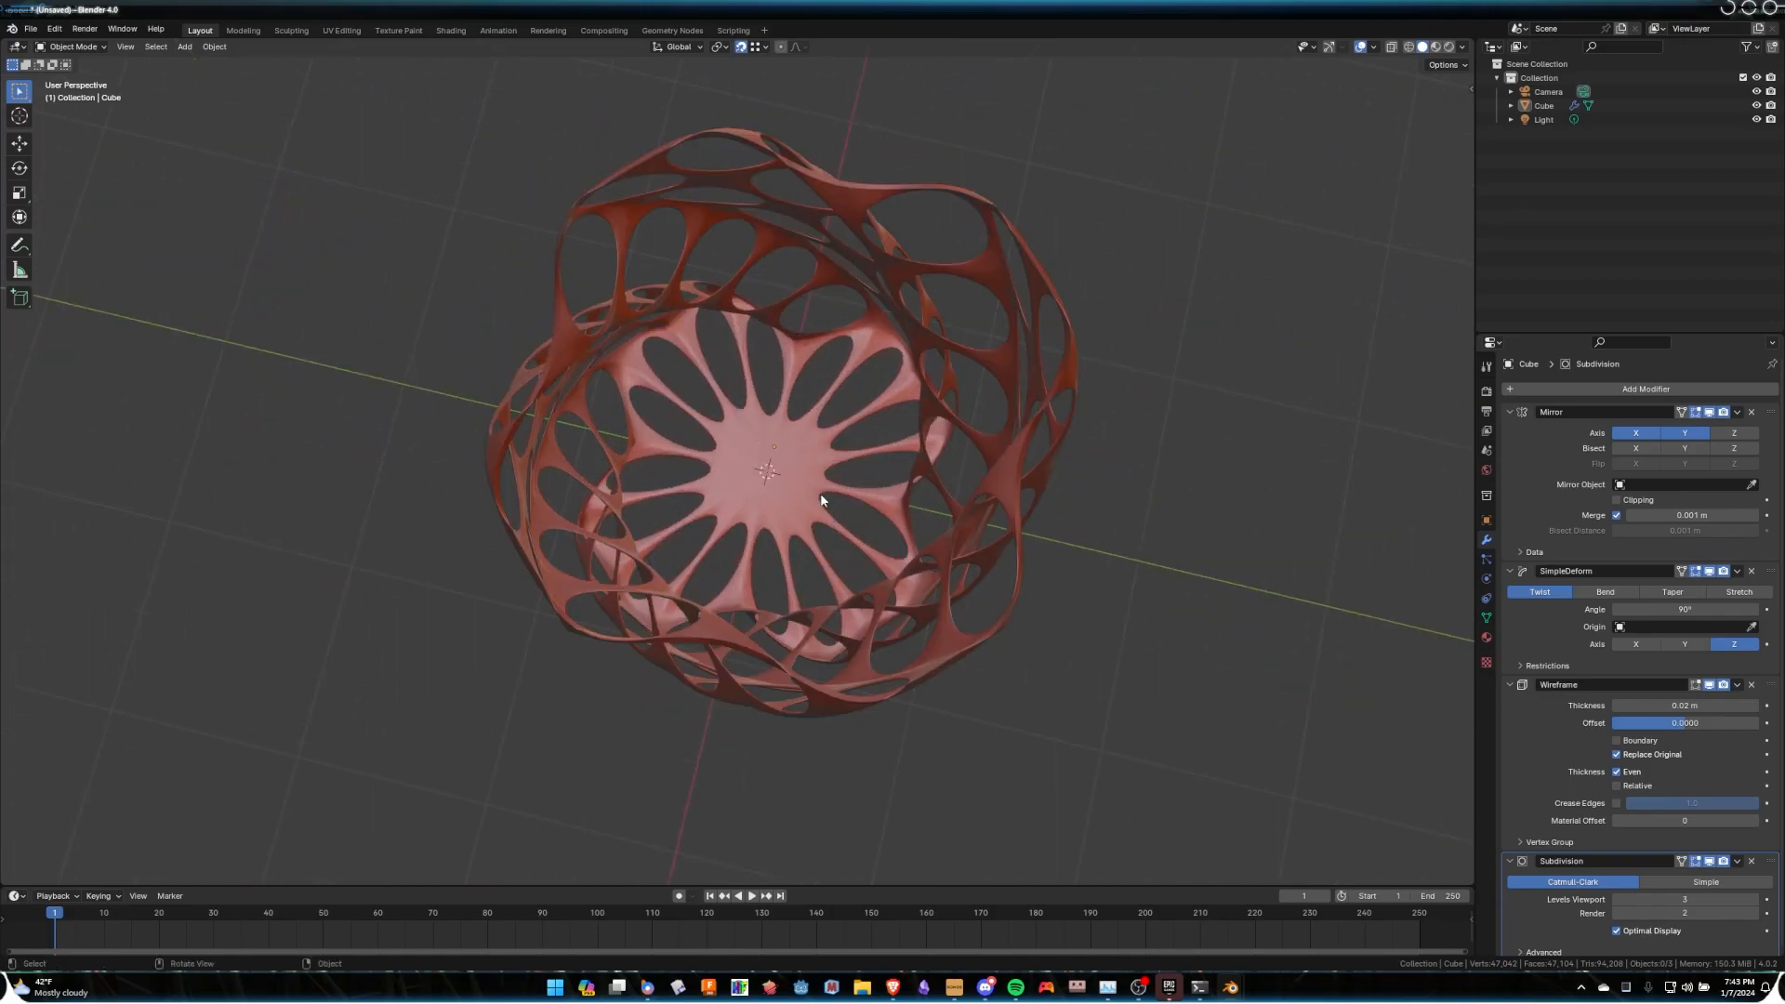
click(786, 470)
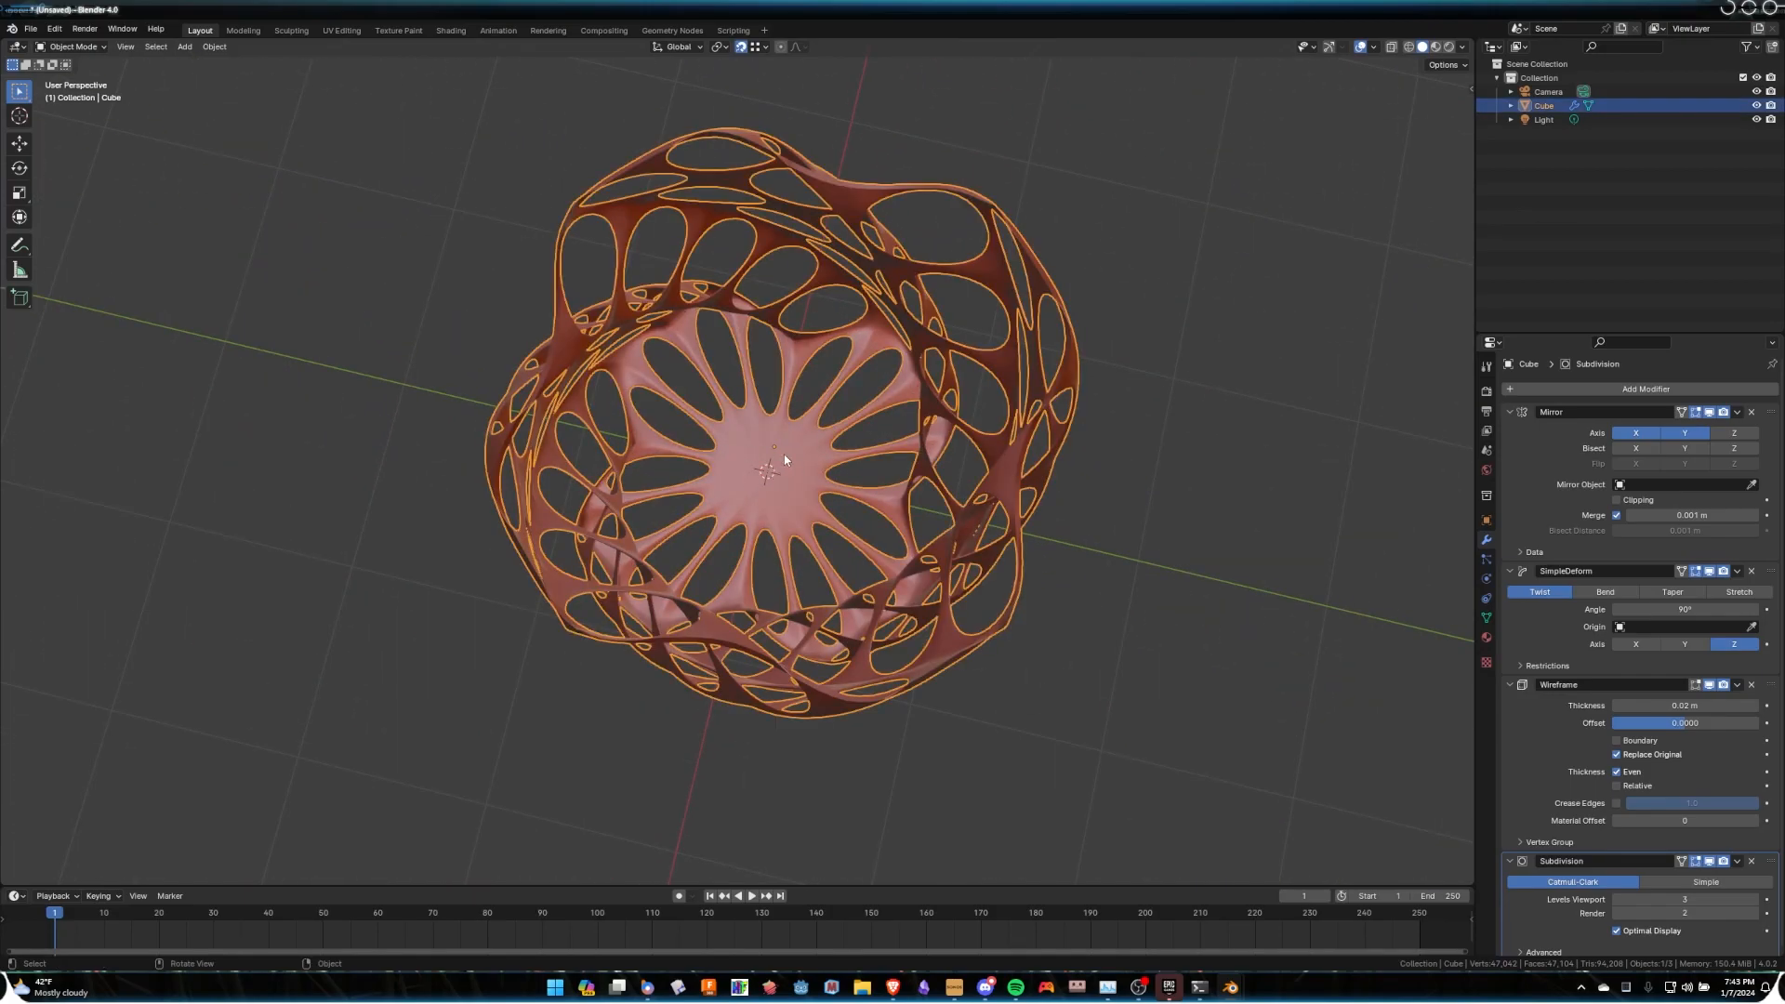
key(Tab)
middle_drag(787, 478, 792, 483)
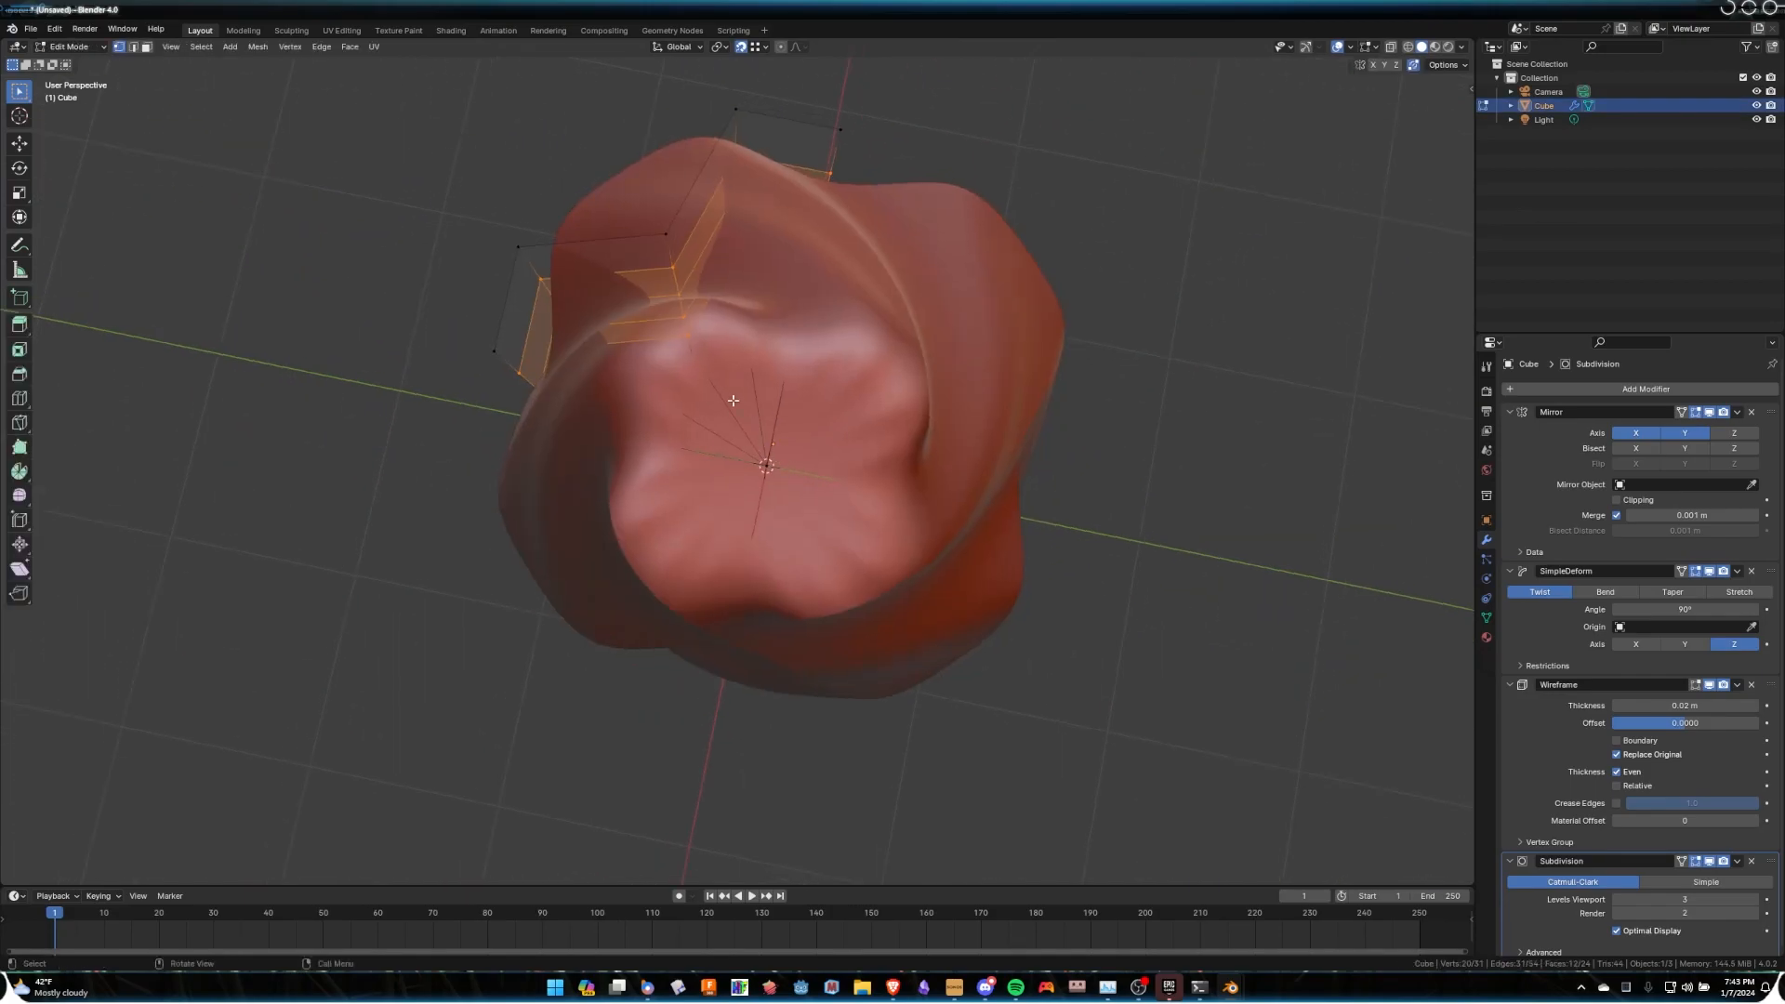
drag(738, 416, 855, 515)
key(x)
middle_drag(788, 353, 765, 447)
Switch to wireframe display and select the bottom ring's end vertex on the X centre line.
click(779, 325)
key(z)
click(312, 154)
mouse_move(651, 390)
shift+middle_down()
mouse_move(856, 361)
mouse_move(924, 378)
mouse_move(789, 379)
mouse_move(792, 481)
shift+middle_up()
alt+click(764, 397)
click(783, 384)
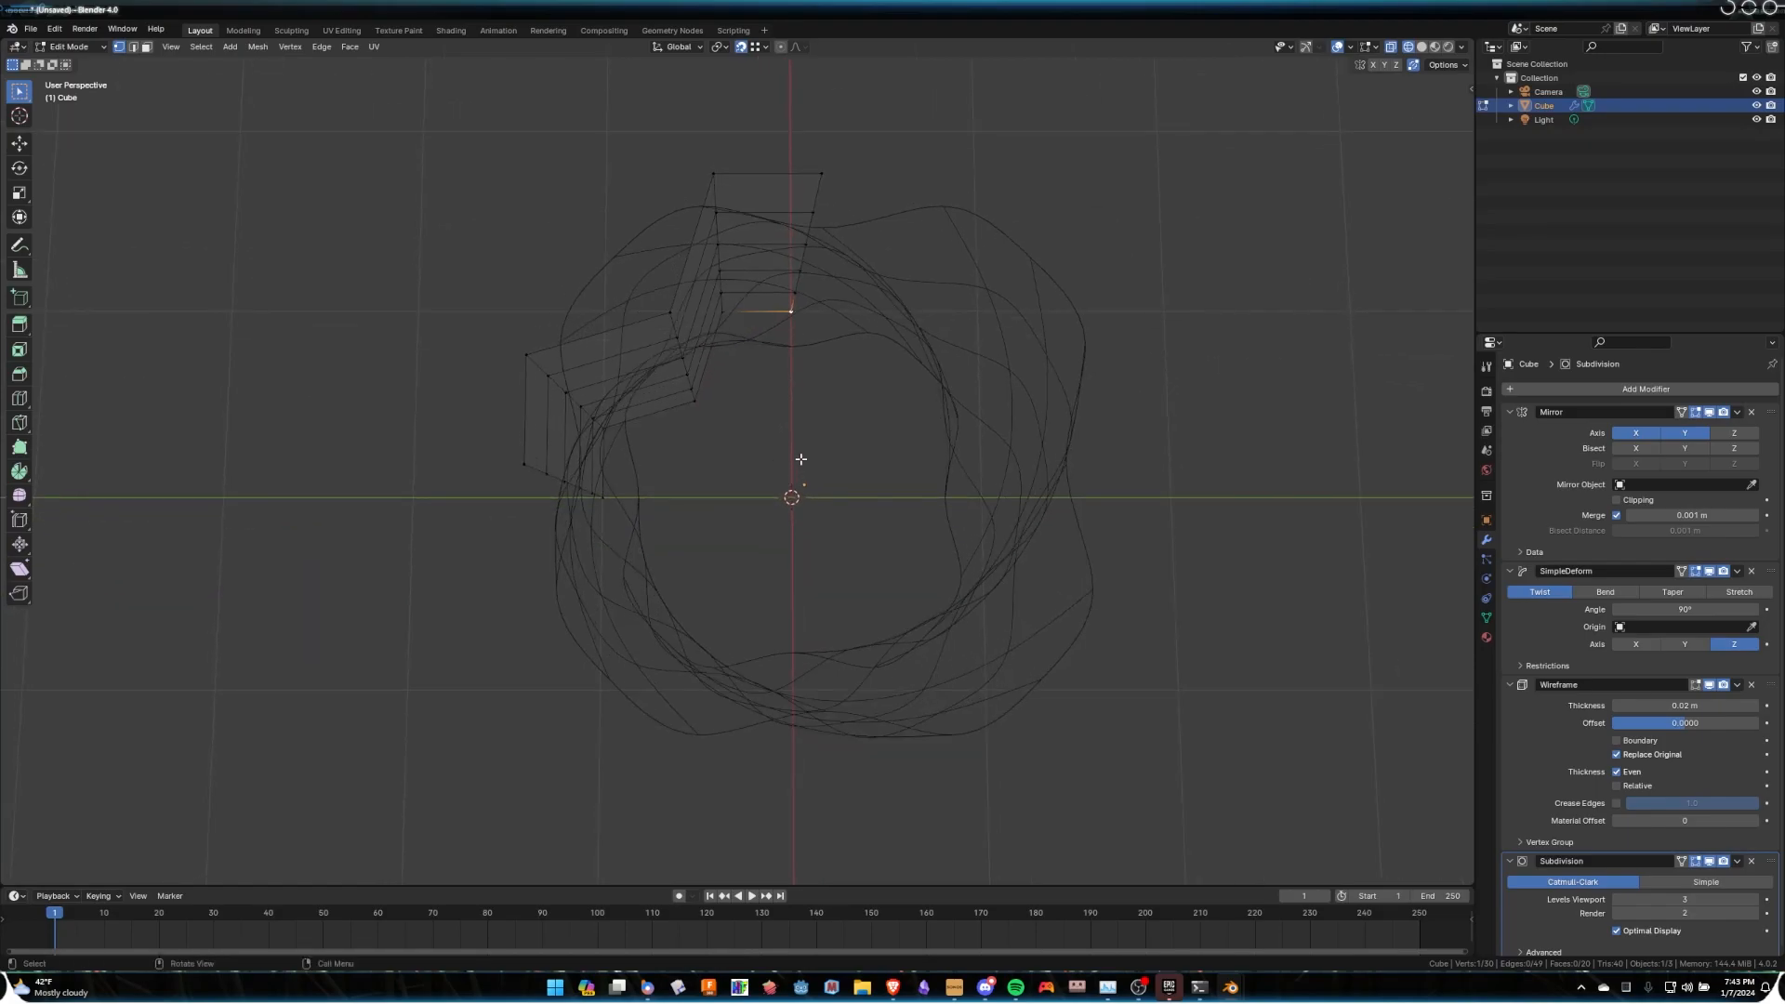
Try extruding the quarter's uppermost wall face and then its top rim edge outward, and undo the extrusion.
click(146, 48)
click(768, 199)
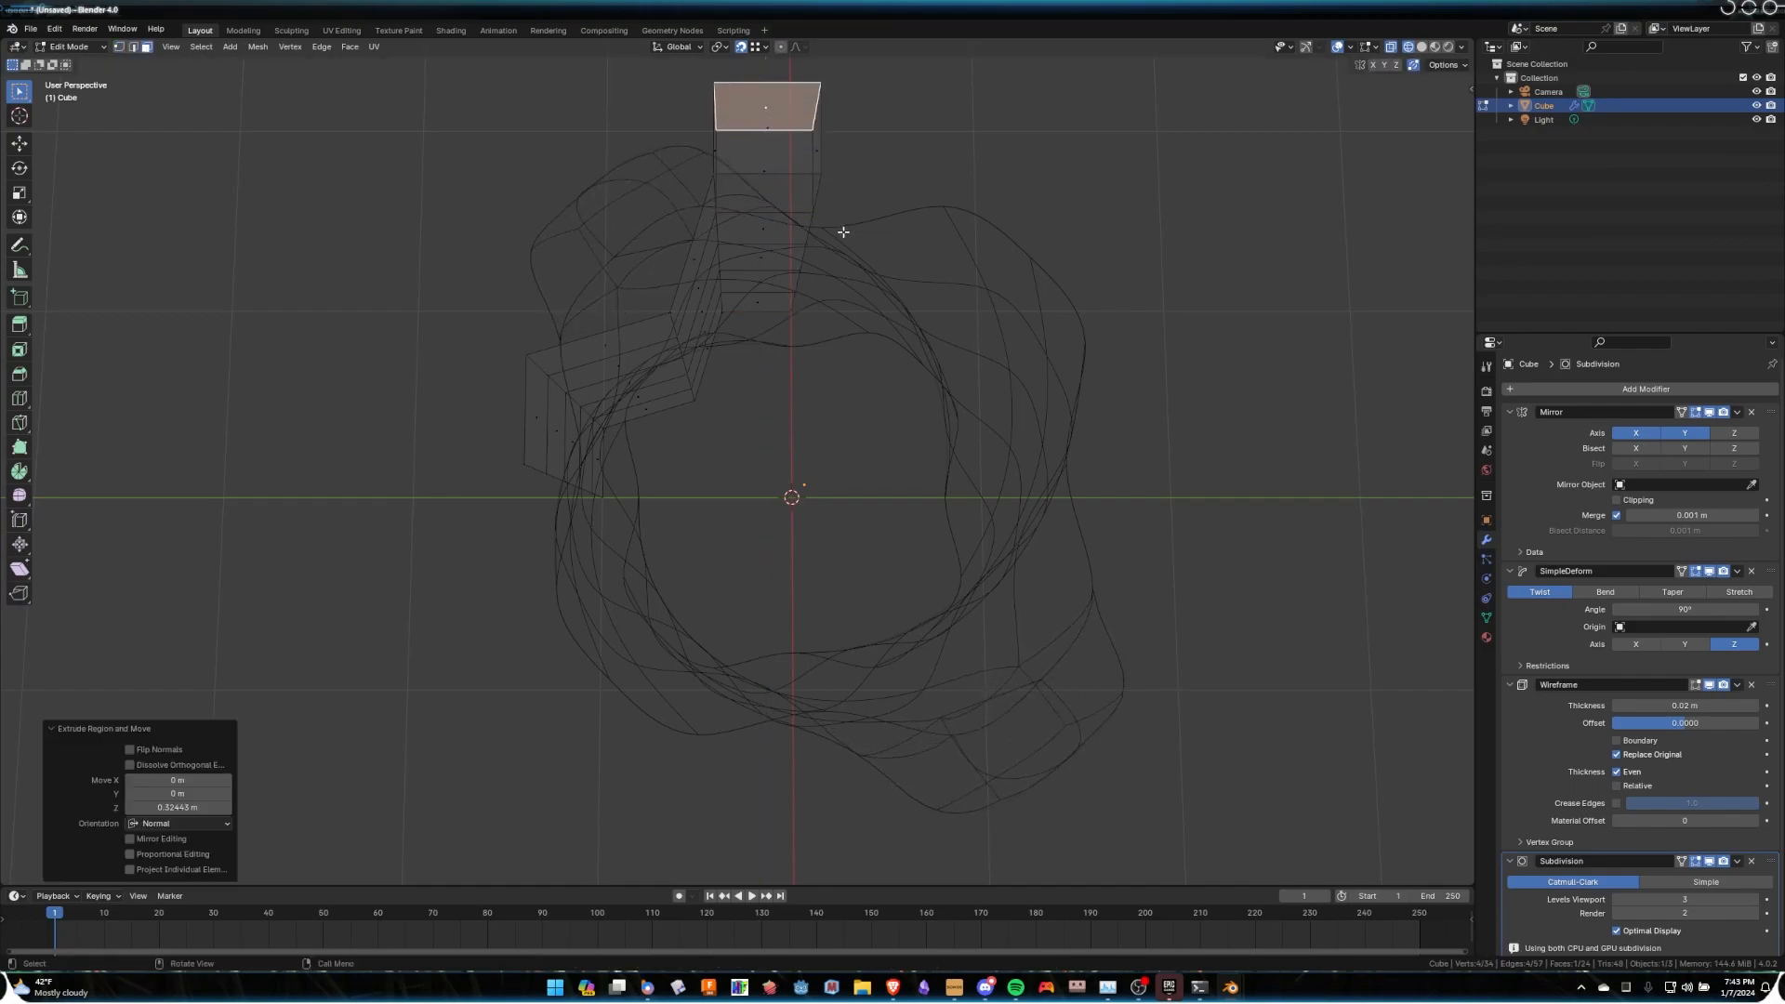
click(133, 48)
click(766, 167)
key(e)
click(783, 89)
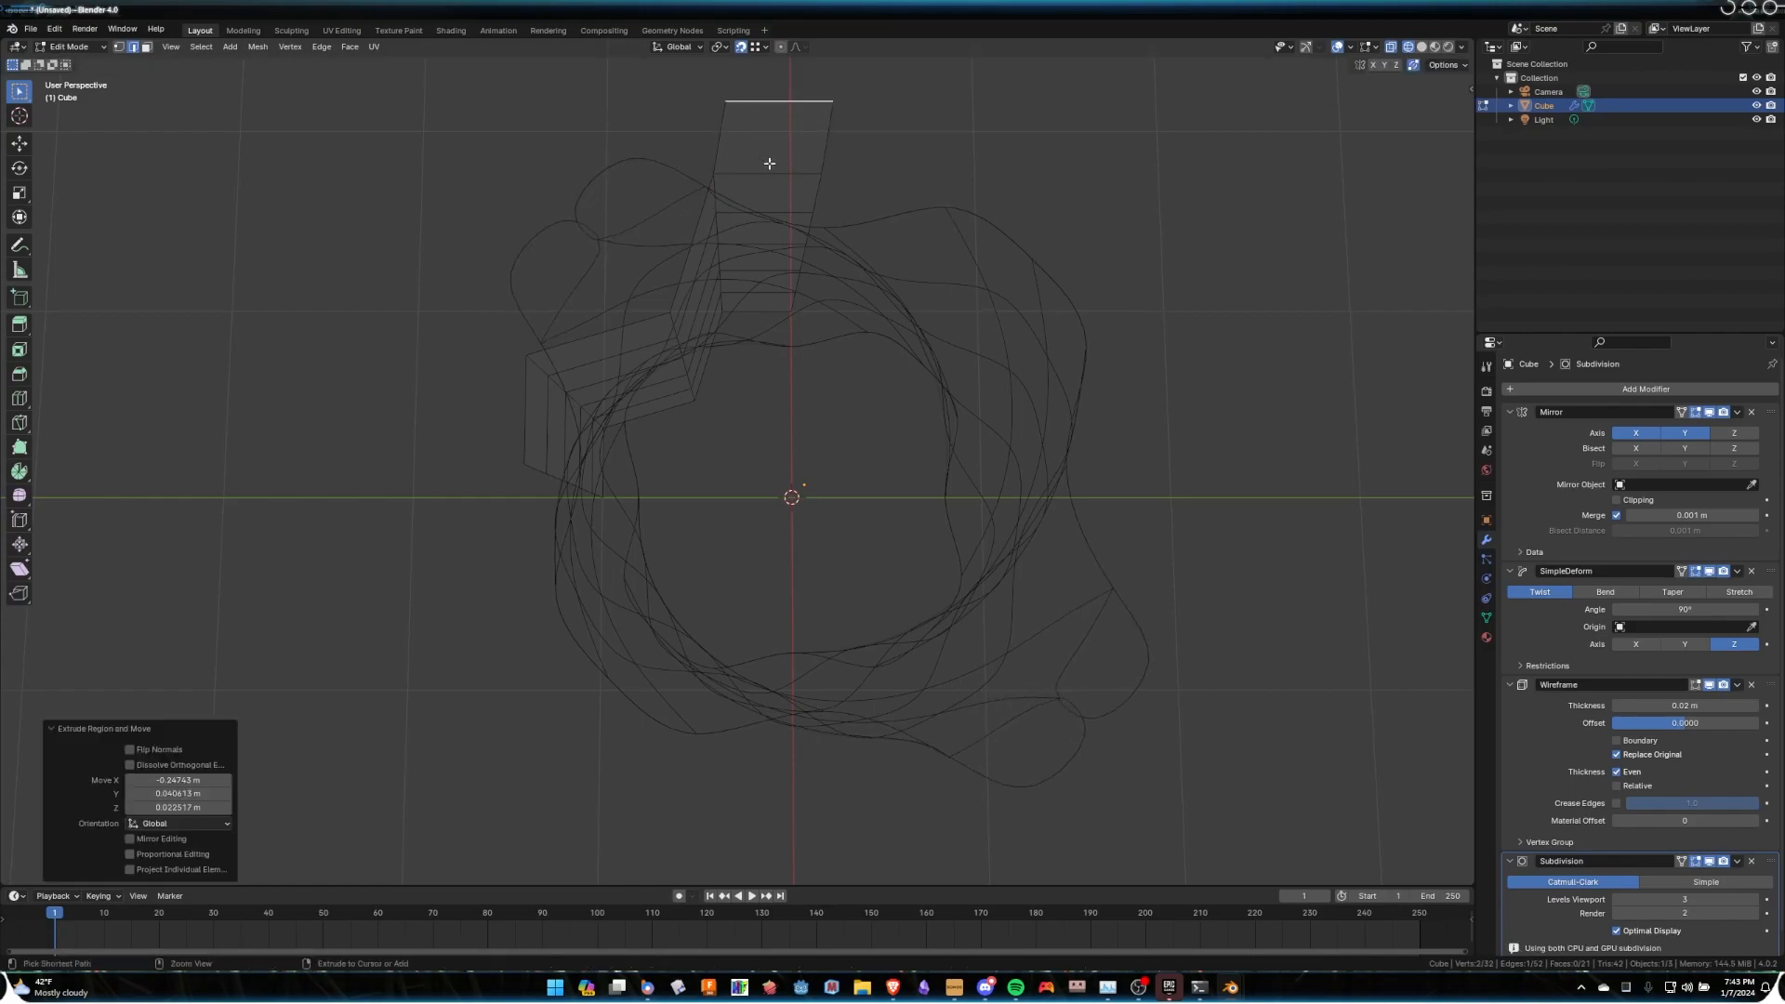
key(ctrl+z)
Extrude the bottom ring's end vertex on the X centre line about 0.27 m toward the vessel's centre.
click(118, 48)
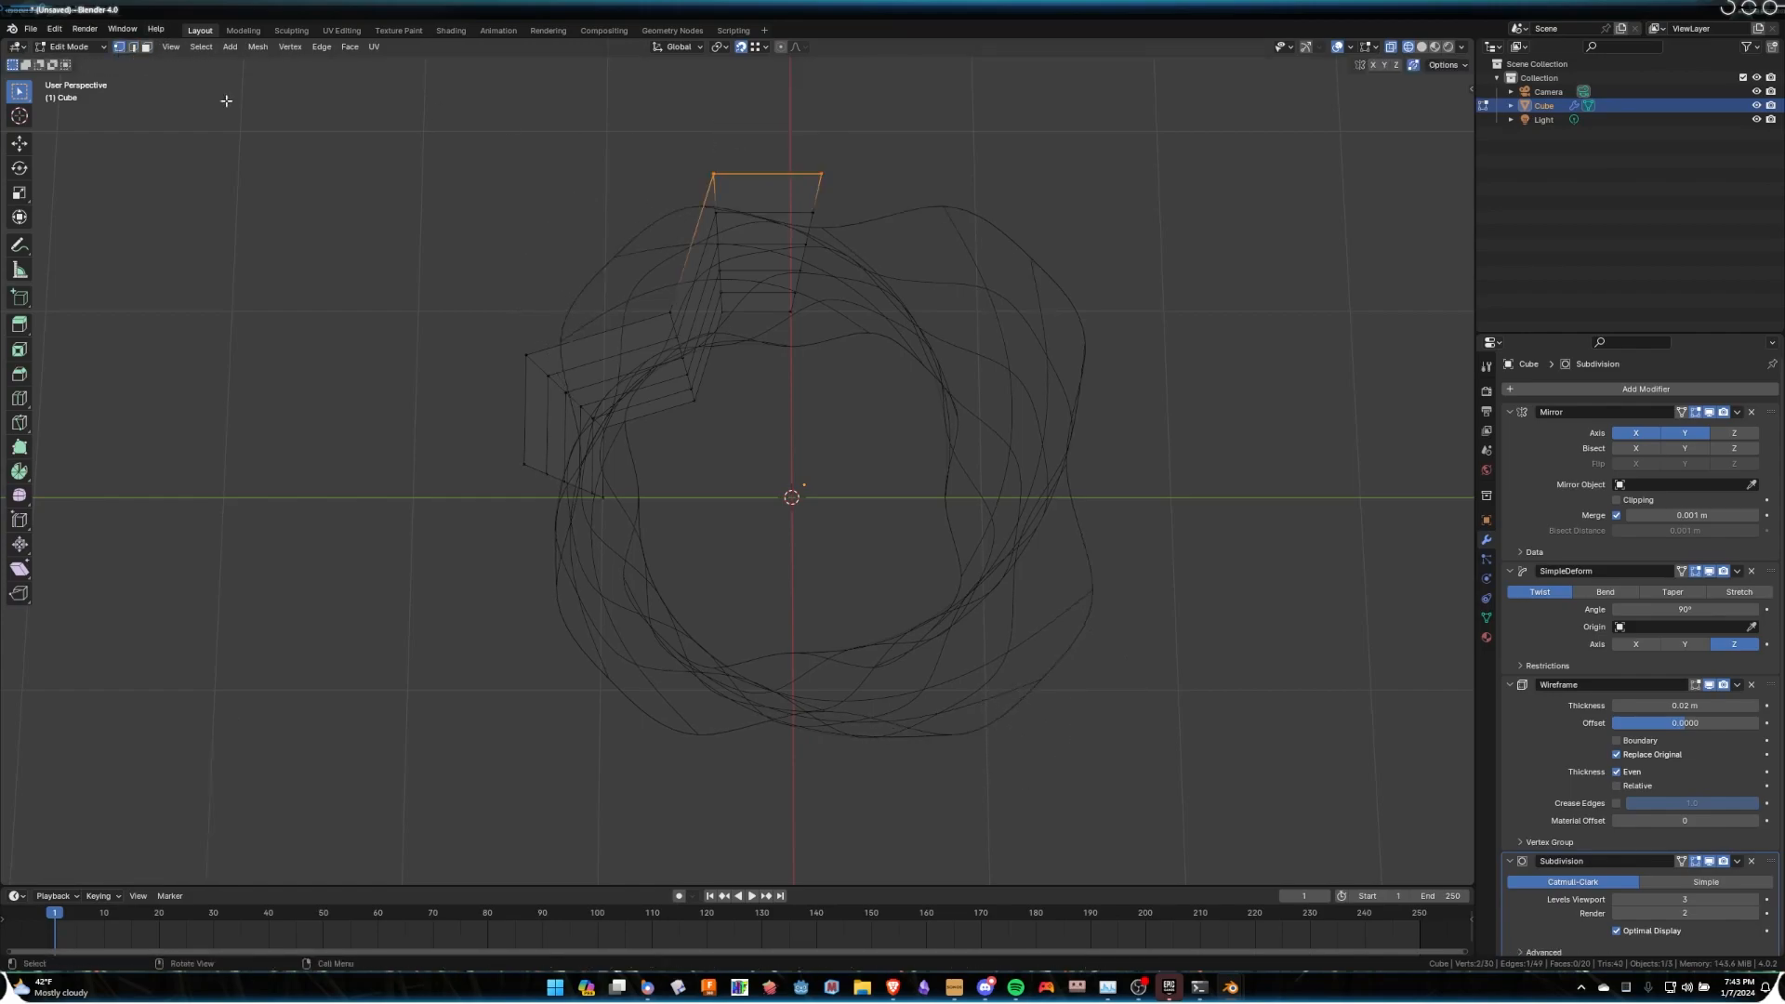
click(793, 314)
shift+middle_drag(837, 404, 716, 373)
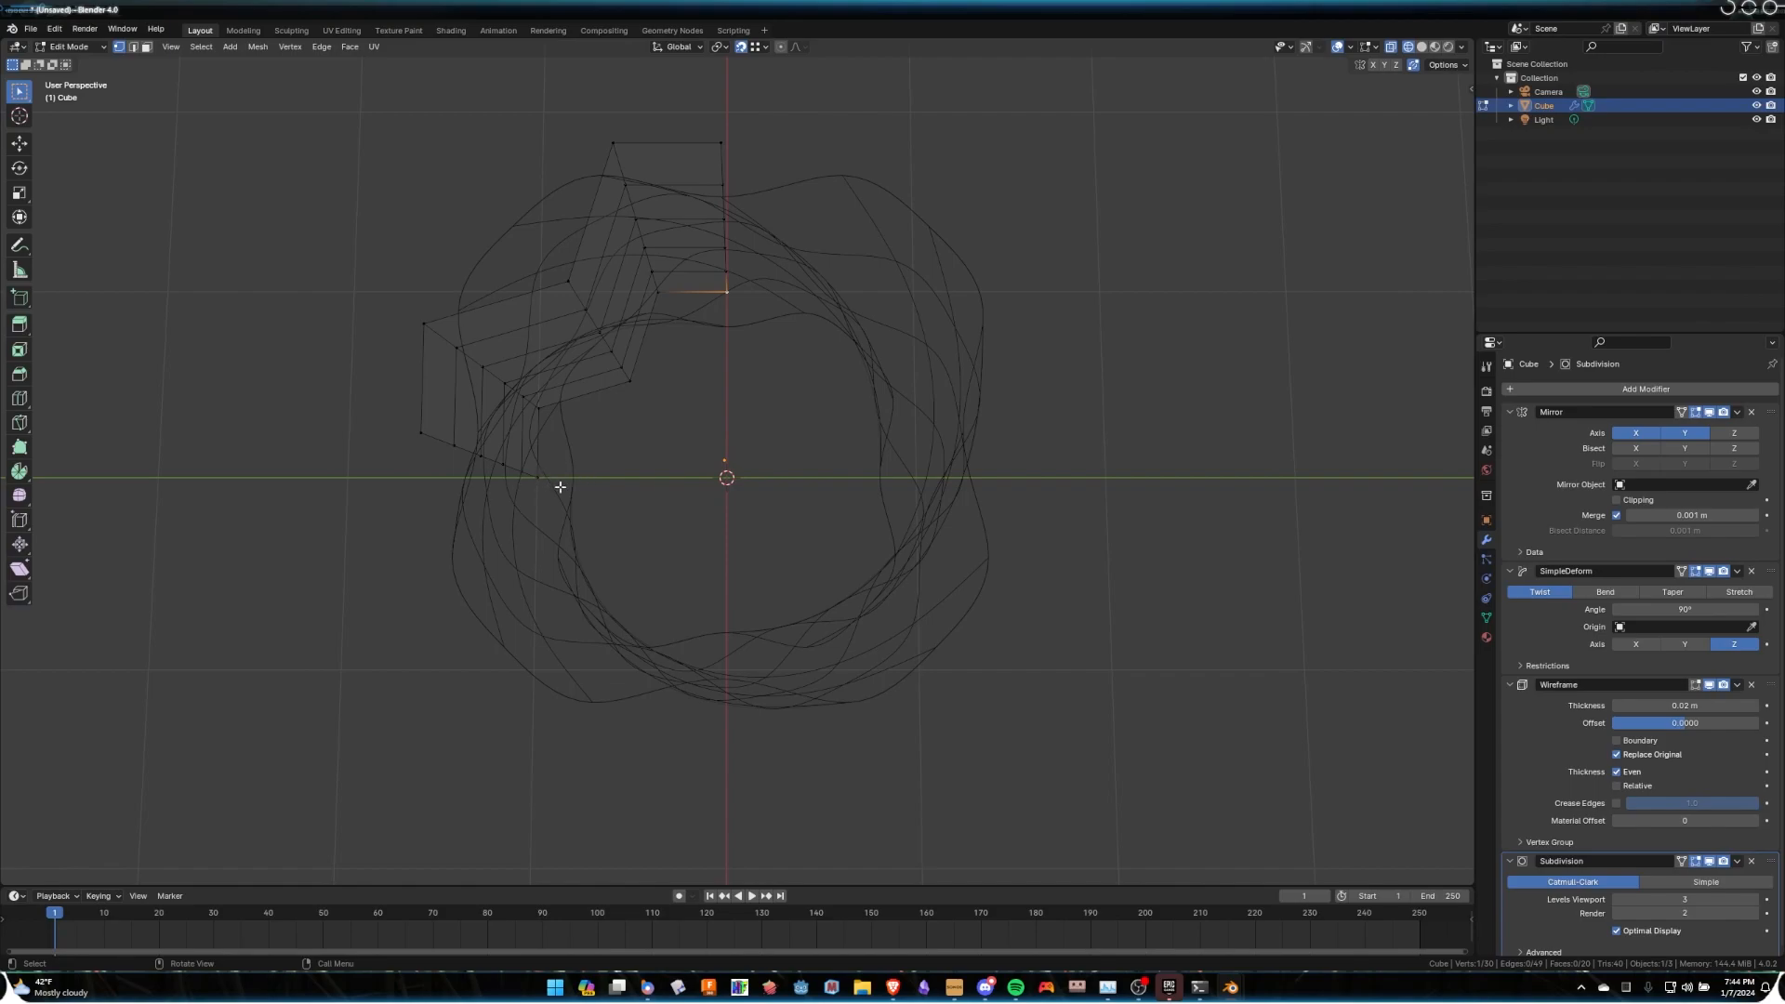
key(g)
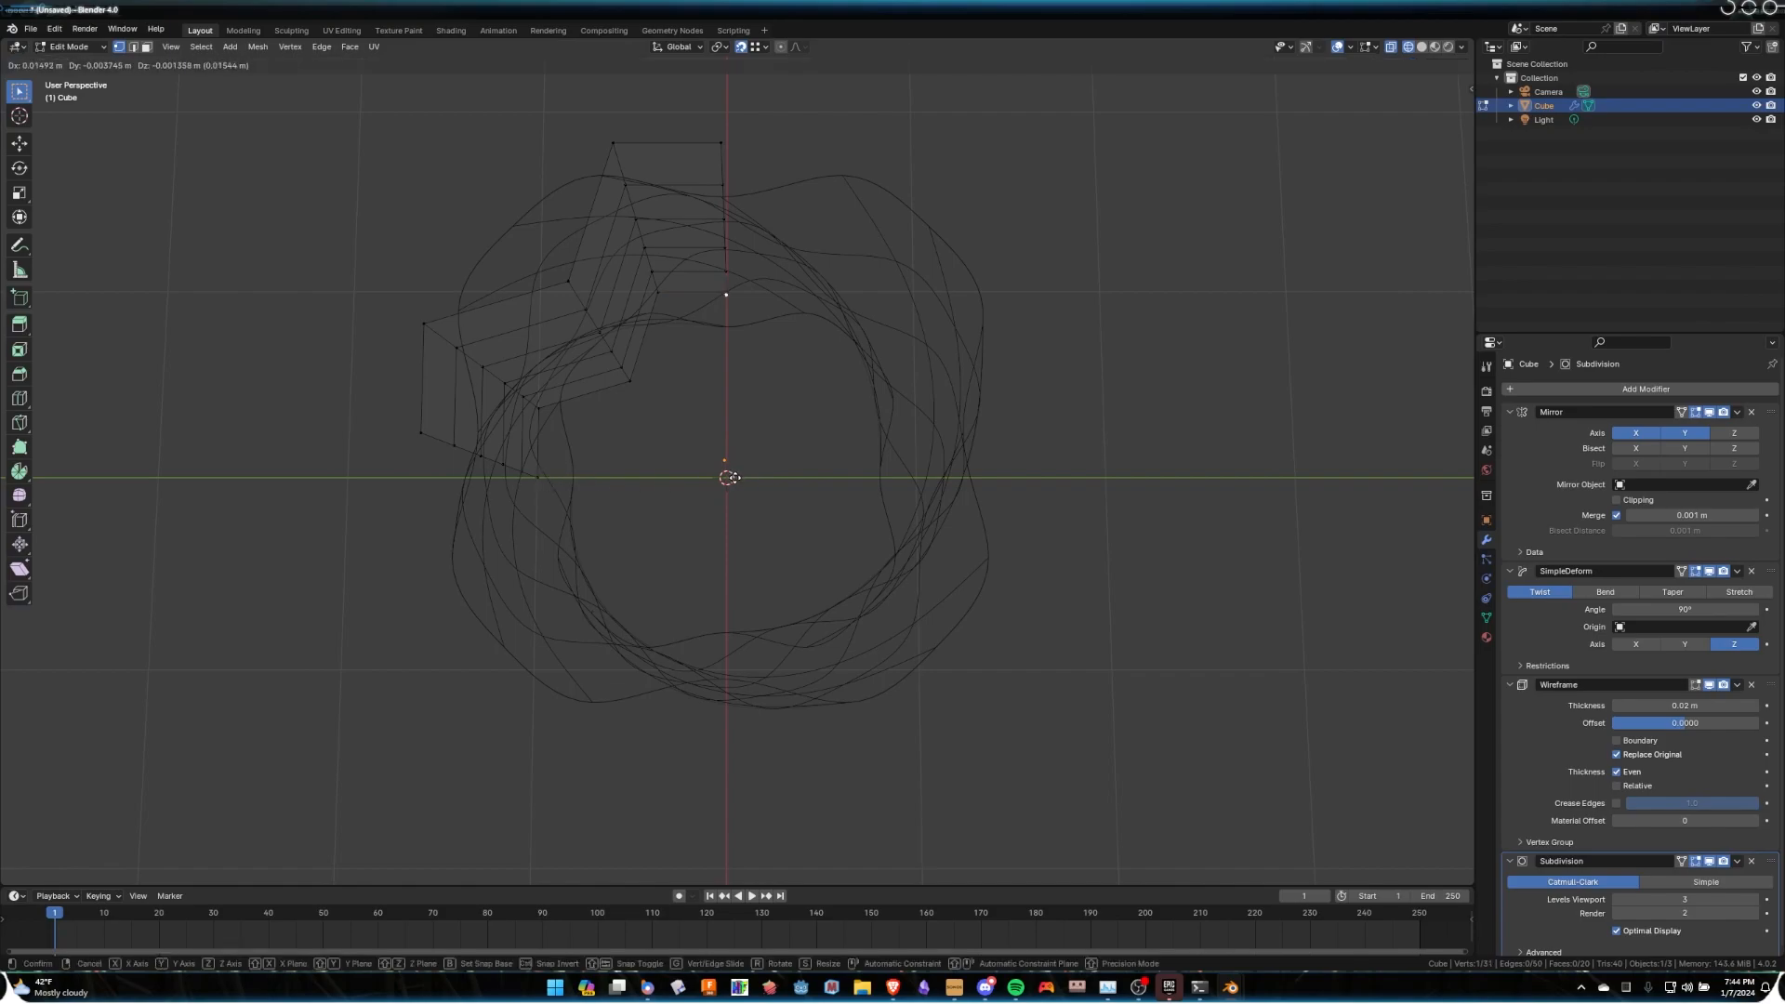
click(735, 522)
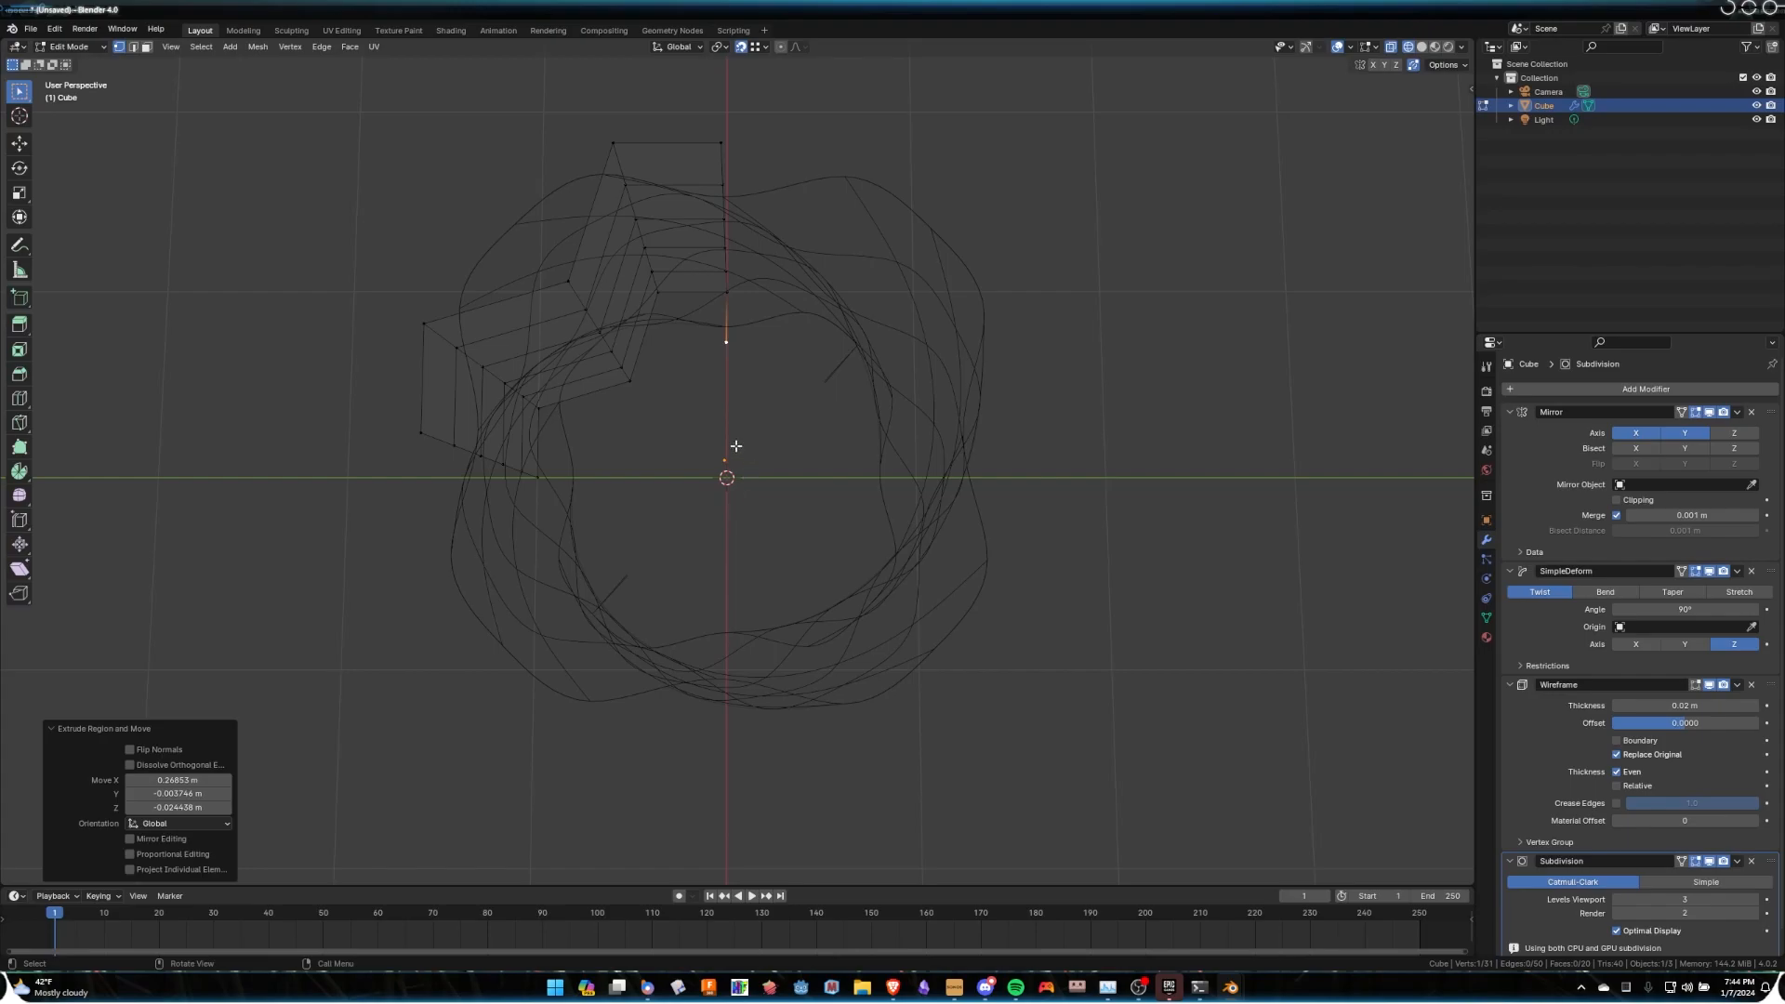
Move the extruded end vertex about 0.73 m along X to the vessel's centre.
key(g)
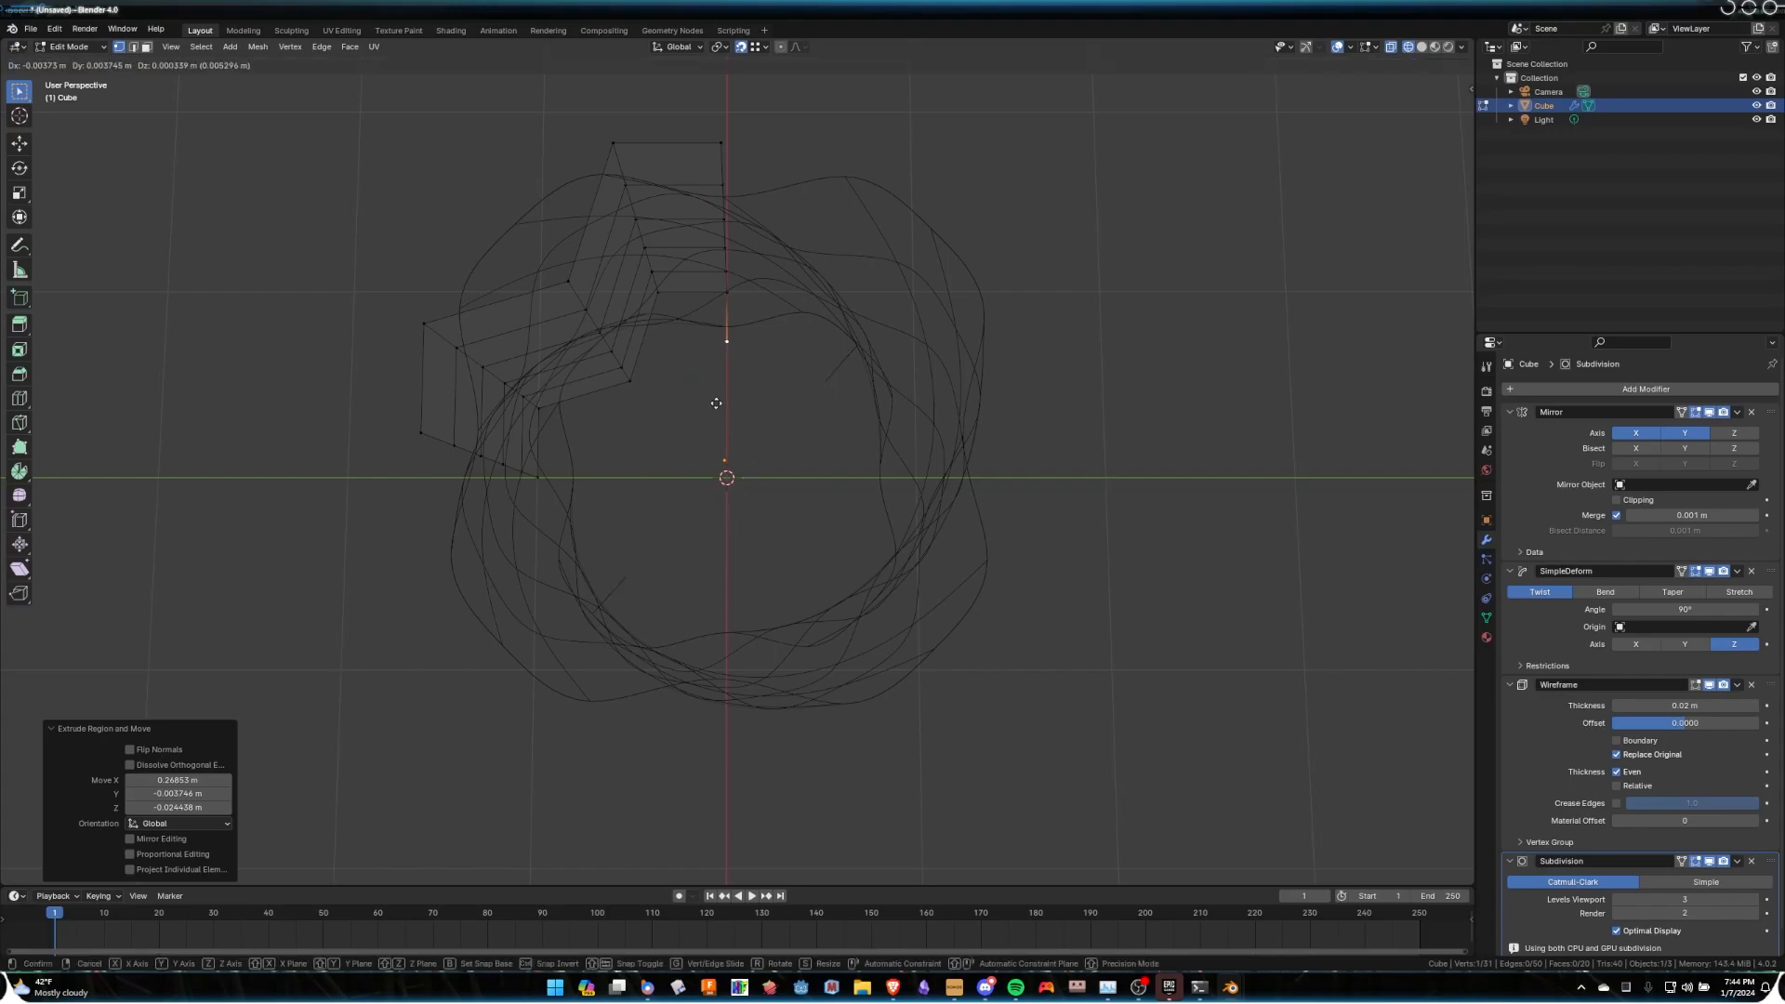
key(x)
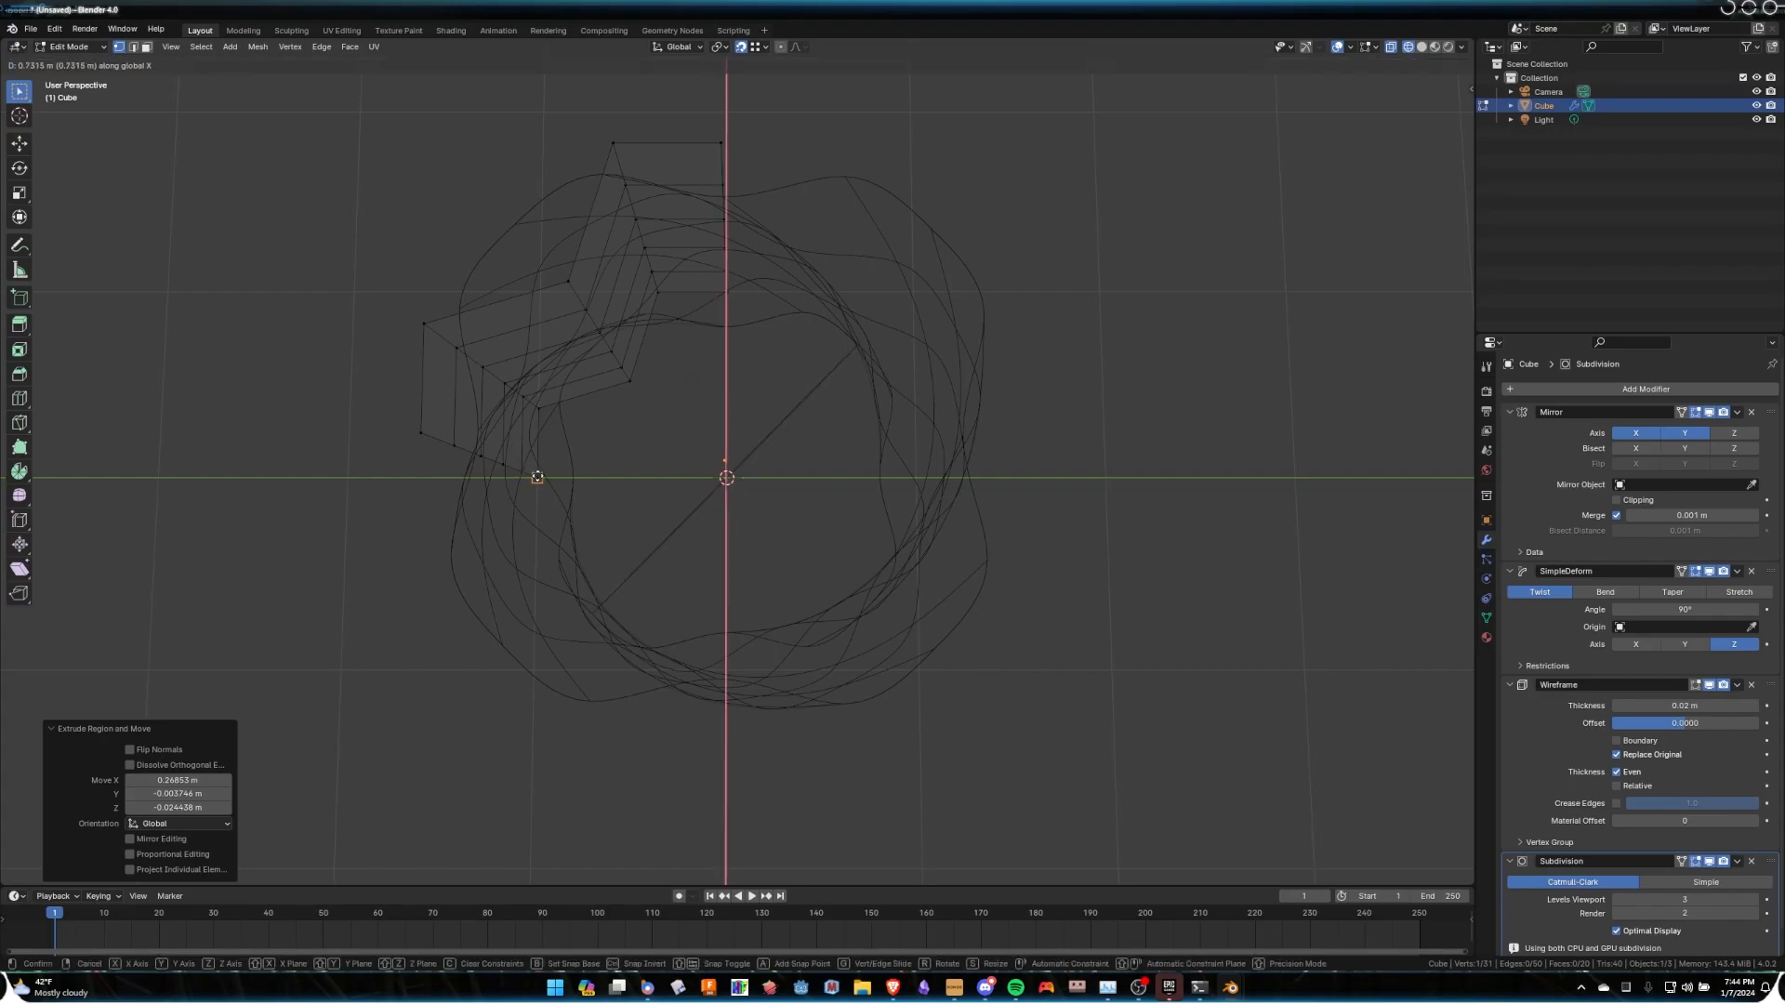
click(538, 477)
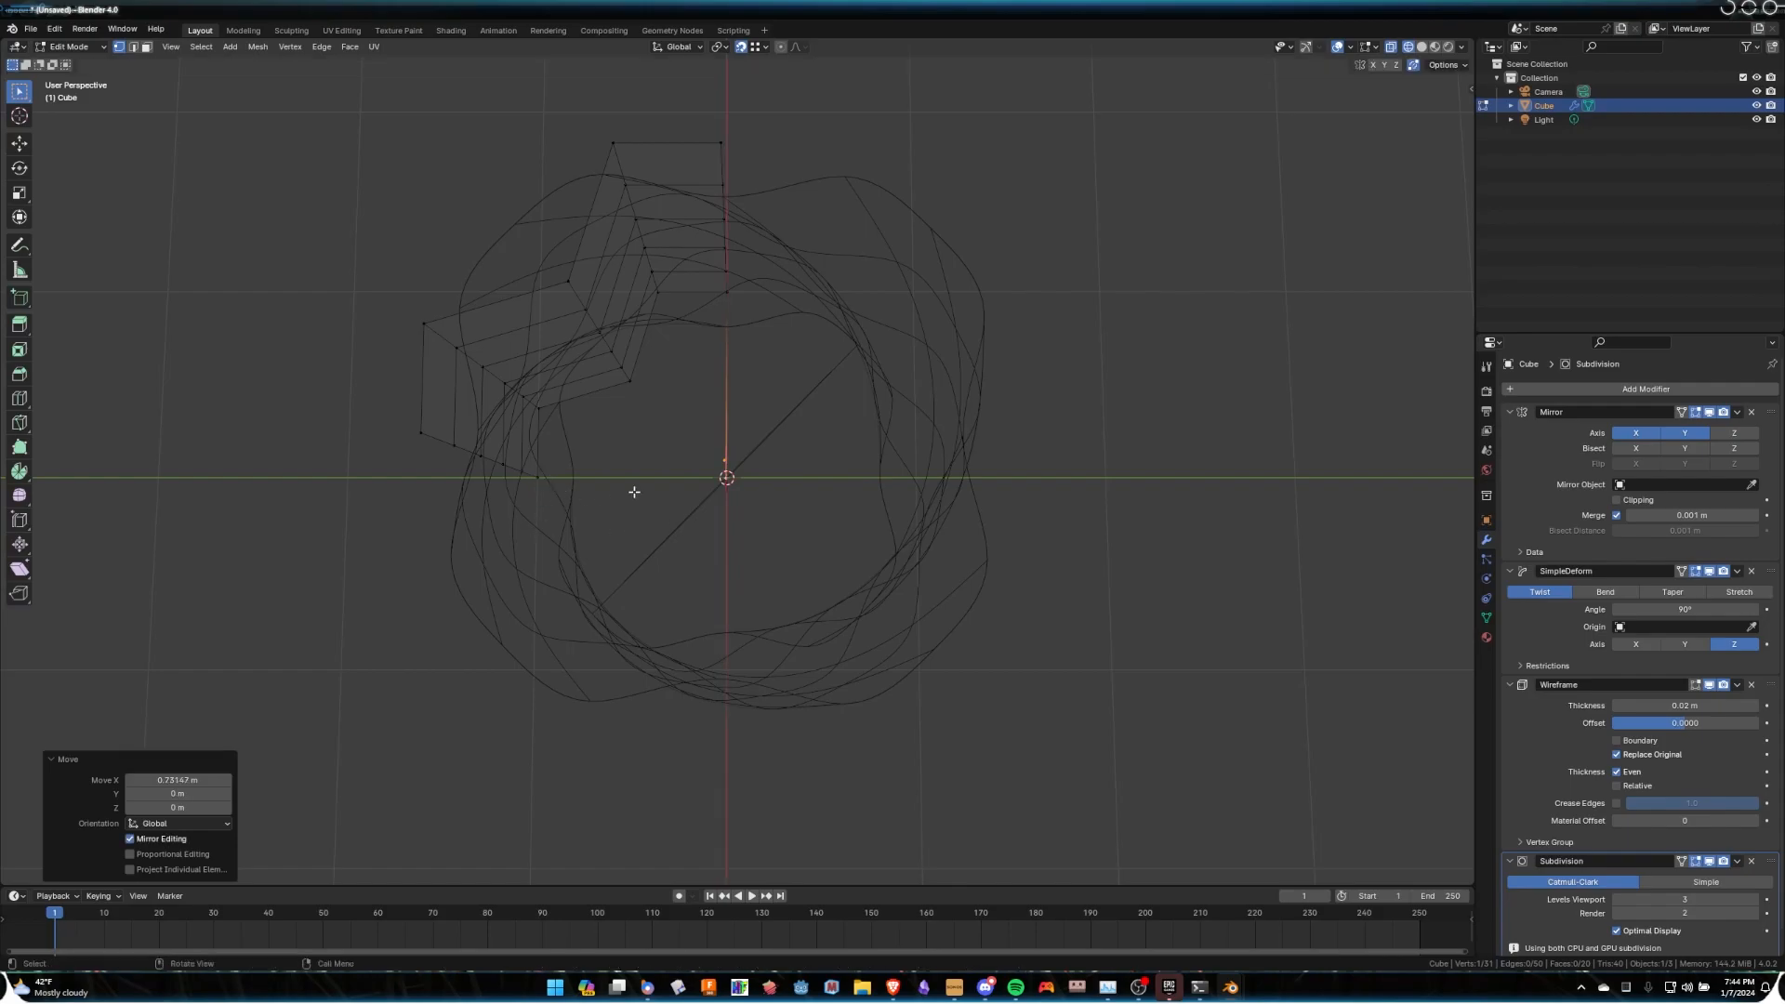
Extrude the centre vertex about 1 m and snap it to the bottom ring's end vertex on the Y centre line.
key(e)
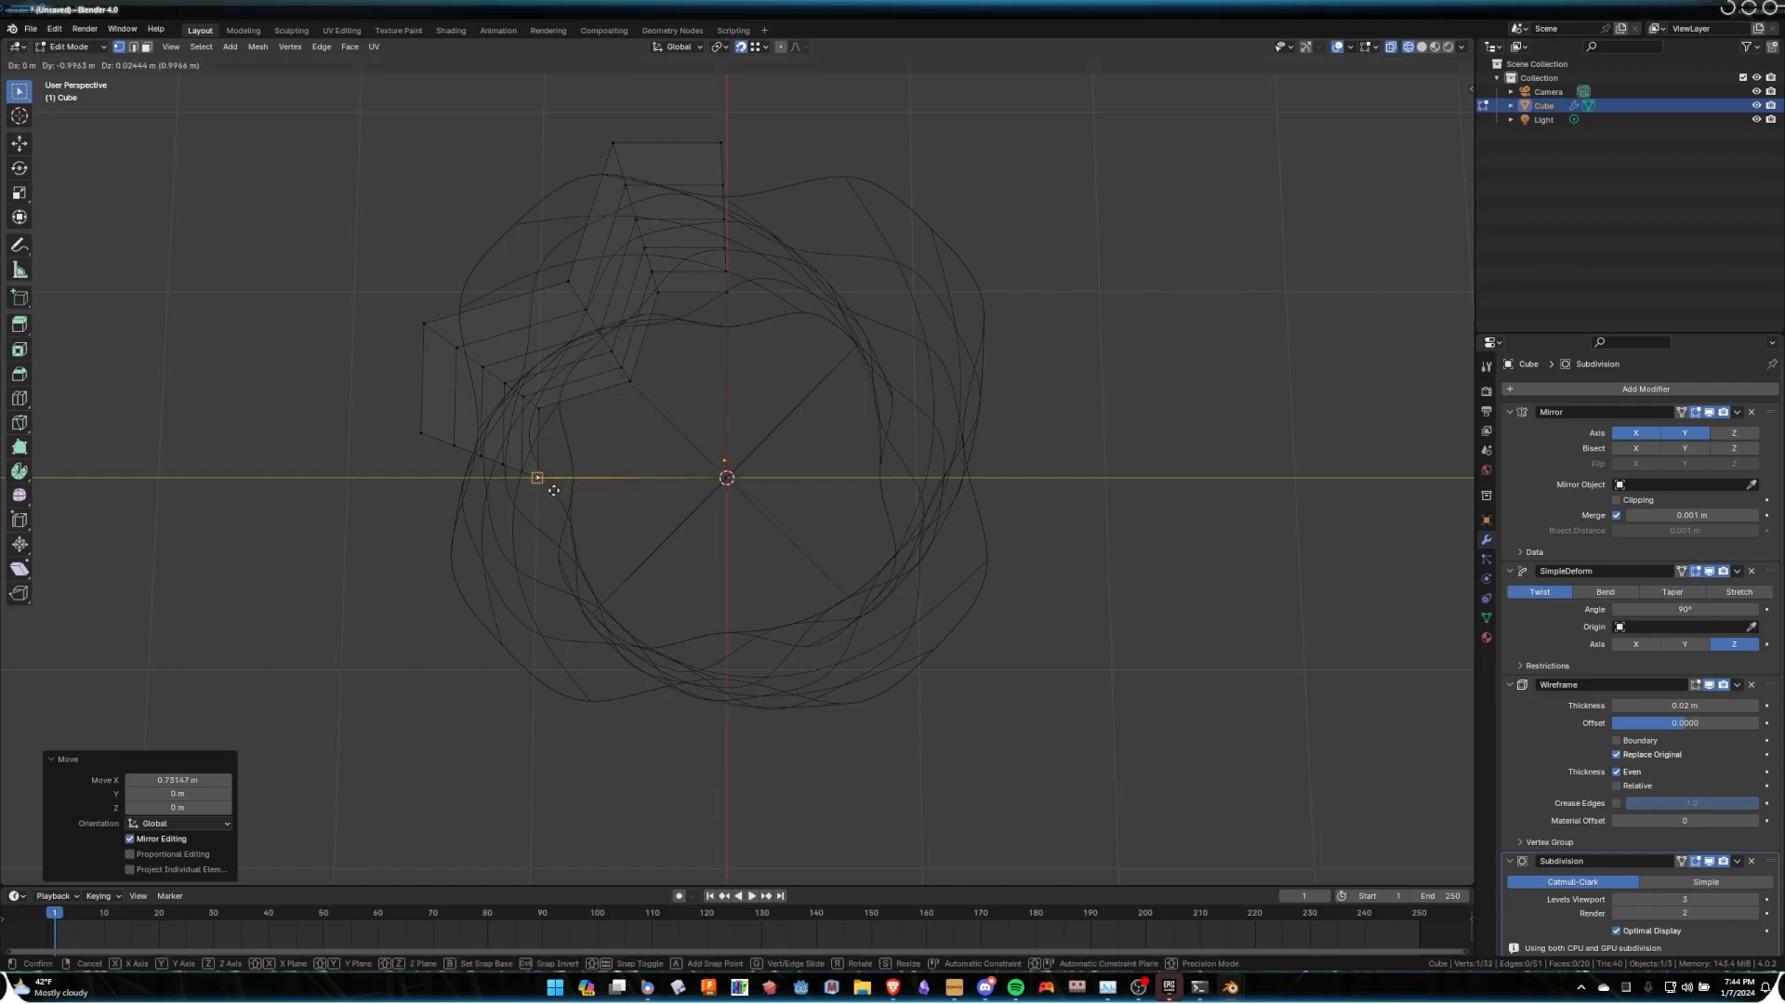
click(537, 477)
mouse_move(537, 477)
middle_down()
mouse_move(666, 518)
mouse_move(685, 438)
mouse_move(701, 526)
mouse_move(813, 468)
mouse_move(812, 582)
mouse_move(800, 562)
mouse_move(821, 570)
mouse_move(785, 554)
mouse_move(785, 586)
middle_up()
key(Tab)
key(Tab)
key(shift+z)
scroll(759, 577, up, 3)
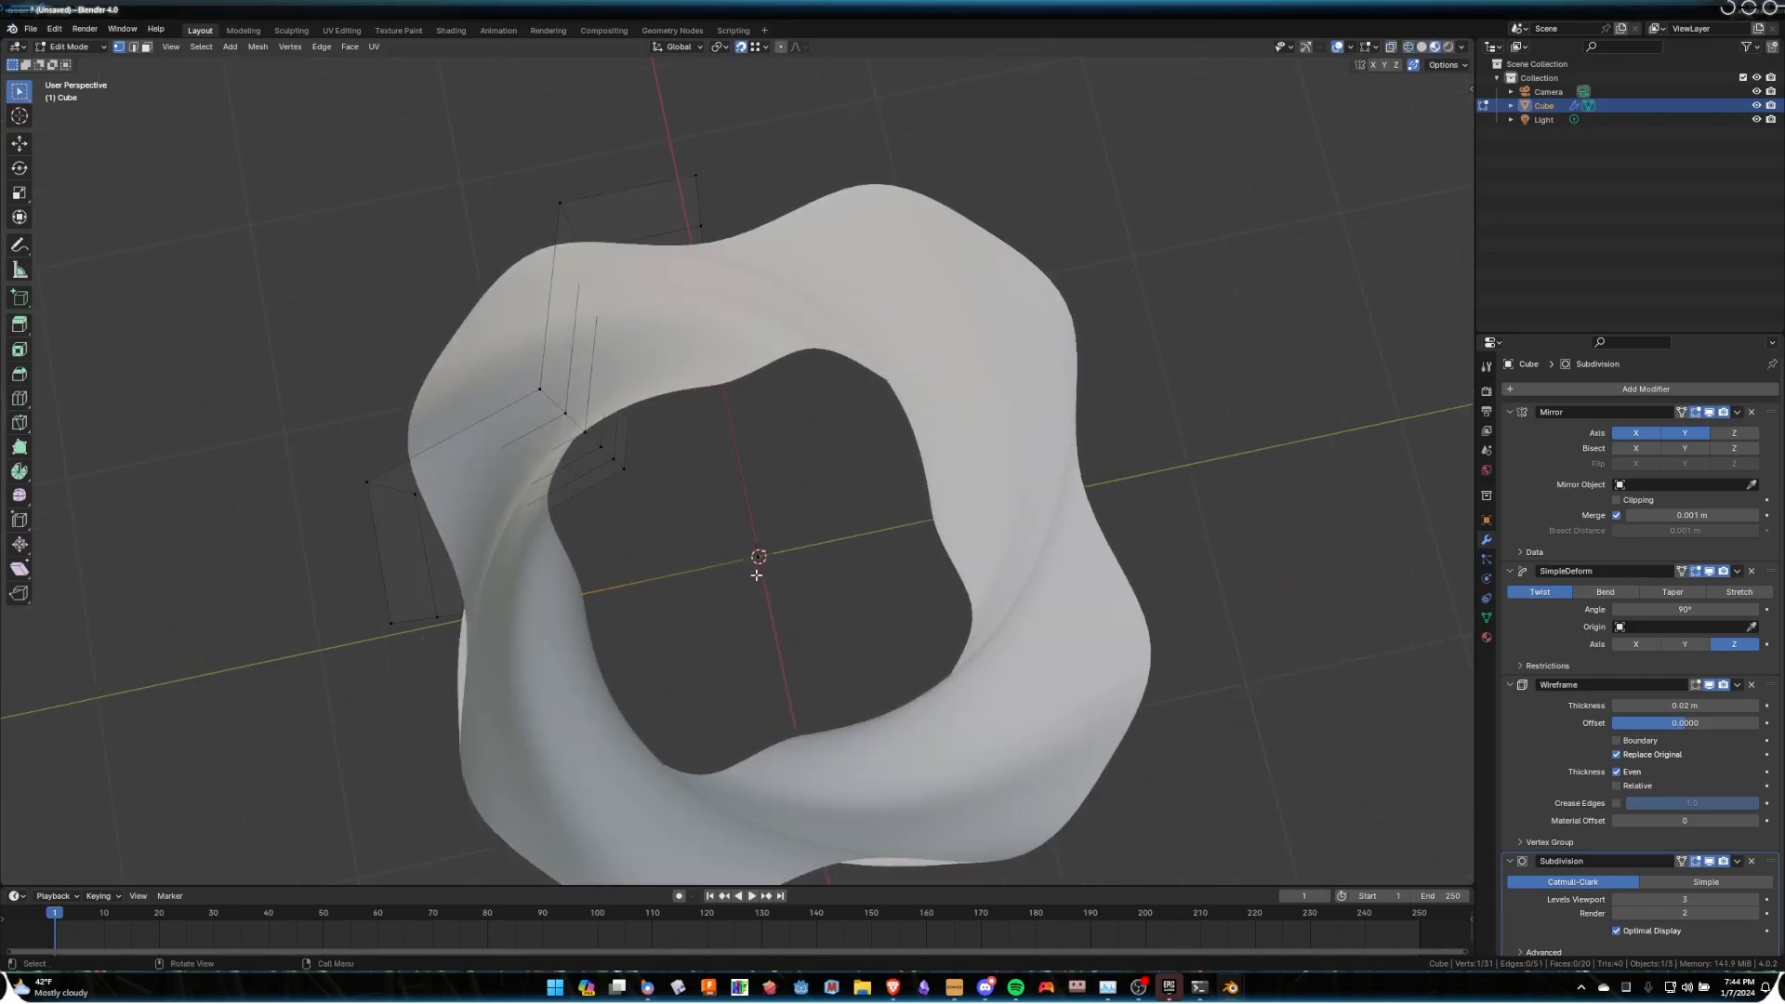
key(z)
click(666, 549)
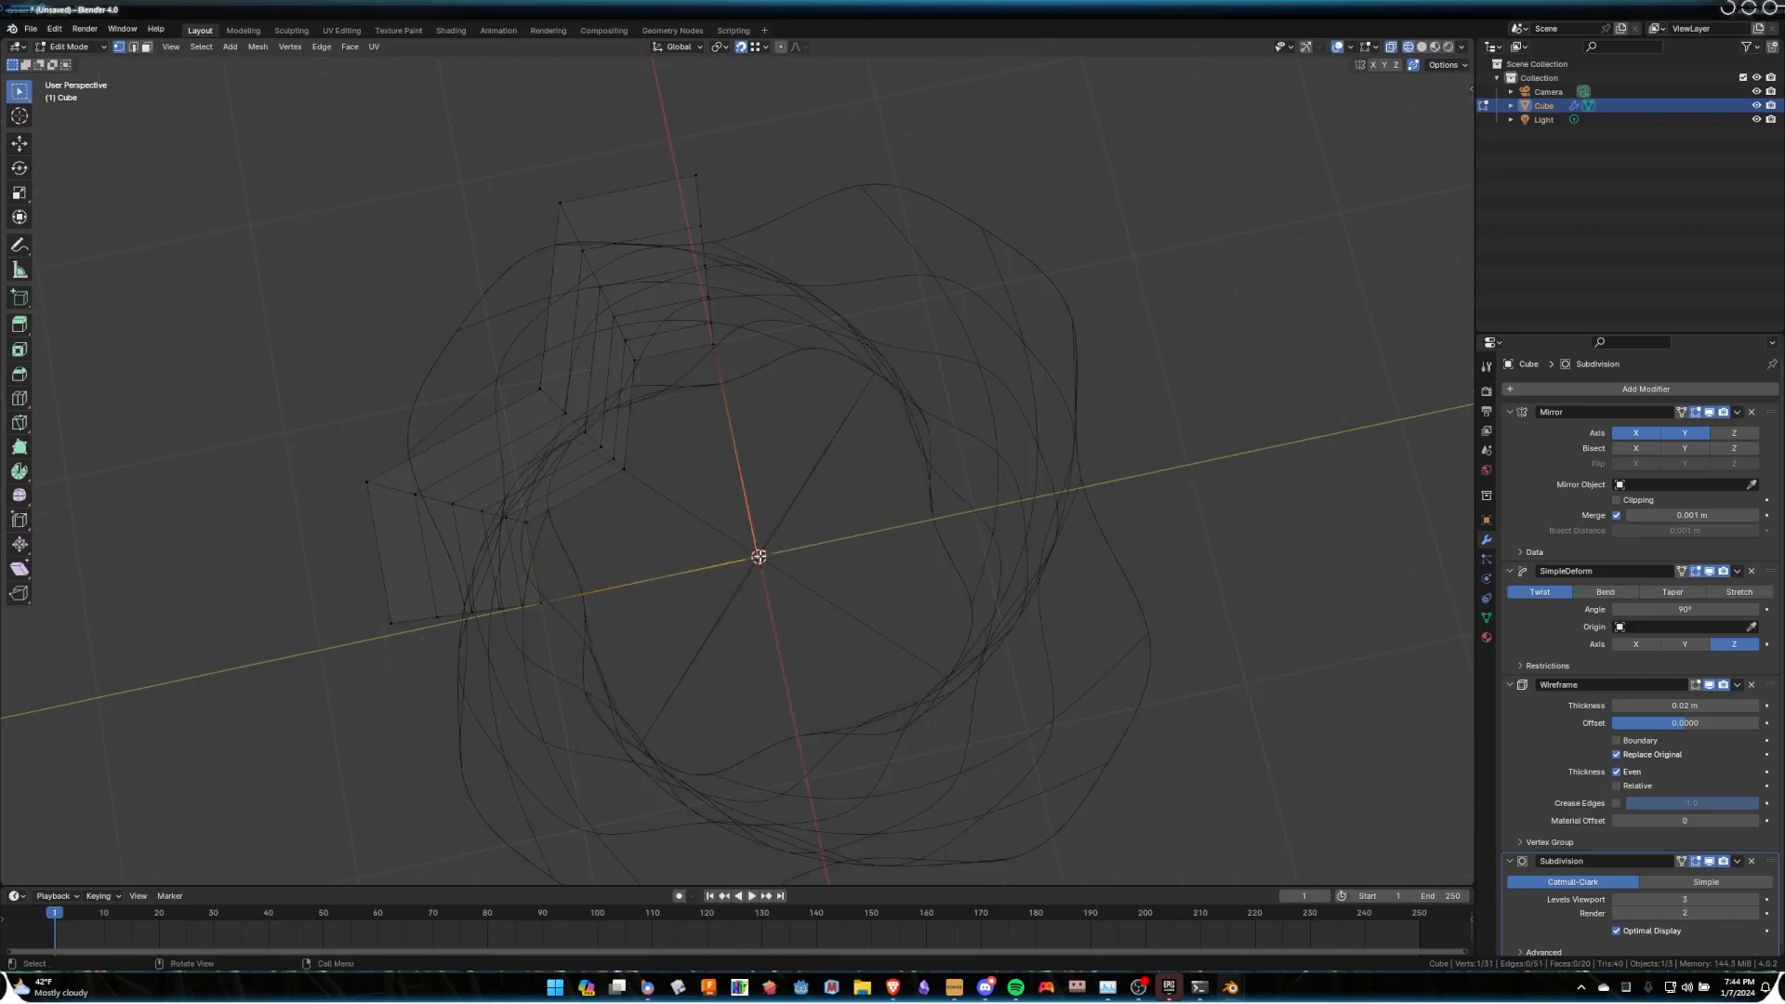
Select the centre edges and the bottom ring's vertices of the quarter and fill the outline with a face.
alt+click(759, 556)
shift+click(526, 520)
shift+click(622, 467)
shift+click(634, 360)
middle_drag(730, 505, 702, 457)
scroll(702, 457, up, 4)
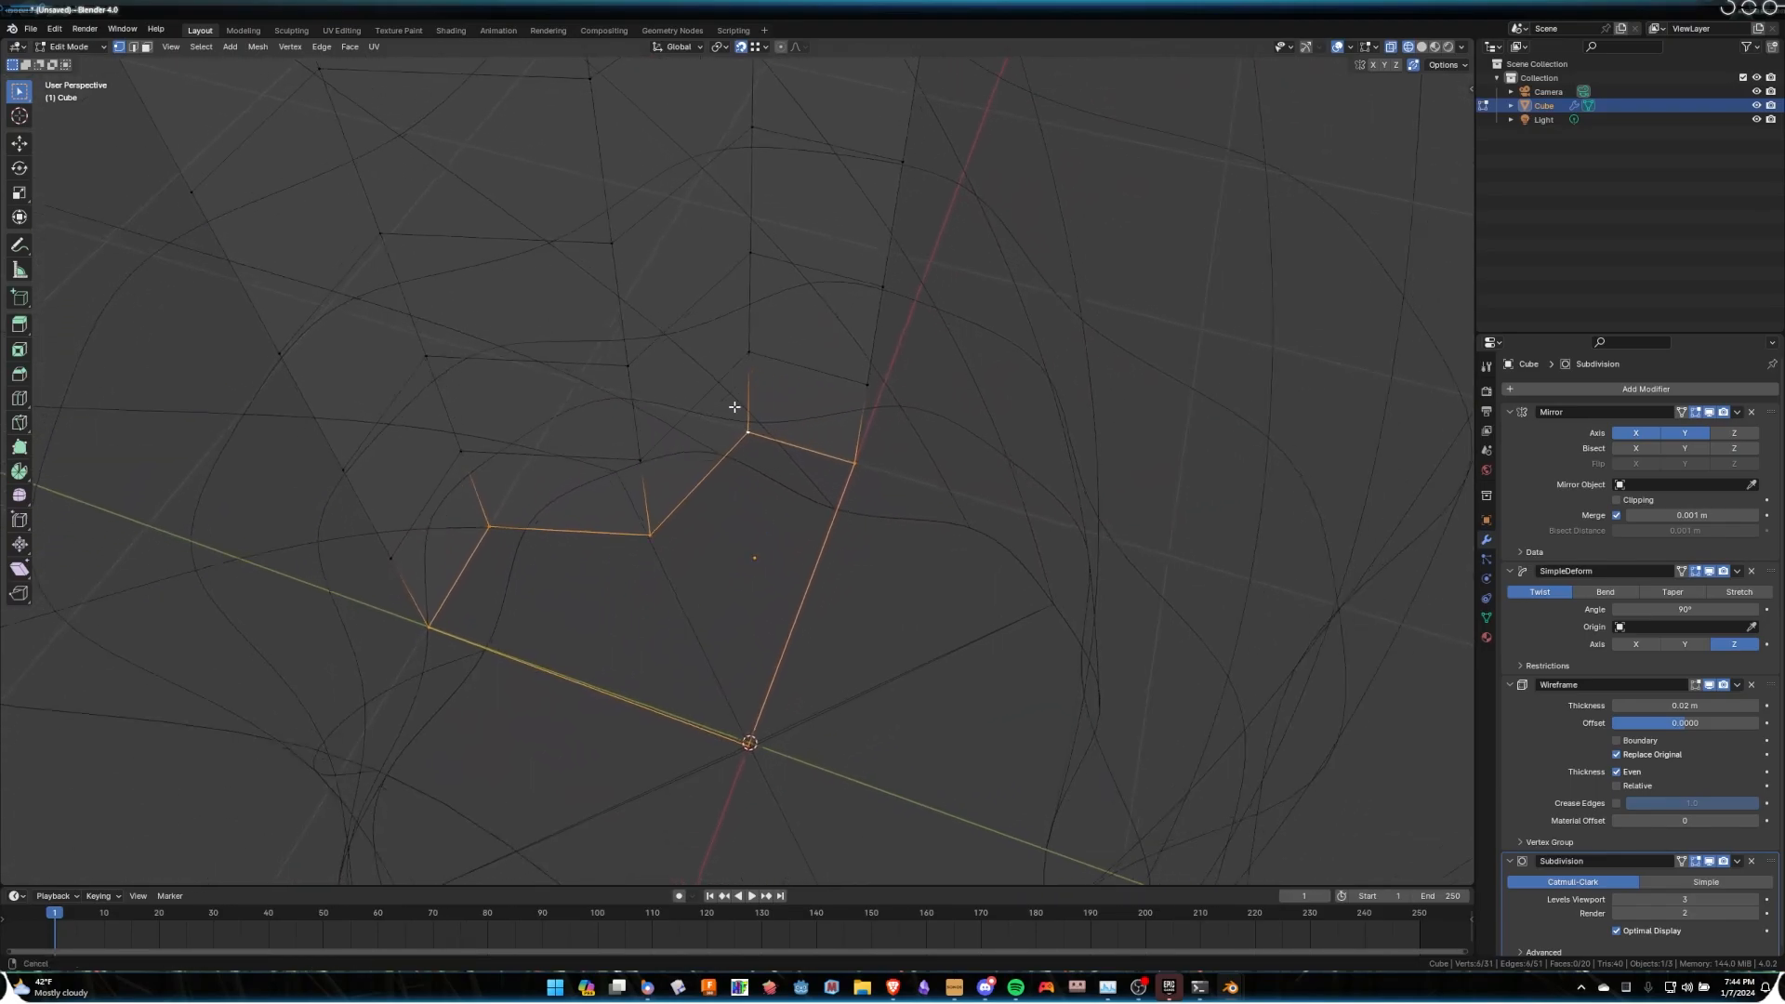
key(f)
Connect the bottom ring's inner corner vertex to the centre vertex, splitting the new face in two.
scroll(762, 523, down, 3)
scroll(761, 522, up, 2)
click(662, 511)
shift+click(734, 659)
key(j)
scroll(688, 591, down, 5)
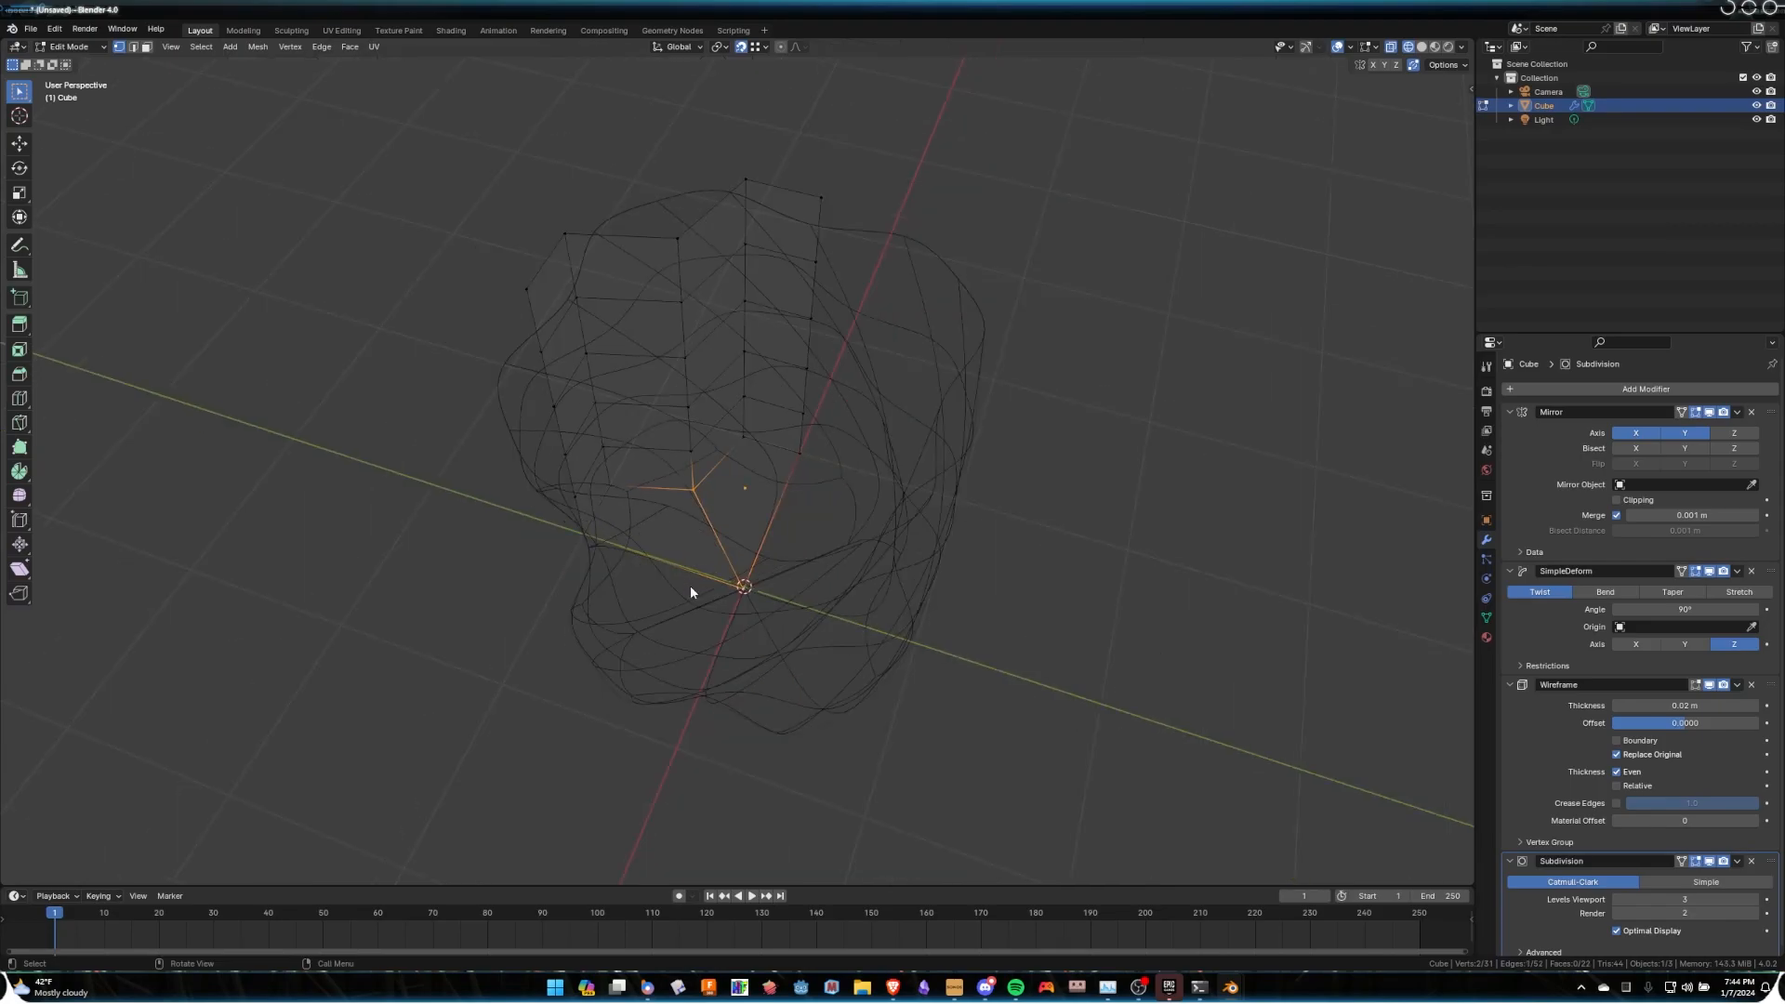
Examine the vessel's rebuilt bottom lattice from the side and from above in Object Mode.
key(Tab)
middle_drag(740, 599, 755, 538)
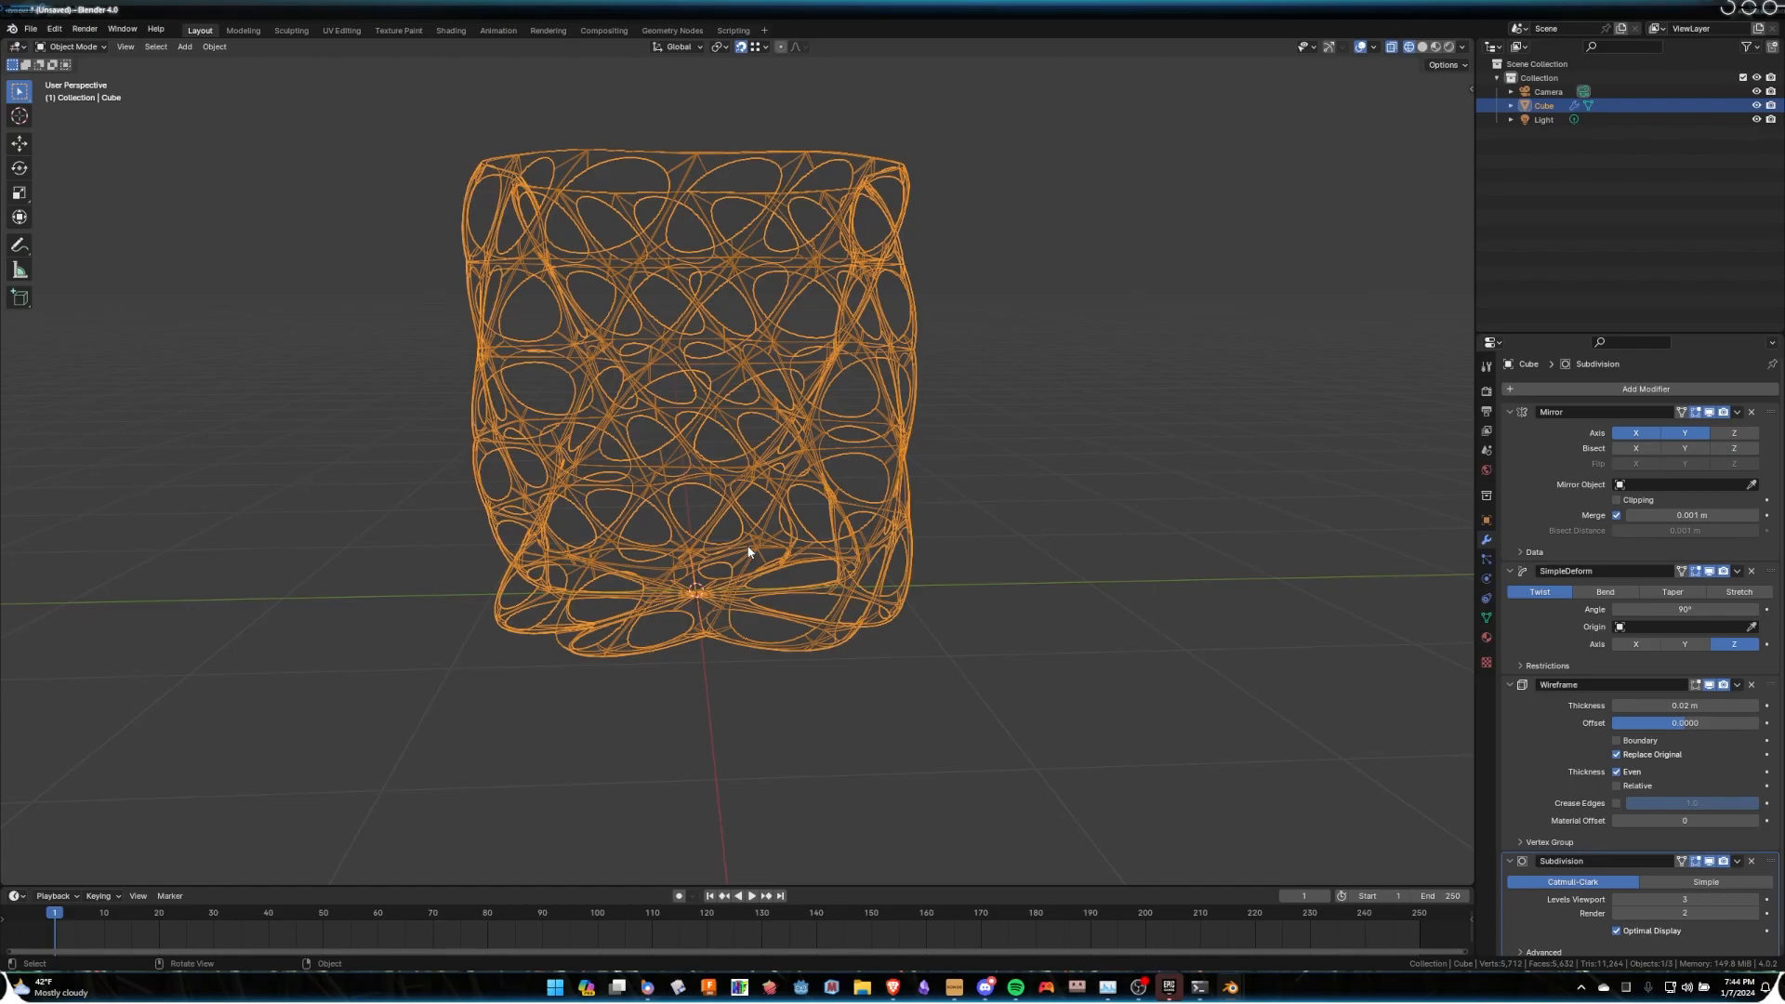
middle_drag(729, 442, 647, 446)
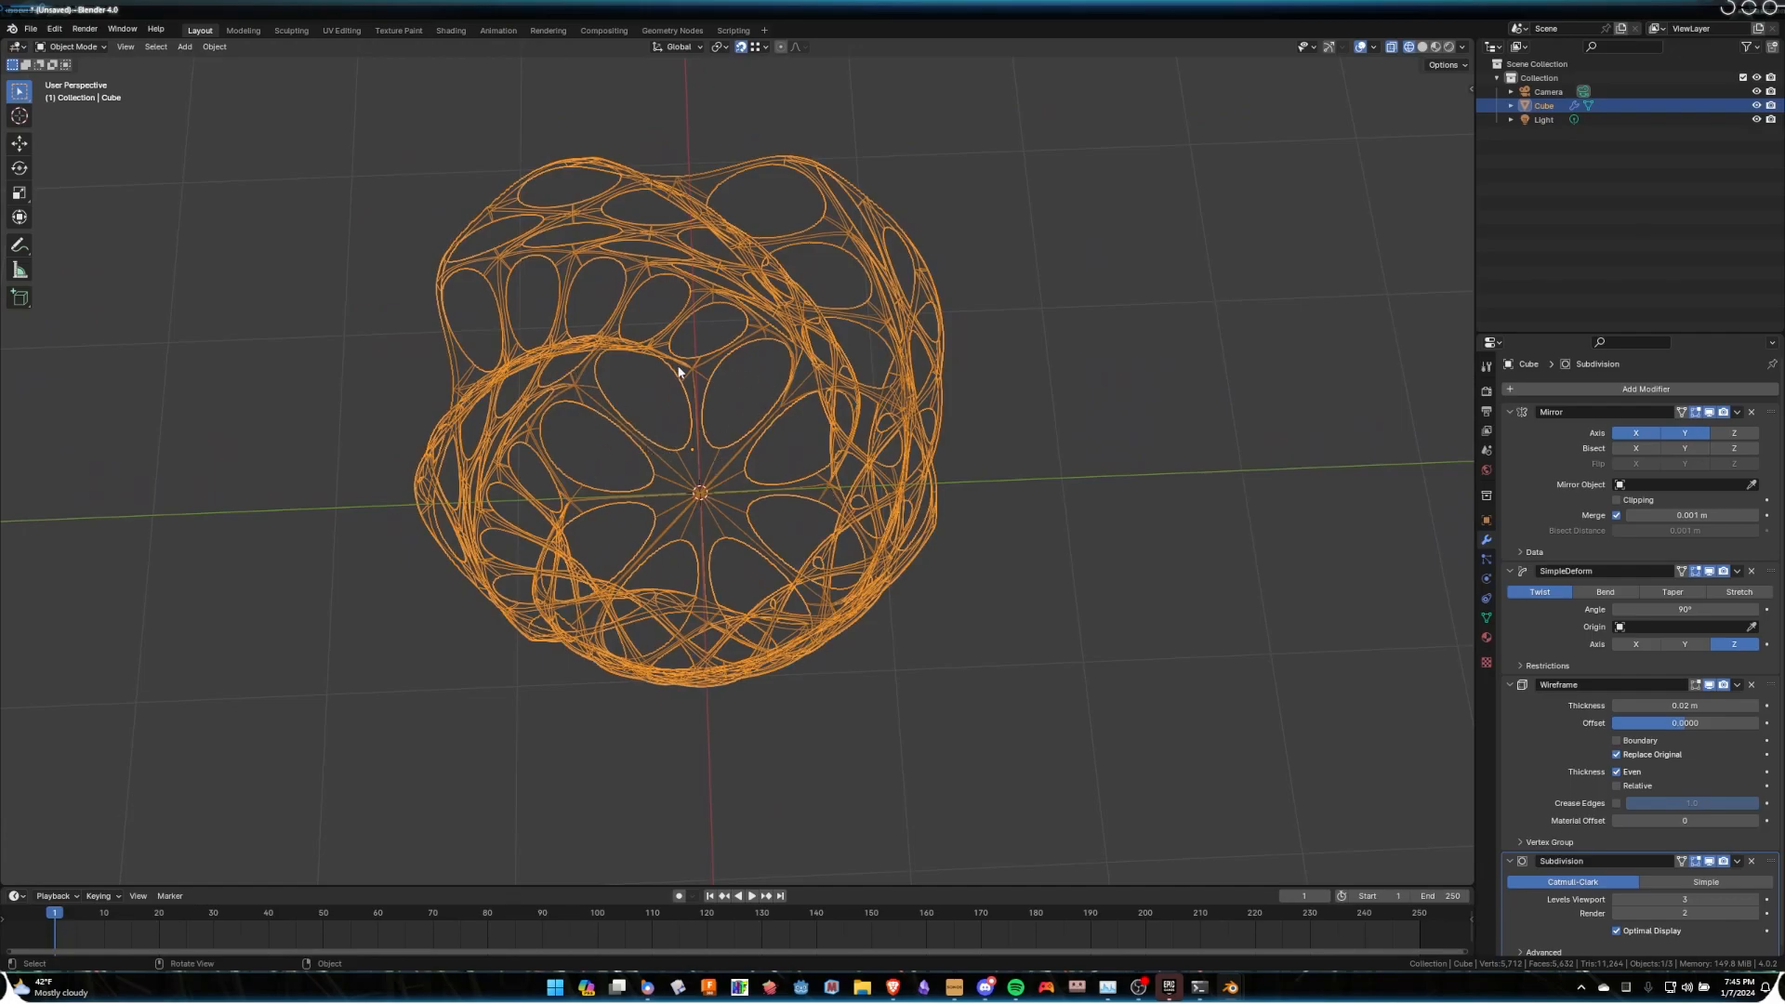
scroll(560, 461, up, 4)
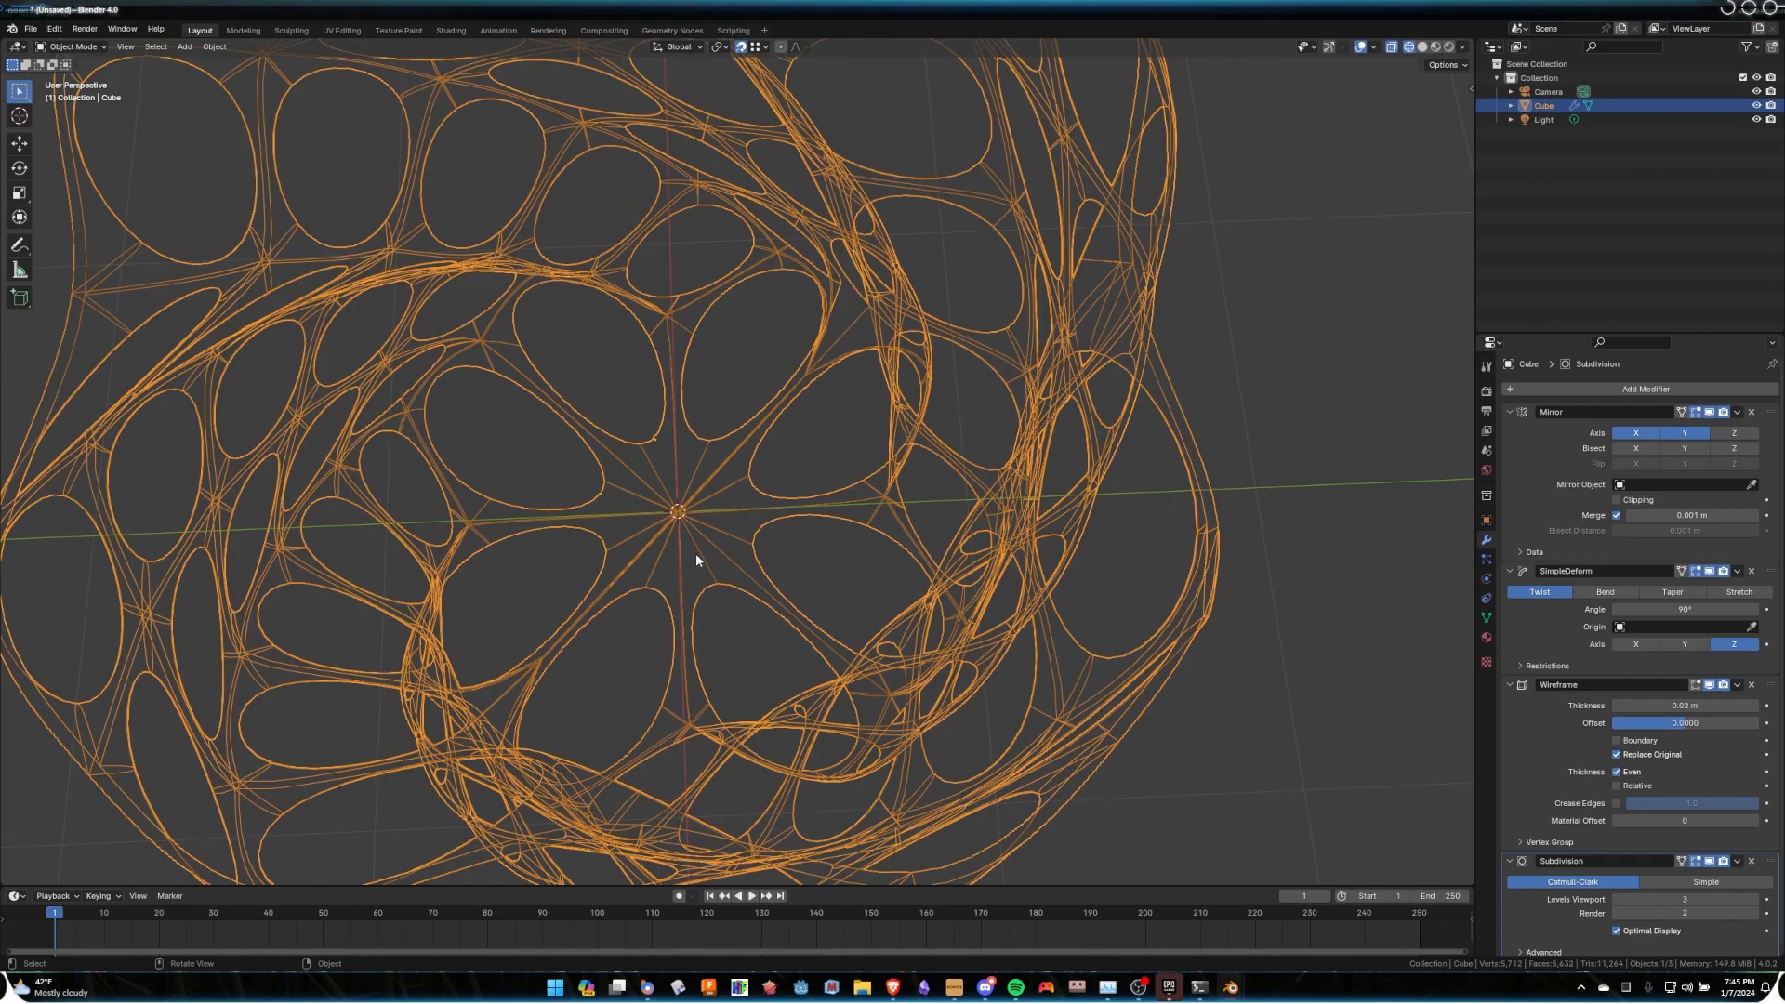
scroll(700, 562, down, 5)
middle_drag(750, 580, 967, 561)
Return to Edit Mode with face selection and select the quarter's two bottom faces.
key(Tab)
scroll(736, 550, up, 3)
scroll(732, 545, up, 3)
middle_drag(841, 527, 725, 494)
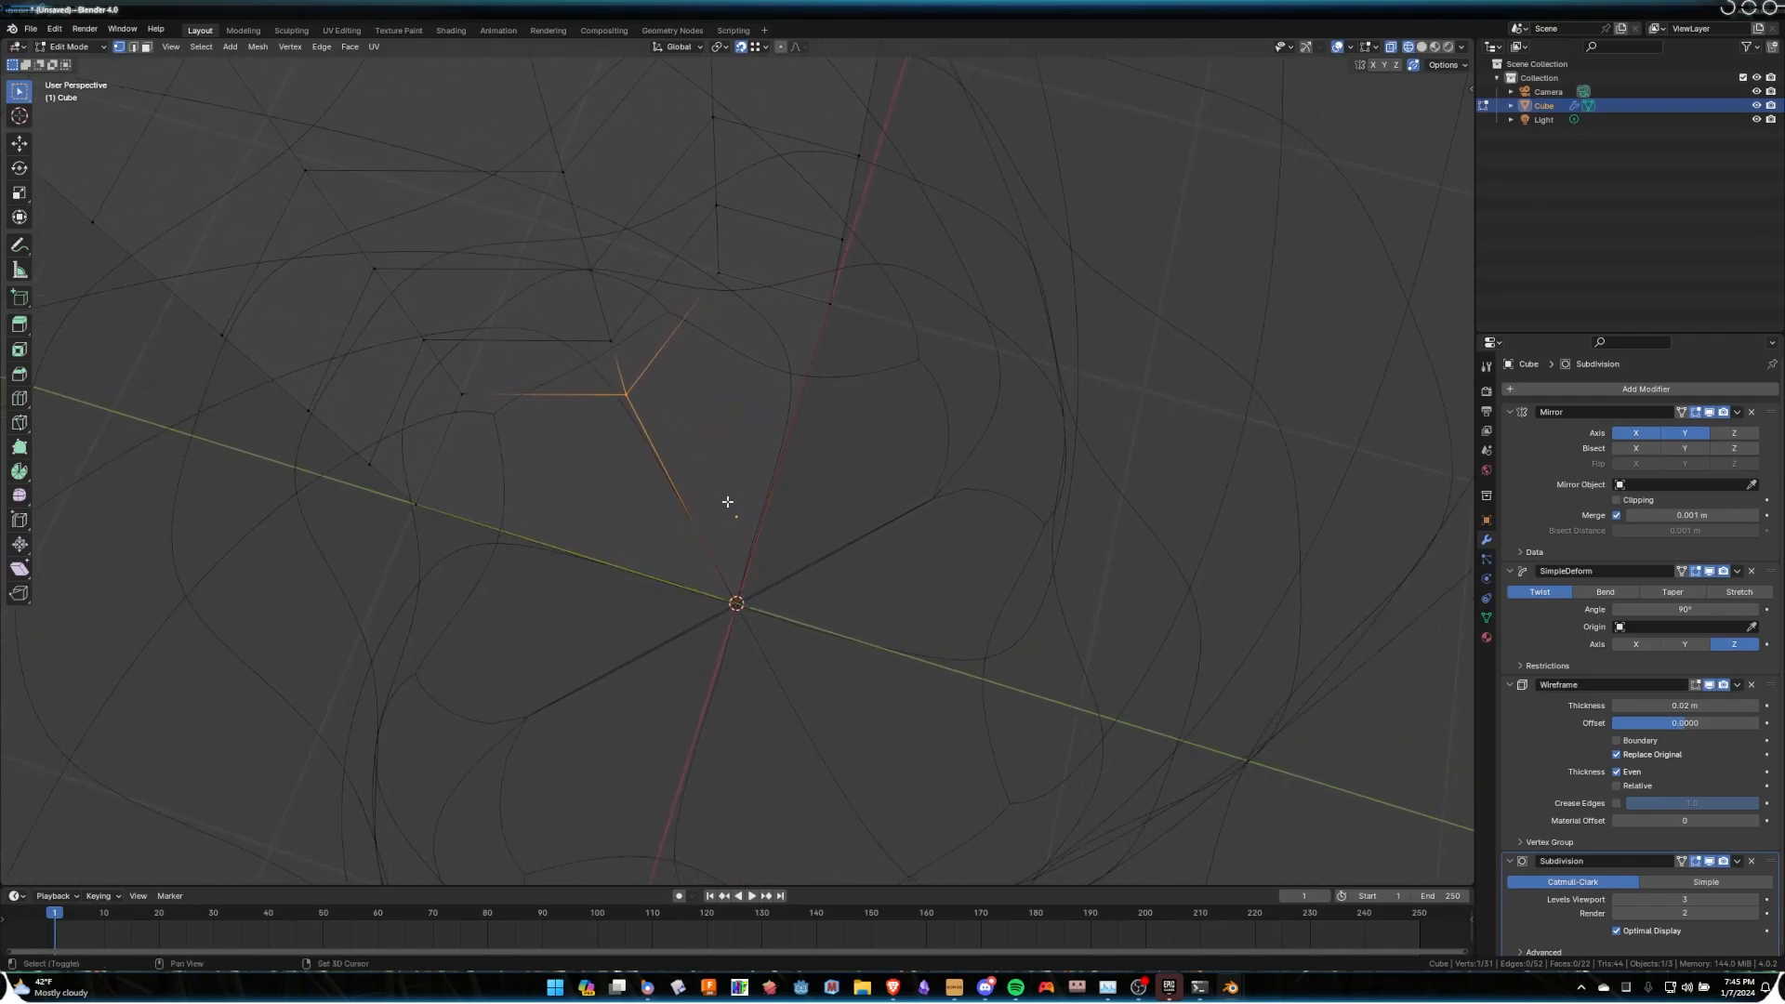
click(146, 46)
click(563, 472)
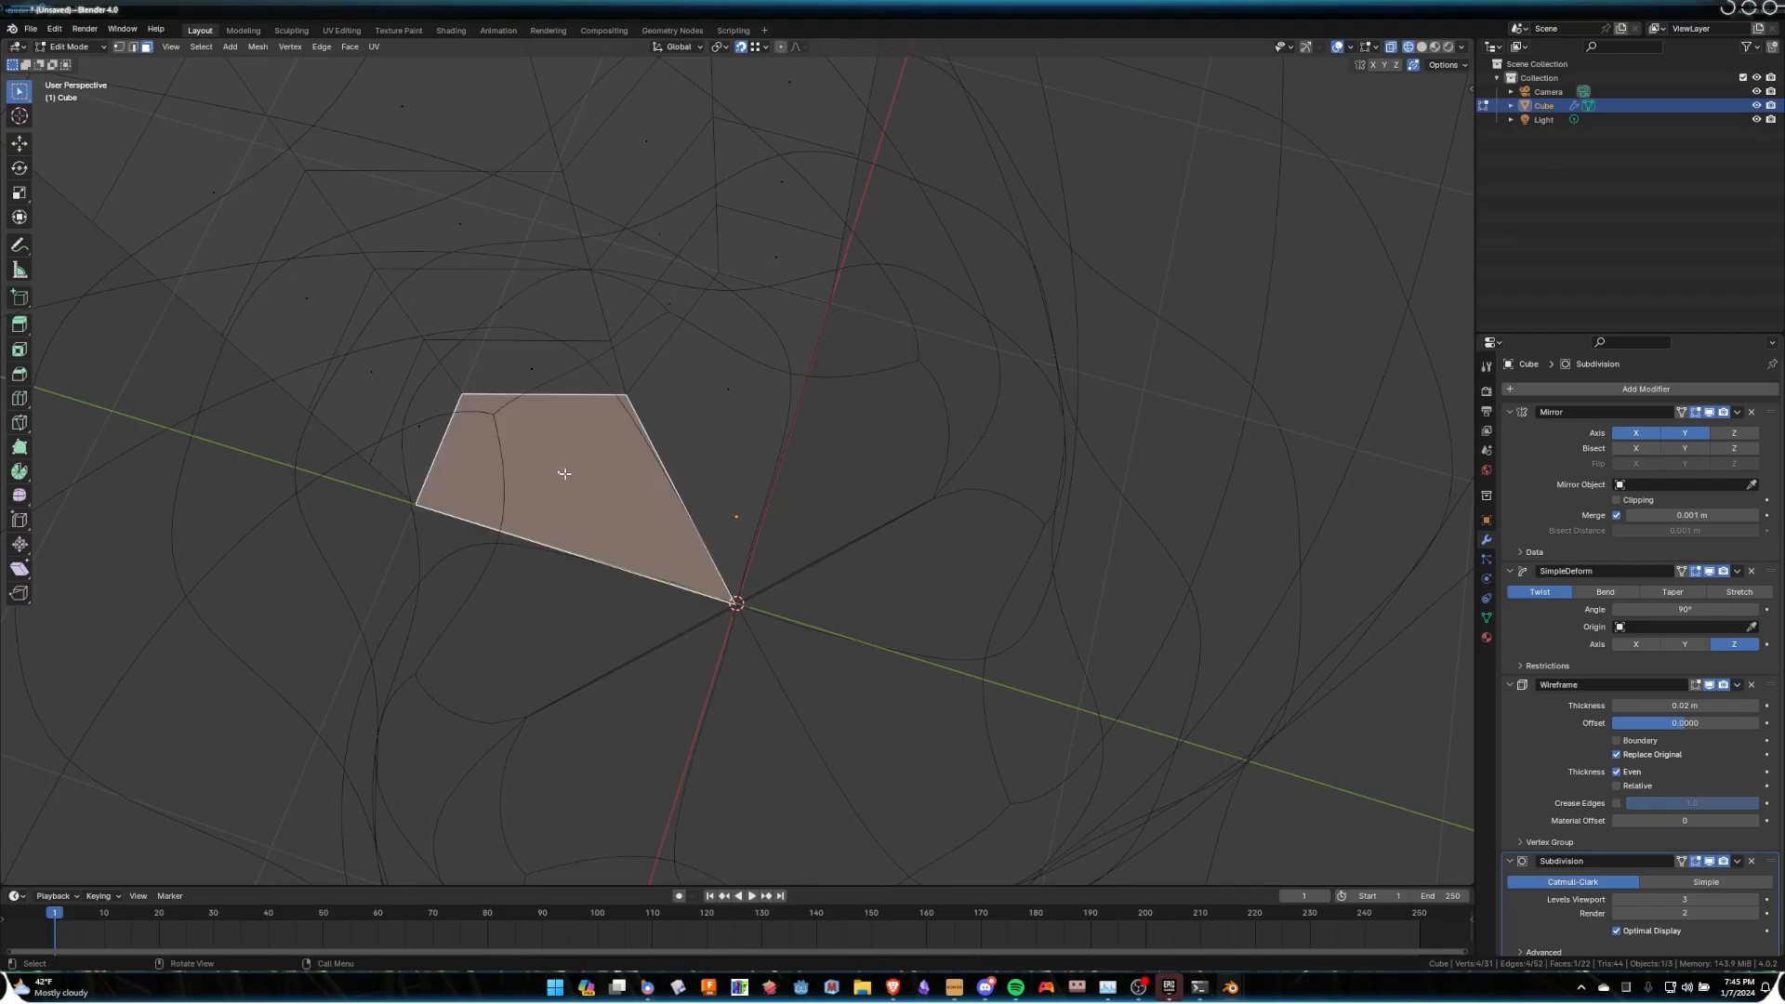
shift+click(758, 376)
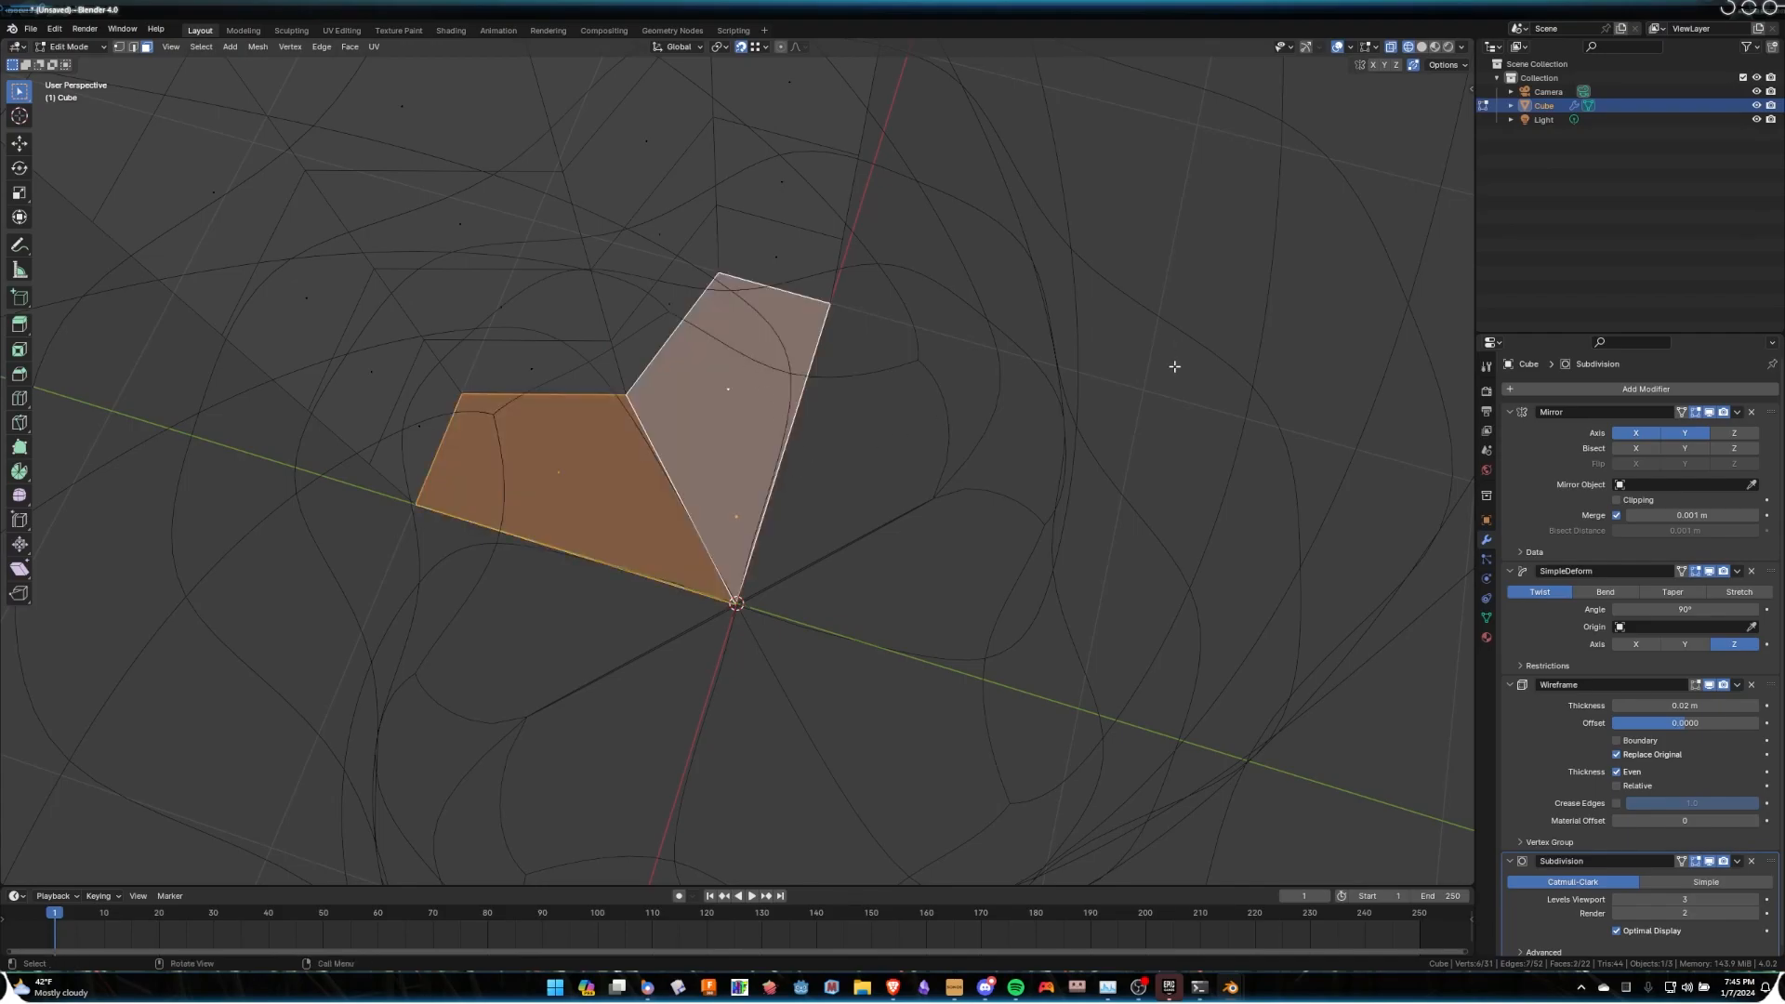
Try insetting the two selected bottom faces together as one region and view the resulting lattice.
key(i)
key(i)
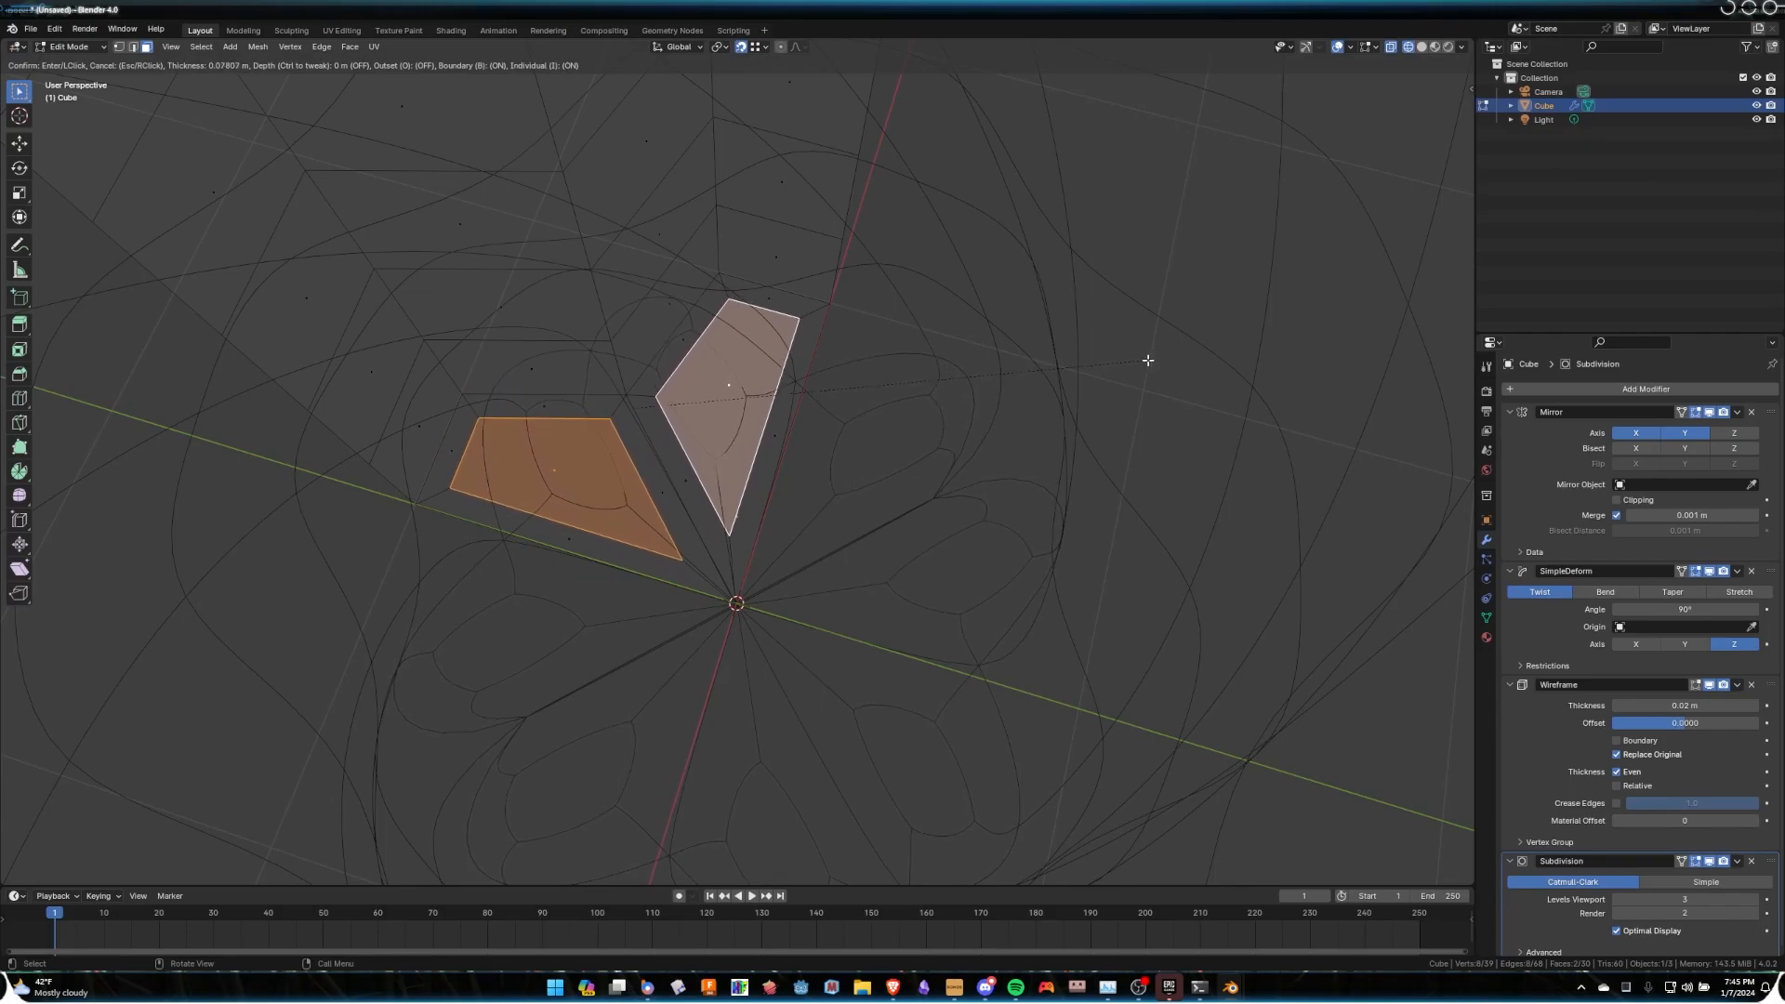
key(i)
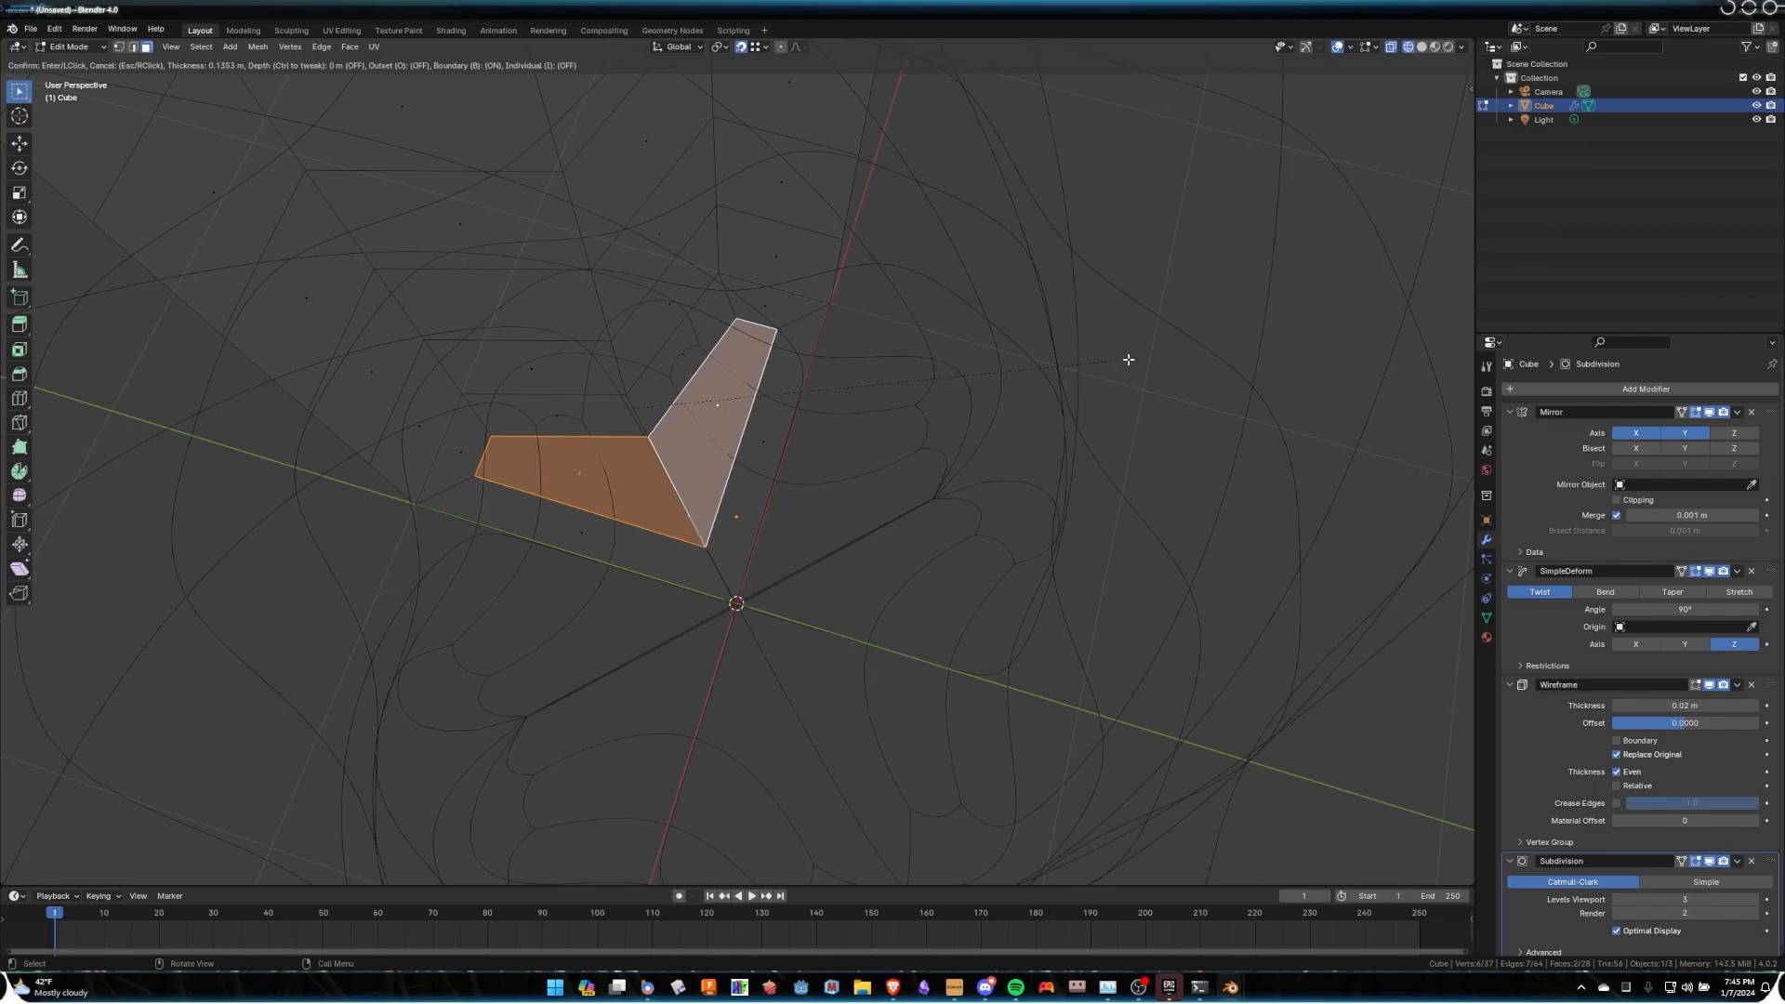
click(1142, 360)
key(Tab)
middle_drag(1142, 360, 939, 407)
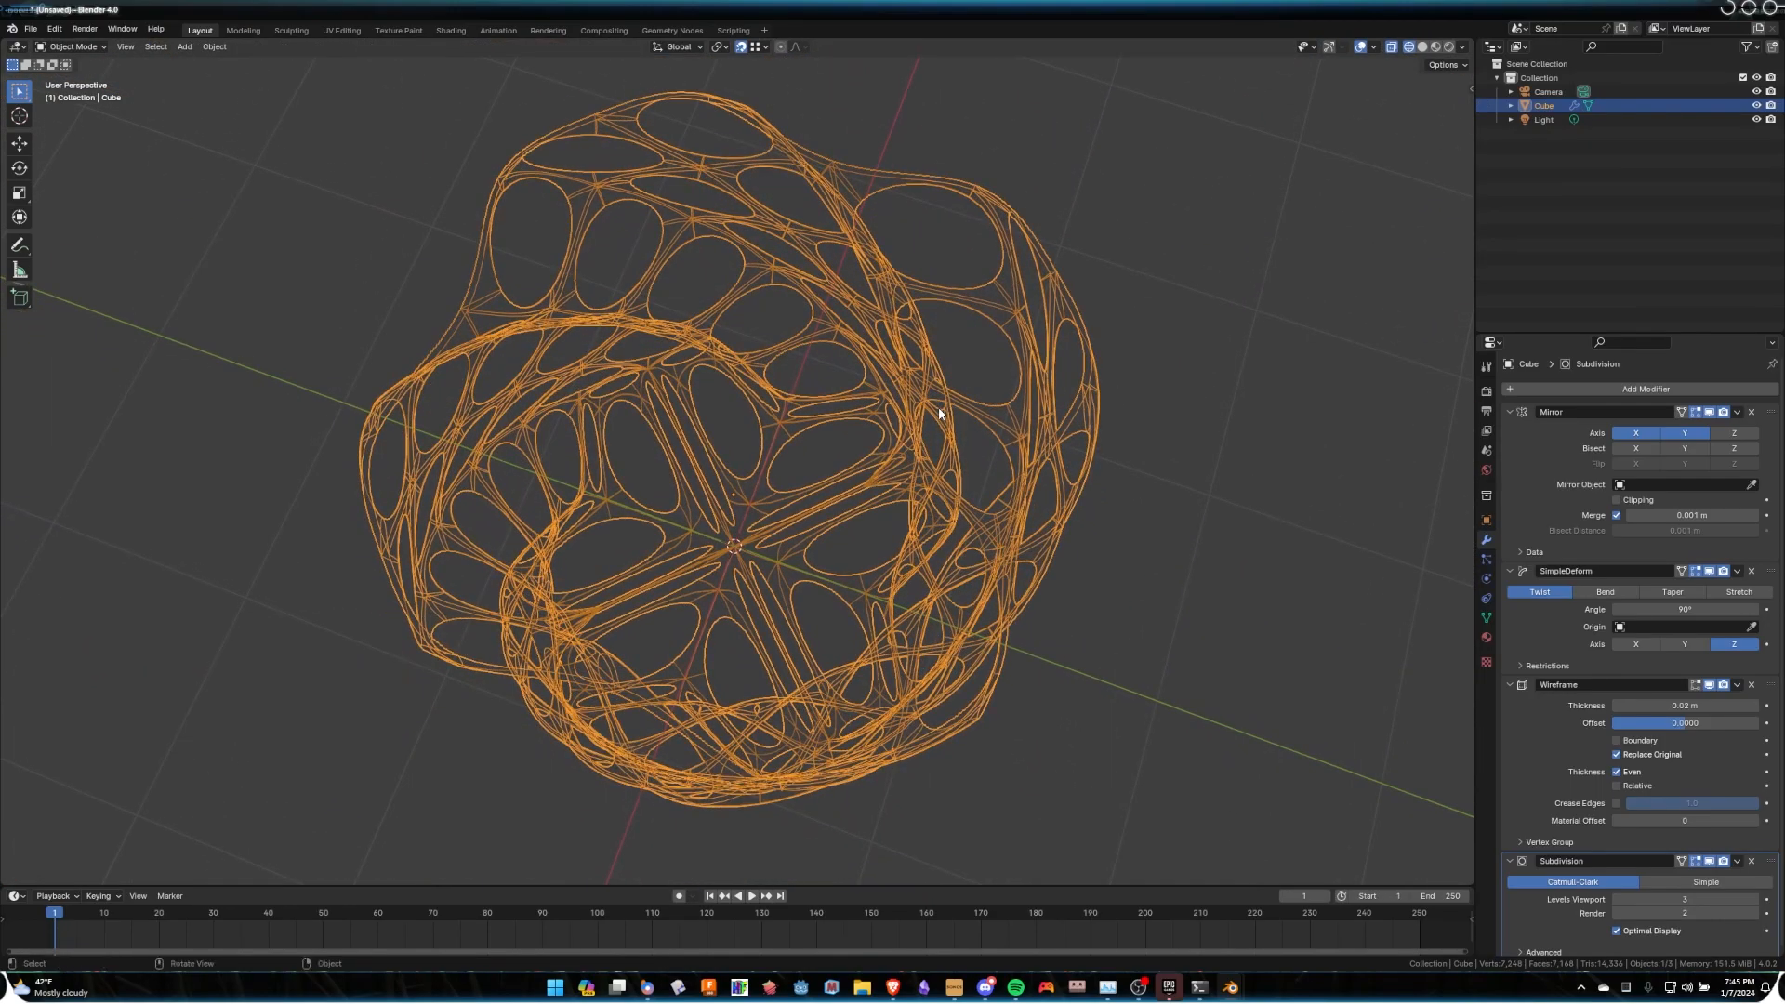
Try scaling the inset bottom faces up by about 1.11 and then down, checking the lattice each time.
key(Tab)
scroll(994, 414, up, 2)
key(s)
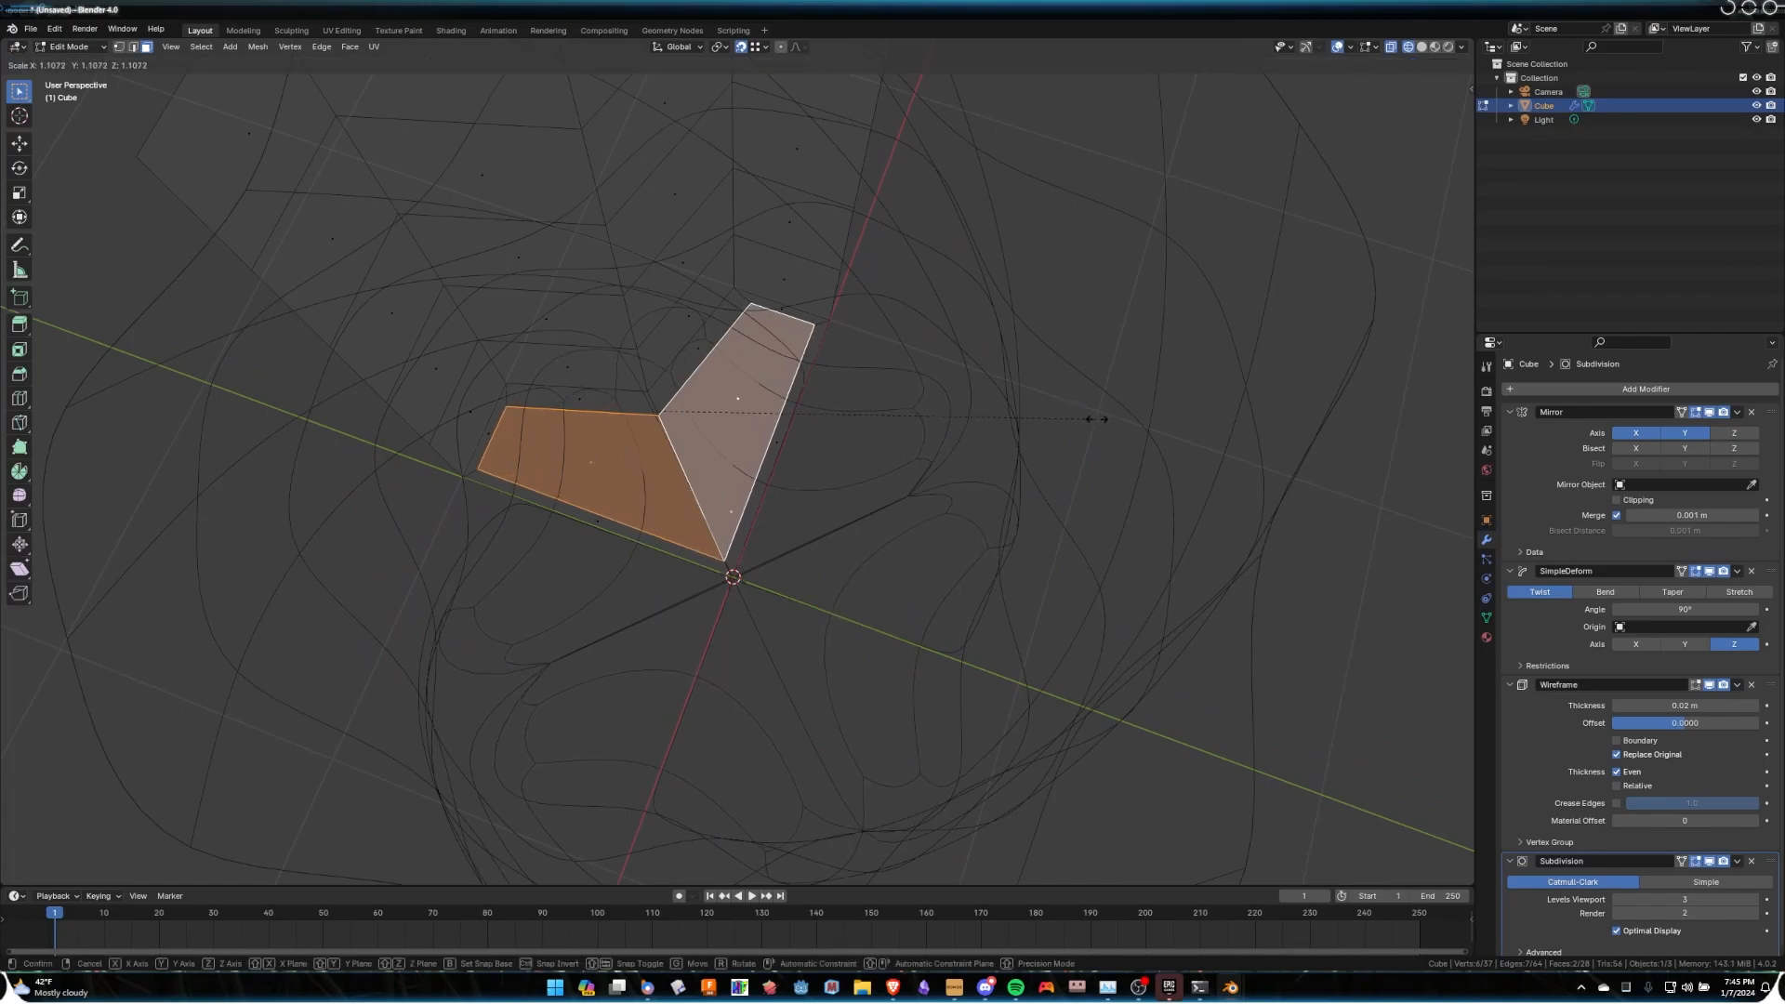
click(1096, 419)
key(Tab)
key(Tab)
key(s)
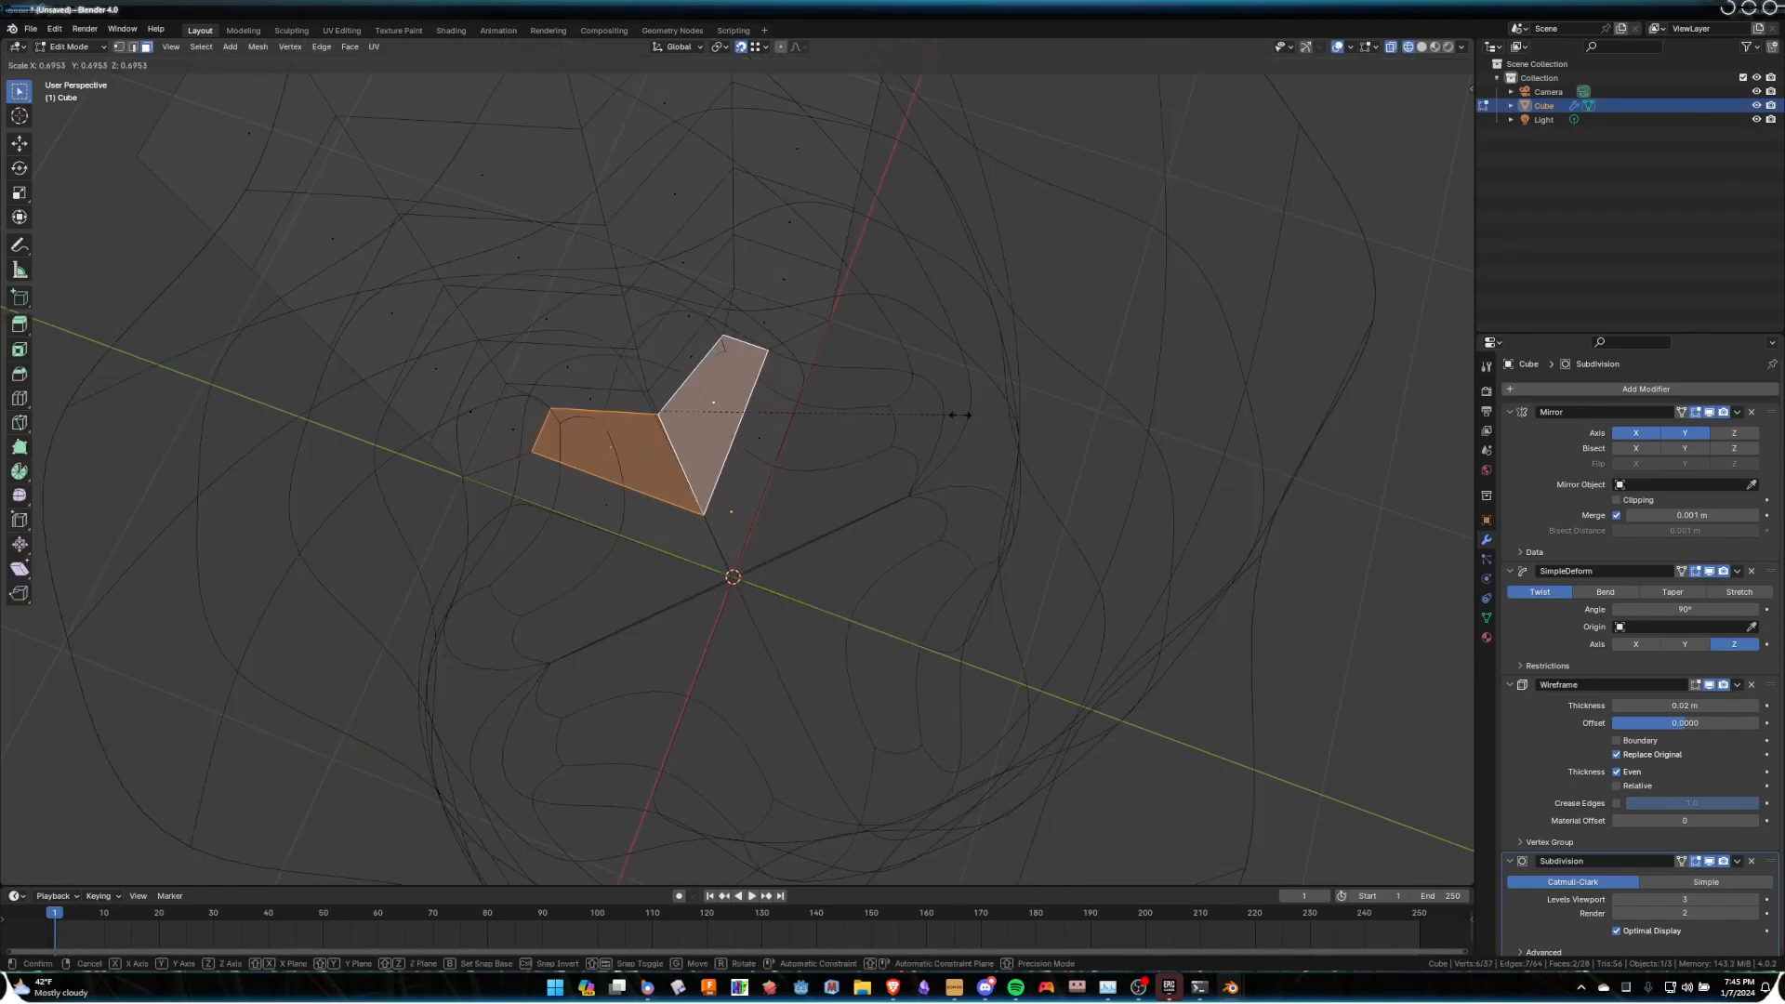
click(899, 414)
key(Tab)
key(Tab)
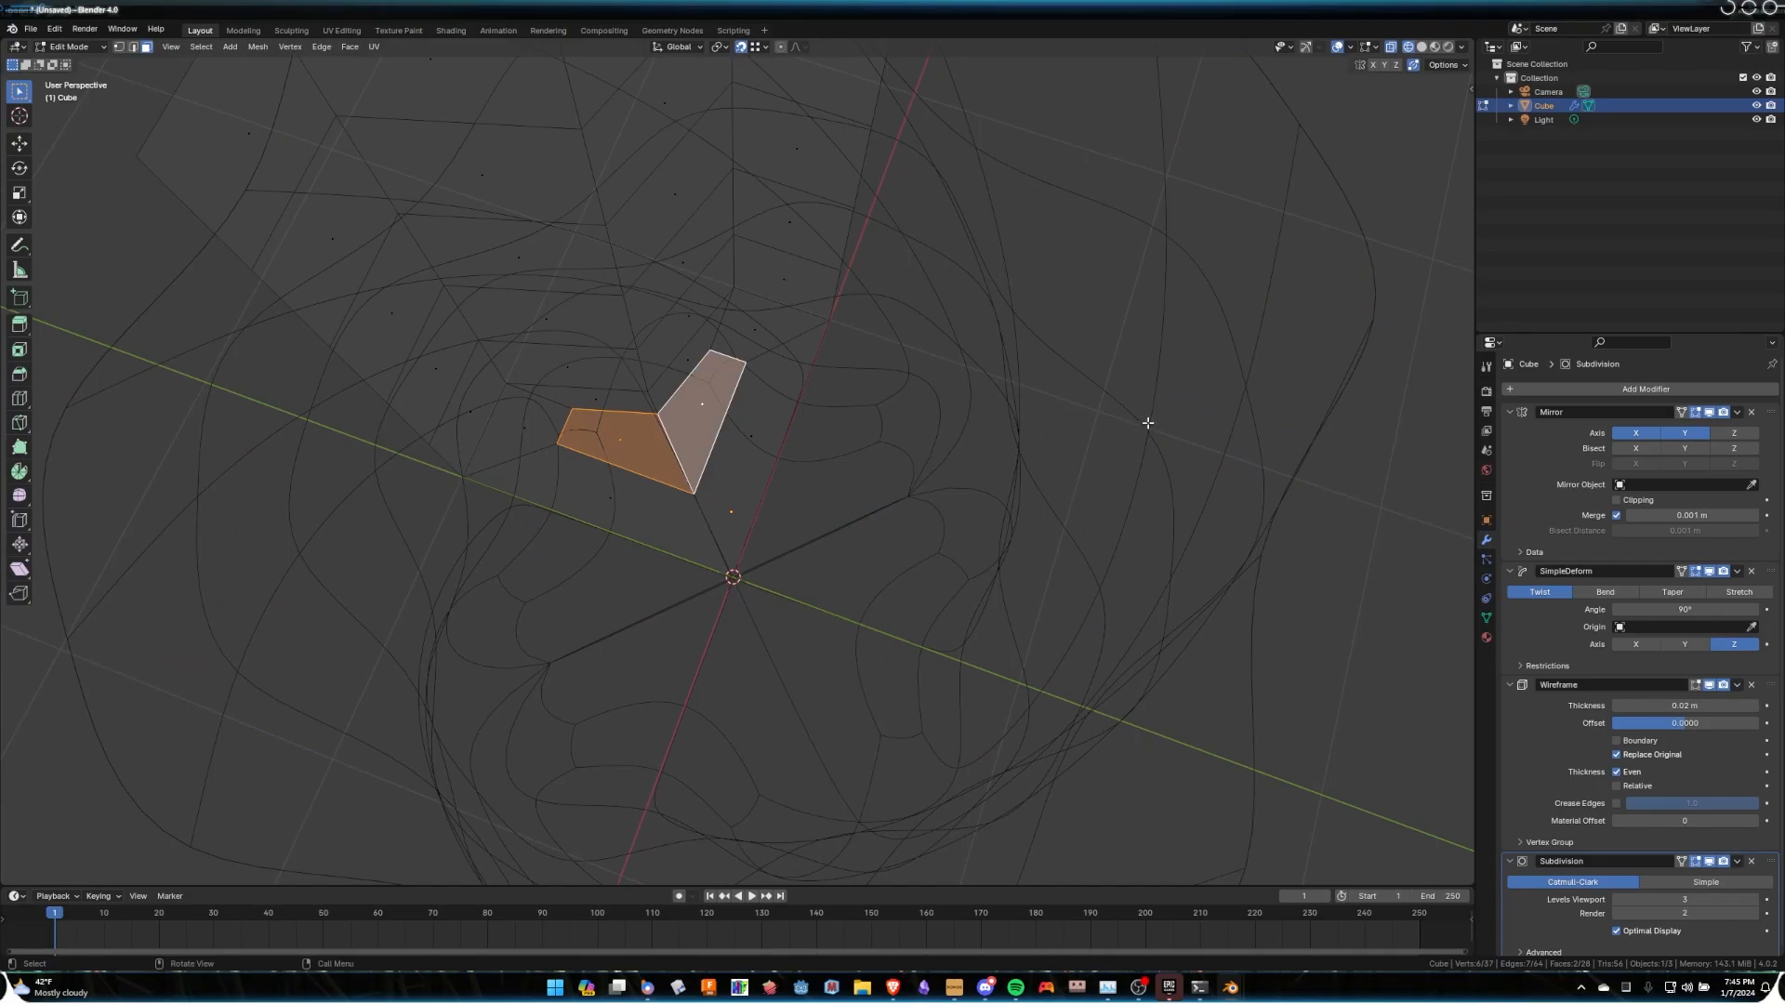
Try rescaling the inset bottom faces again and sliding them along their edges.
key(s)
click(956, 415)
key(Tab)
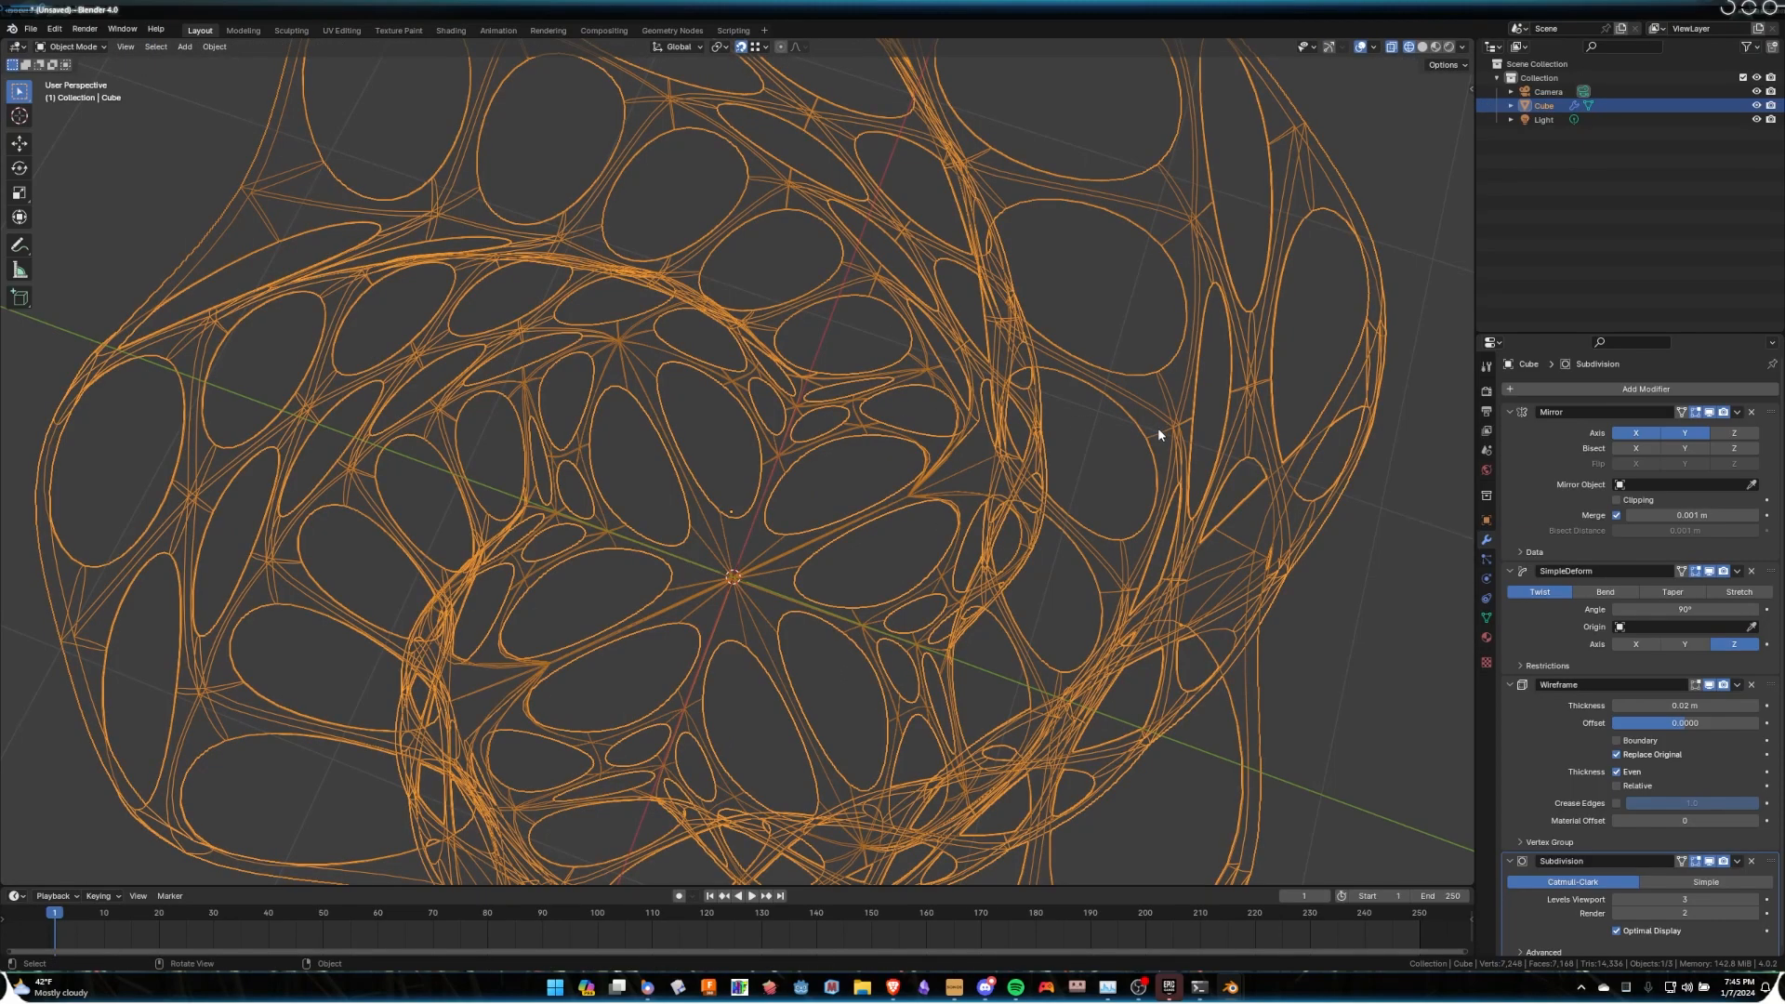
key(Tab)
key(s)
click(1100, 431)
key(g)
key(g)
click(1121, 471)
key(Tab)
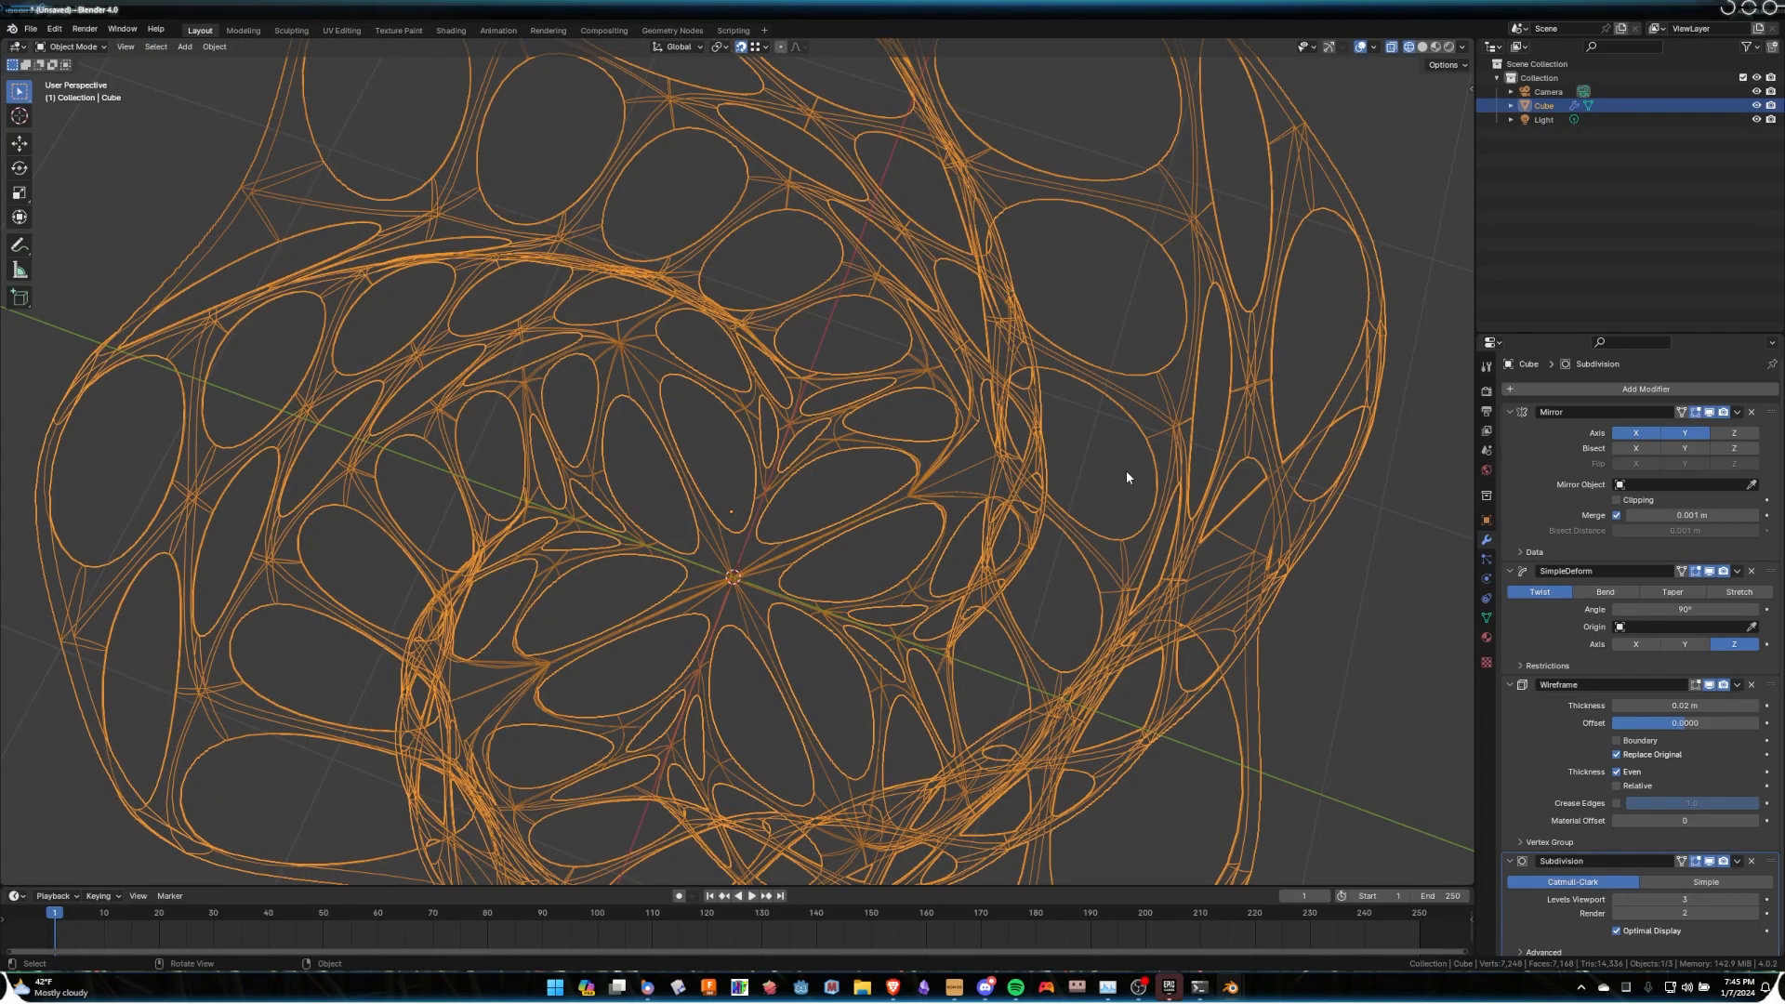
Undo the sliding, scaling and inset of the two bottom faces.
key(Tab)
key(Tab)
key(Tab)
key(Tab)
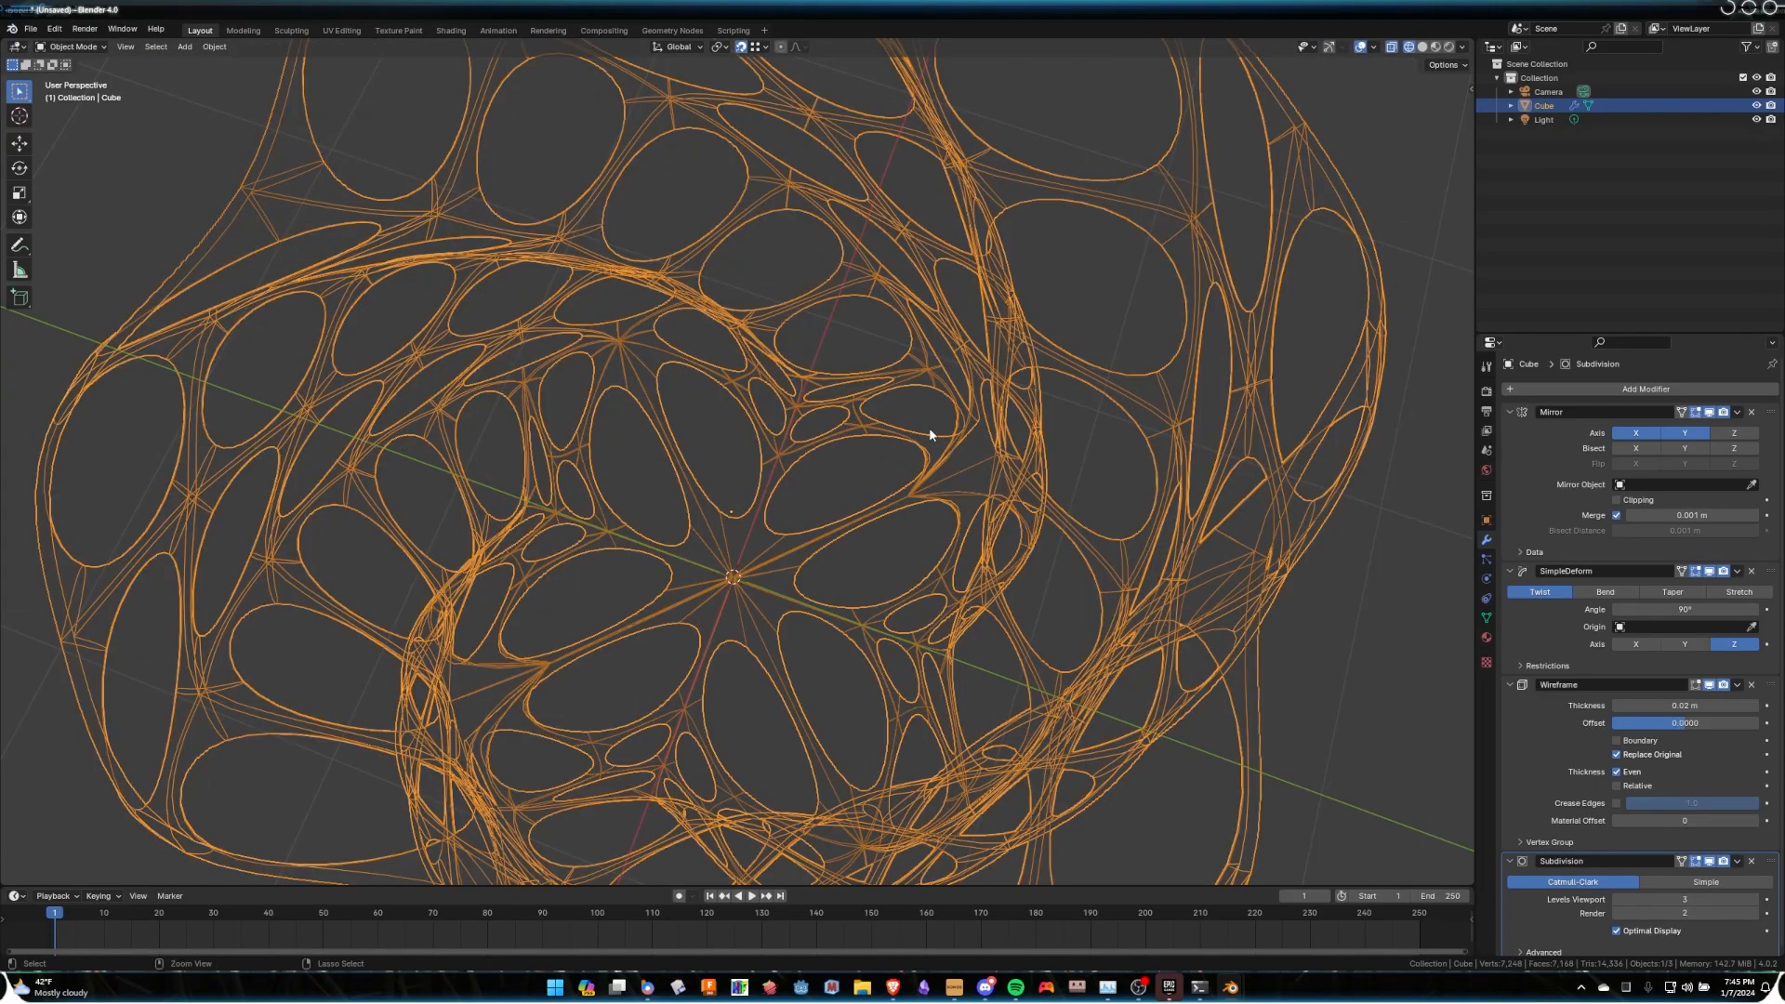
key(Tab)
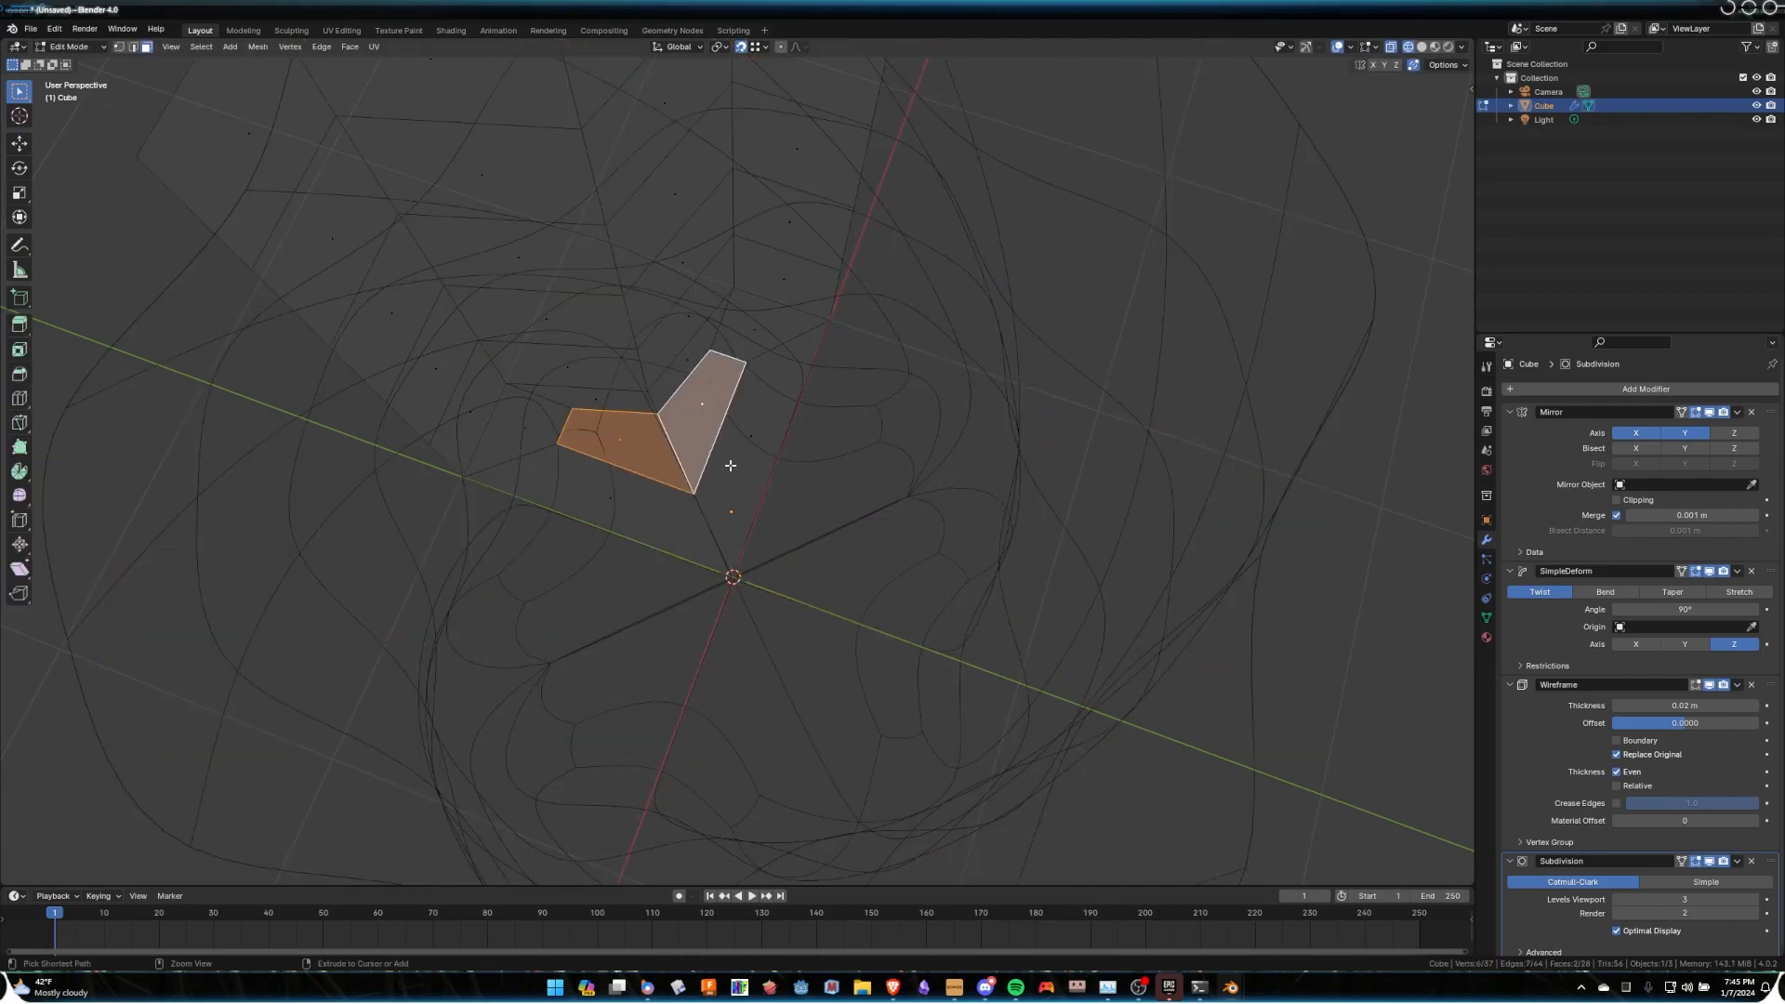
key(Tab)
key(Tab)
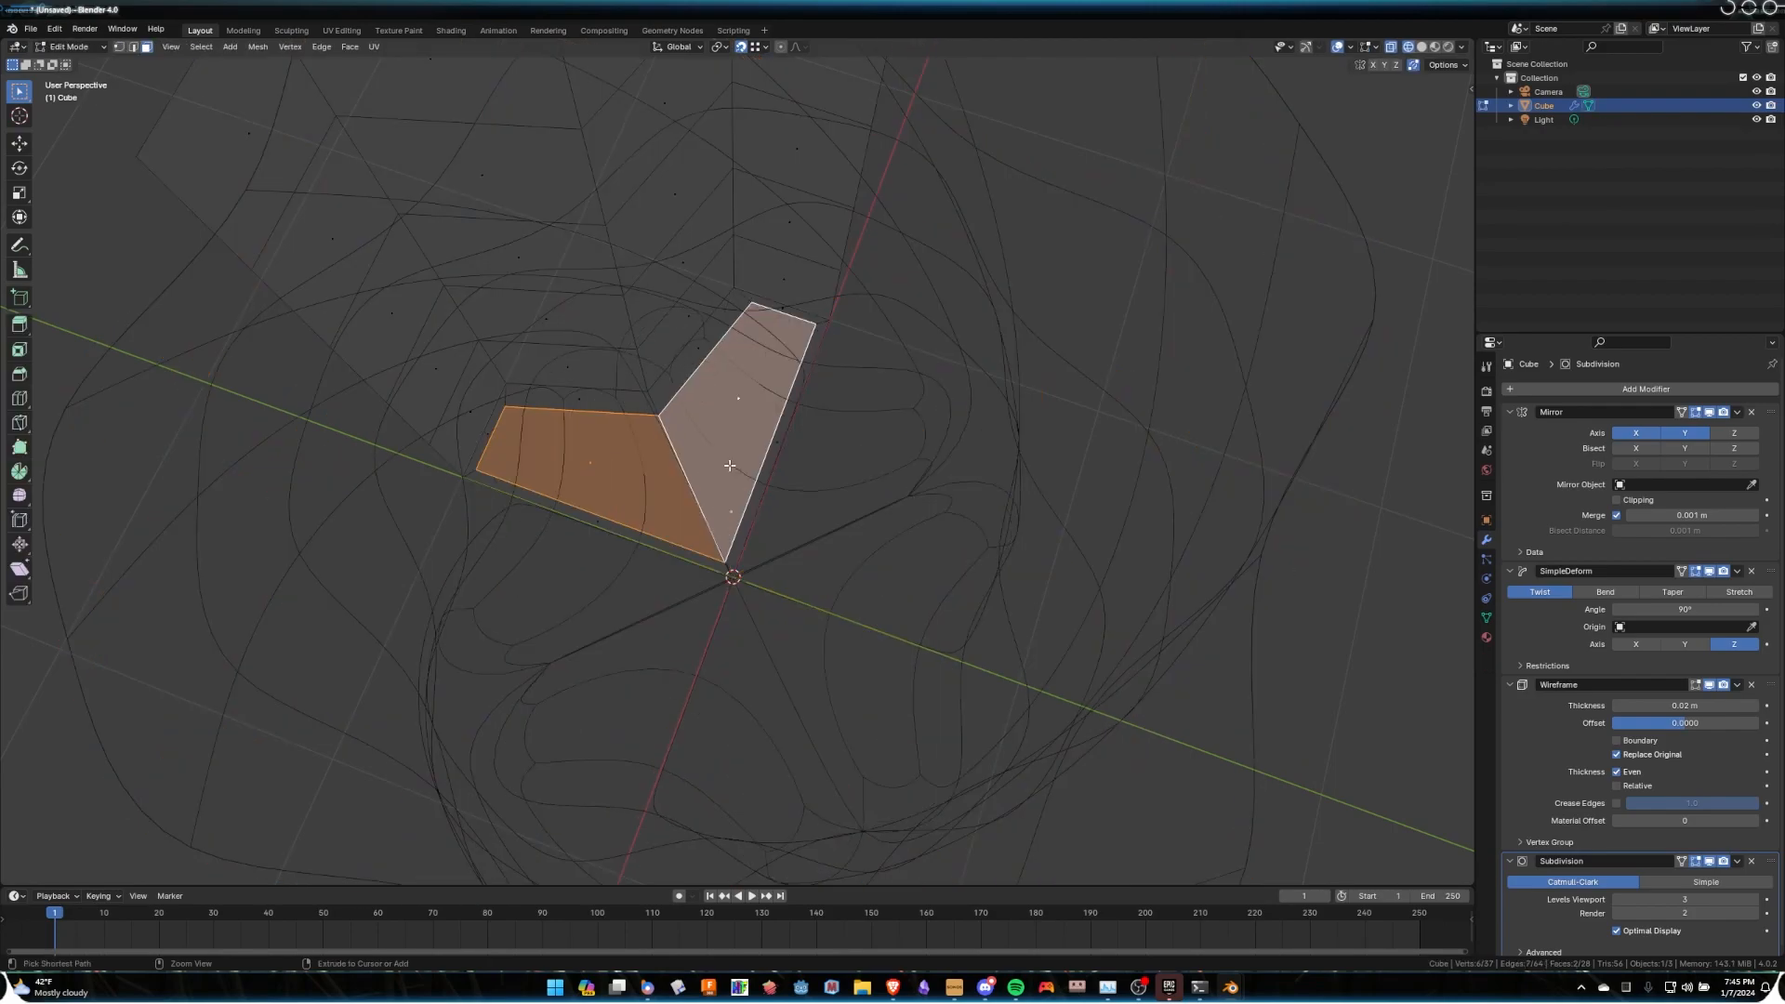
key(ctrl+z)
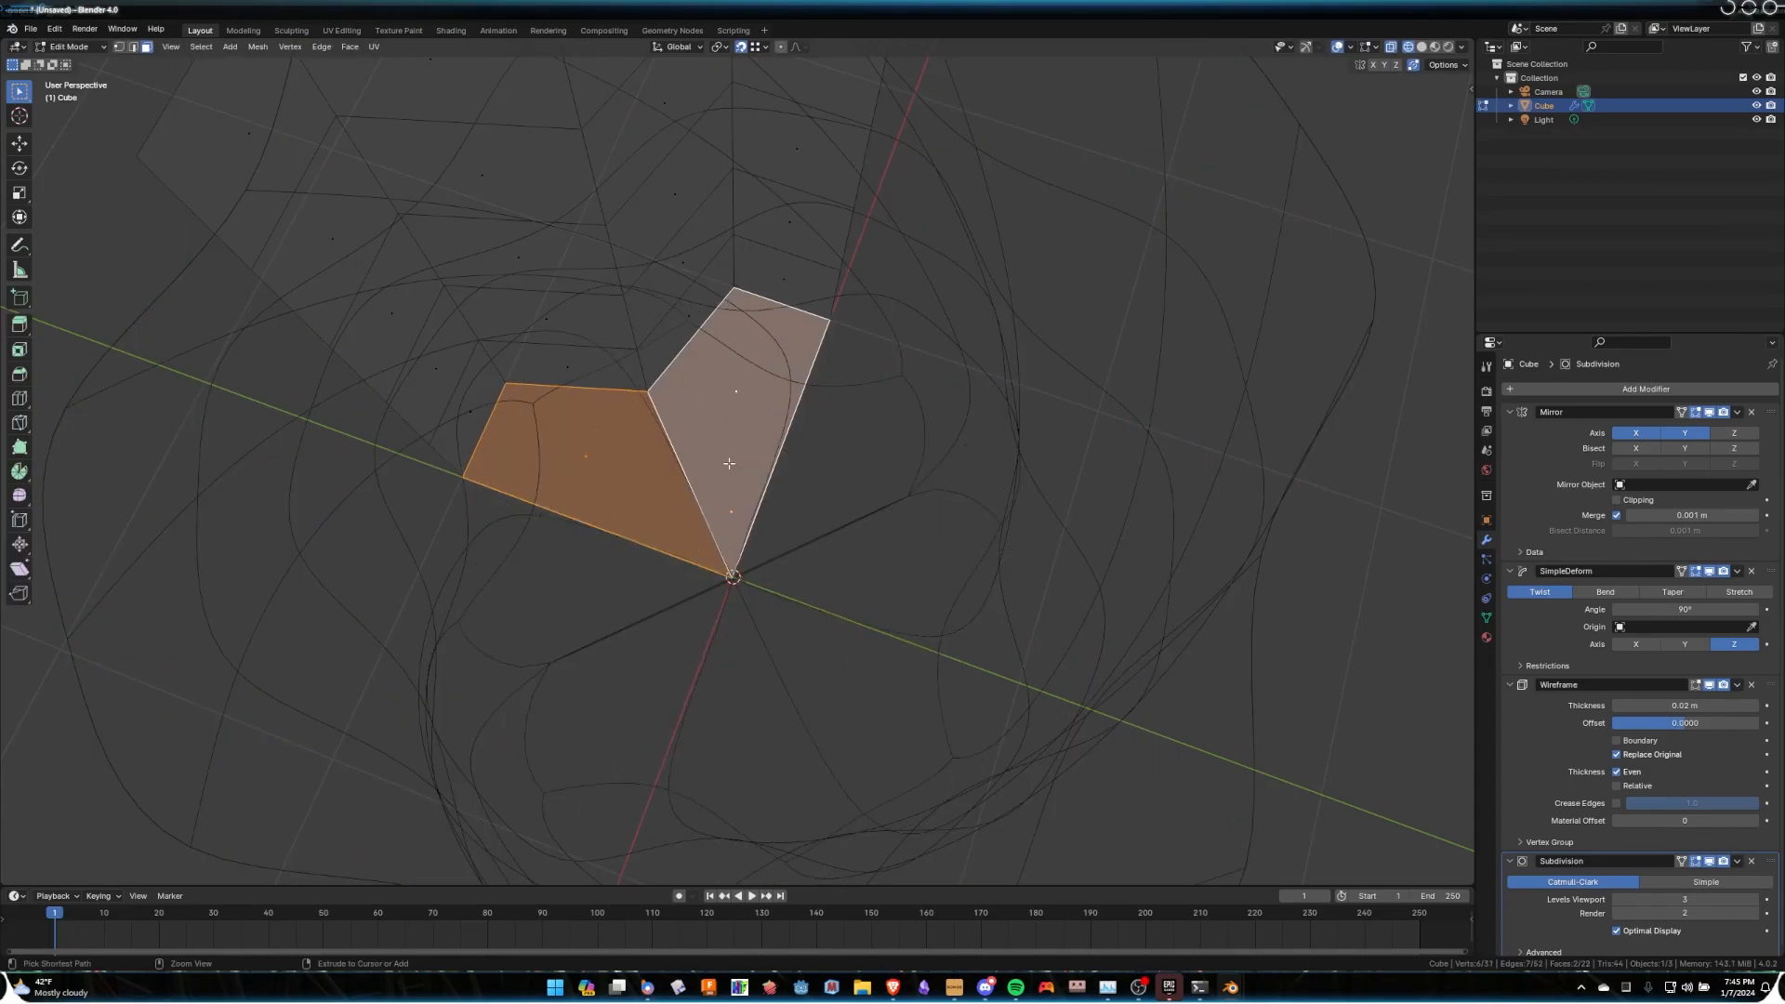
Subdivide the two selected bottom faces and show the vessel shaded in Object Mode.
right_click(711, 392)
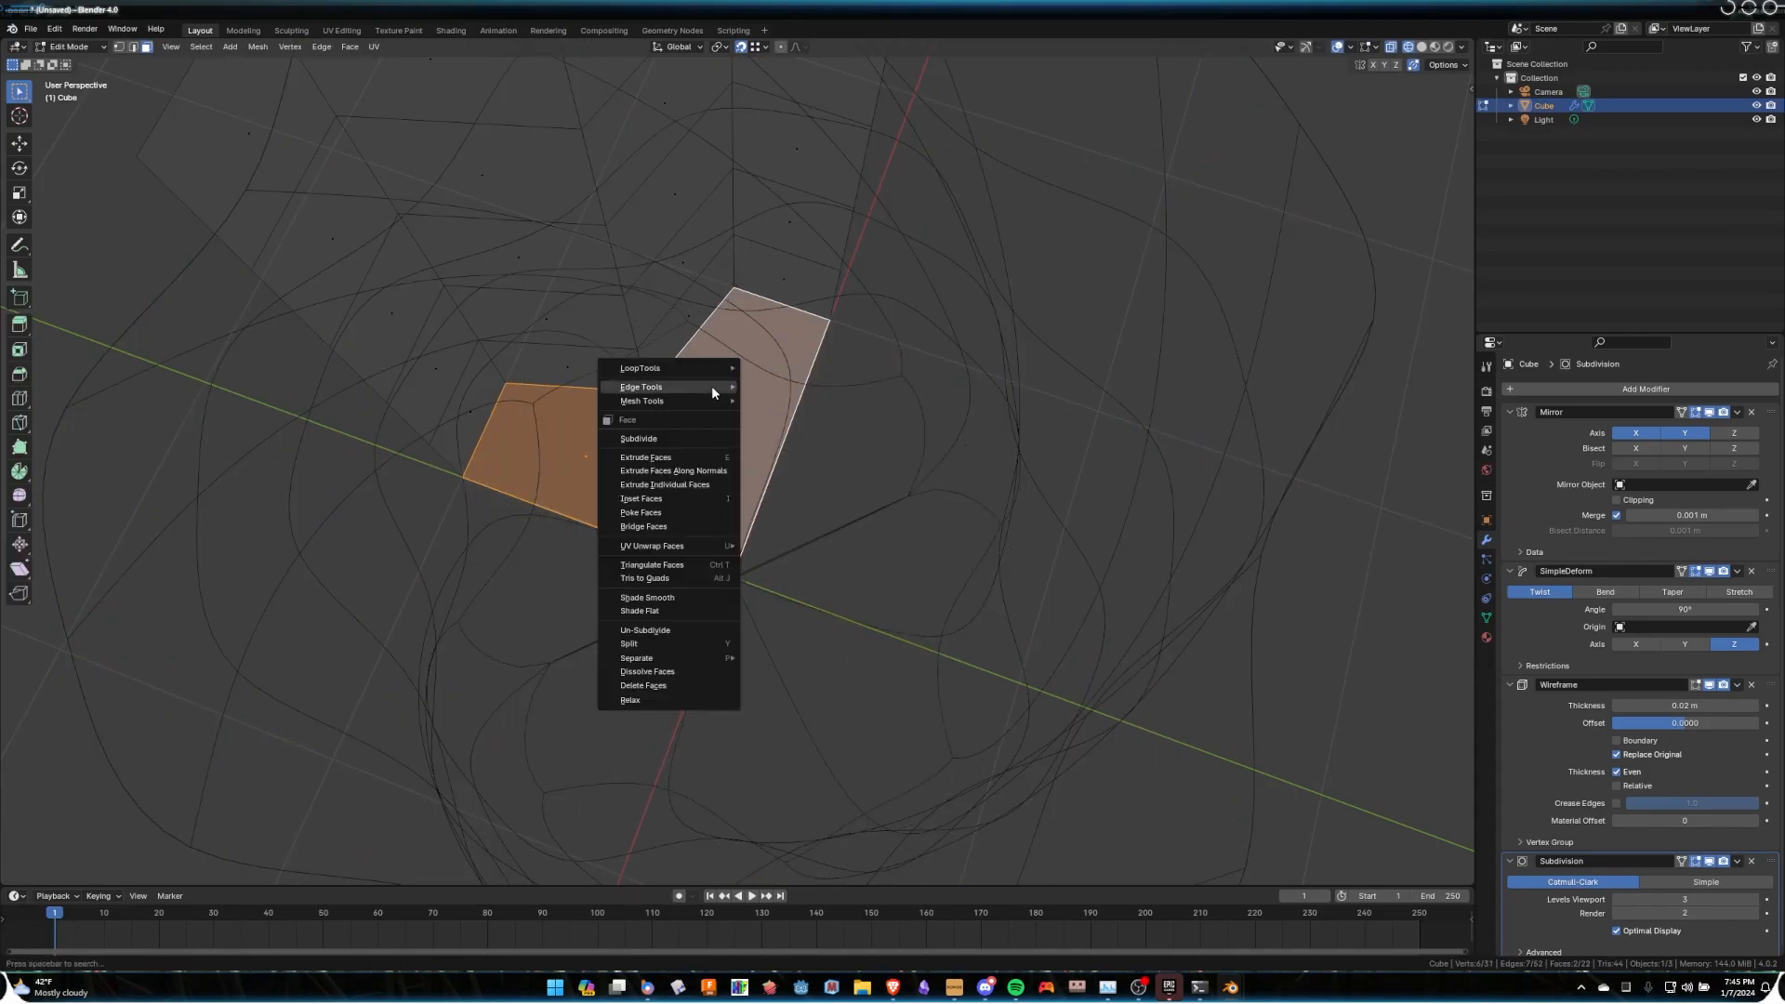
click(694, 424)
key(Tab)
scroll(869, 433, down, 5)
middle_drag(869, 433, 967, 431)
key(z)
click(878, 541)
scroll(870, 544, down, 3)
mouse_move(870, 544)
middle_down()
mouse_move(835, 499)
mouse_move(749, 452)
middle_up()
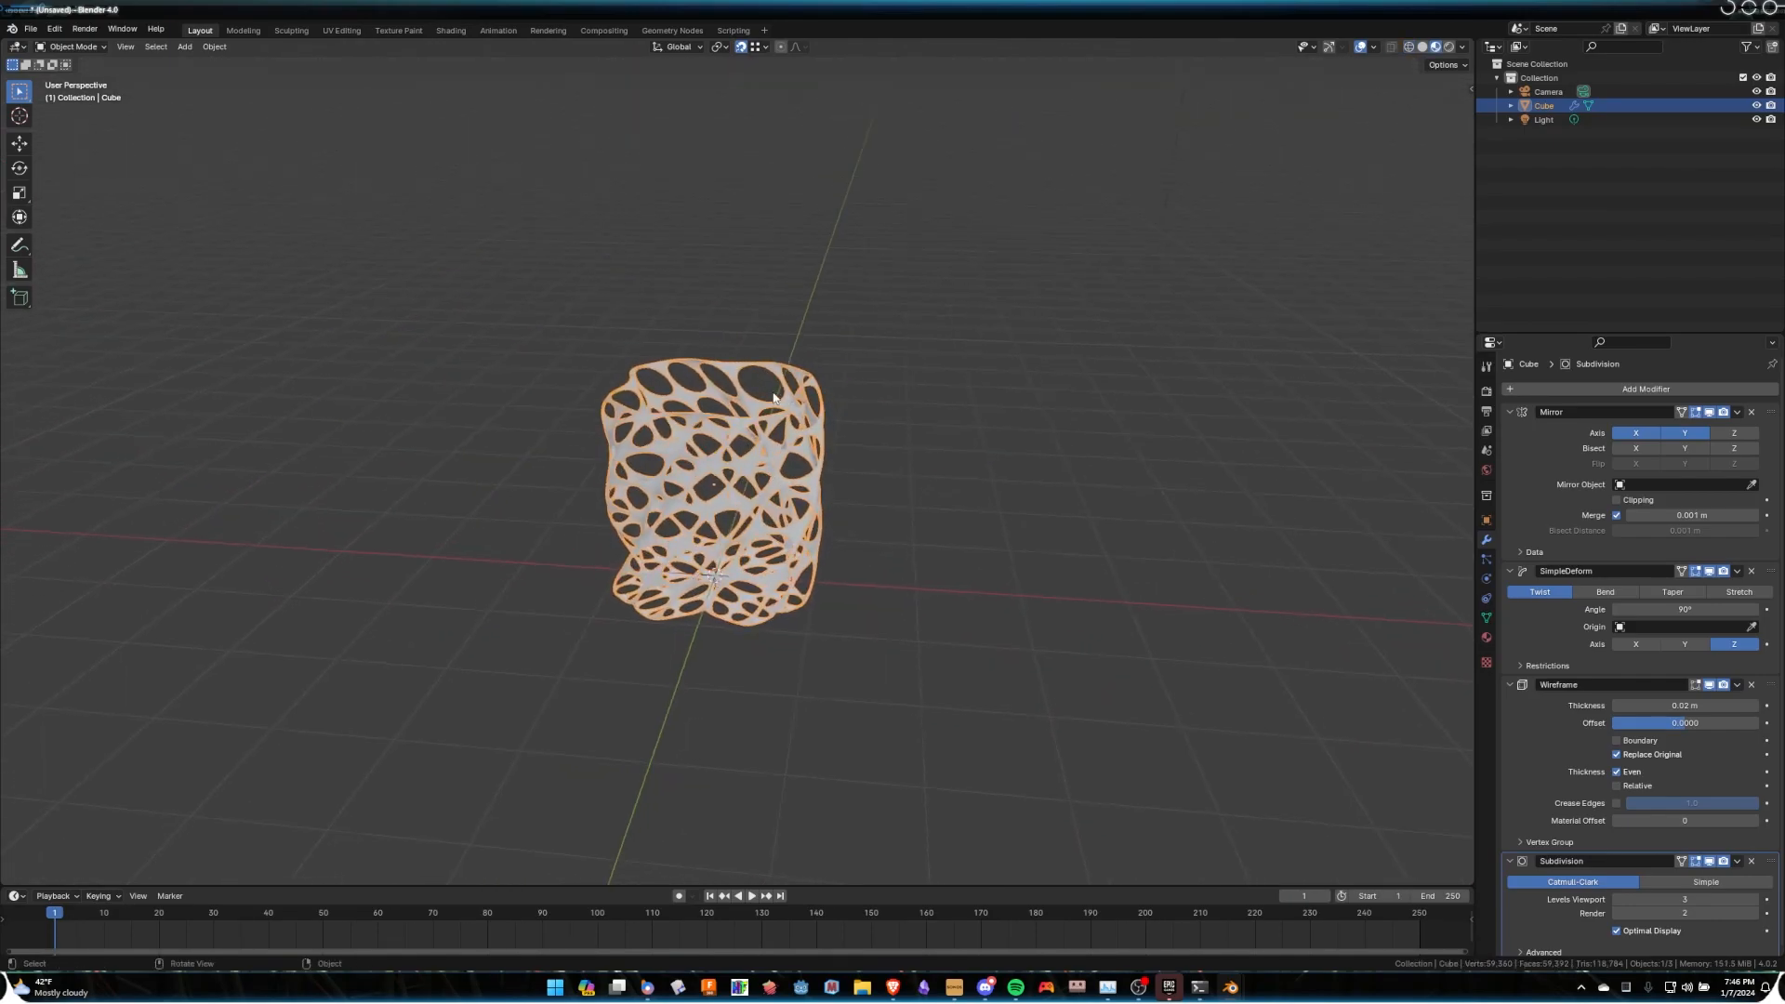
scroll(690, 402, up, 4)
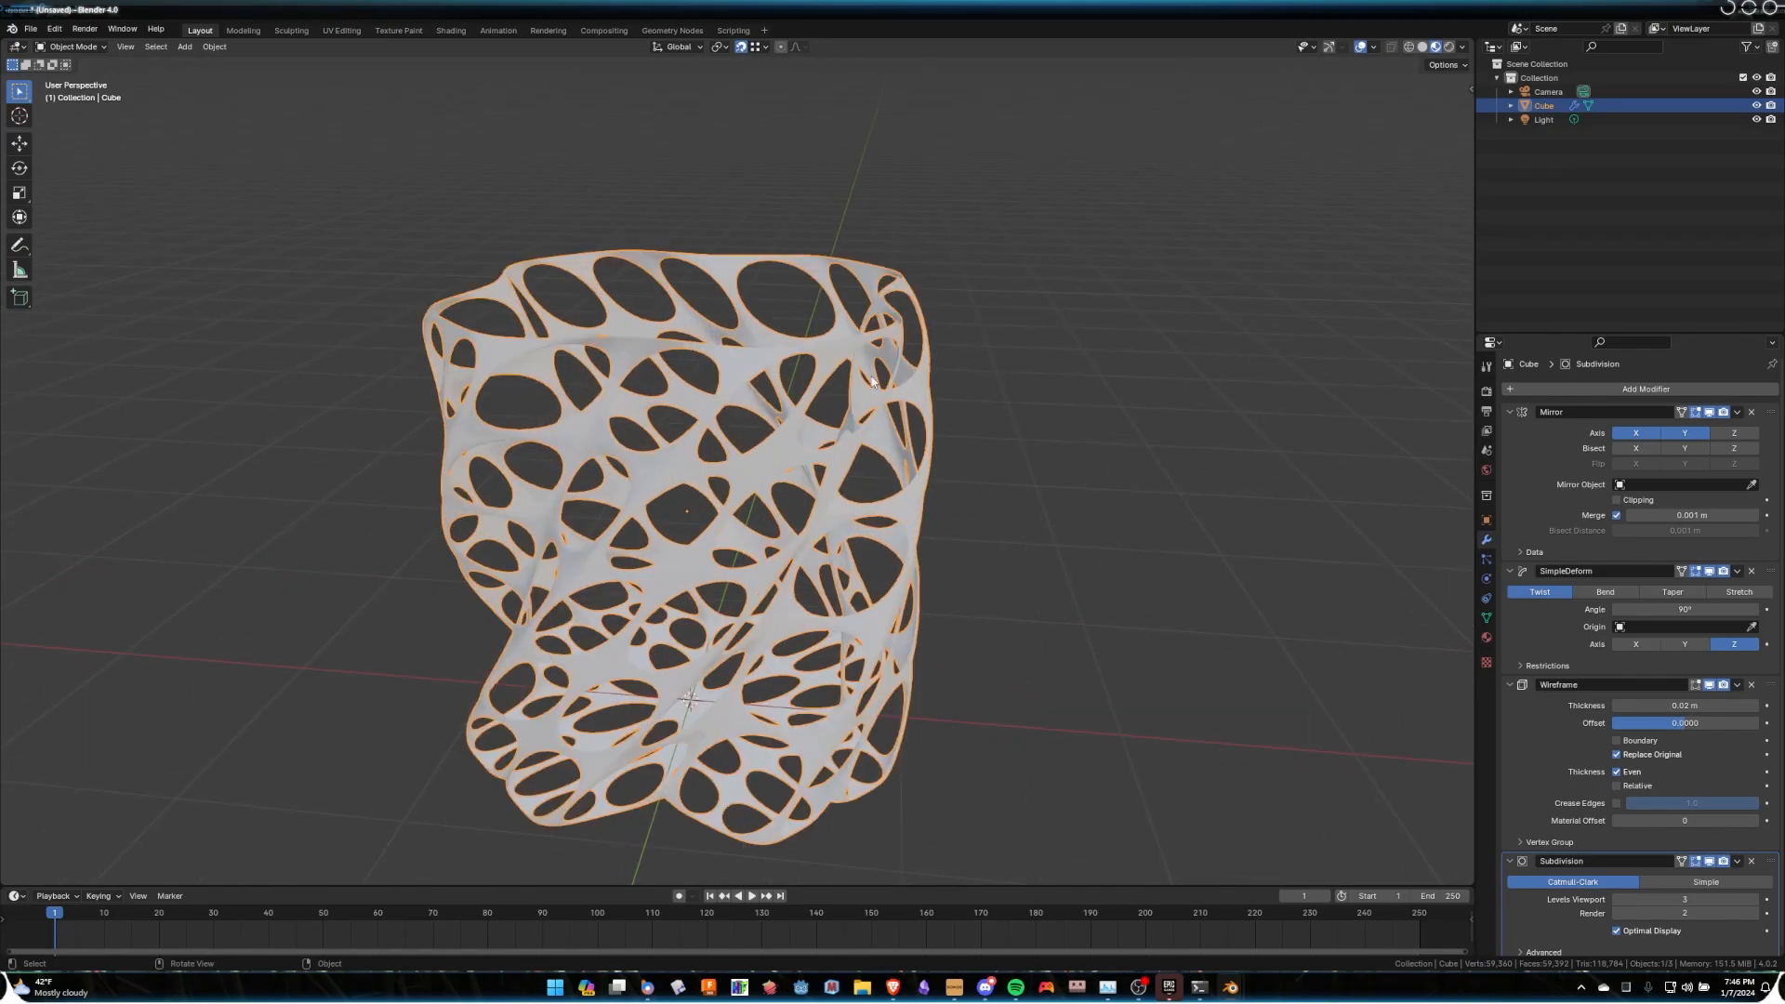
Add a second Subdivision Surface modifier and place it first in the modifier stack.
click(1546, 390)
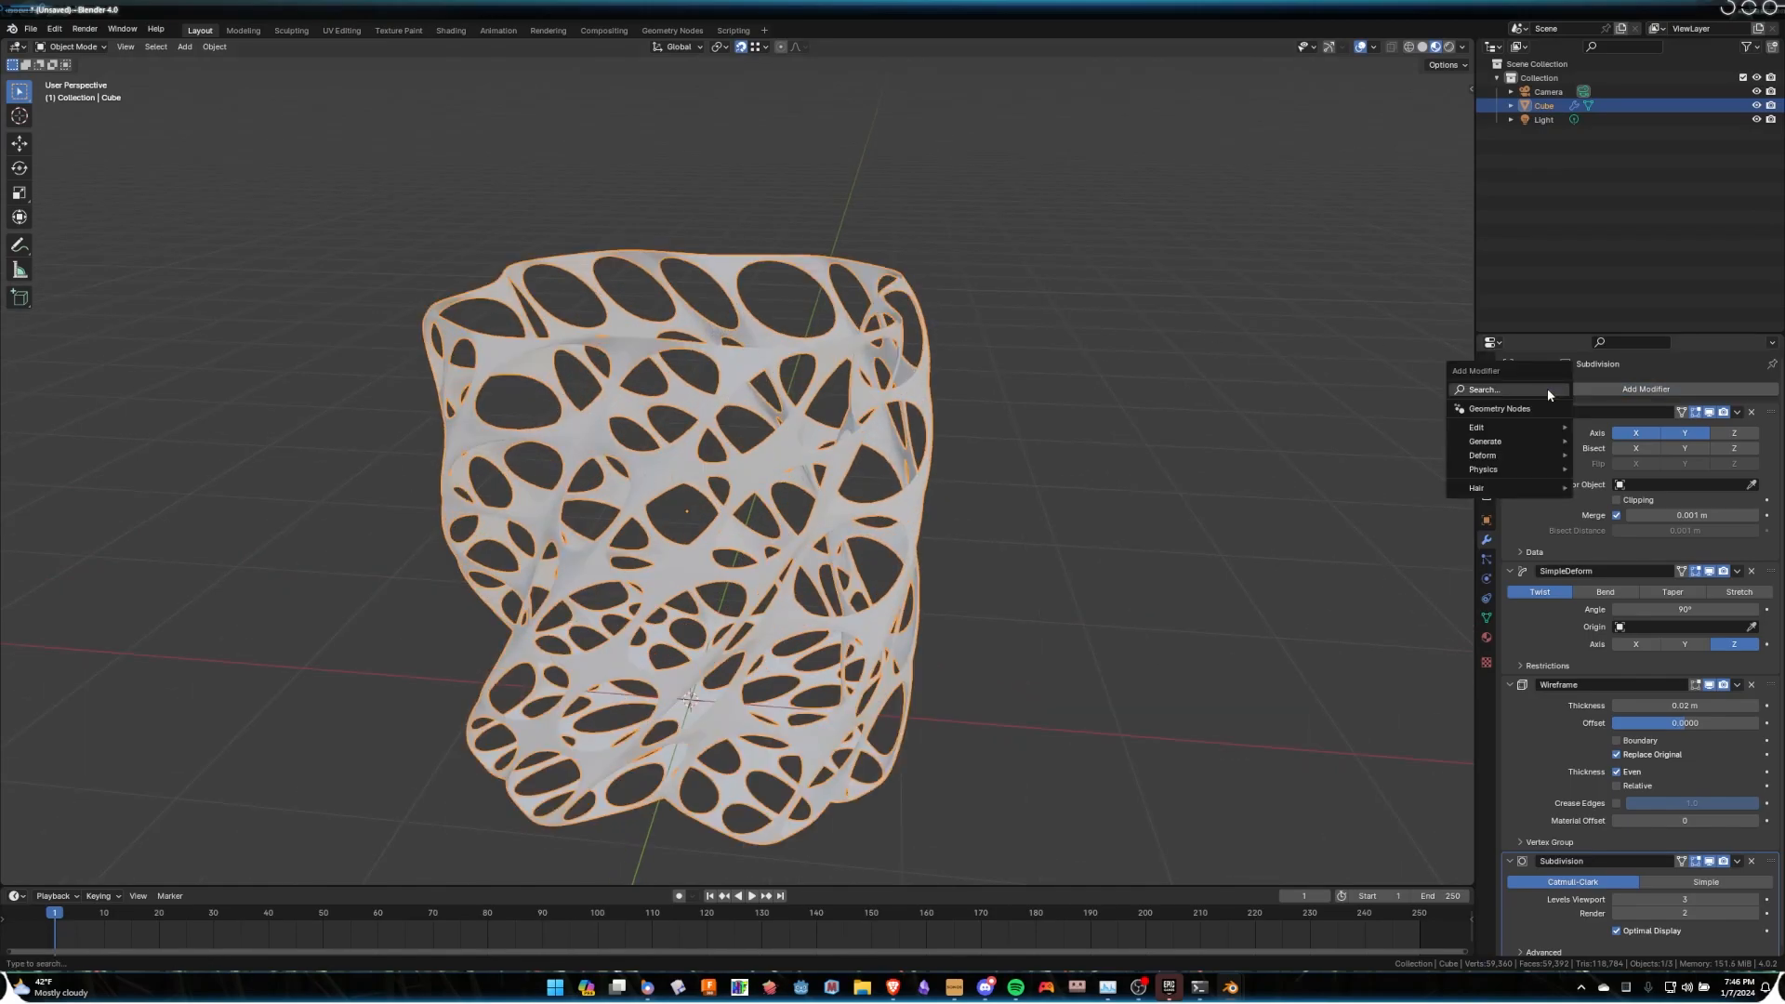
click(1547, 389)
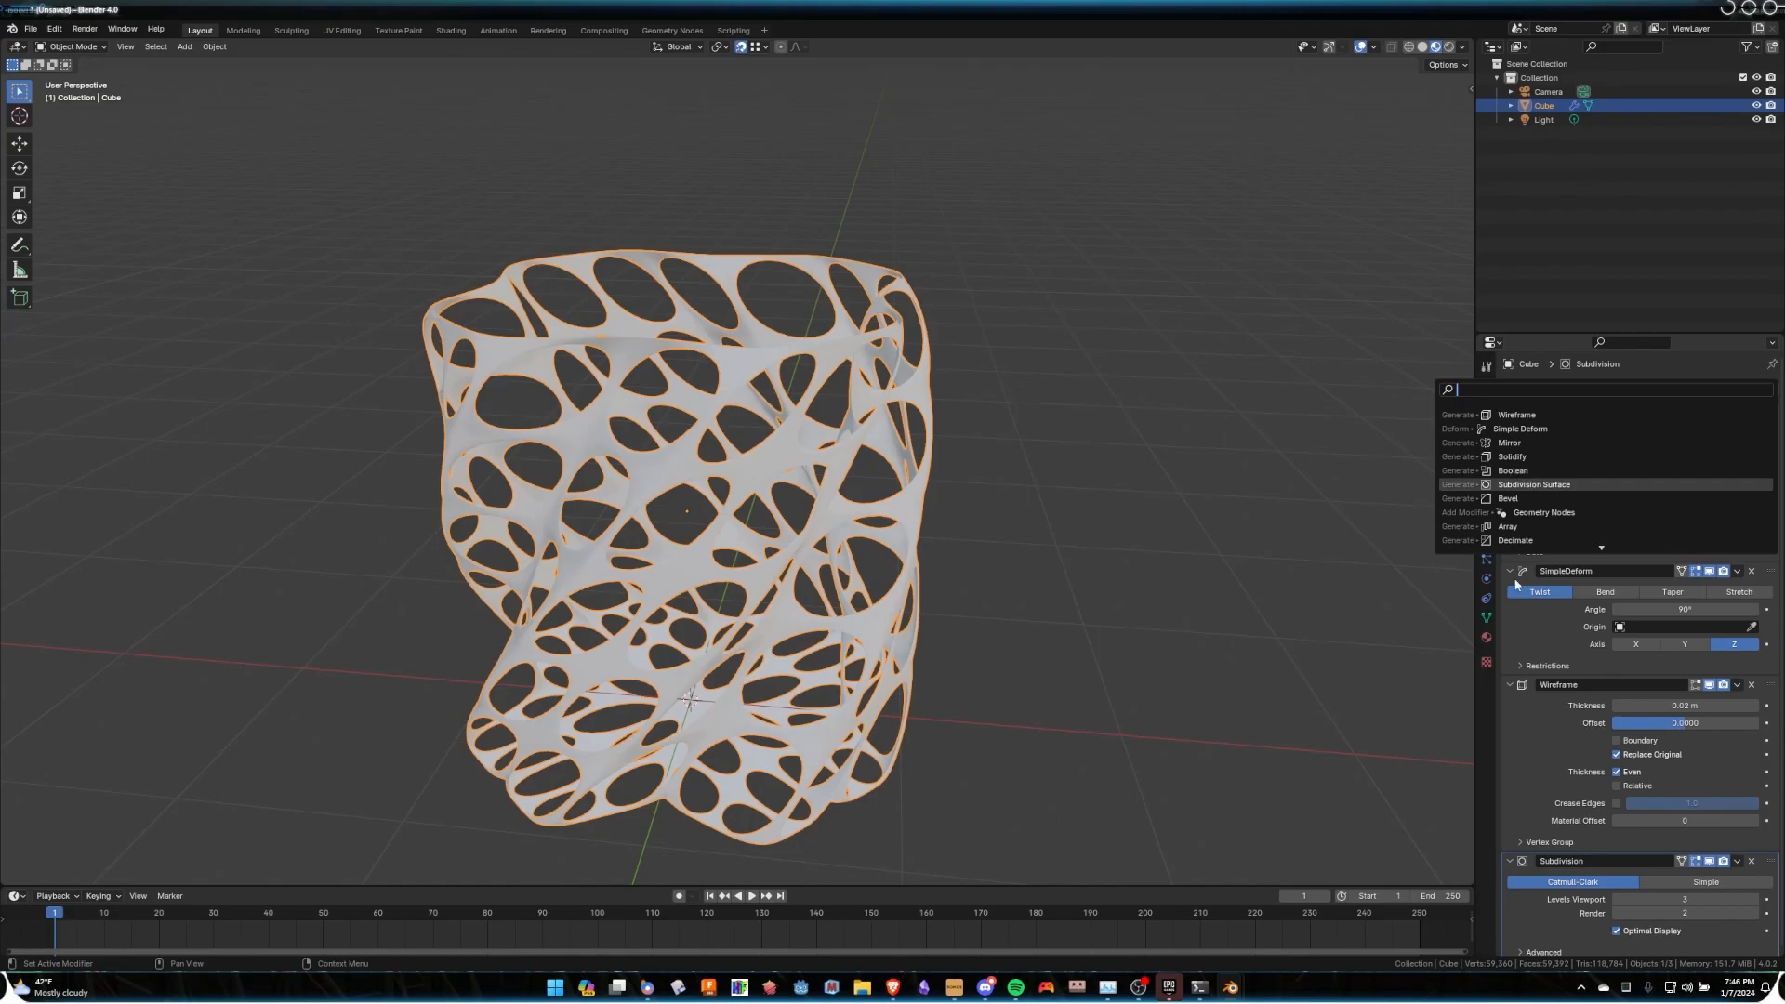
click(1551, 486)
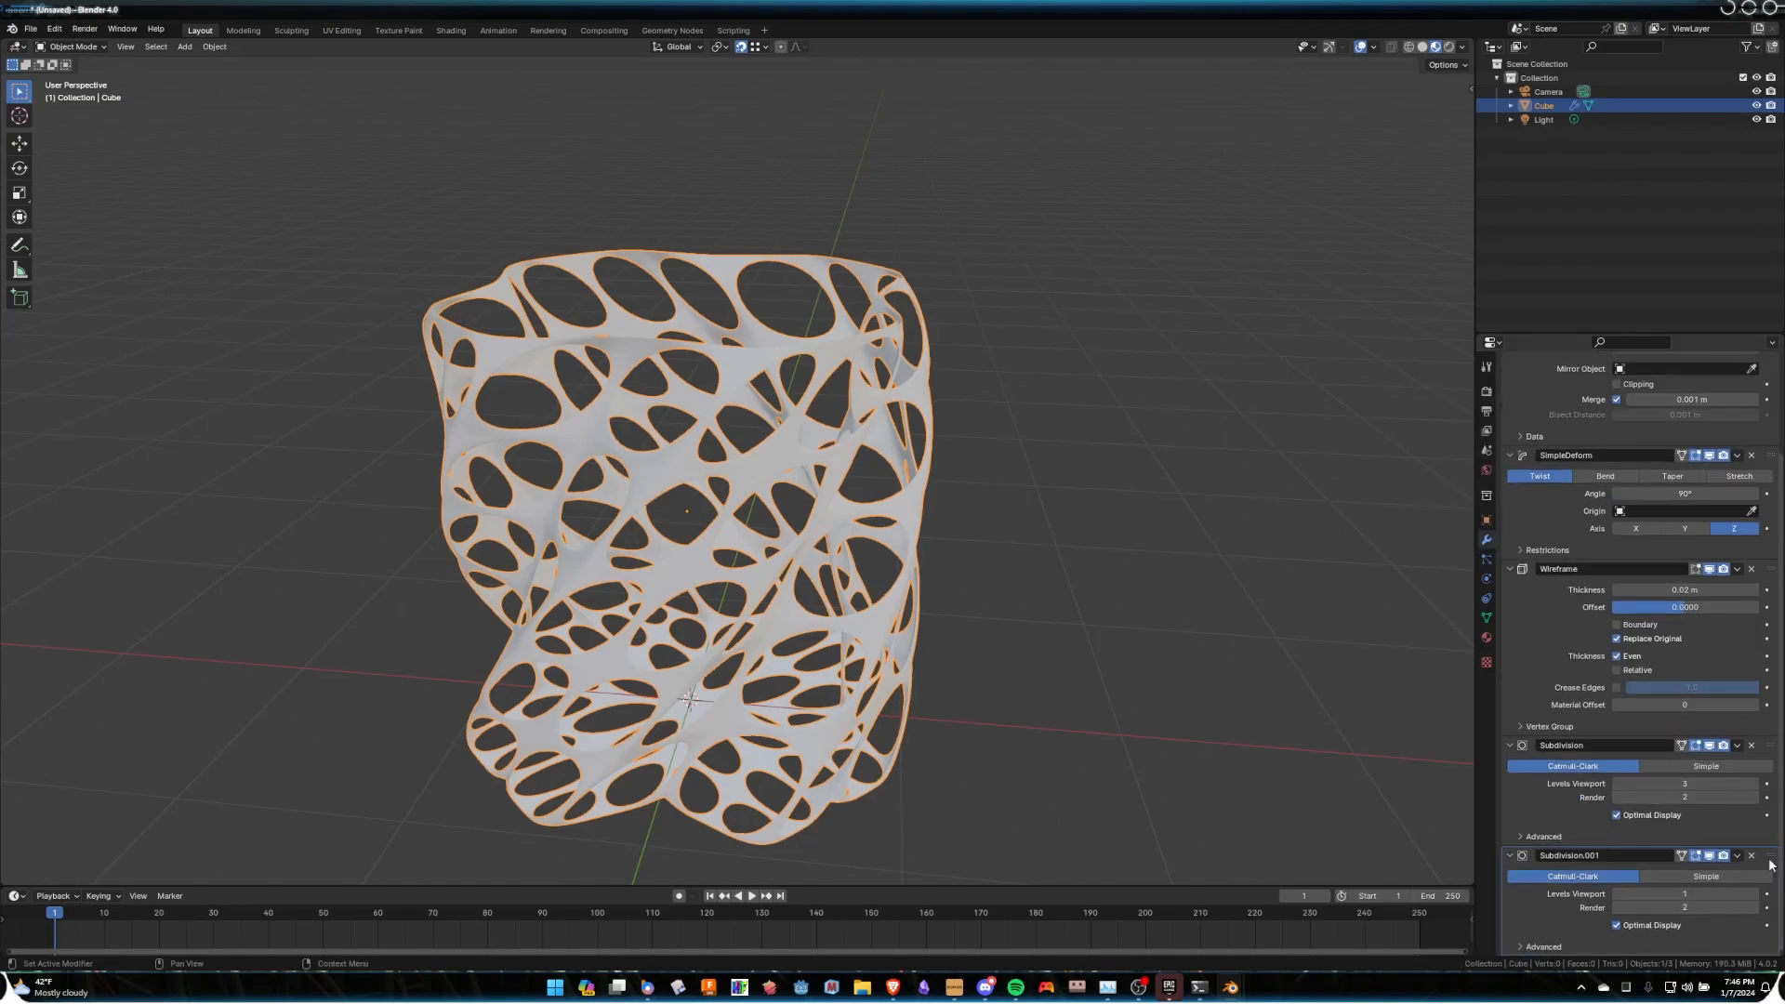
drag(1768, 855, 1697, 325)
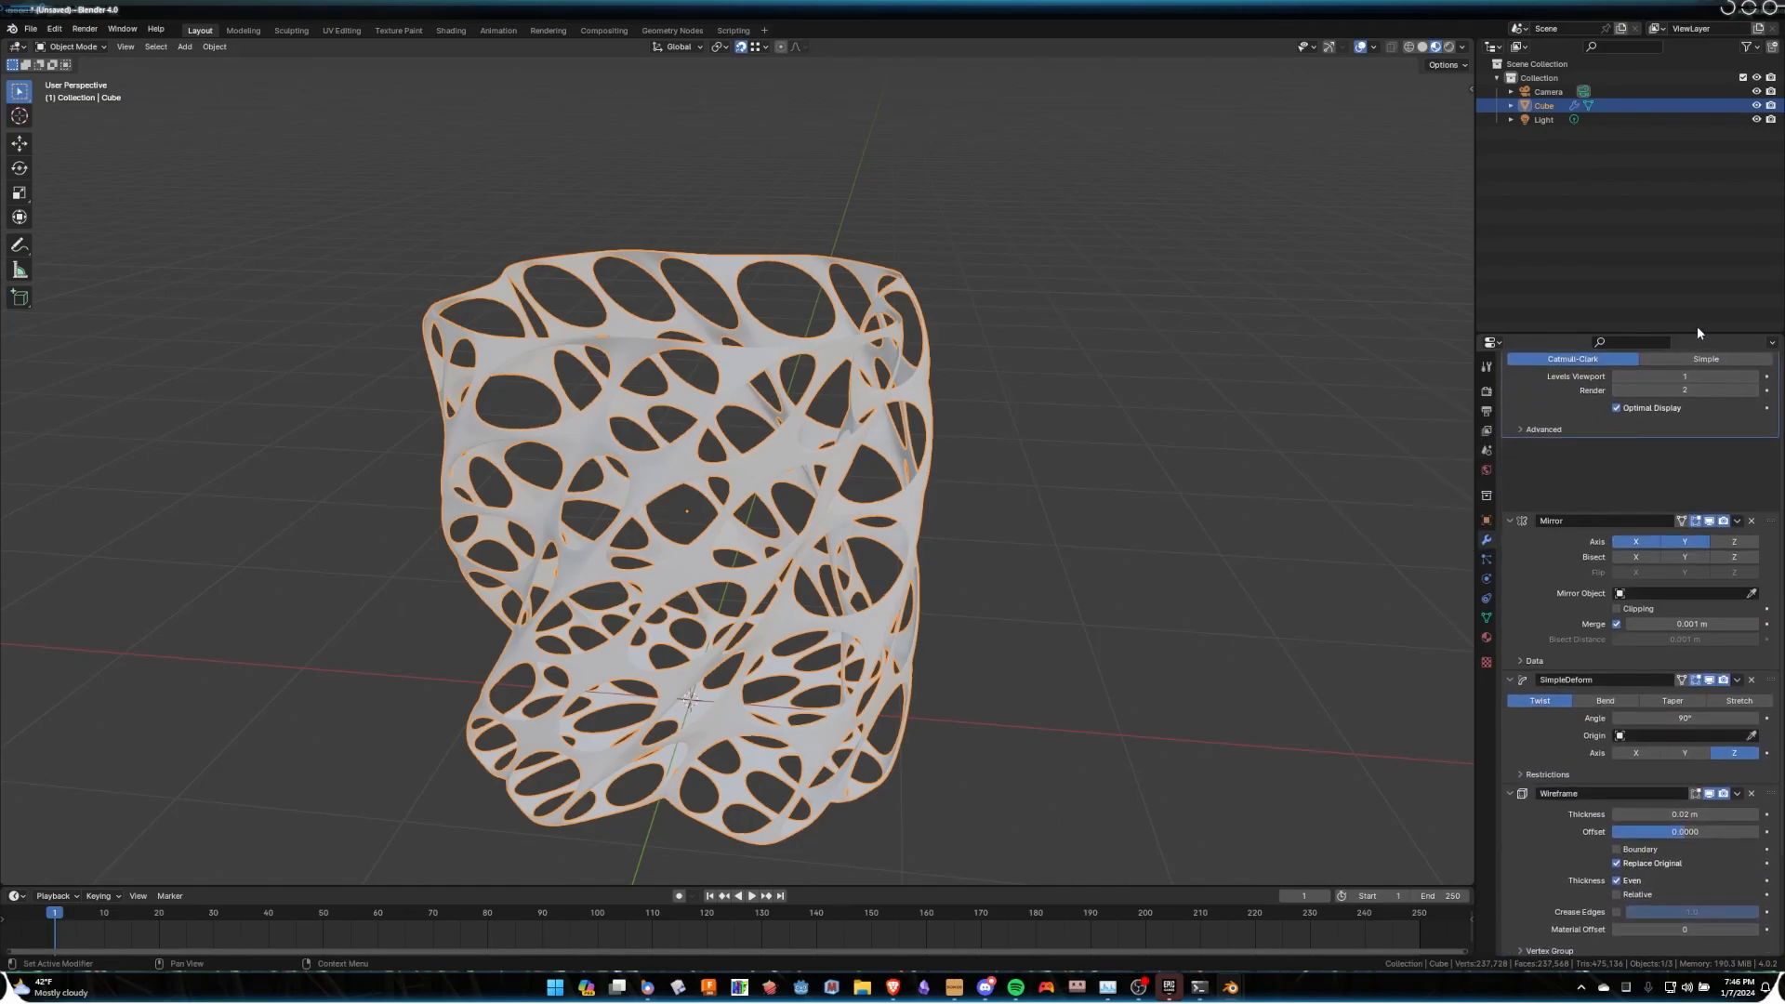
Deselect the vessel and reorder the second Subdivision modifier between Mirror and SimpleDeform.
click(1130, 463)
middle_drag(1130, 463, 1106, 567)
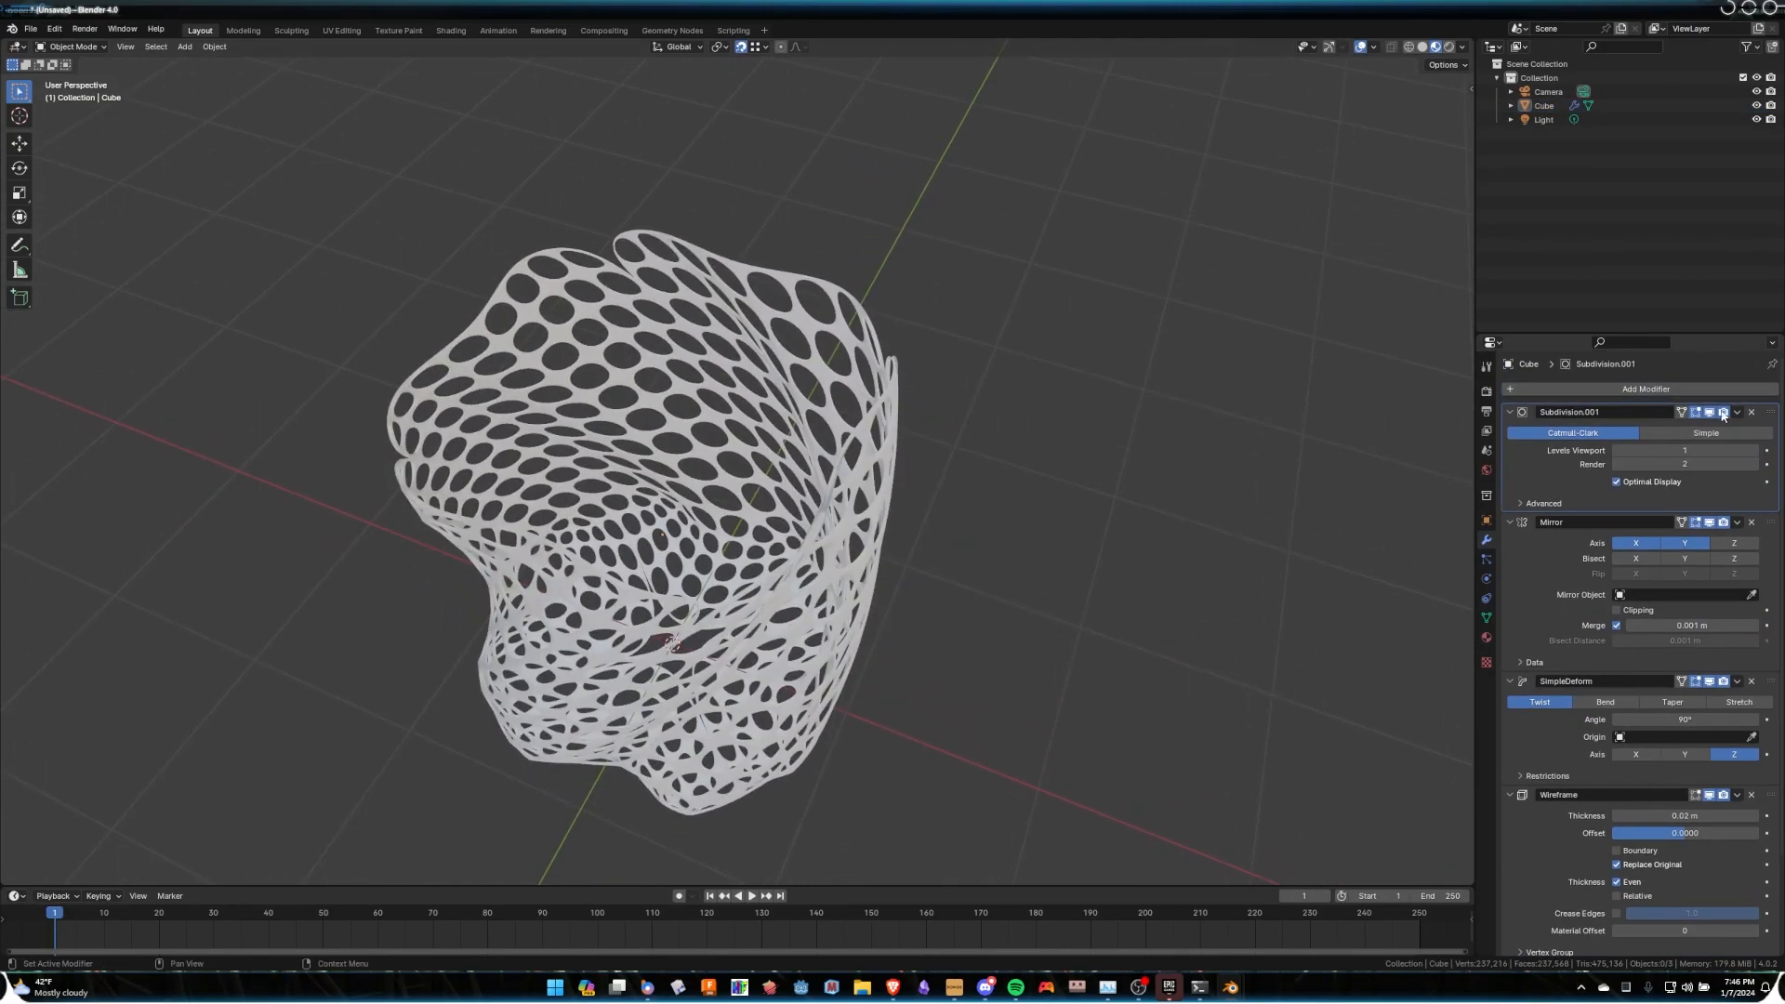
drag(1763, 413, 1757, 564)
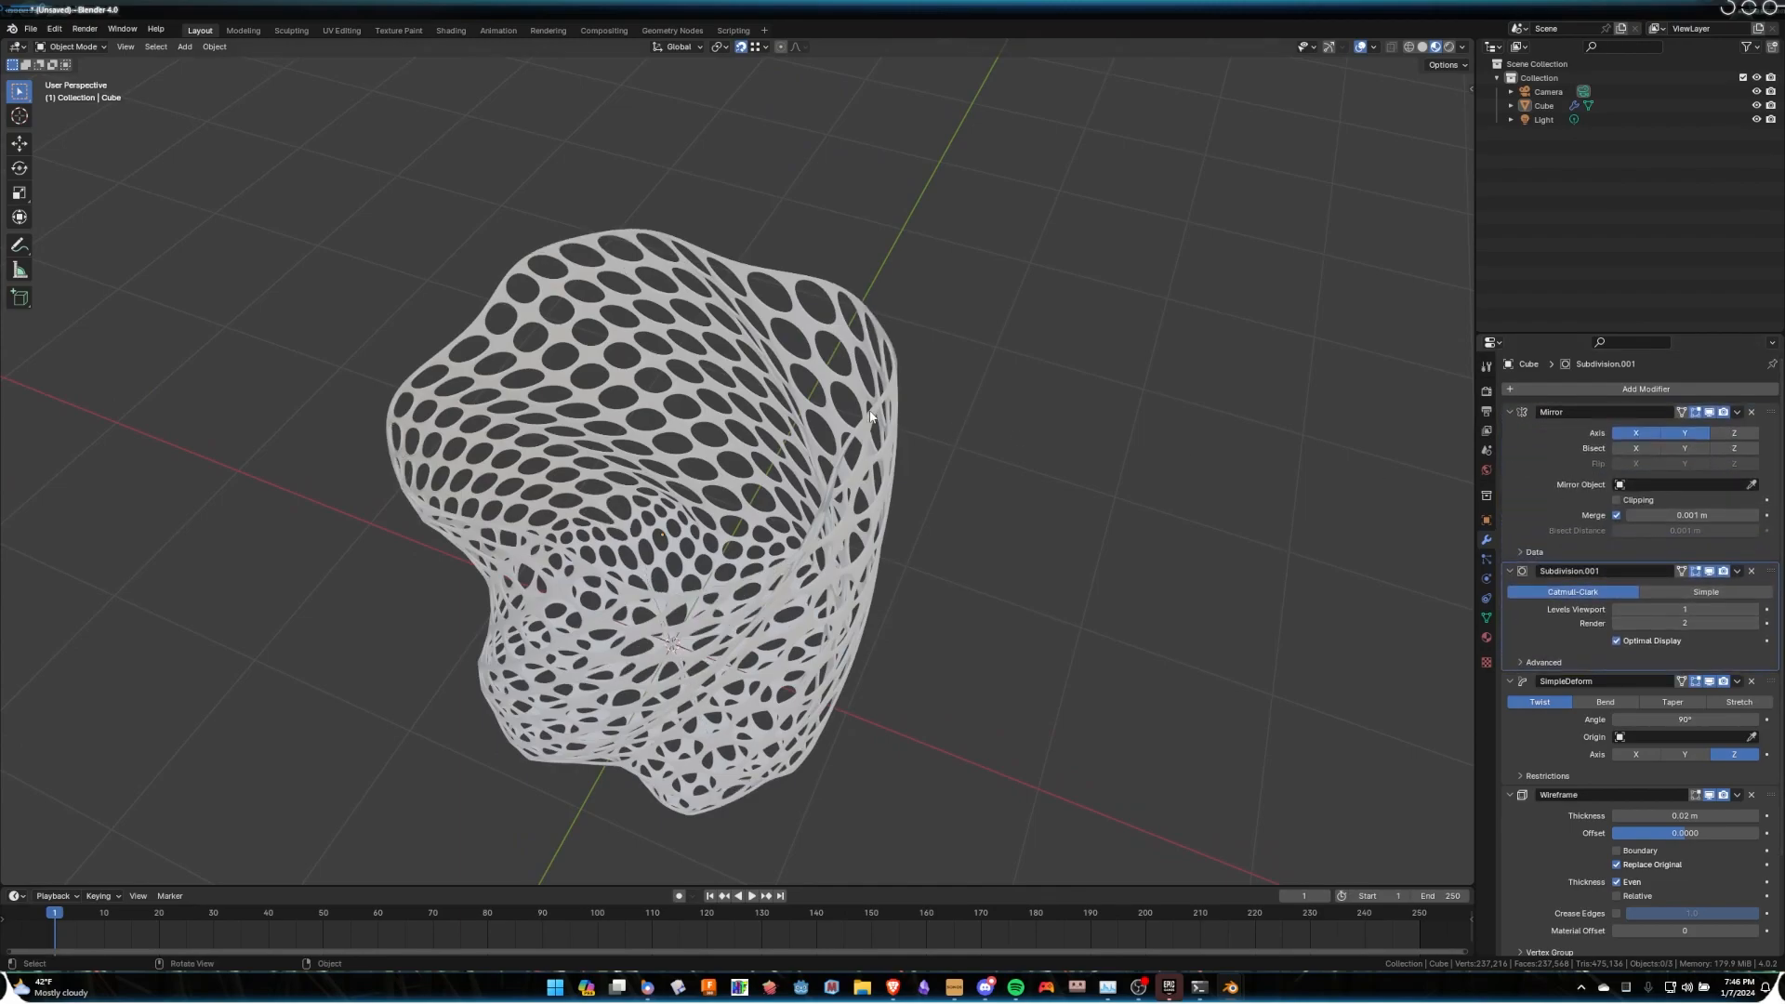
Enter Edit Mode with wireframe shading and remove both Subdivision modifiers, SimpleDeform and Wireframe, keeping only the Mirror modifier.
middle_drag(904, 396, 931, 309)
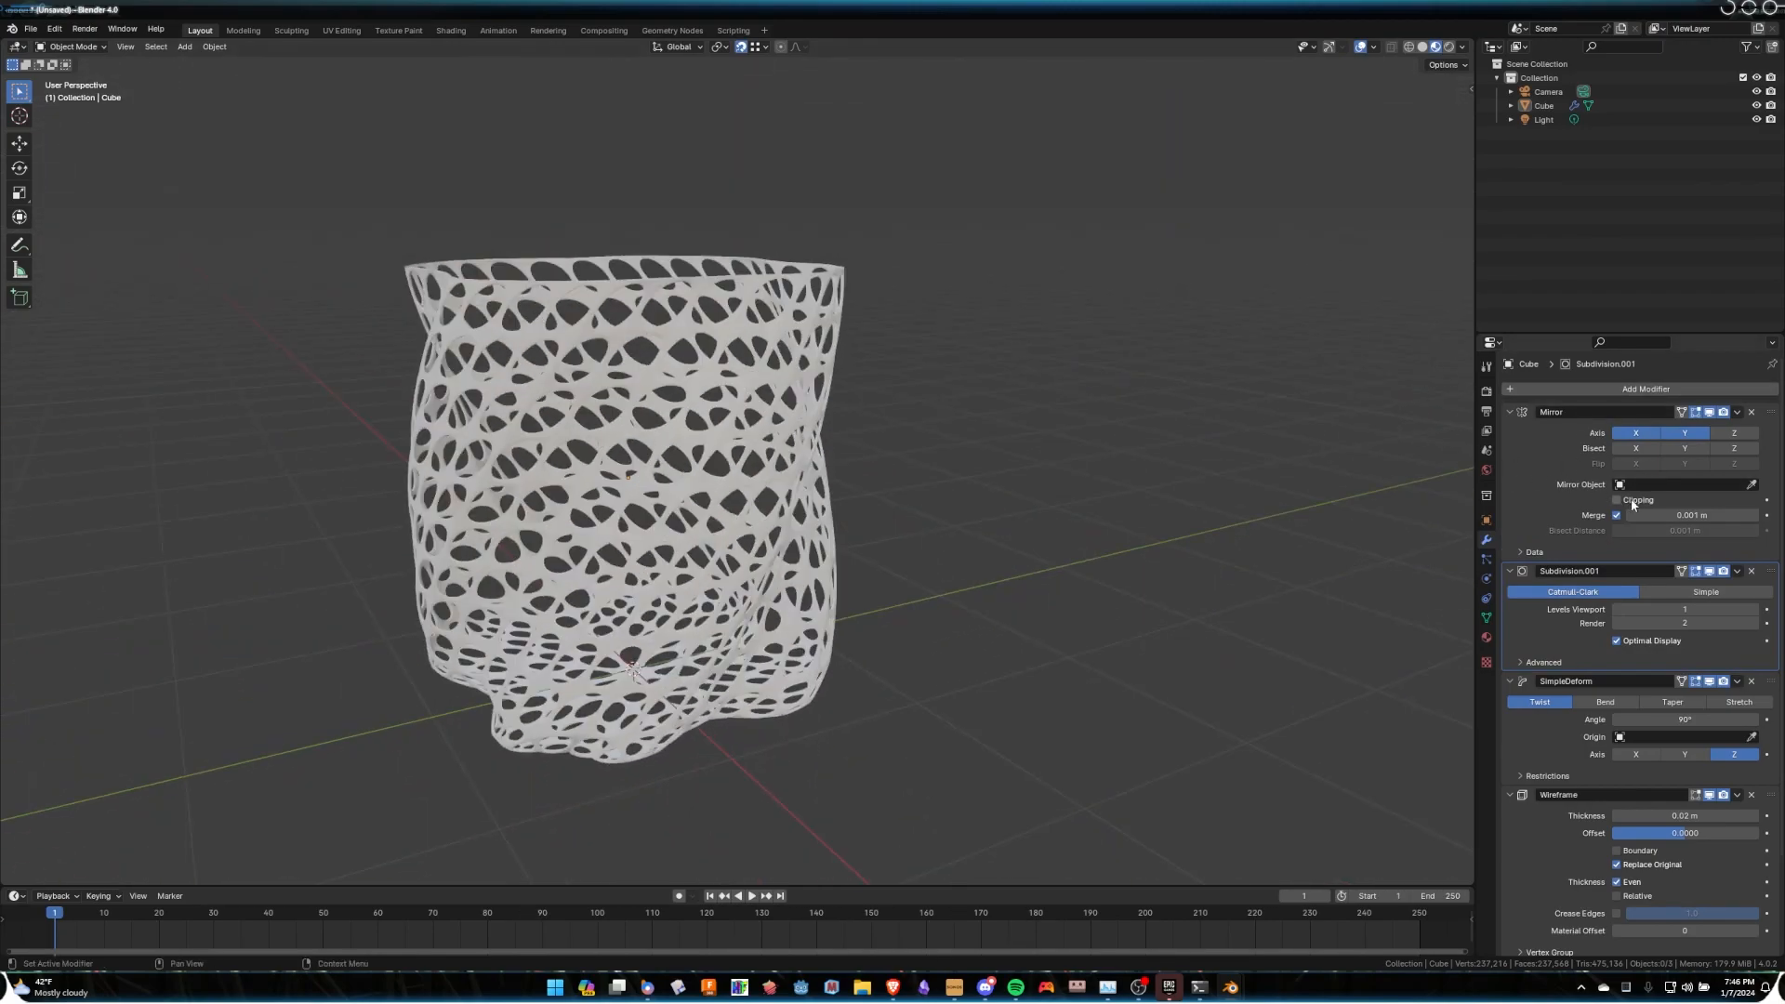
middle_drag(1283, 407, 1059, 365)
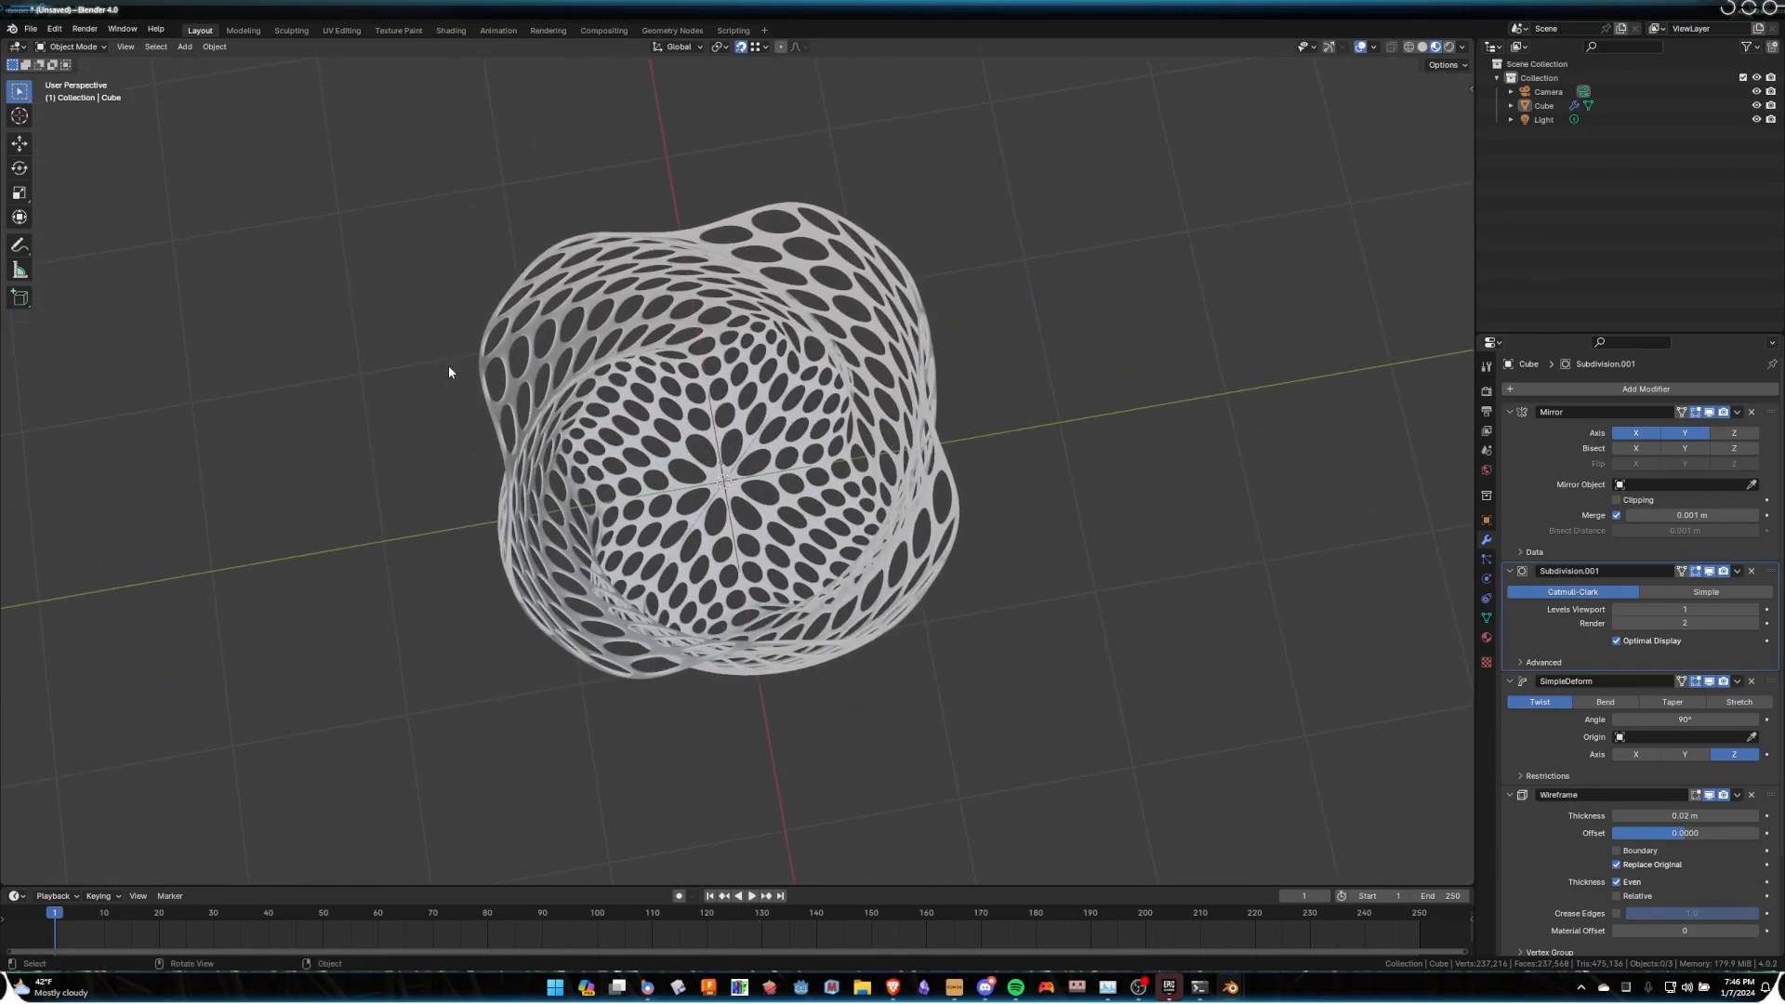
middle_drag(816, 650, 923, 486)
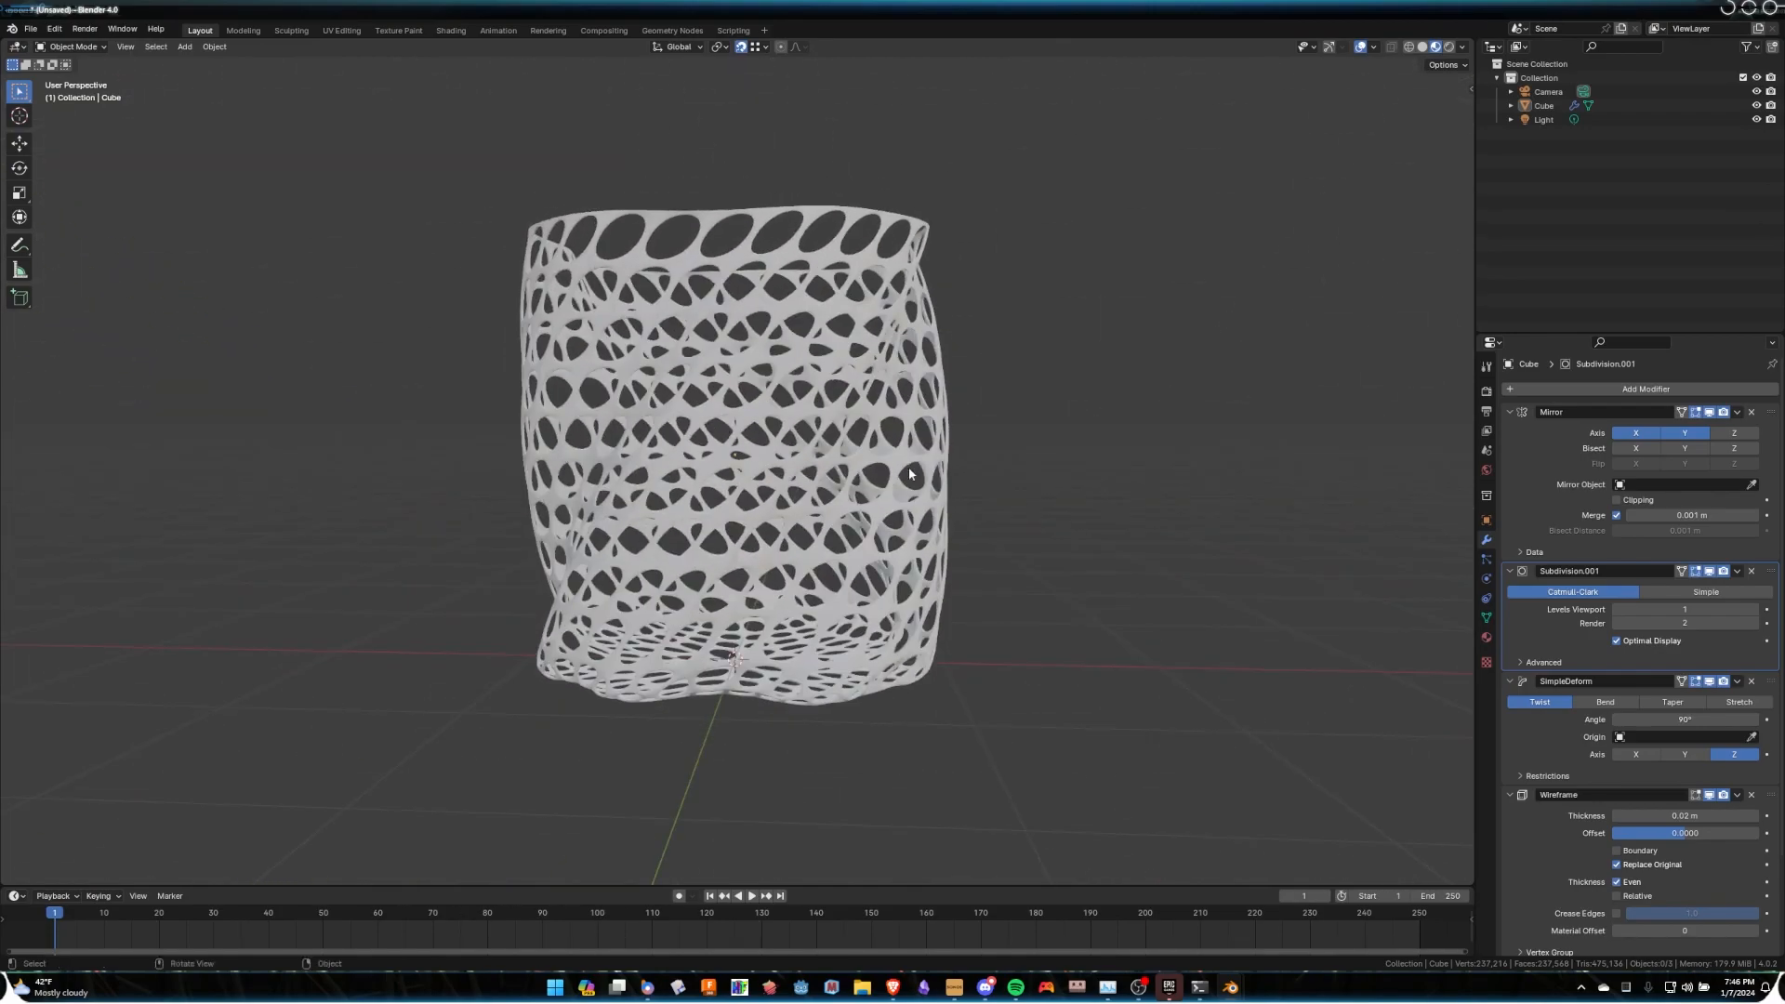
middle_drag(788, 467, 769, 455)
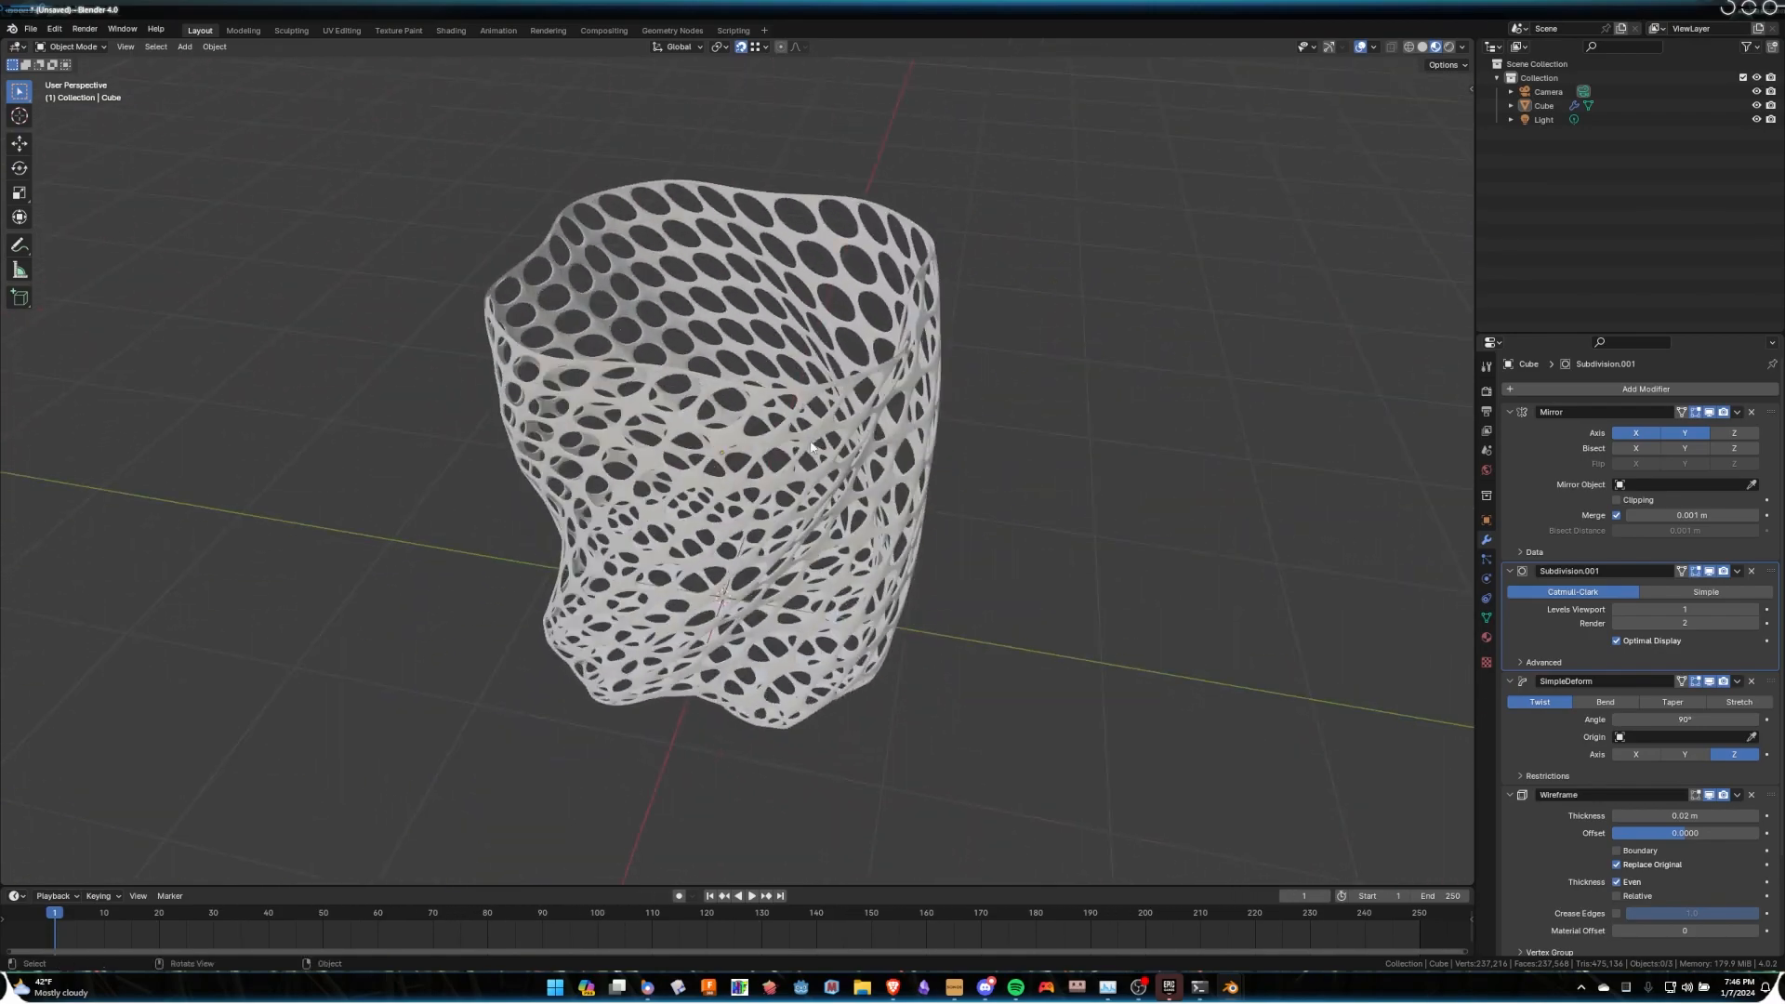
mouse_move(1018, 491)
middle_down()
mouse_move(1003, 437)
mouse_move(795, 458)
mouse_move(825, 470)
mouse_move(812, 502)
mouse_move(827, 493)
middle_up()
key(Tab)
key(shift+z)
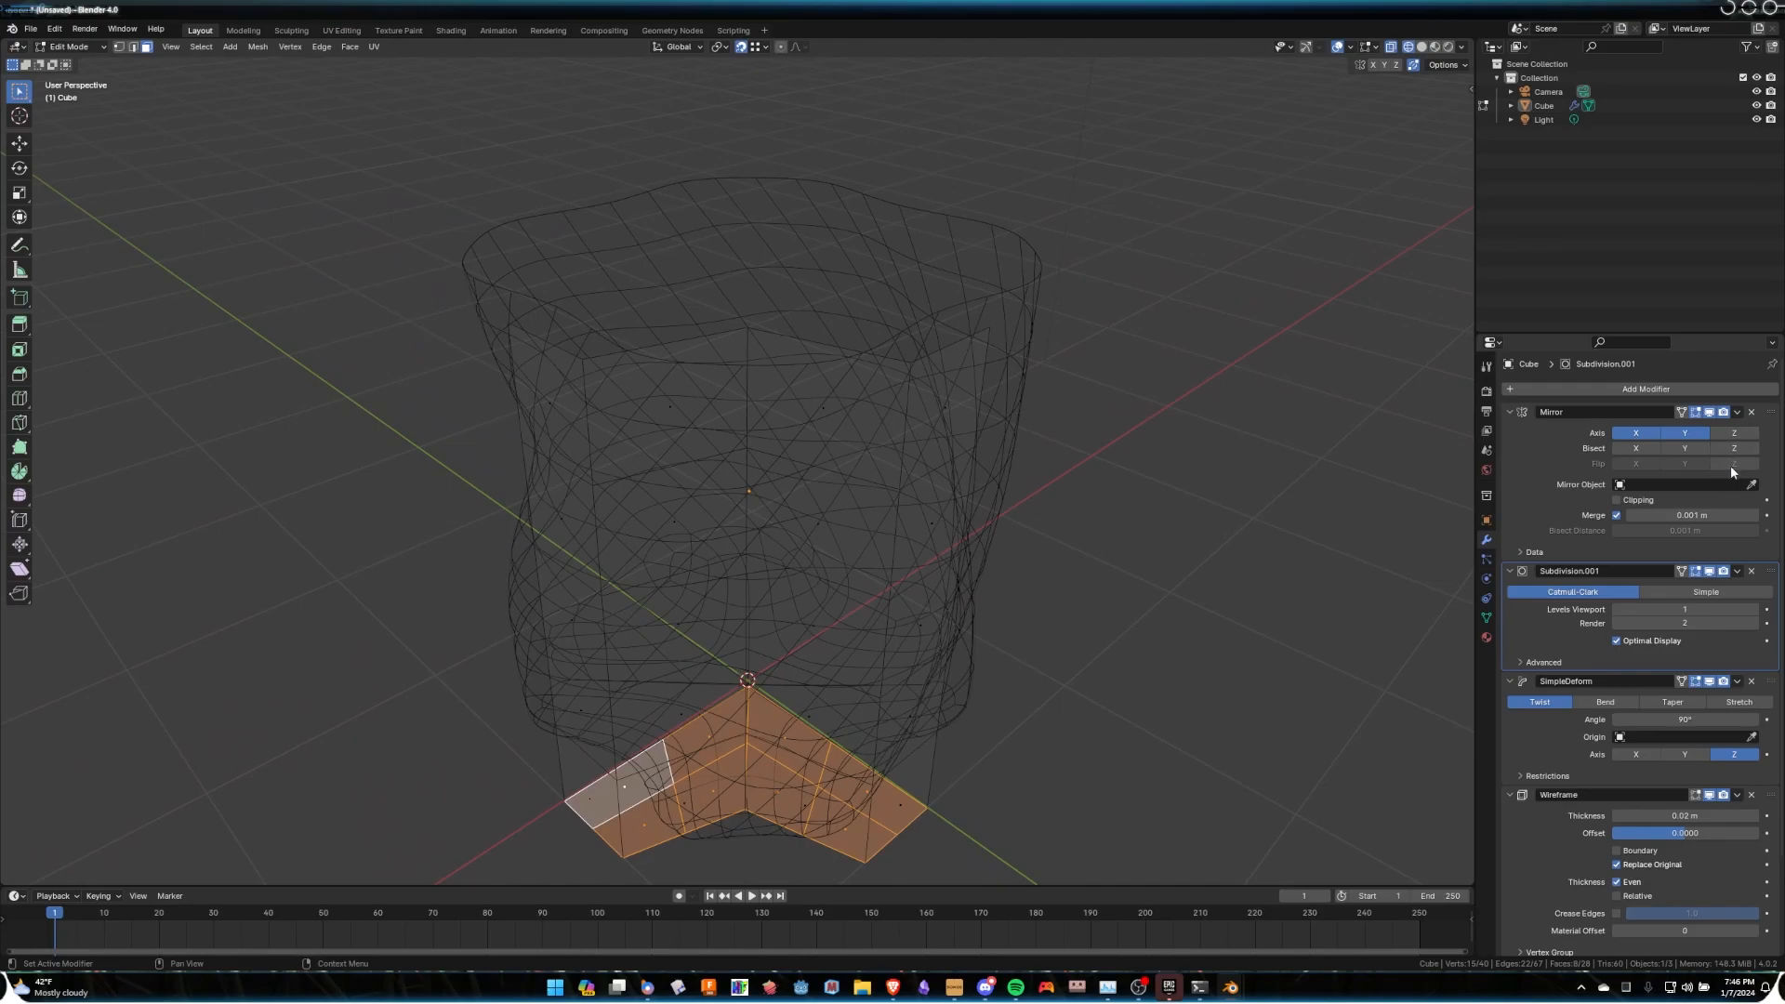
click(1752, 570)
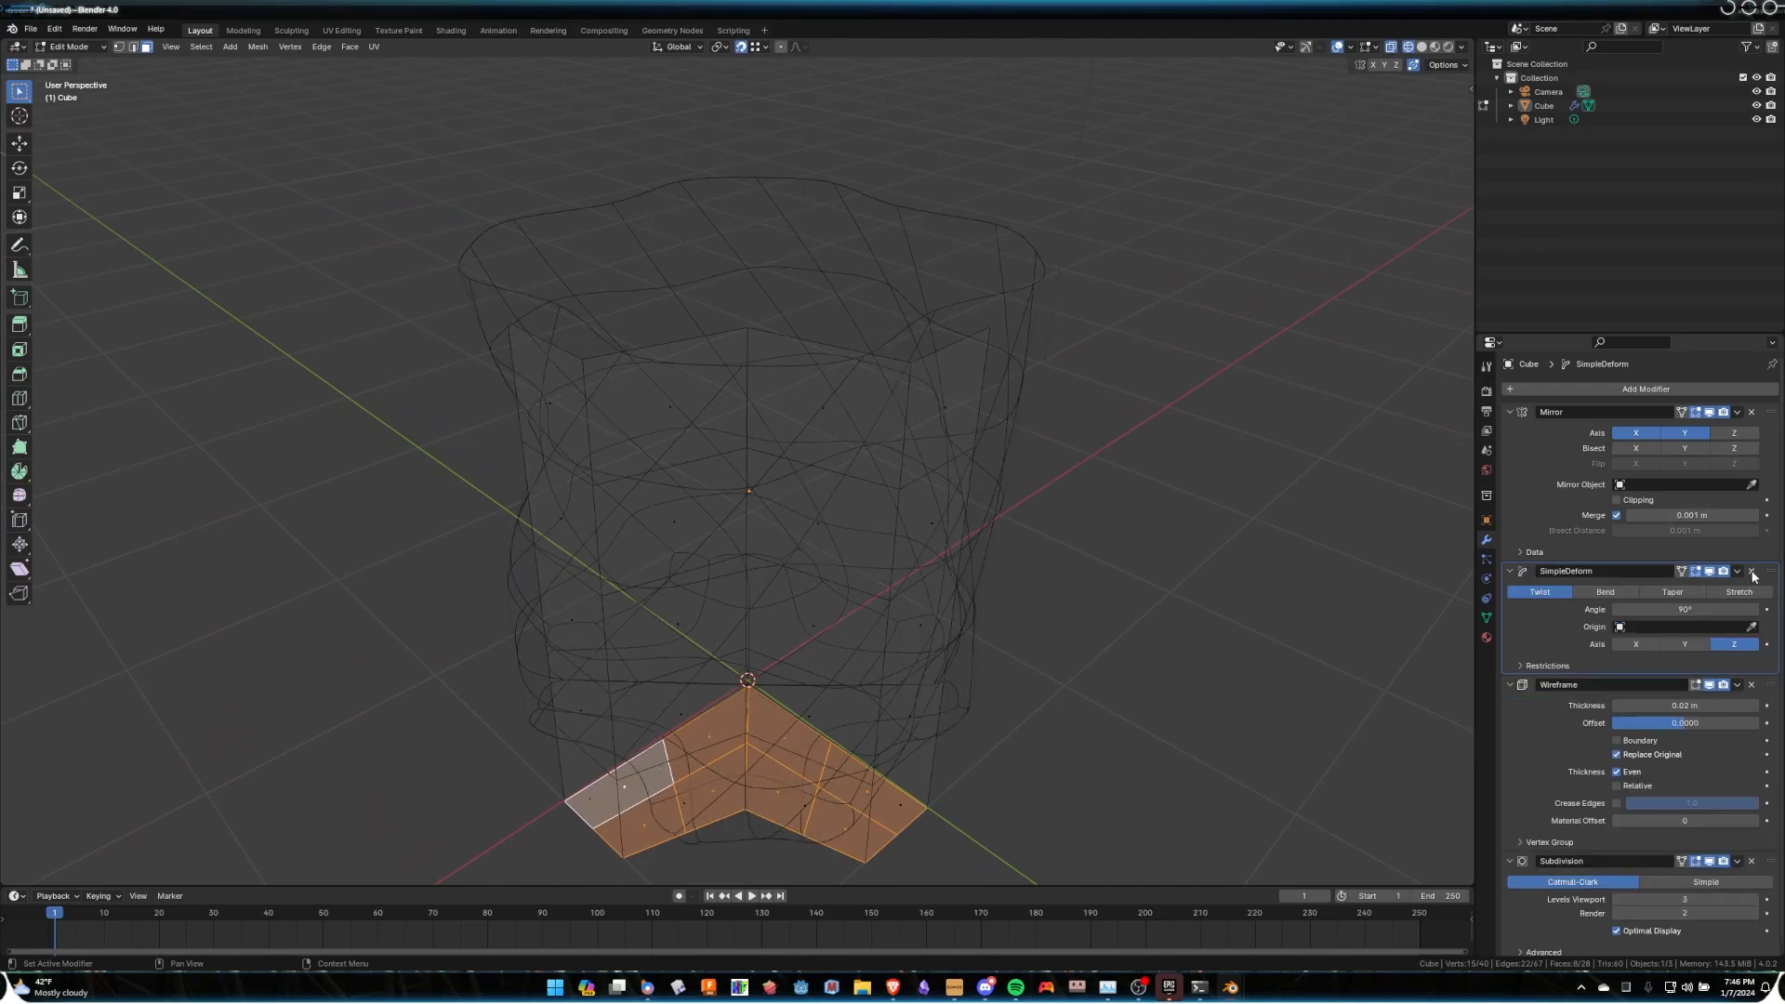
click(1751, 571)
click(1752, 571)
click(1751, 571)
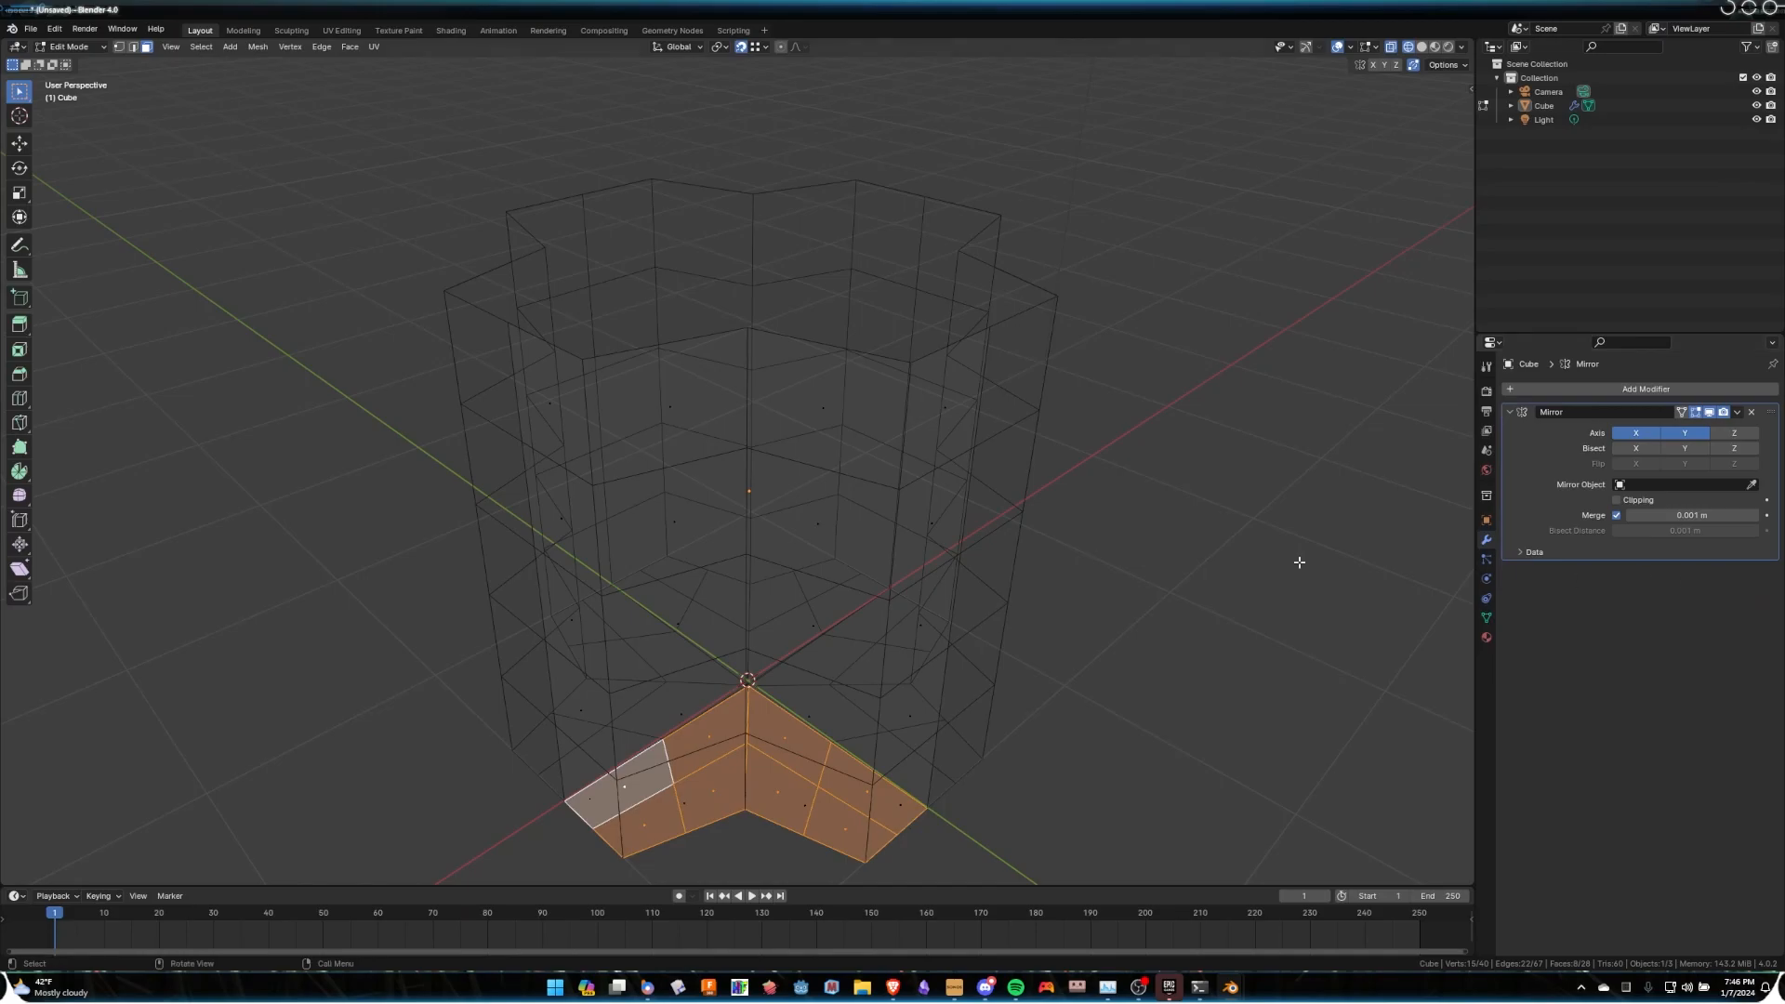
Restore solid shading and delete one full-height column of wall faces together with the already selected bottom faces.
mouse_move(976, 522)
middle_down()
mouse_move(976, 589)
mouse_move(952, 516)
mouse_move(1299, 561)
mouse_move(1128, 494)
mouse_move(1124, 517)
mouse_move(1056, 518)
middle_up()
key(shift+z)
middle_drag(868, 450, 723, 335)
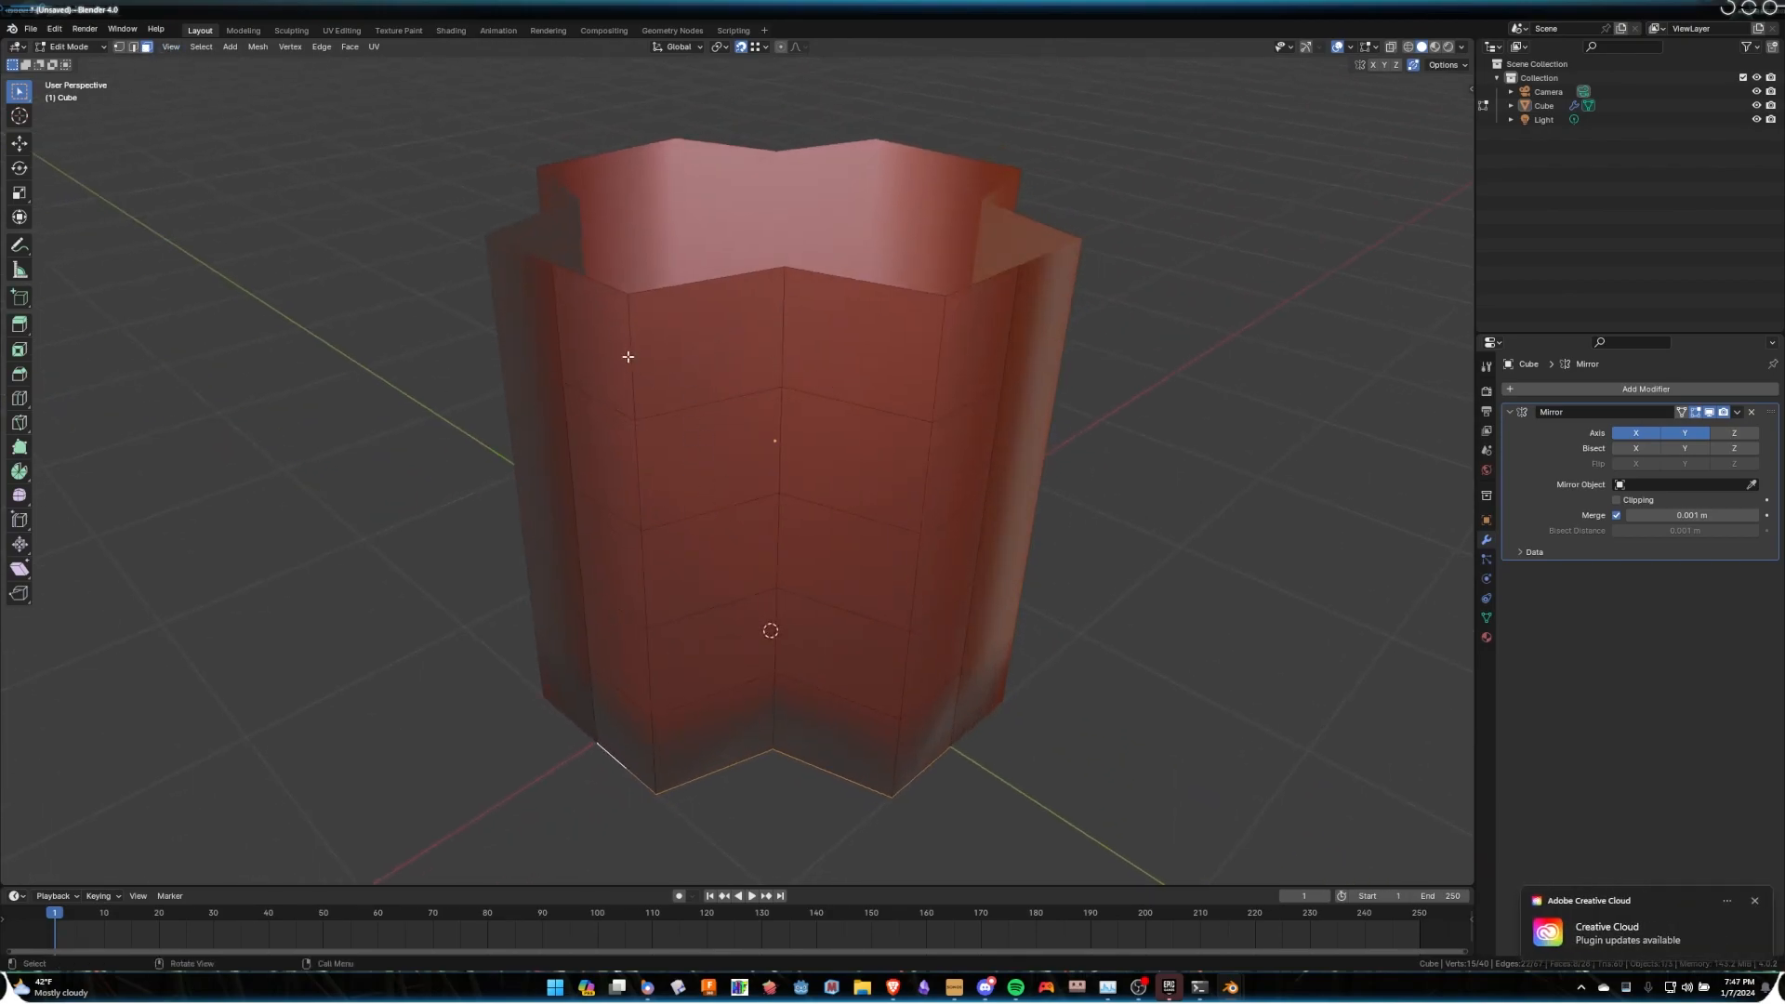
shift+click(699, 372)
shift+click(701, 446)
shift+click(720, 567)
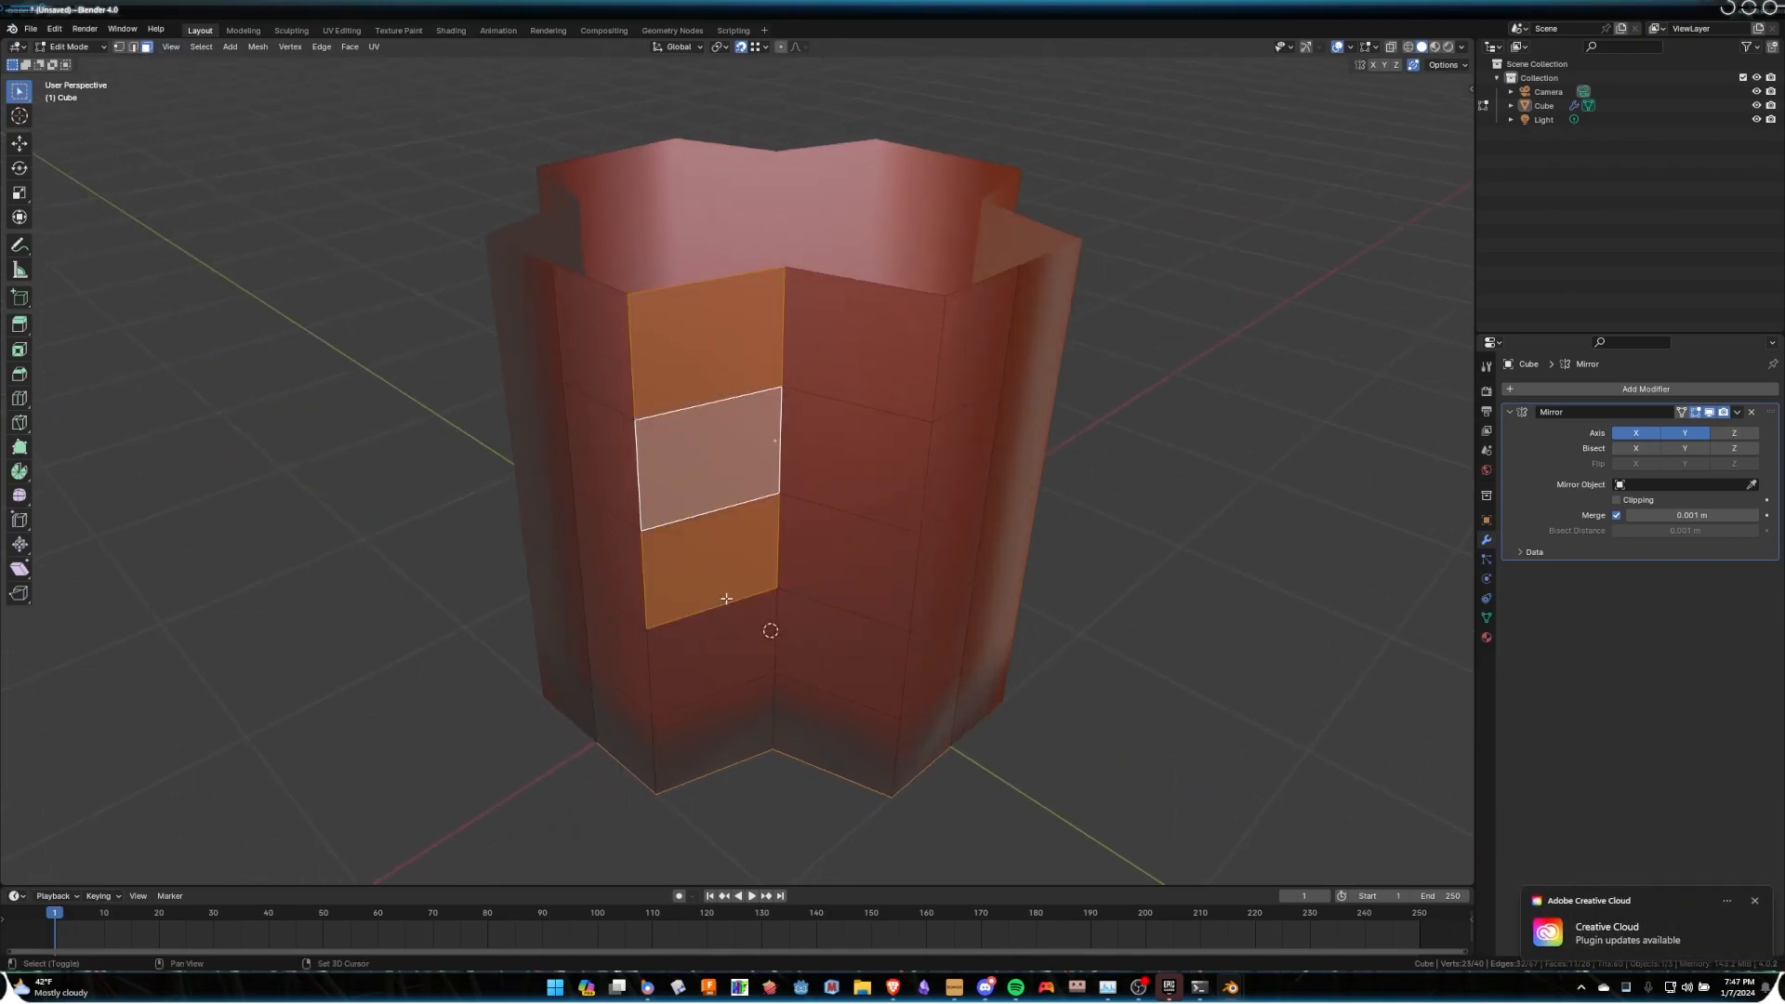
shift+click(703, 684)
key(x)
click(673, 745)
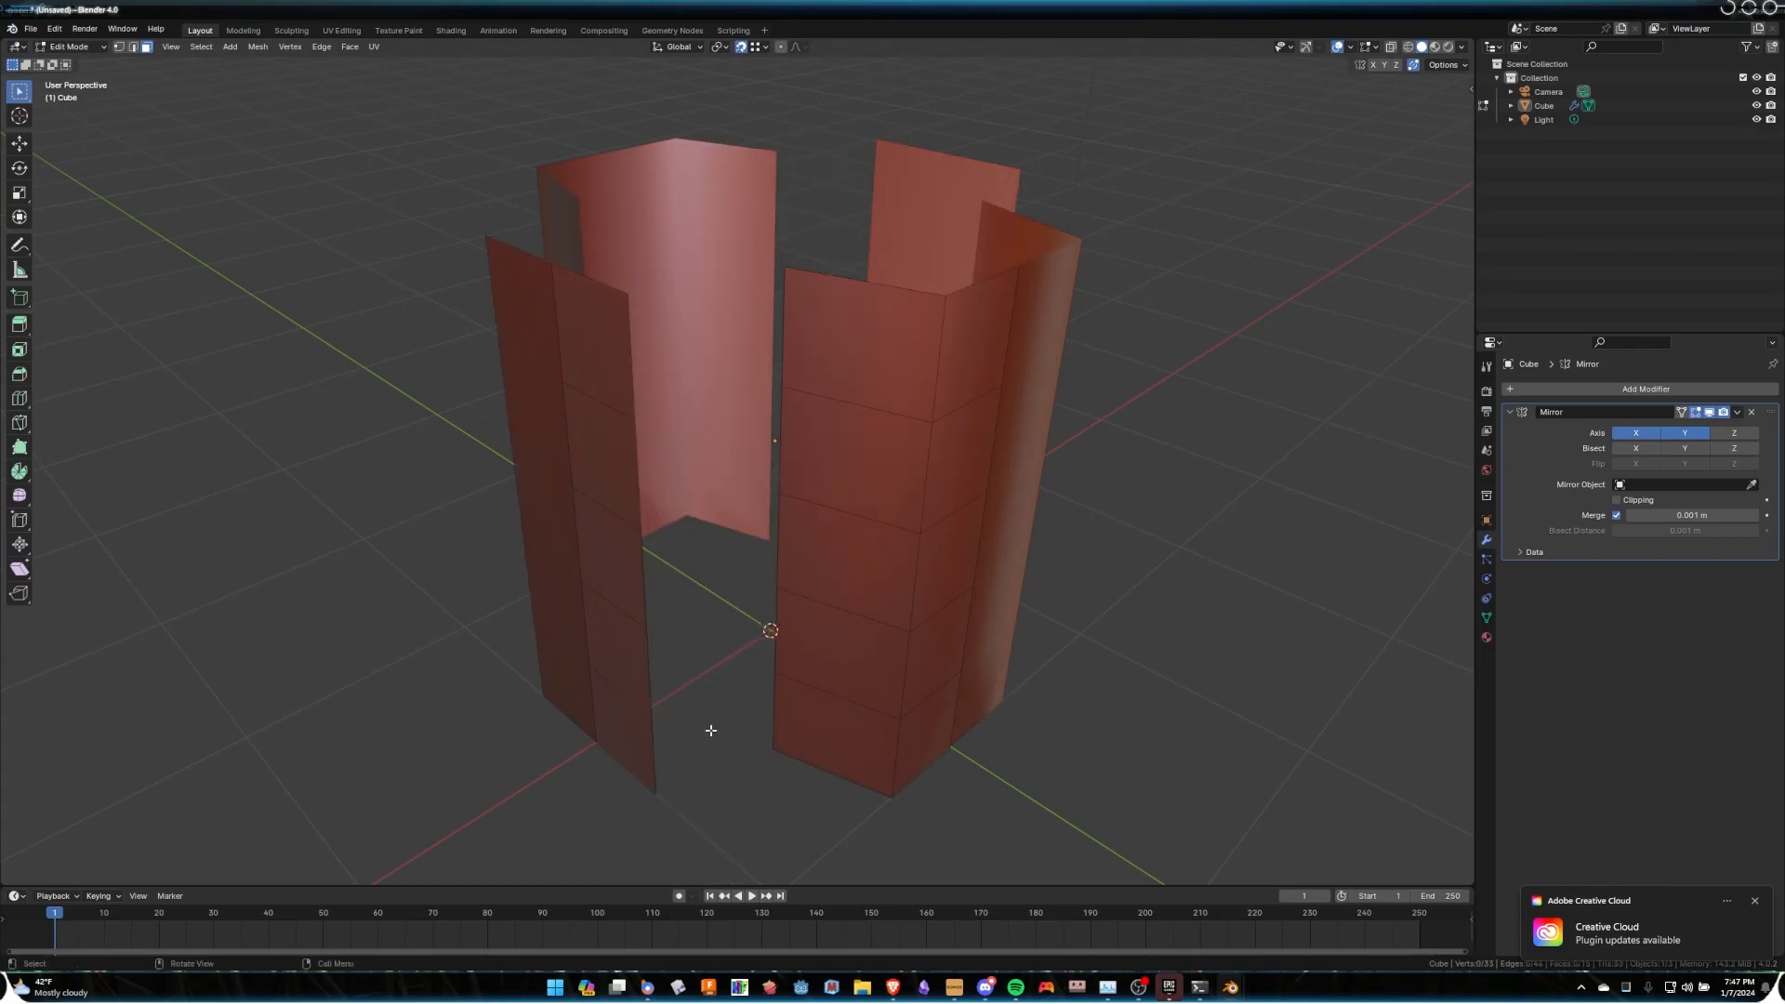
In edge selection, fill a face between the lowest vertical edges on either side of the wall gap.
scroll(711, 560, up, 3)
middle_drag(711, 560, 750, 611)
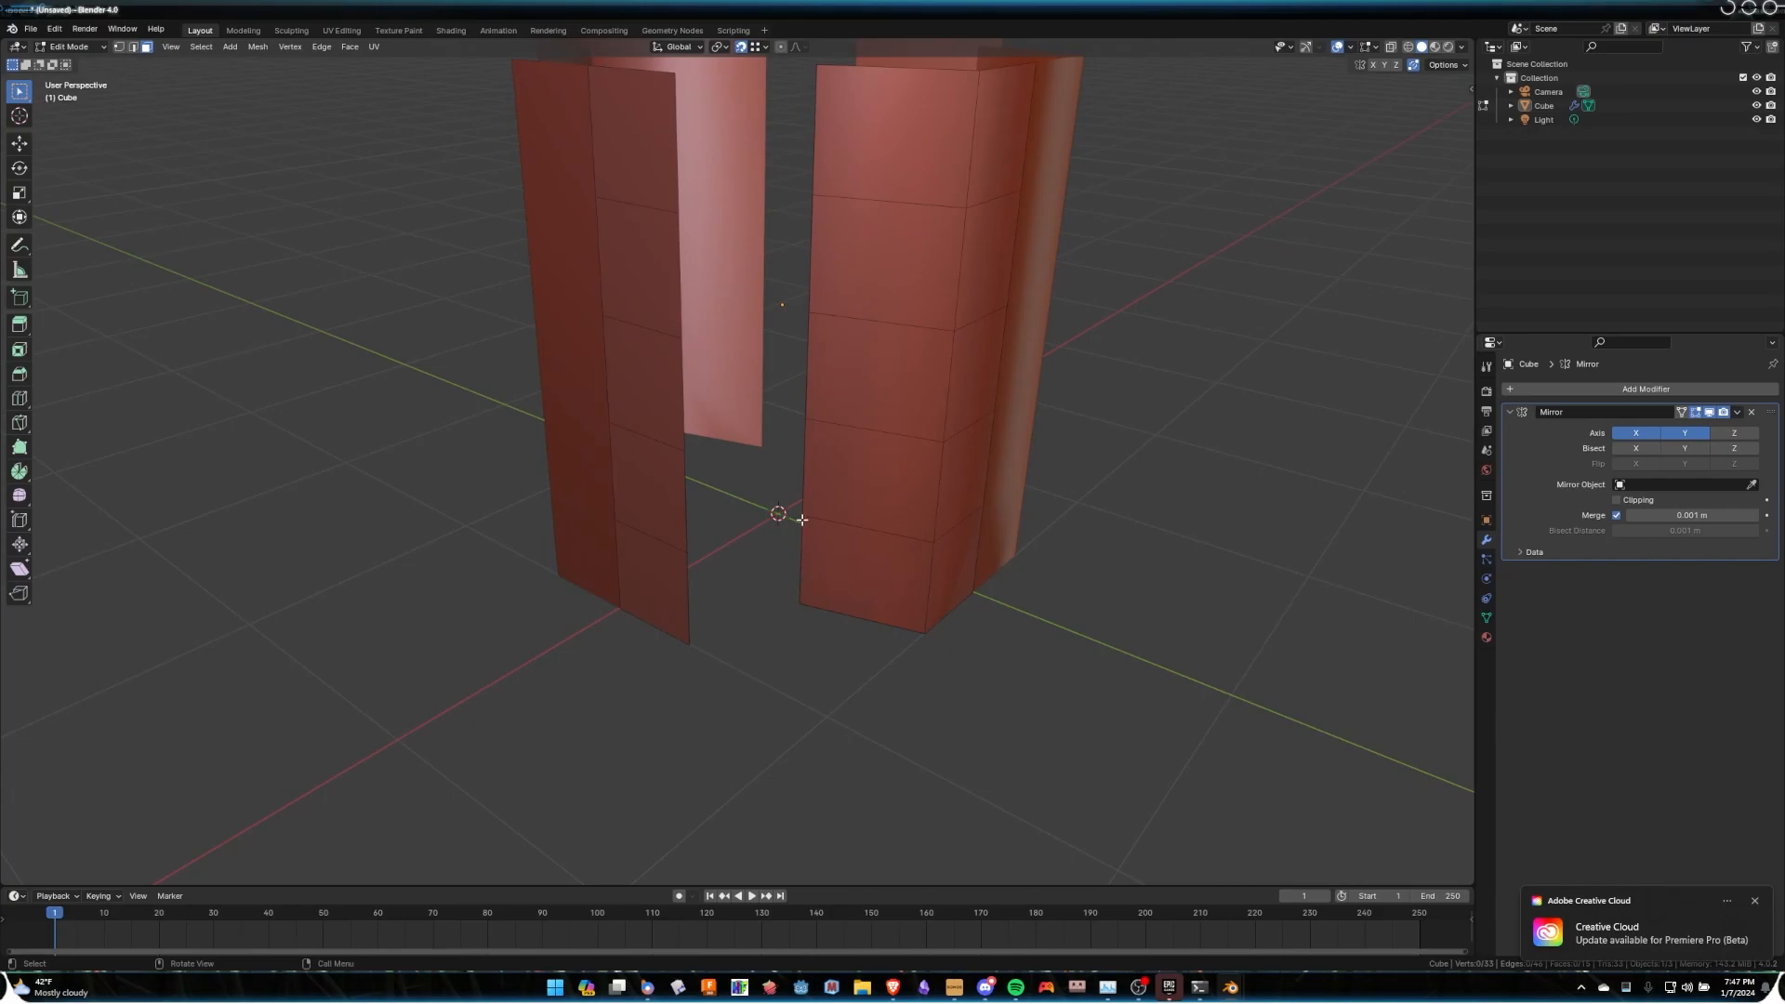
click(133, 48)
click(688, 595)
shift+click(796, 558)
mouse_move(798, 555)
middle_down()
mouse_move(796, 536)
mouse_move(805, 585)
mouse_move(805, 530)
mouse_move(808, 578)
middle_up()
middle_drag(834, 511, 765, 499)
middle_drag(665, 642, 664, 530)
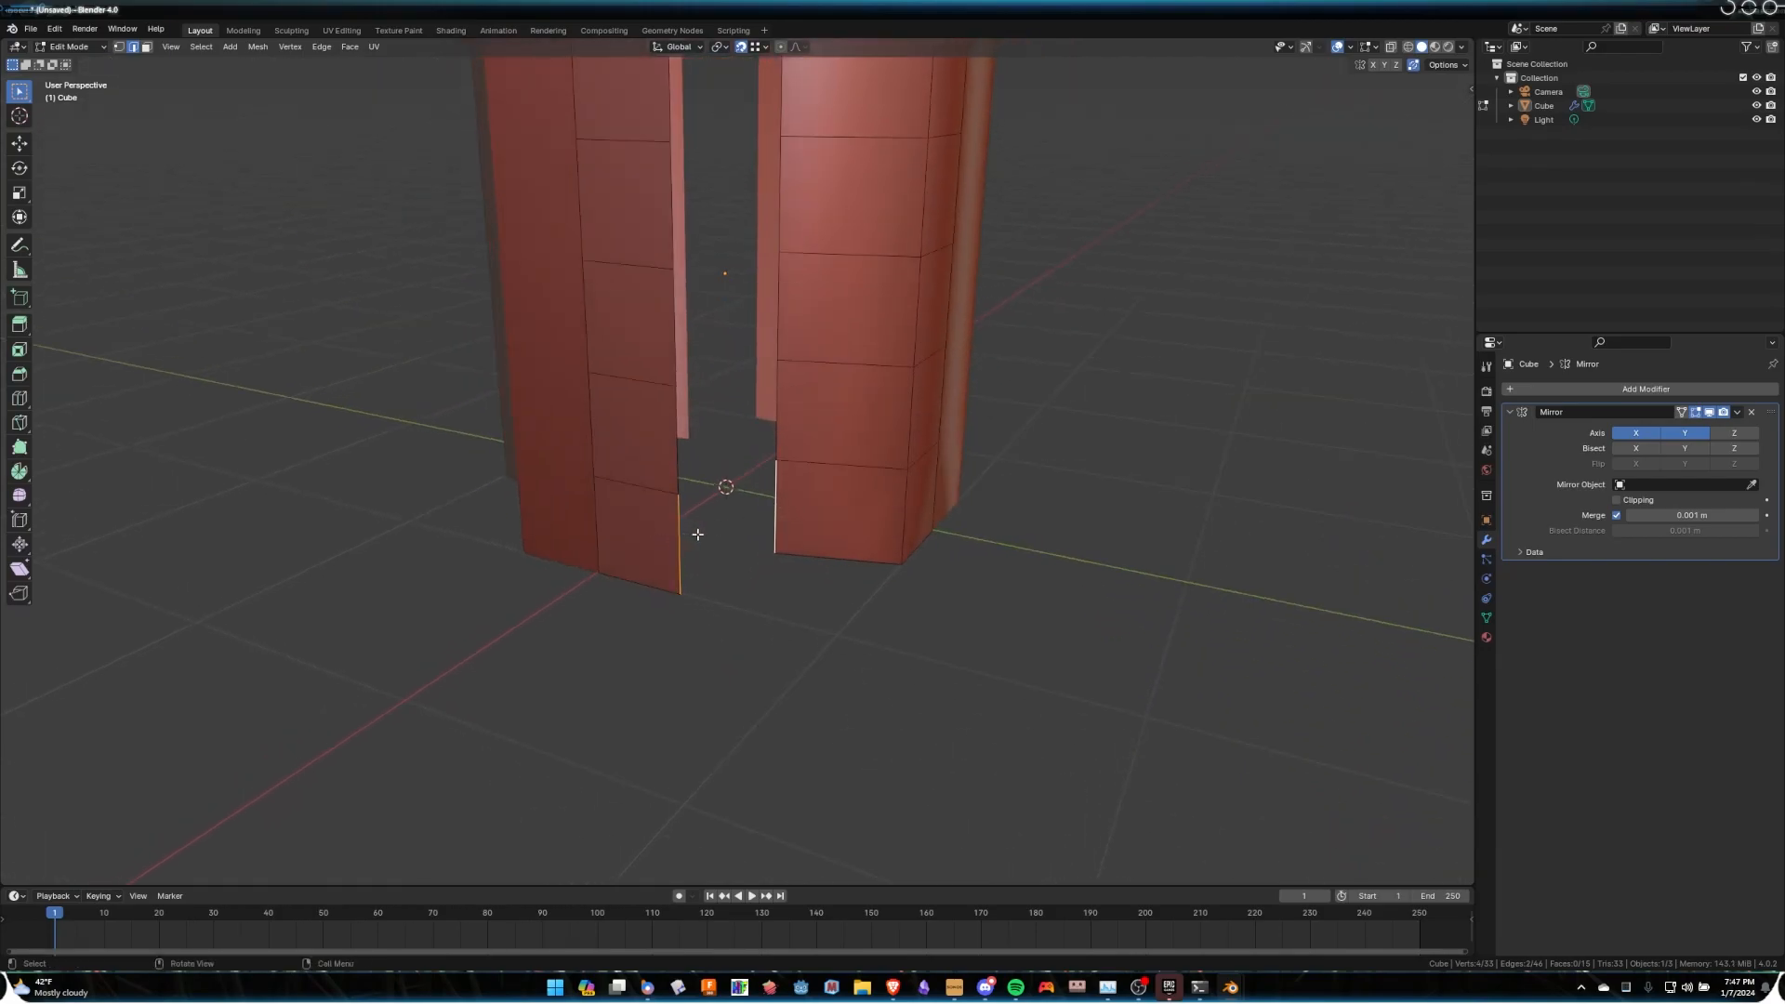
key(f)
middle_drag(758, 490, 735, 351)
Select the top edge of the new face and fill four more faces upward to close the wall gap.
click(741, 554)
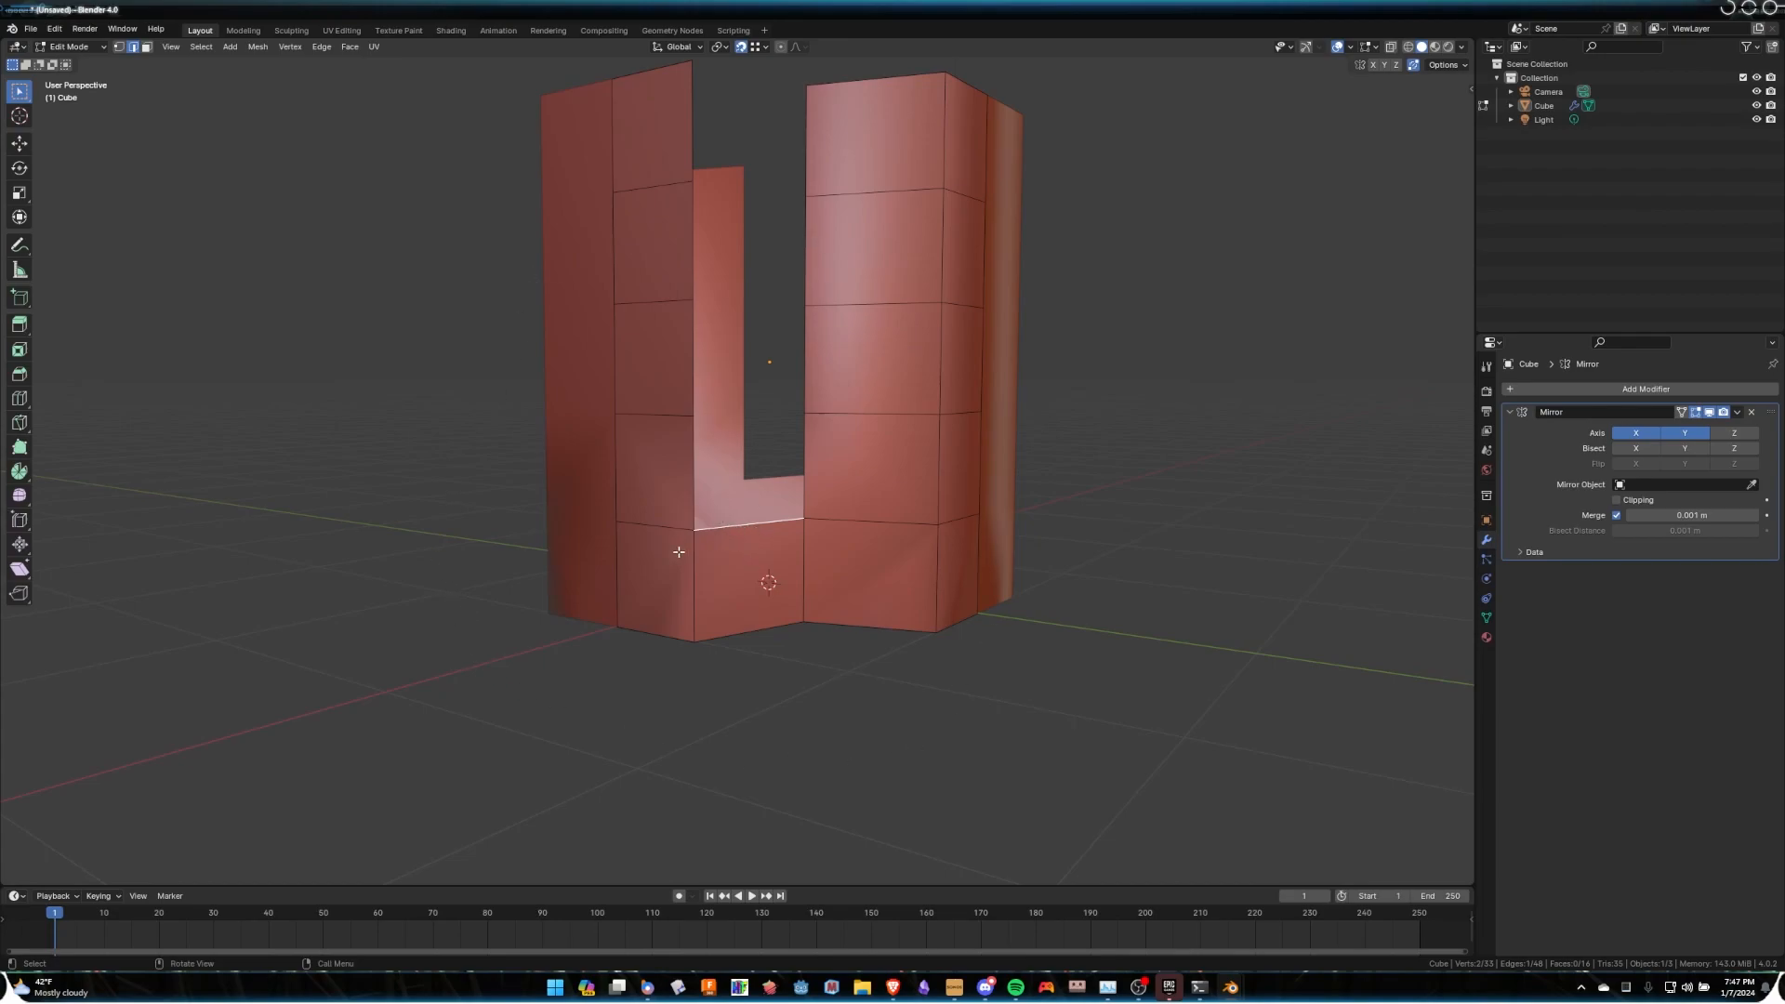
mouse_move(721, 550)
middle_down()
mouse_move(724, 583)
mouse_move(744, 526)
middle_up()
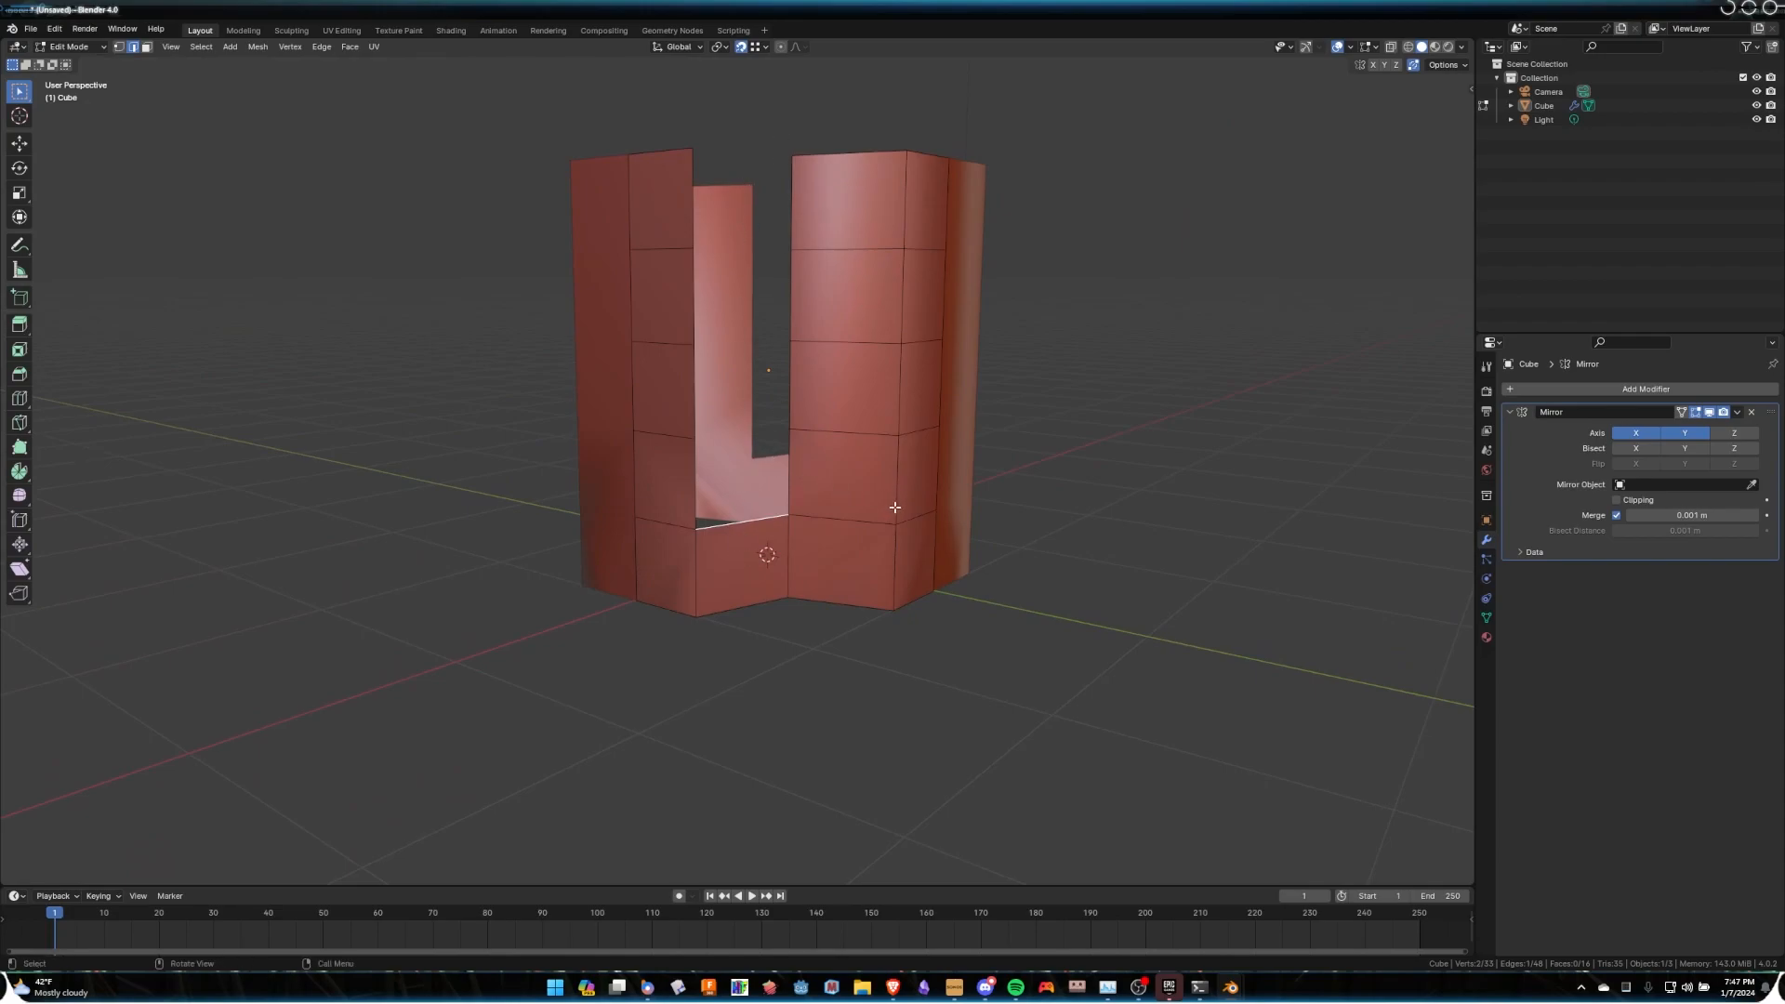
ctrl+alt+click(898, 465)
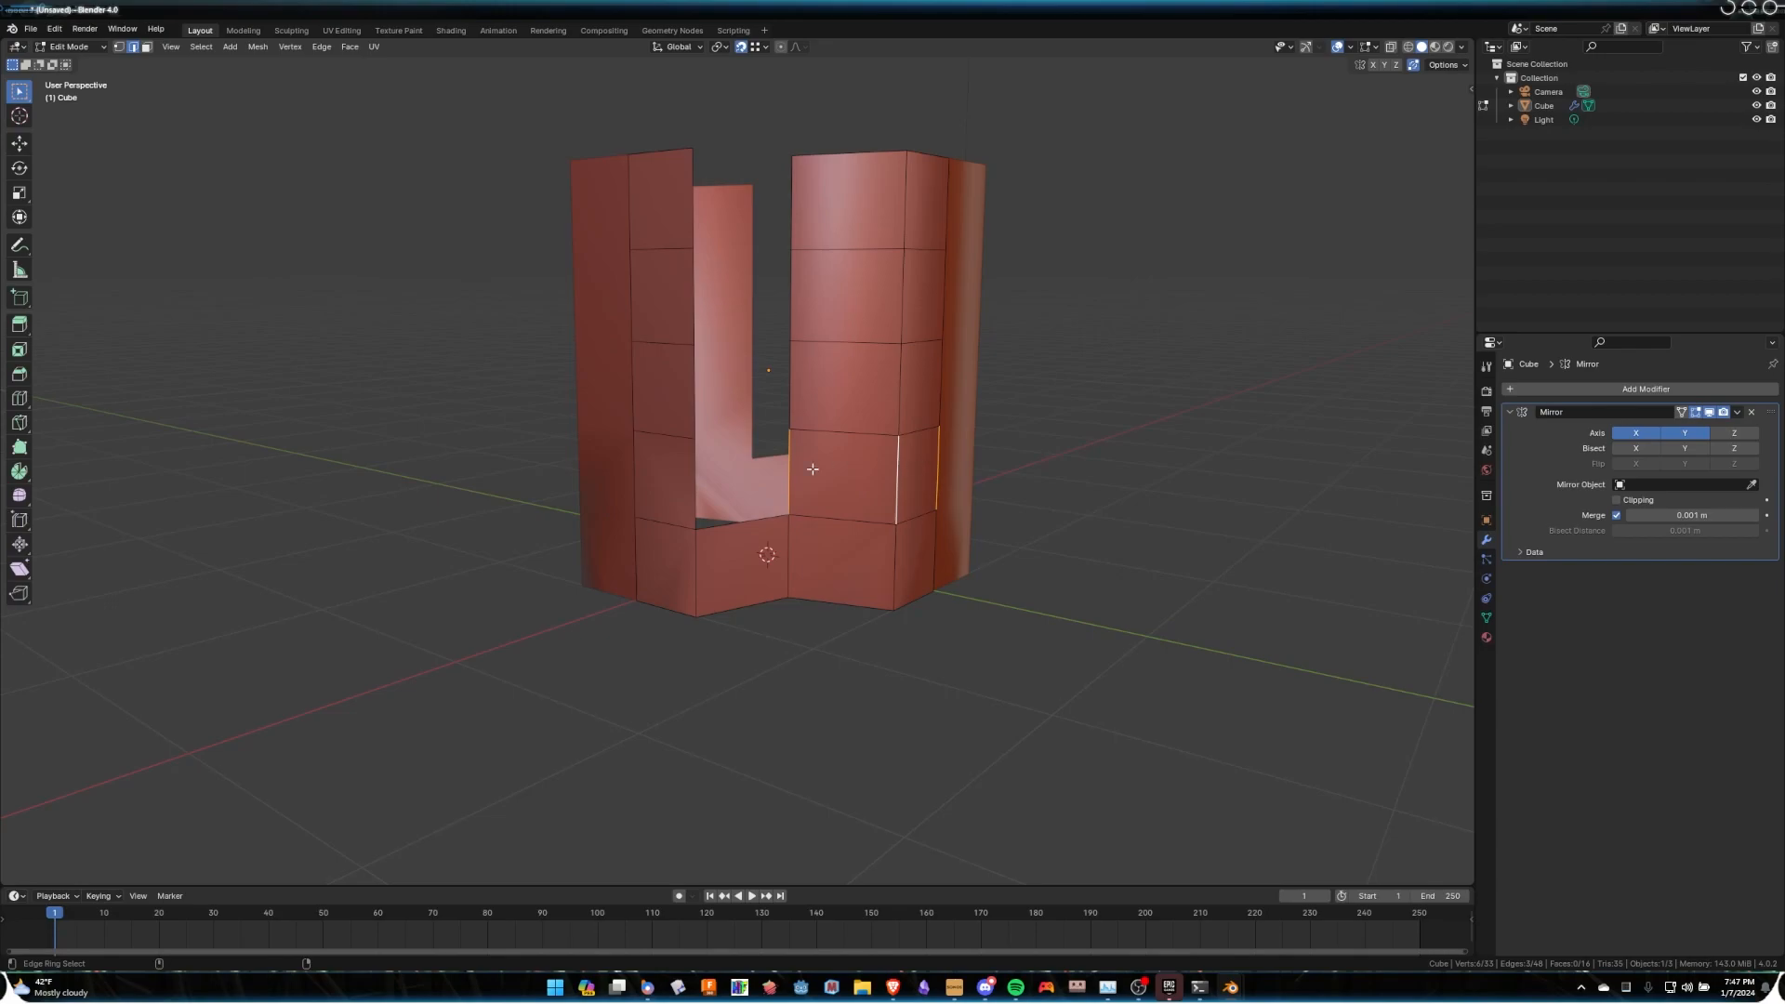
click(756, 518)
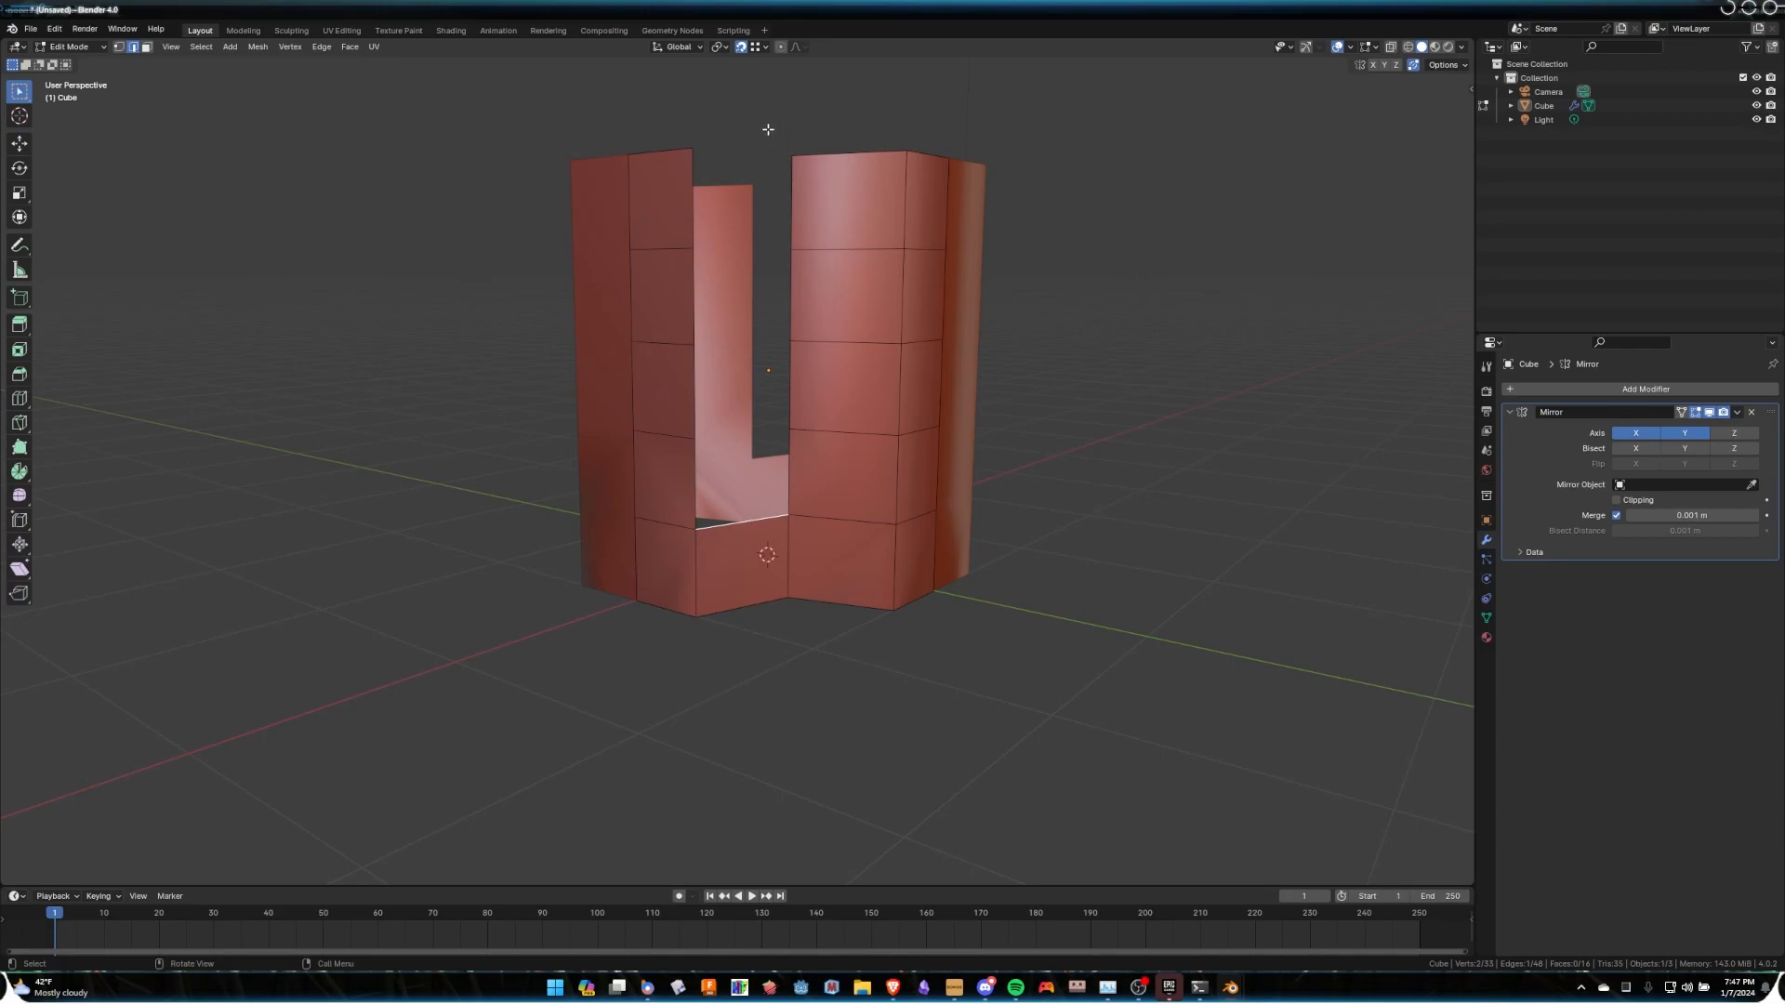
key(f)
key(f)
mouse_move(796, 472)
middle_down()
mouse_move(779, 445)
mouse_move(797, 507)
middle_up()
key(f)
key(f)
Try to continue filling faces from the rim edge across the vessel's top opening.
key(f)
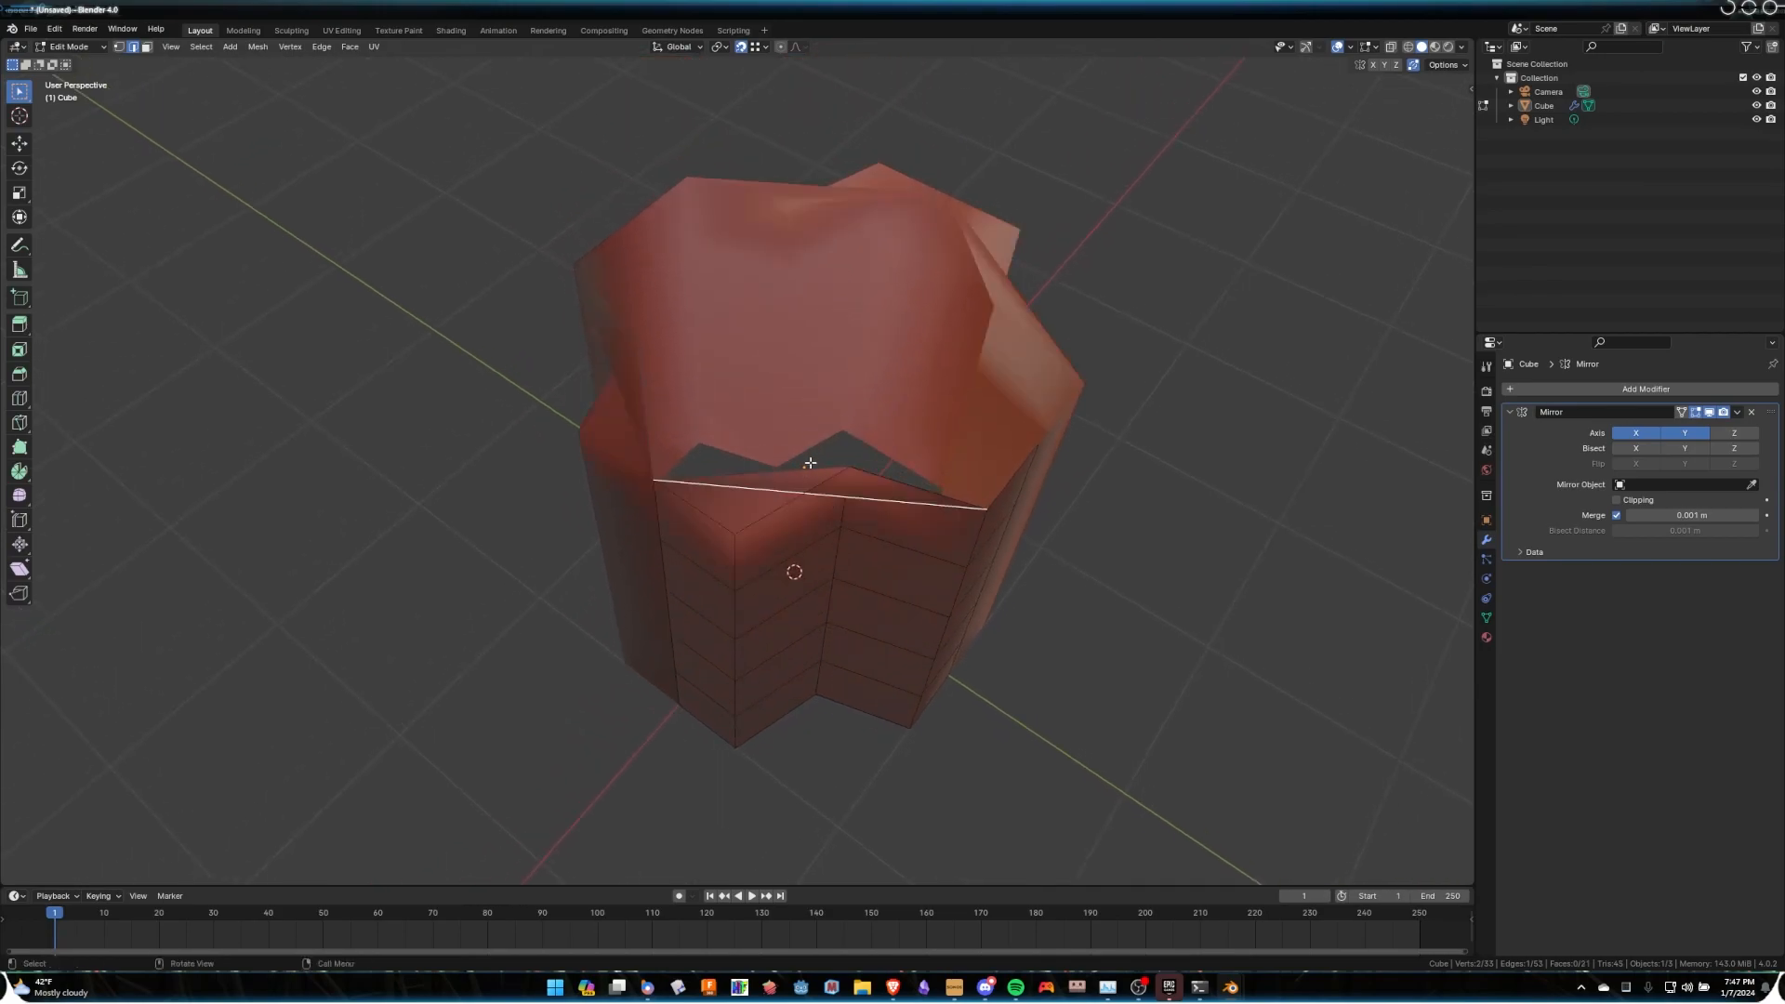
key(f)
key(f)
key(f)
key(f)
key(f)
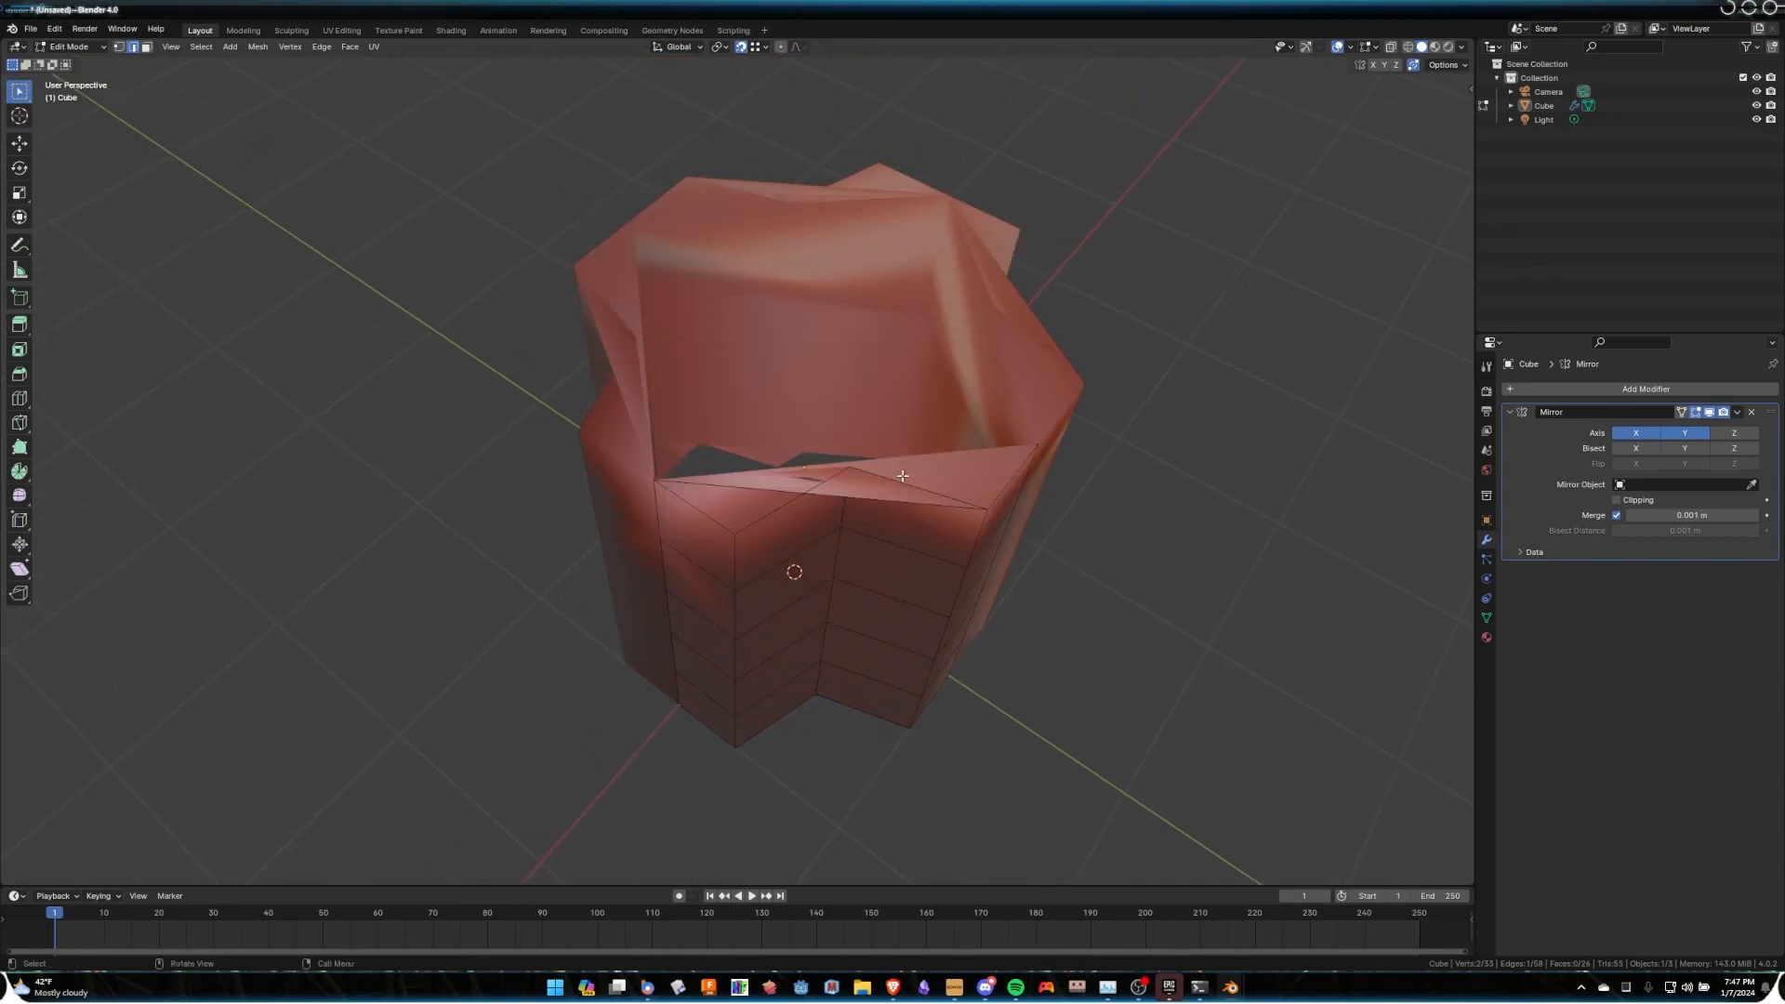
Undo the extra faces filled across the vessel's top opening.
key(ctrl+z)
key(ctrl+z)
key(ctrl+z)
key(ctrl+z)
key(ctrl+z)
key(ctrl+z)
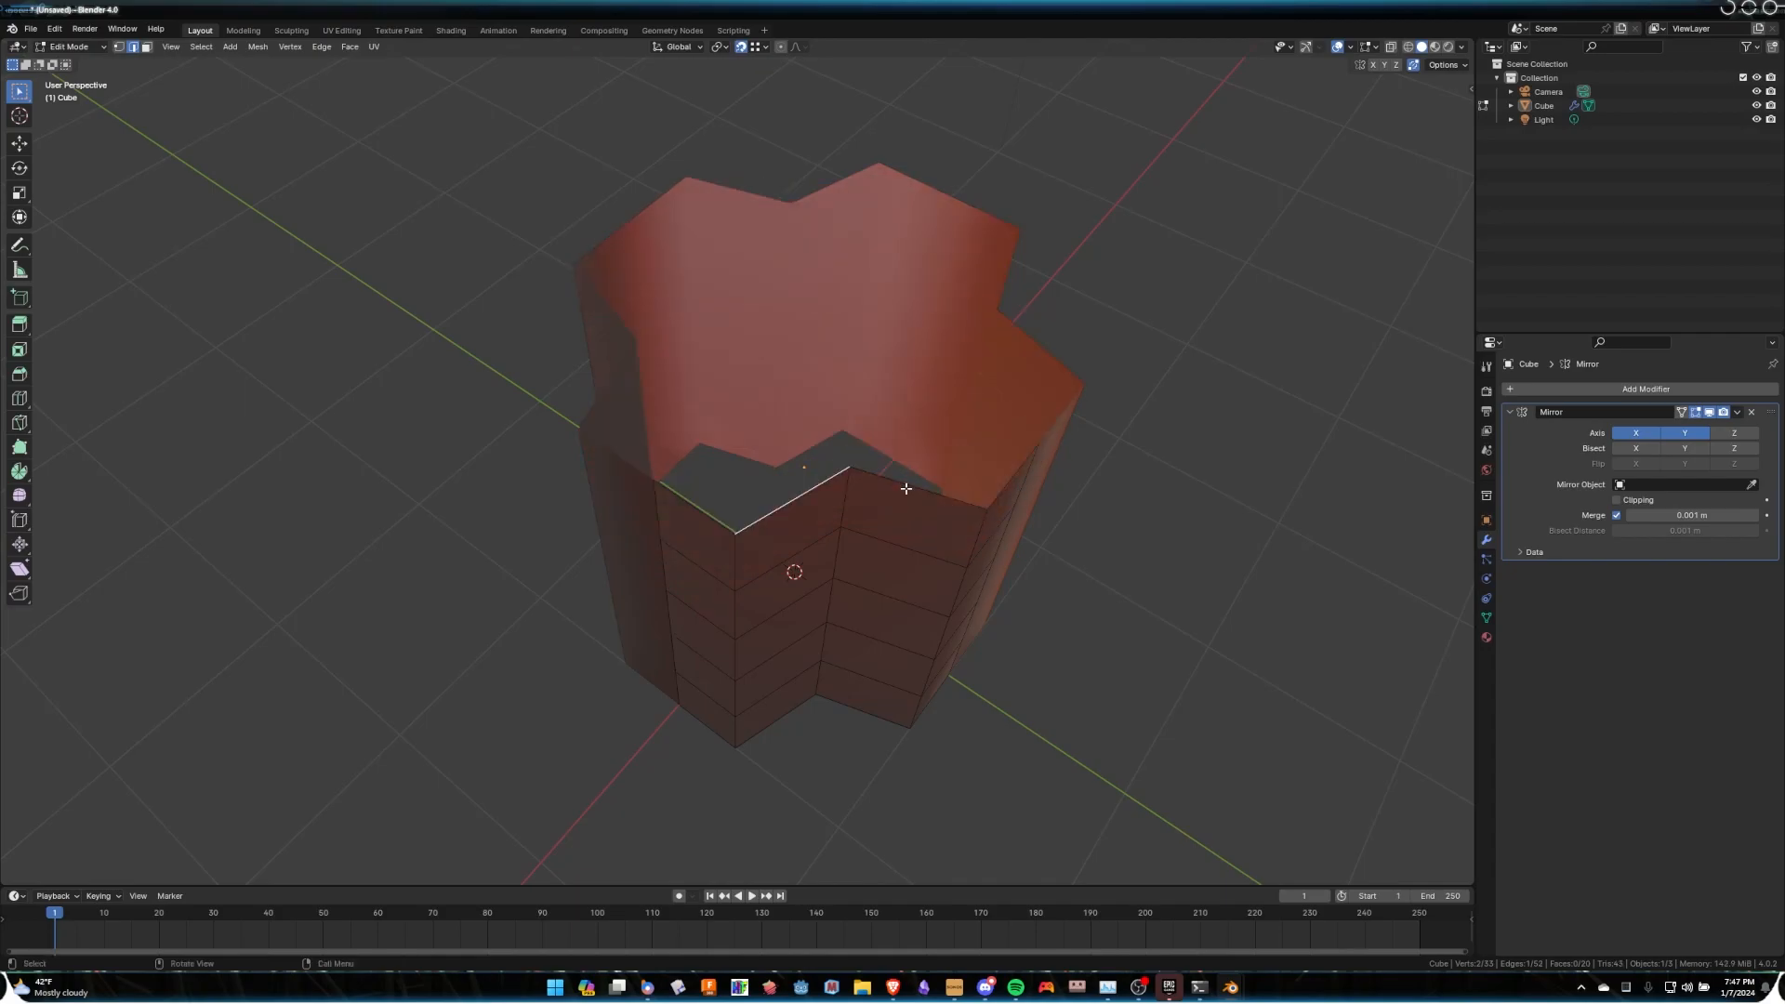
mouse_move(921, 476)
middle_down()
mouse_move(879, 521)
mouse_move(874, 562)
mouse_move(819, 395)
mouse_move(781, 442)
mouse_move(768, 351)
mouse_move(793, 481)
mouse_move(873, 450)
mouse_move(988, 471)
mouse_move(921, 446)
middle_up()
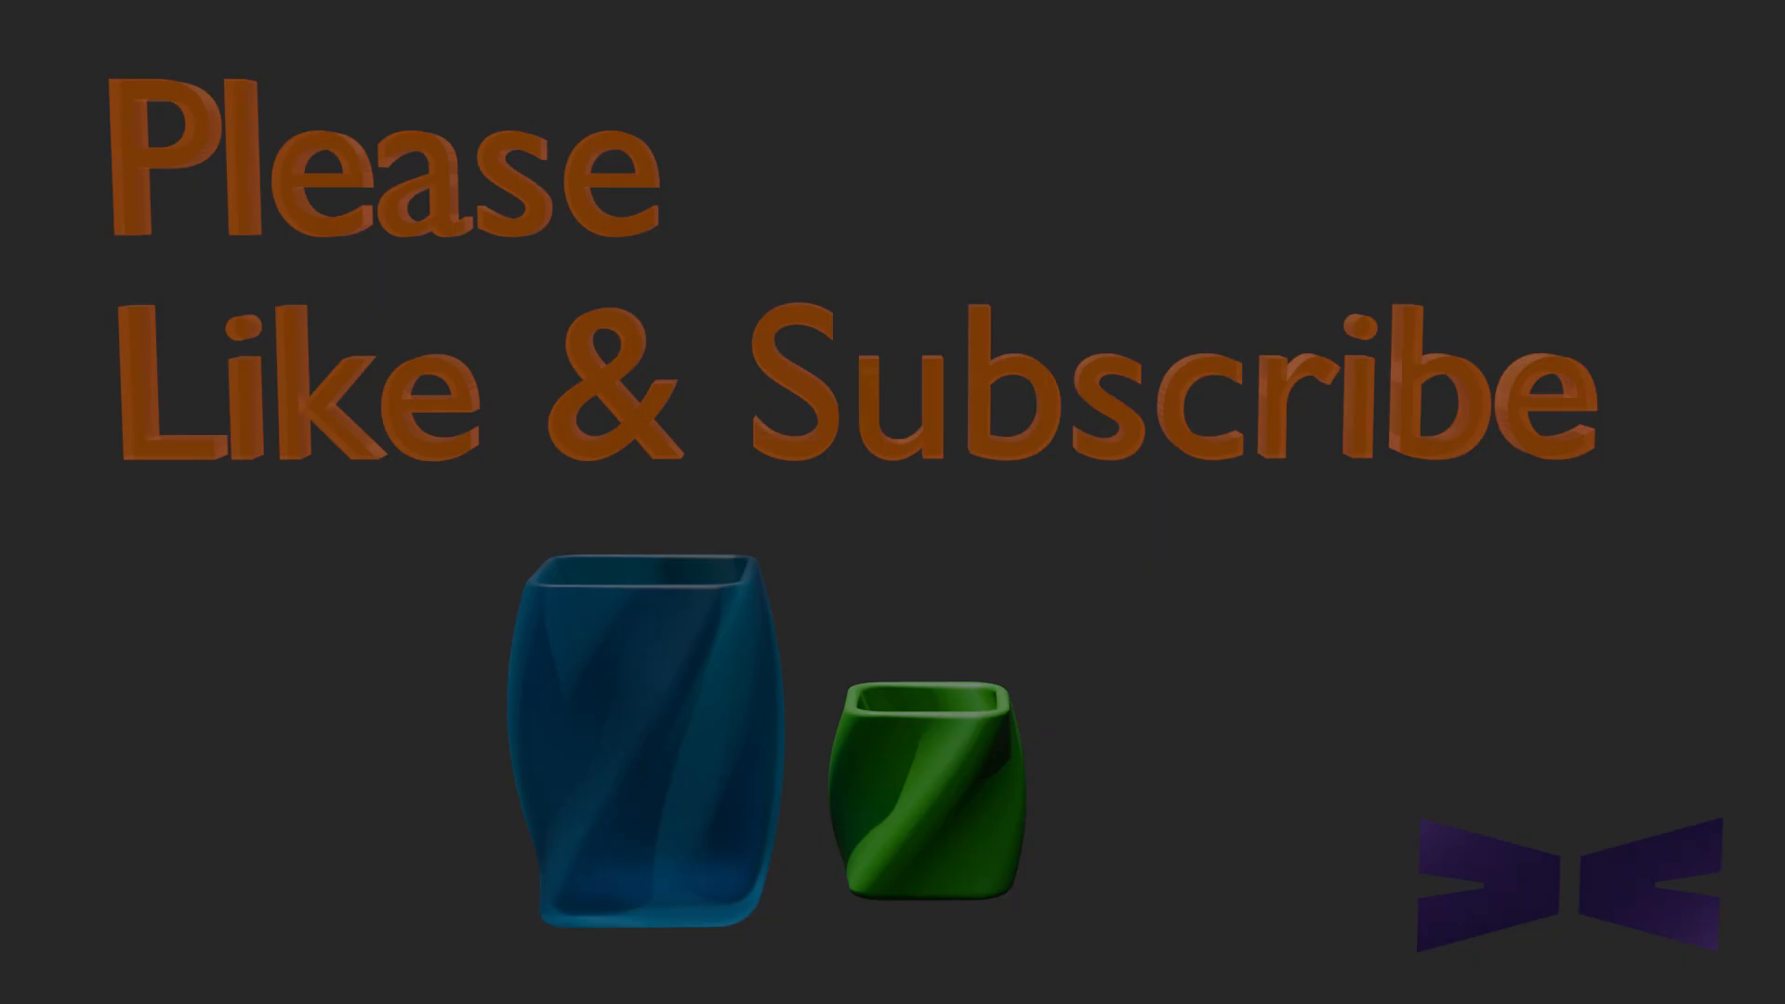